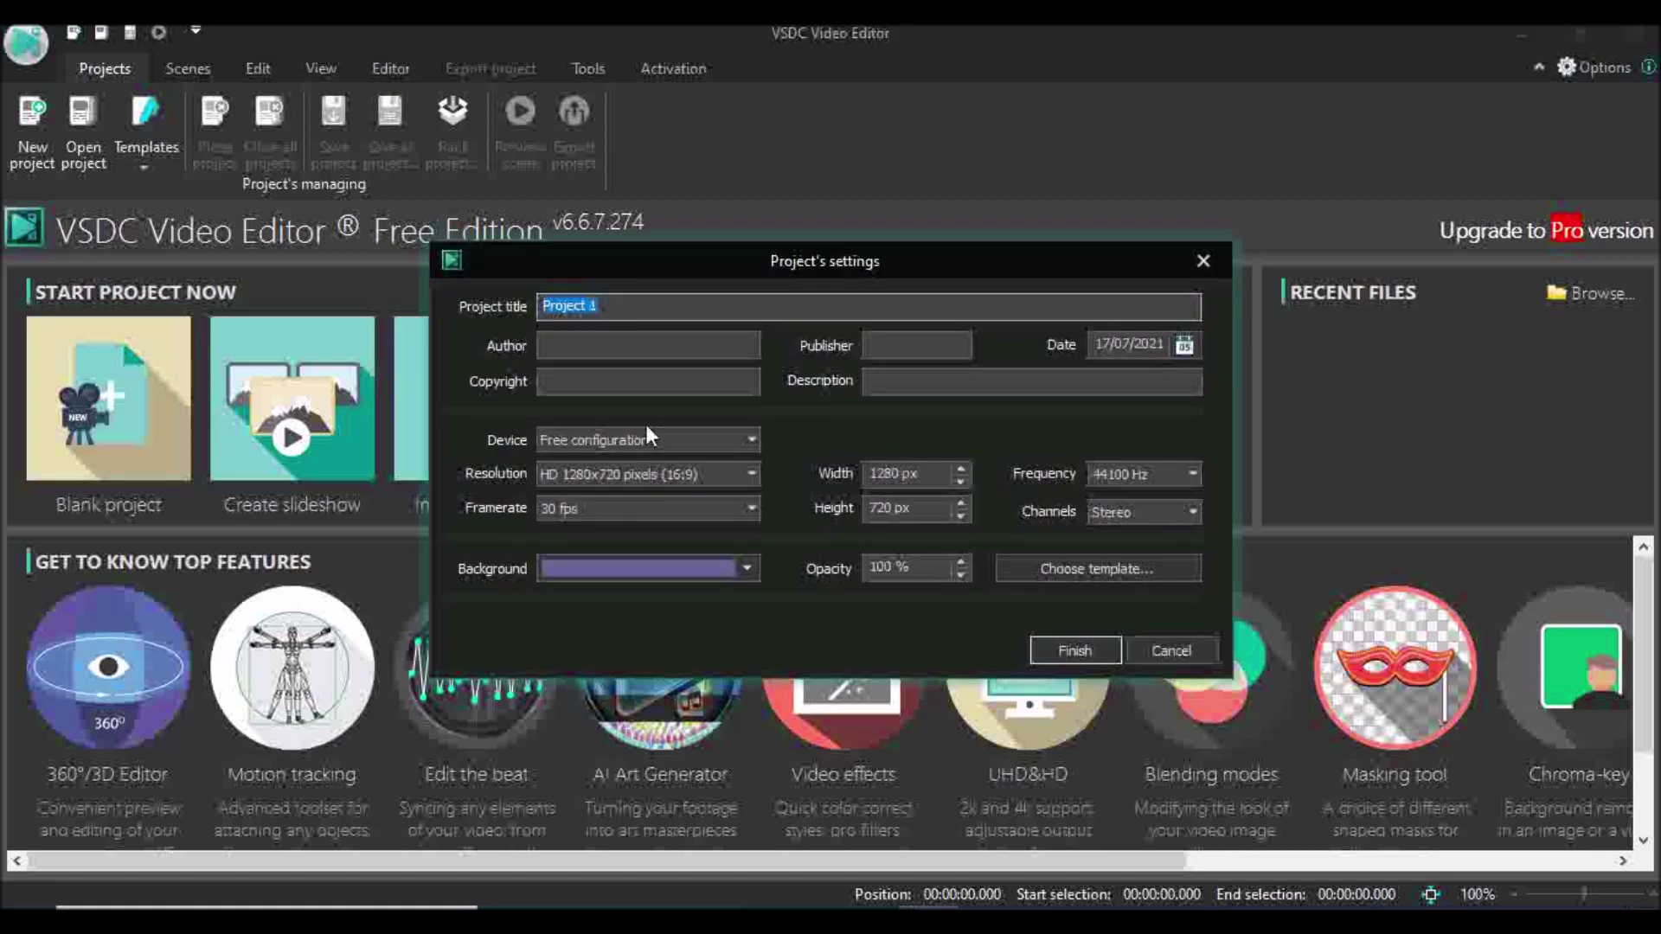
Step: Create the project with HD 1280x720 resolution, 30 fps and the preset background color
left_click(748, 474)
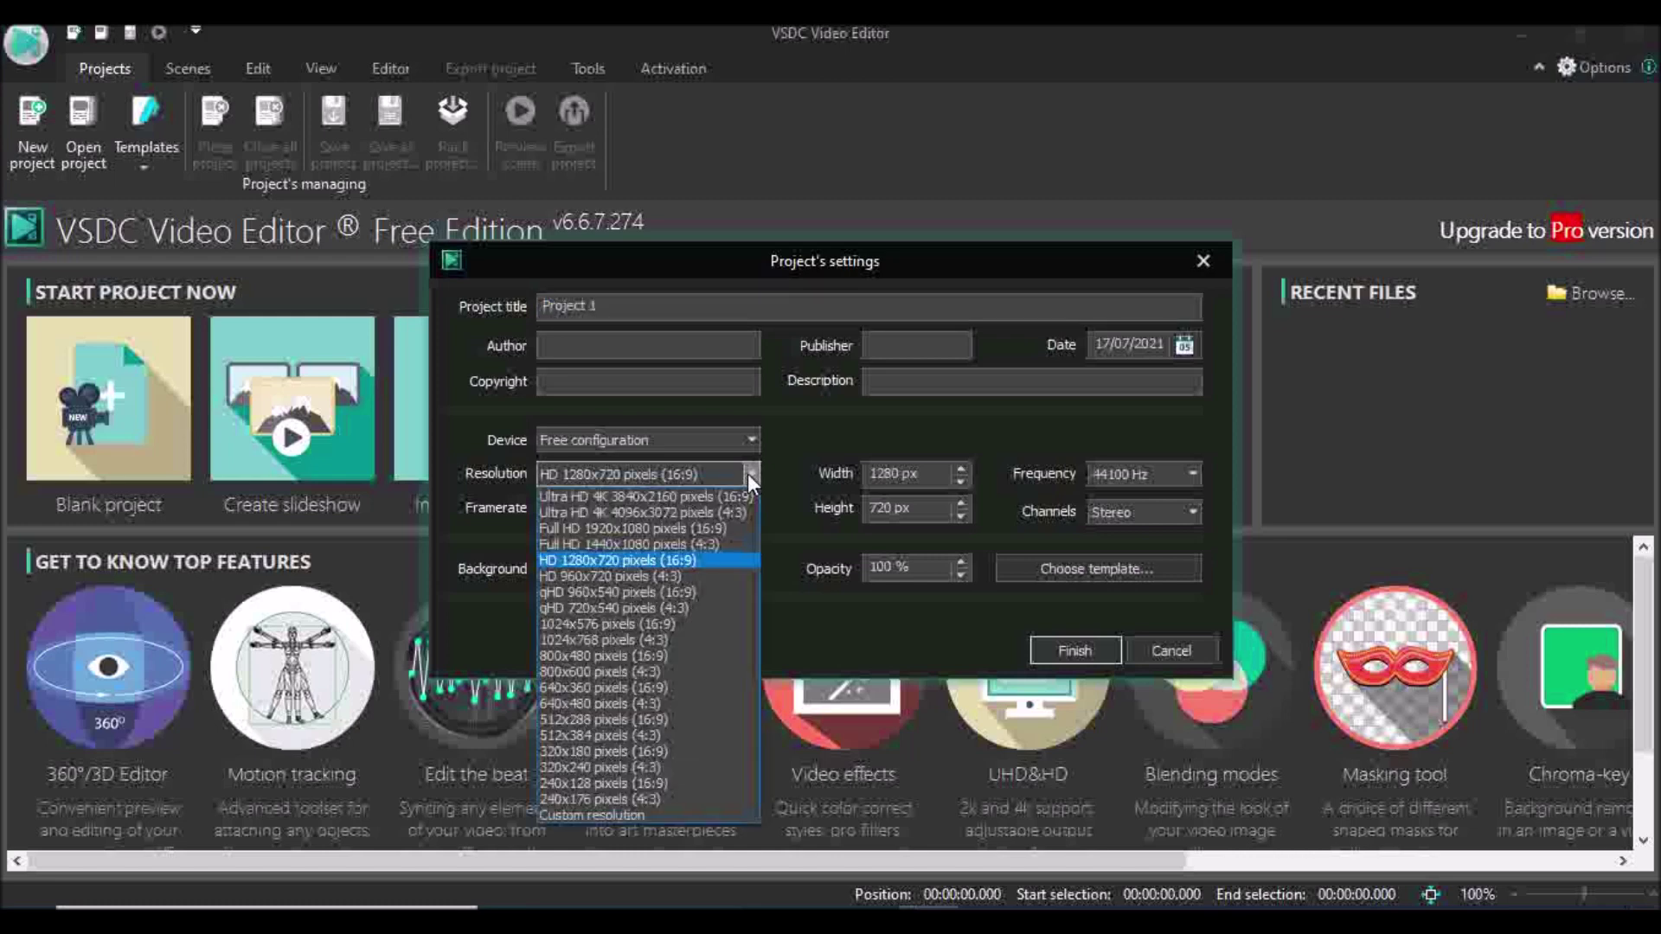
left_click(747, 474)
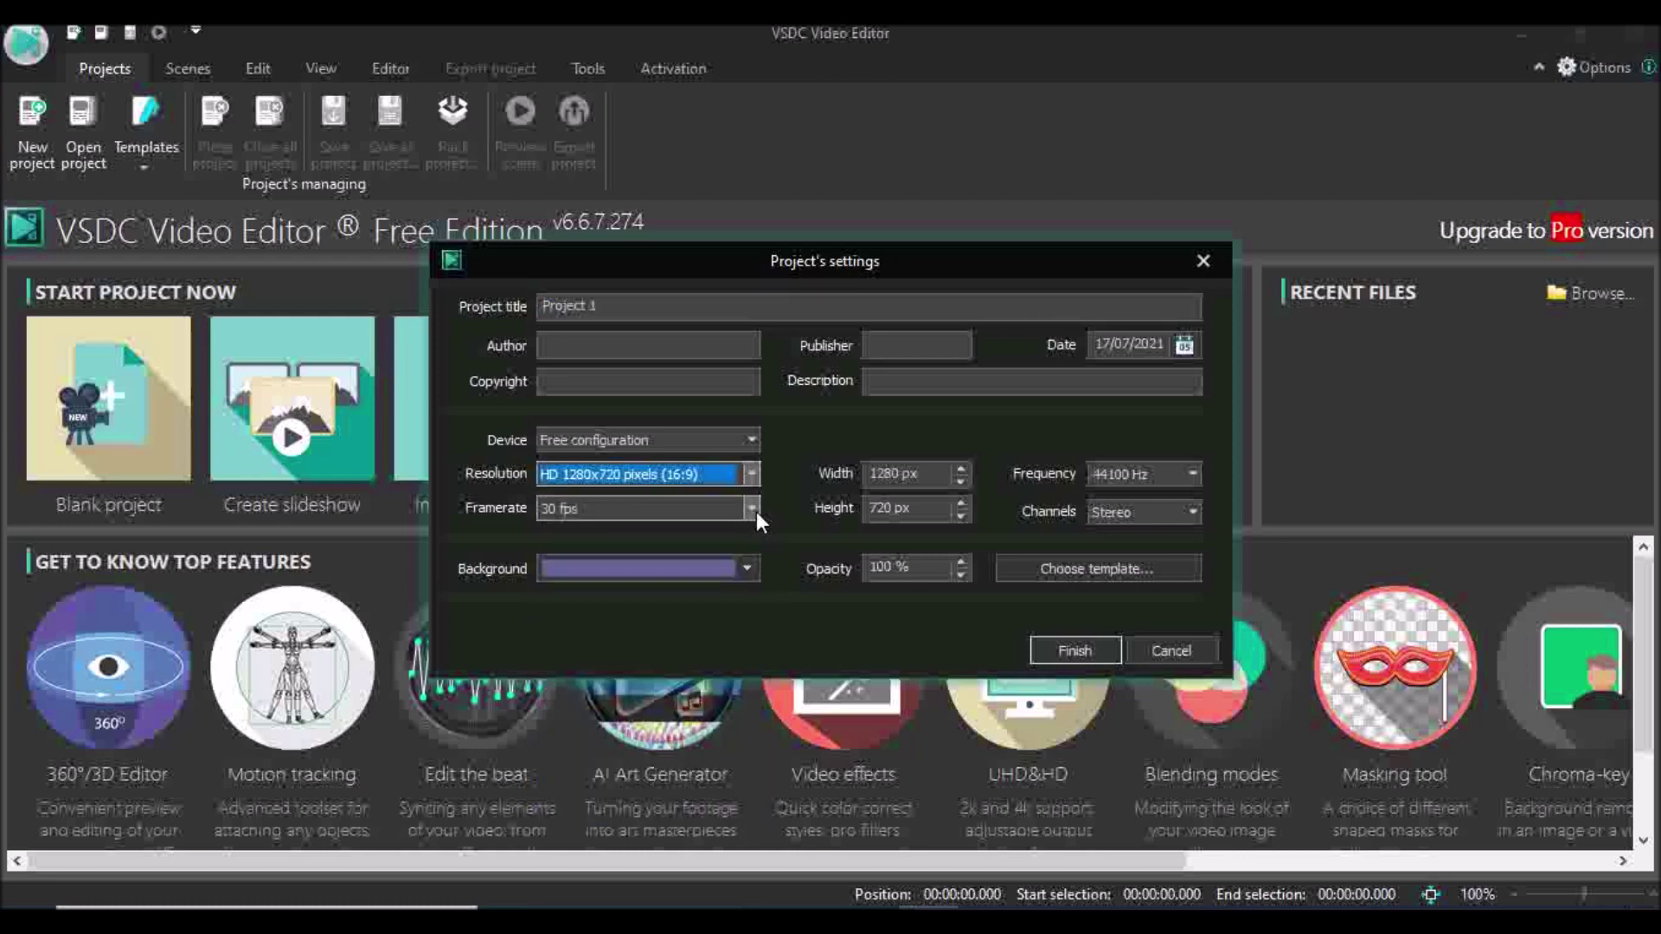
left_click(756, 511)
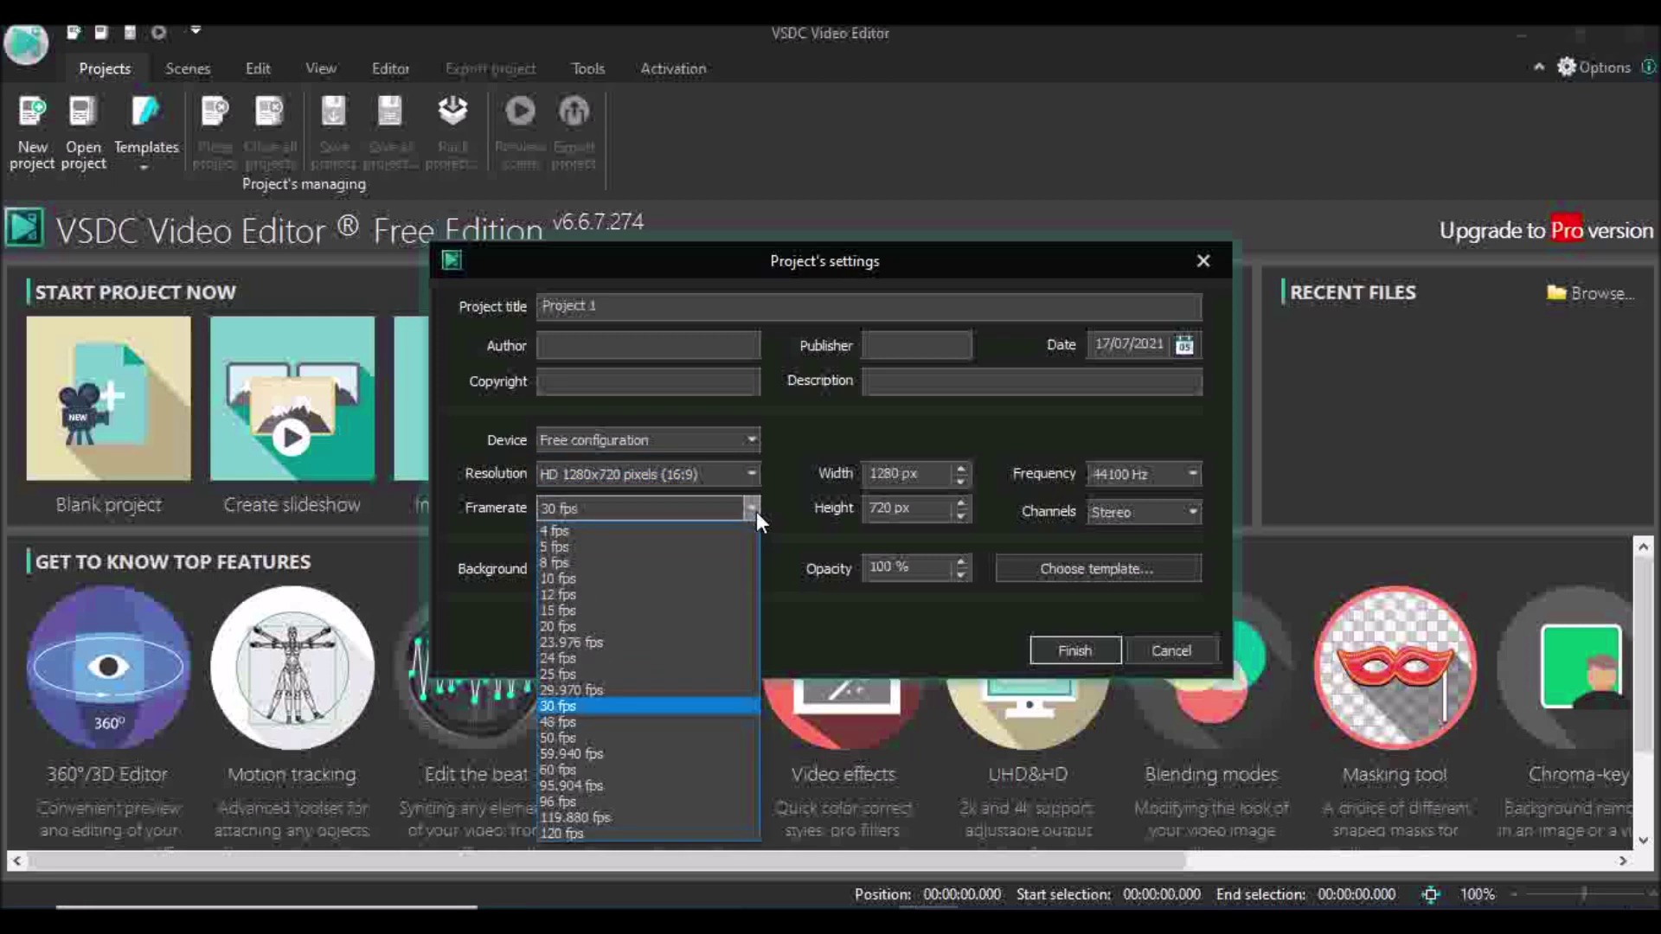
left_click(756, 511)
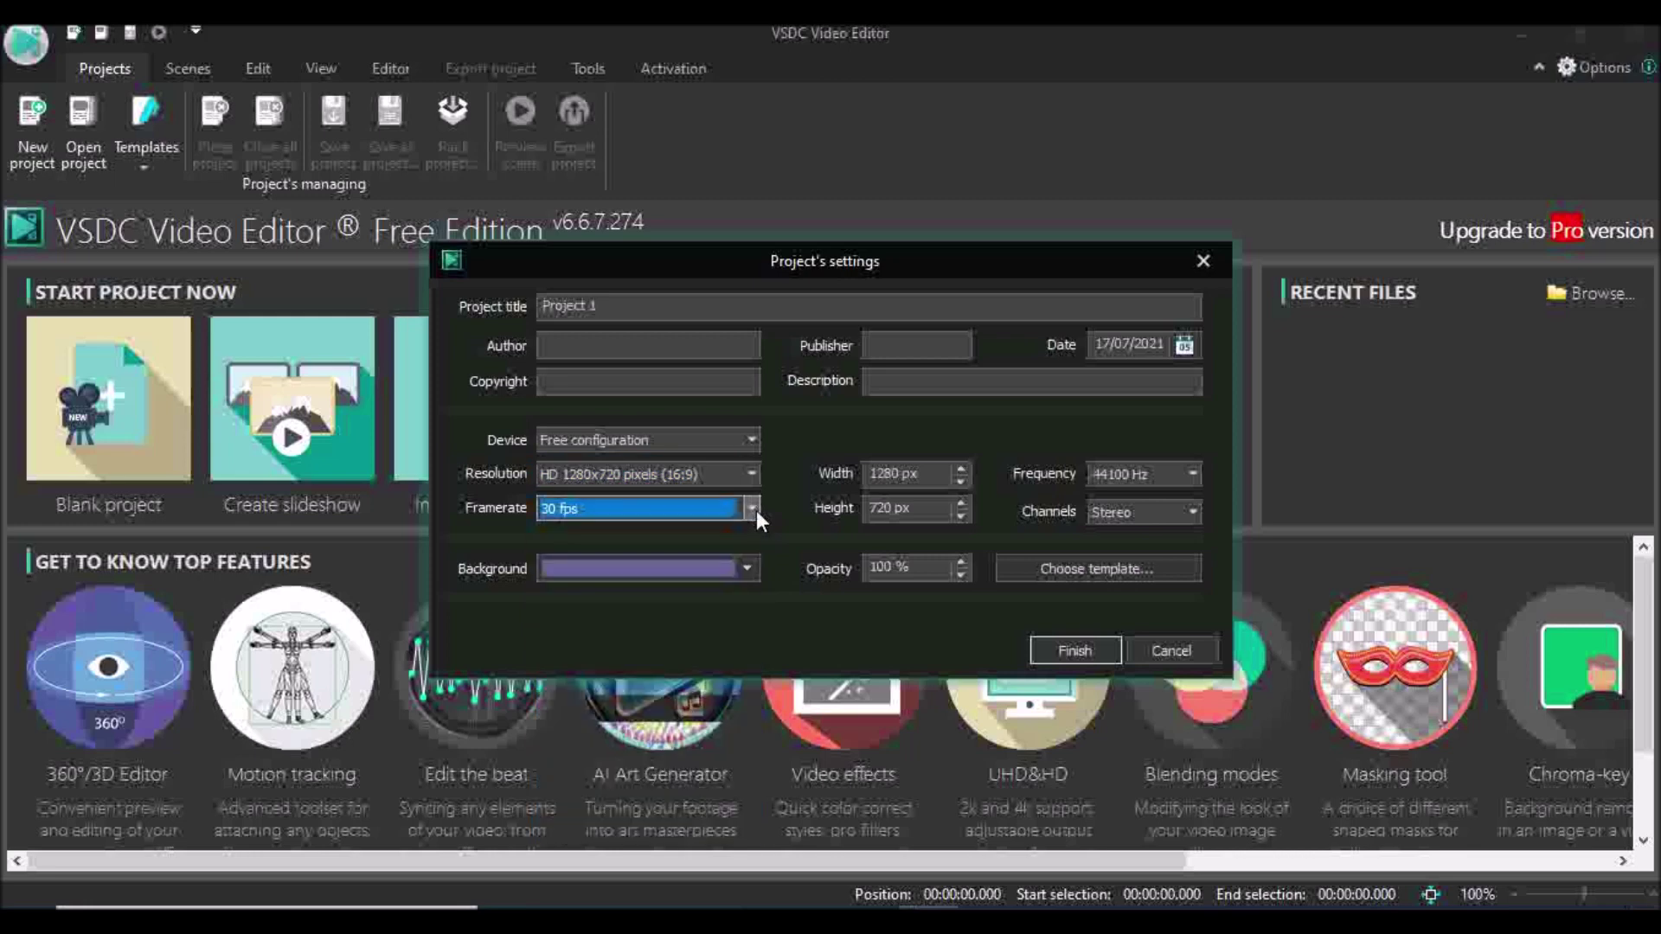
left_click(749, 576)
left_click(749, 576)
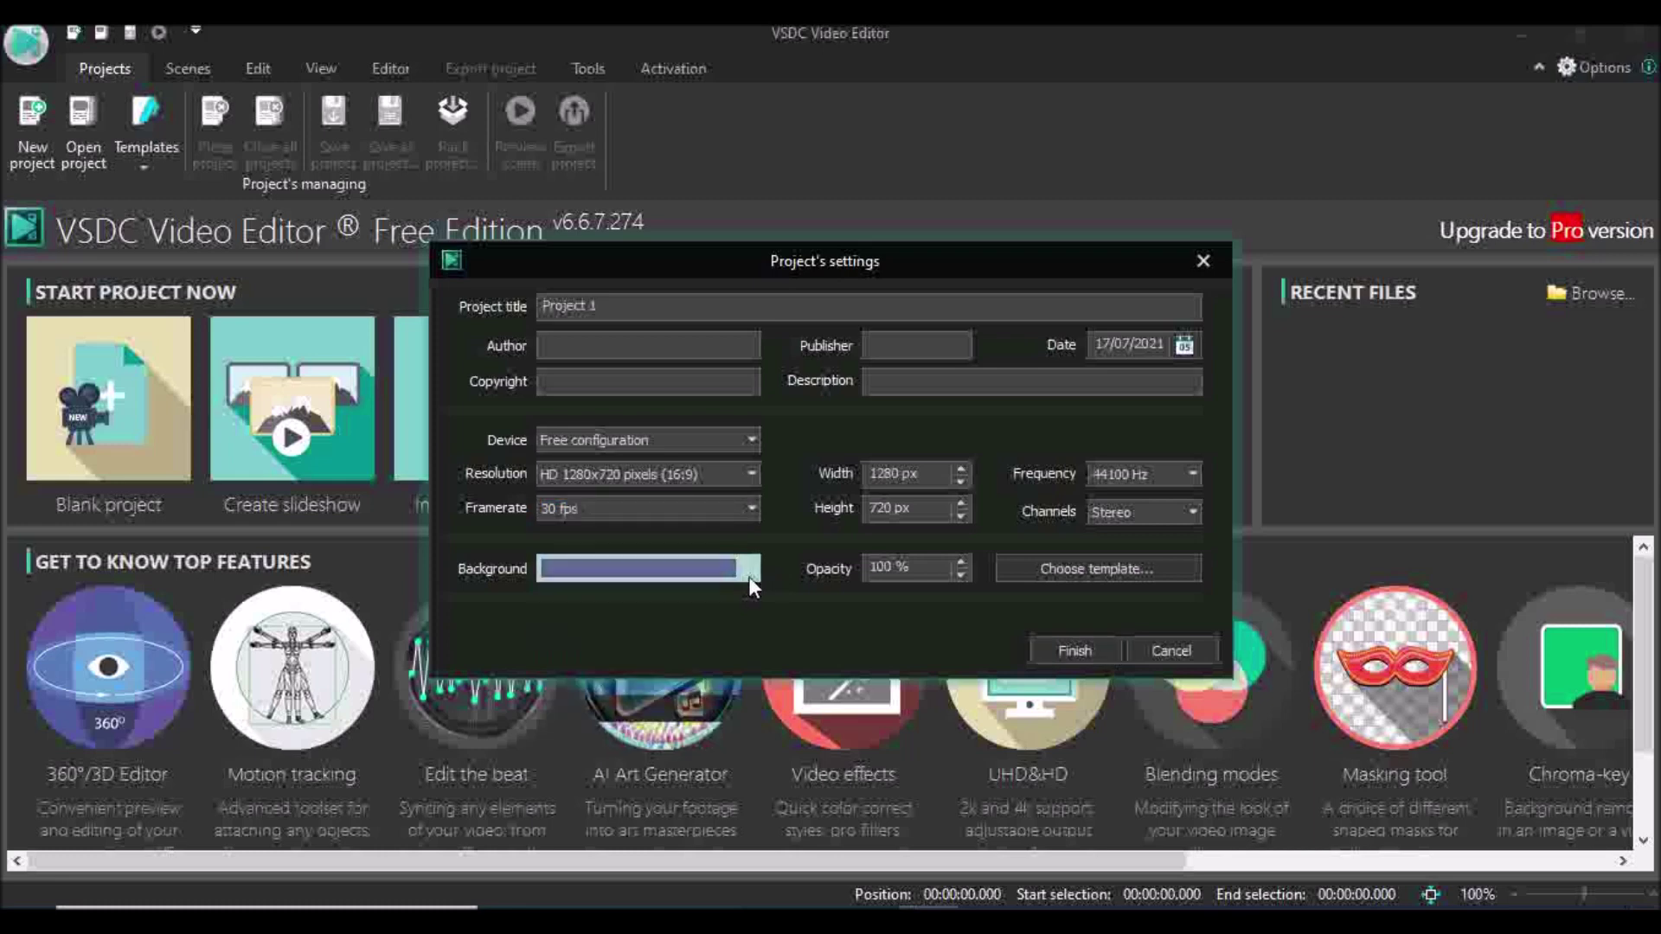
left_click(1073, 650)
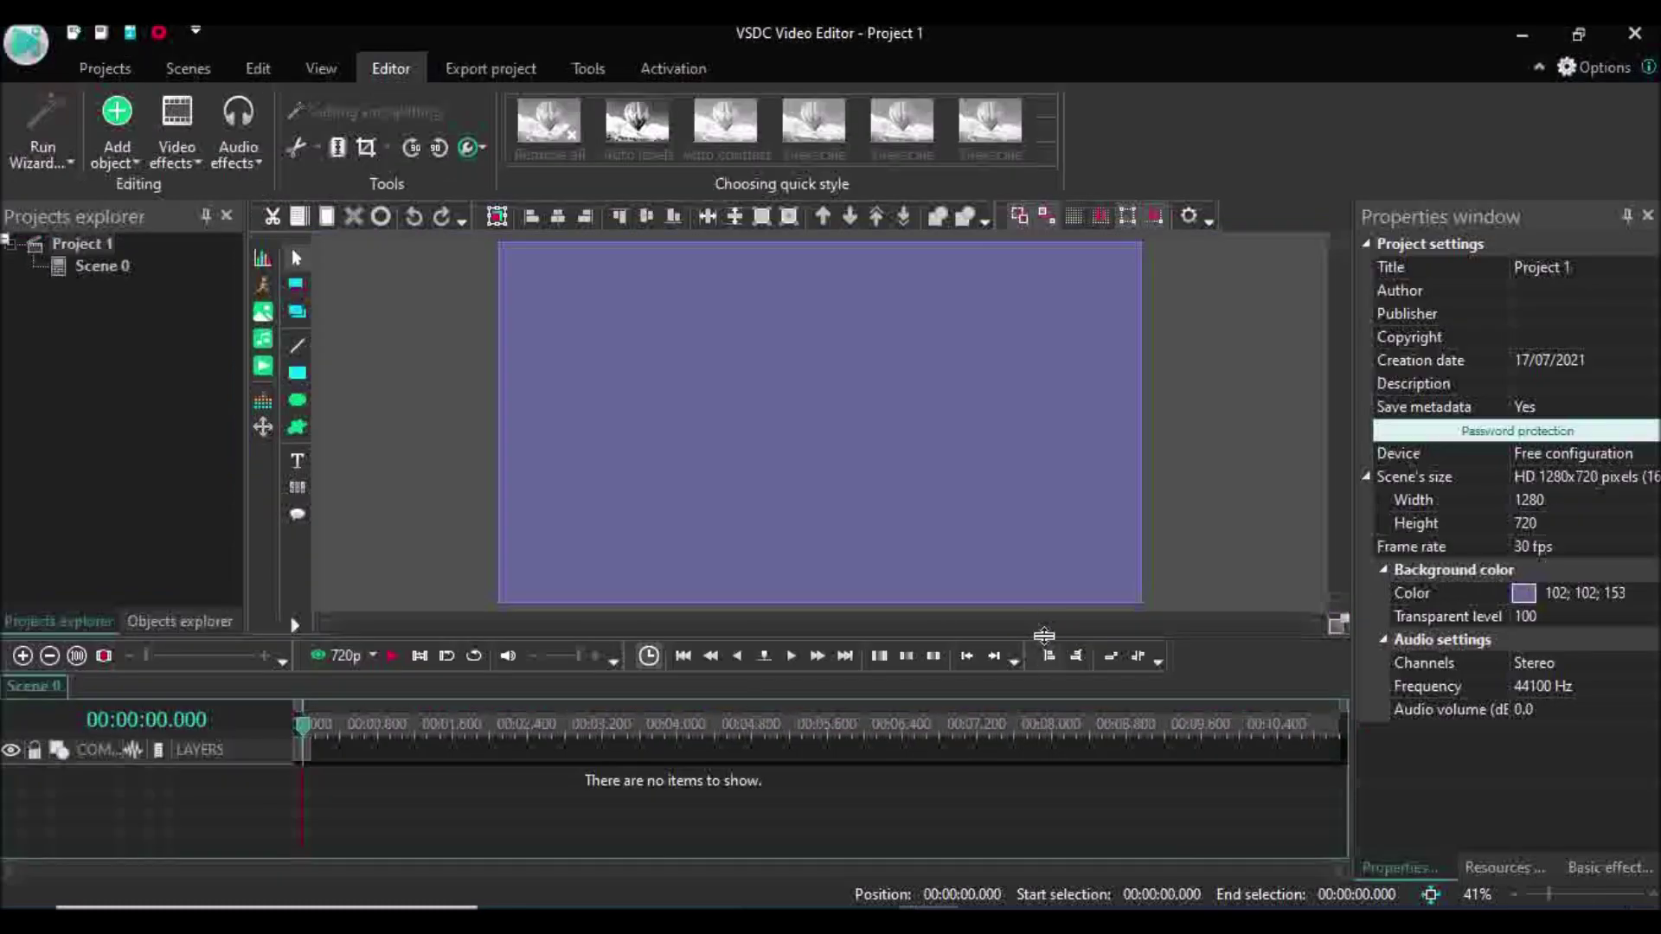
Step: Add the pedestal dining table image from the Desktop folder "reading" on a new layer, starting from the cursor position
left_click(259, 321)
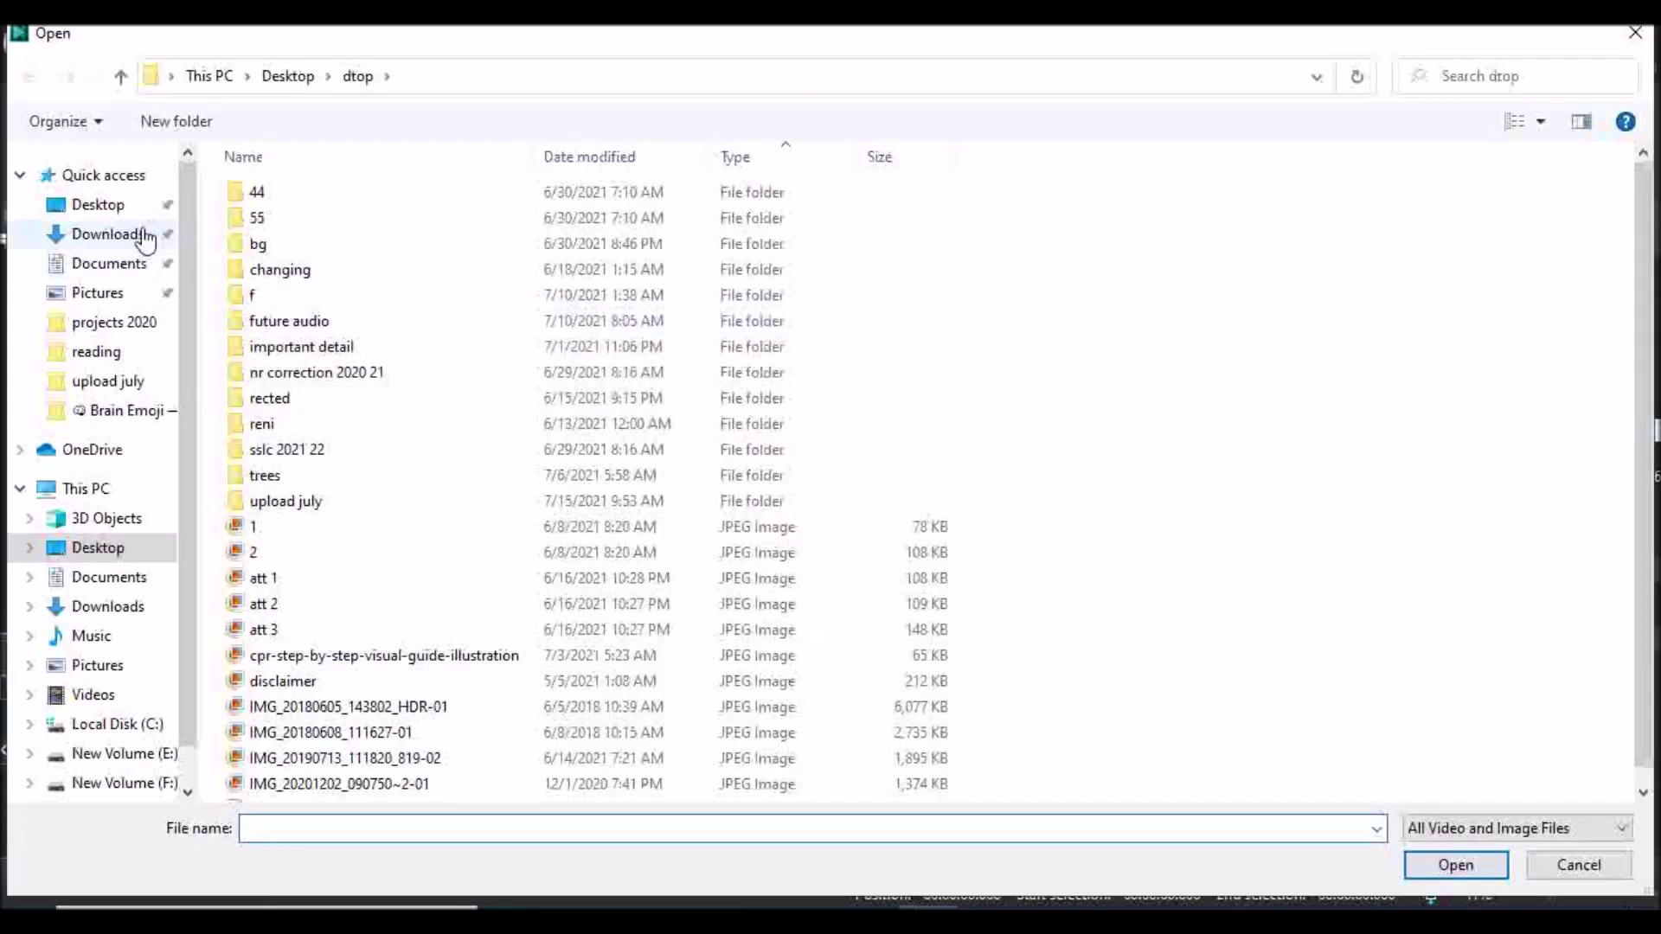
left_click(130, 206)
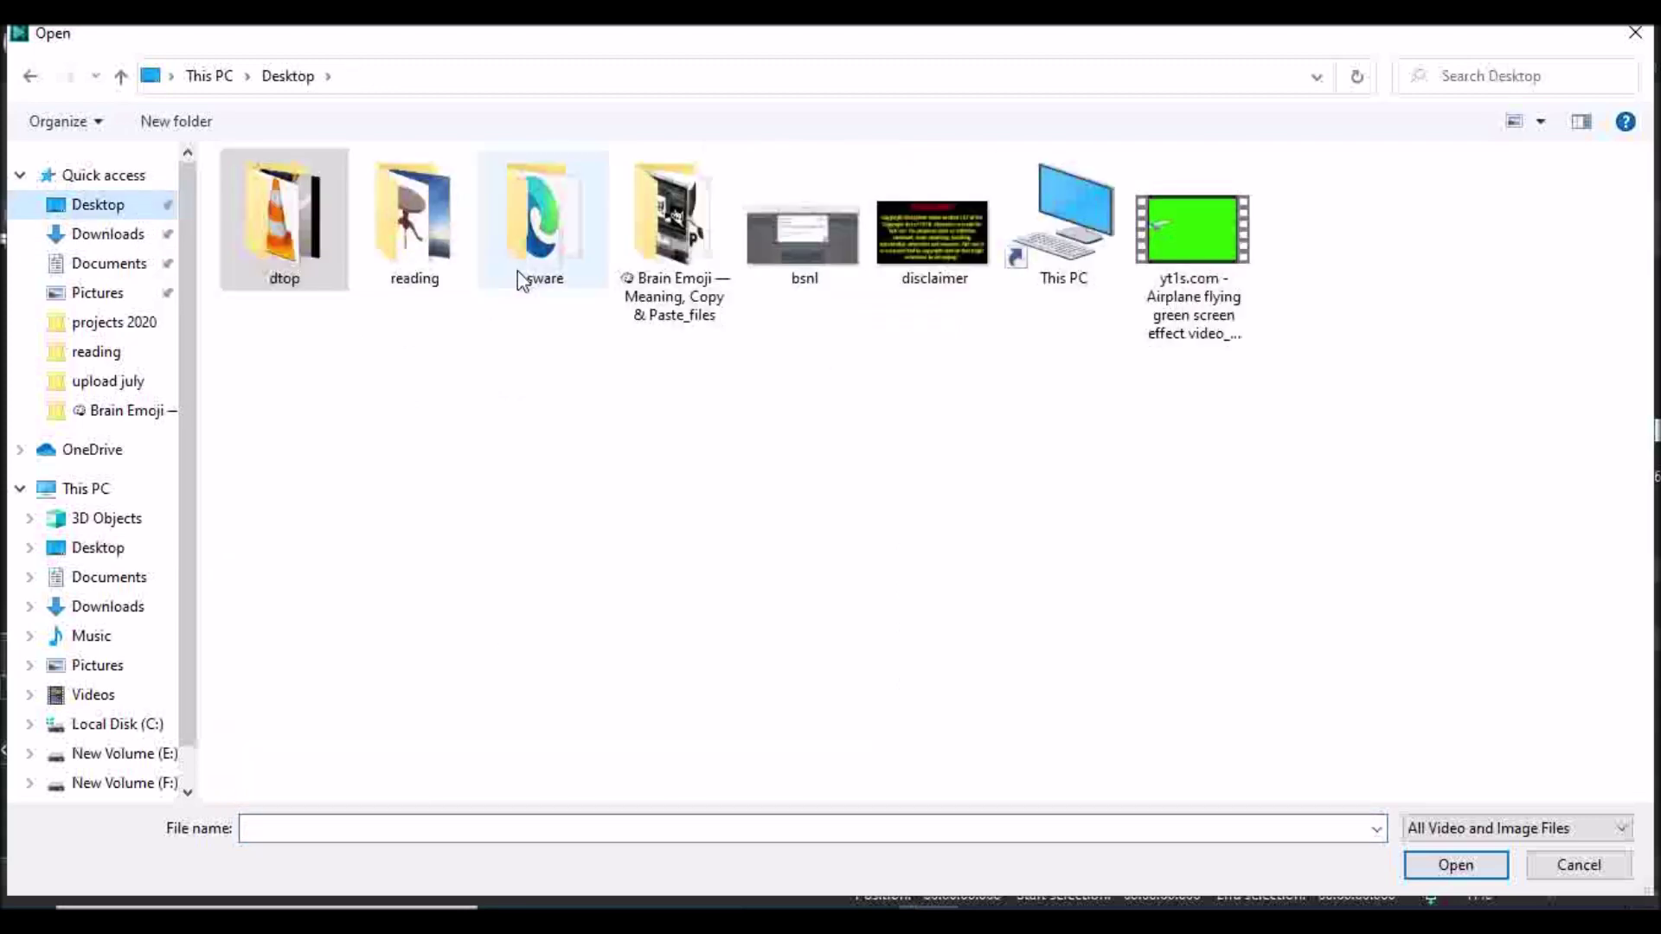
left_click(470, 282)
double_click(474, 283)
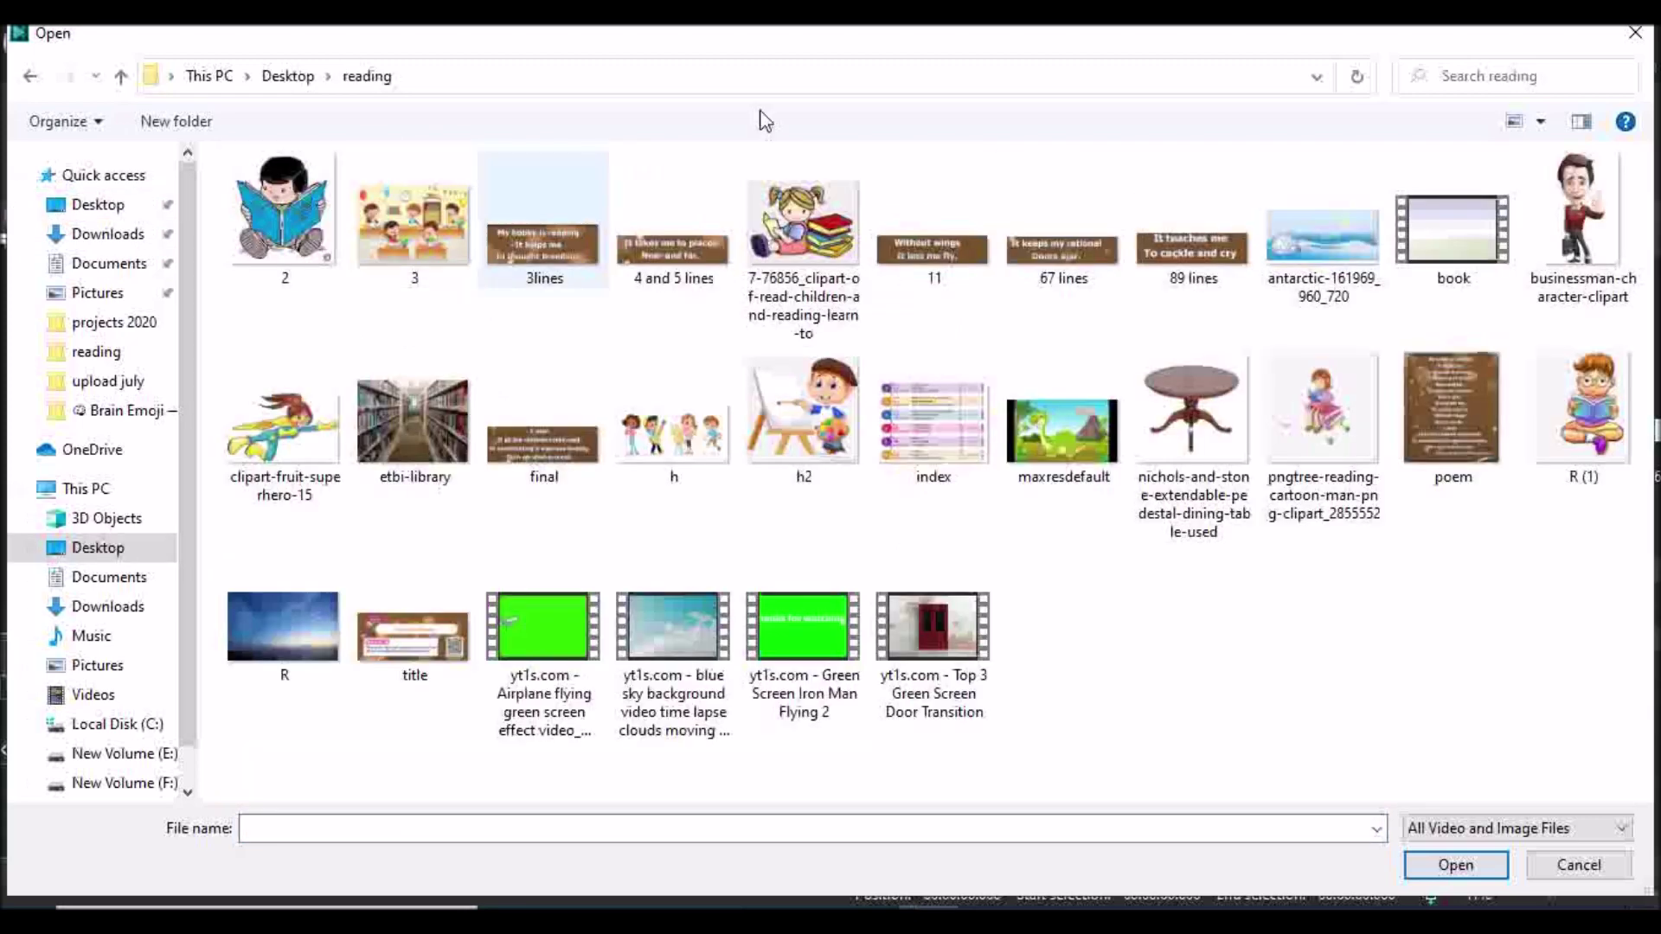
left_click(1200, 419)
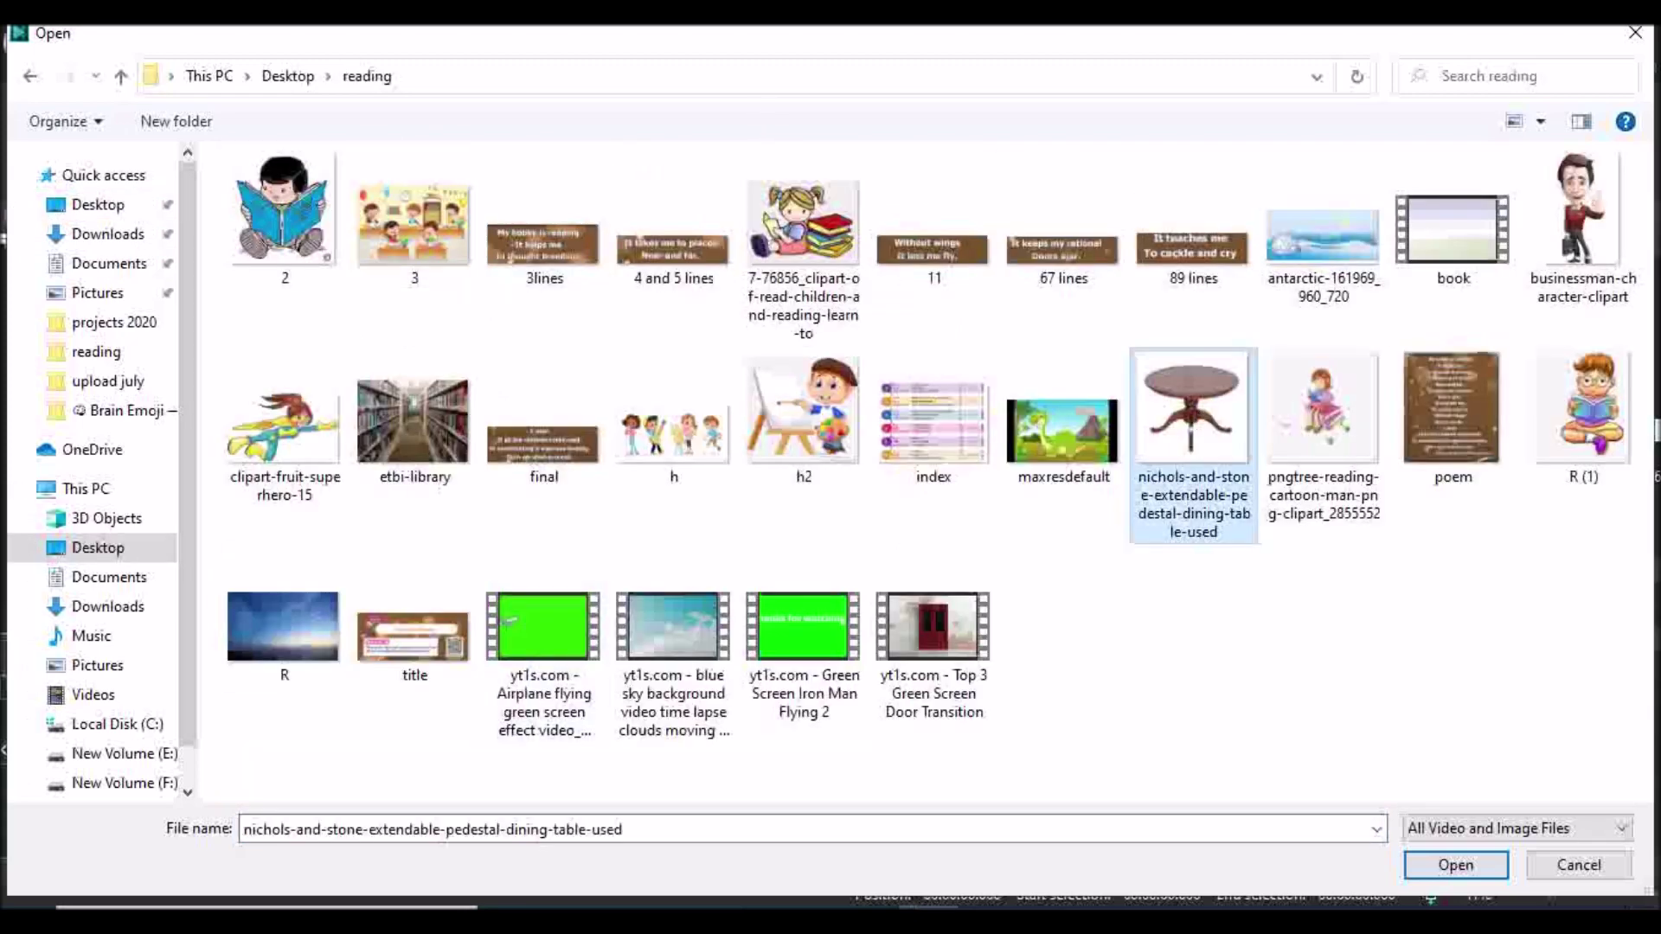
left_click(1453, 865)
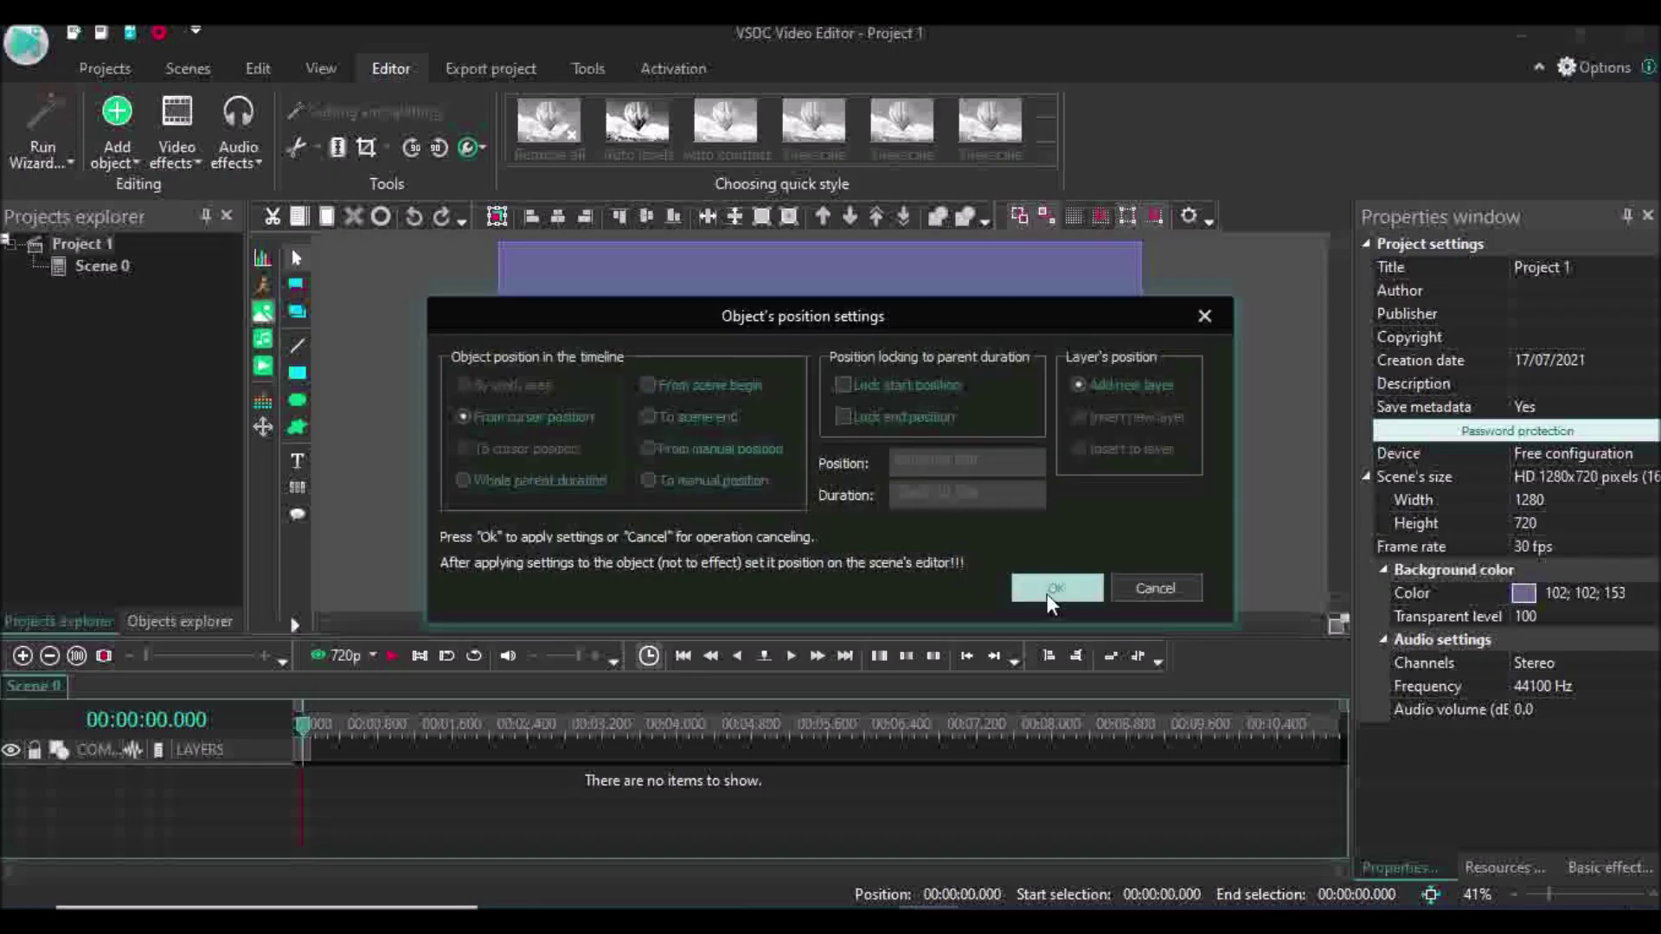
left_click(1044, 592)
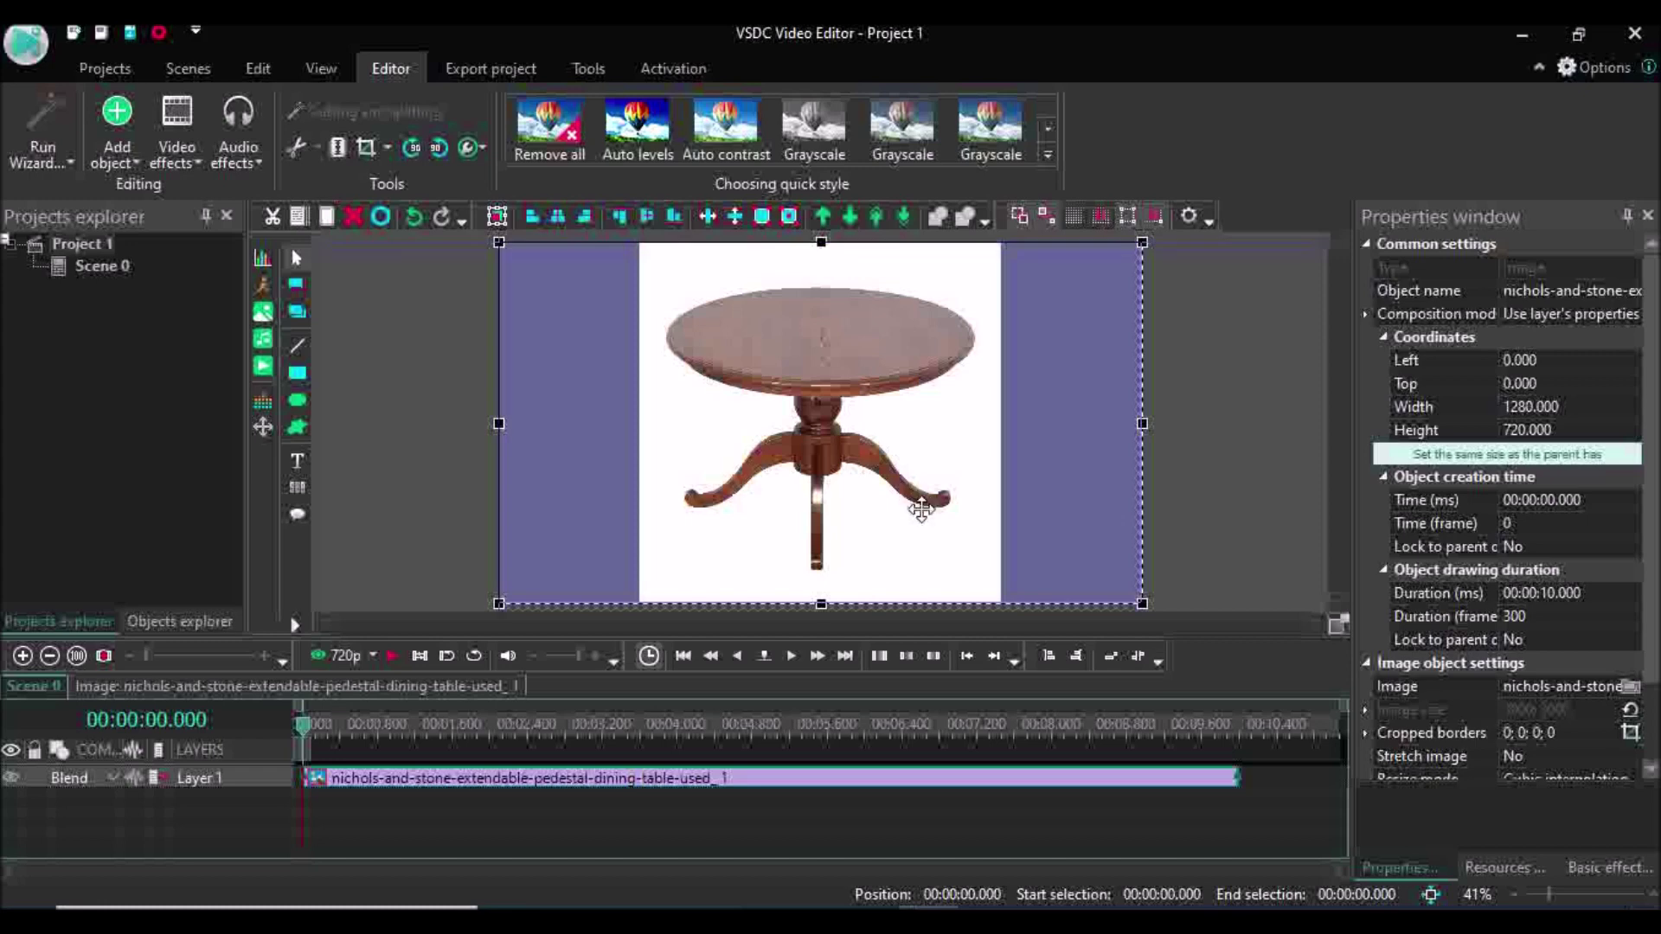
Step: Apply the Background remover effect to the table image and pick its white background as the chromakey color
right_click(920, 519)
mouse_move(1038, 418)
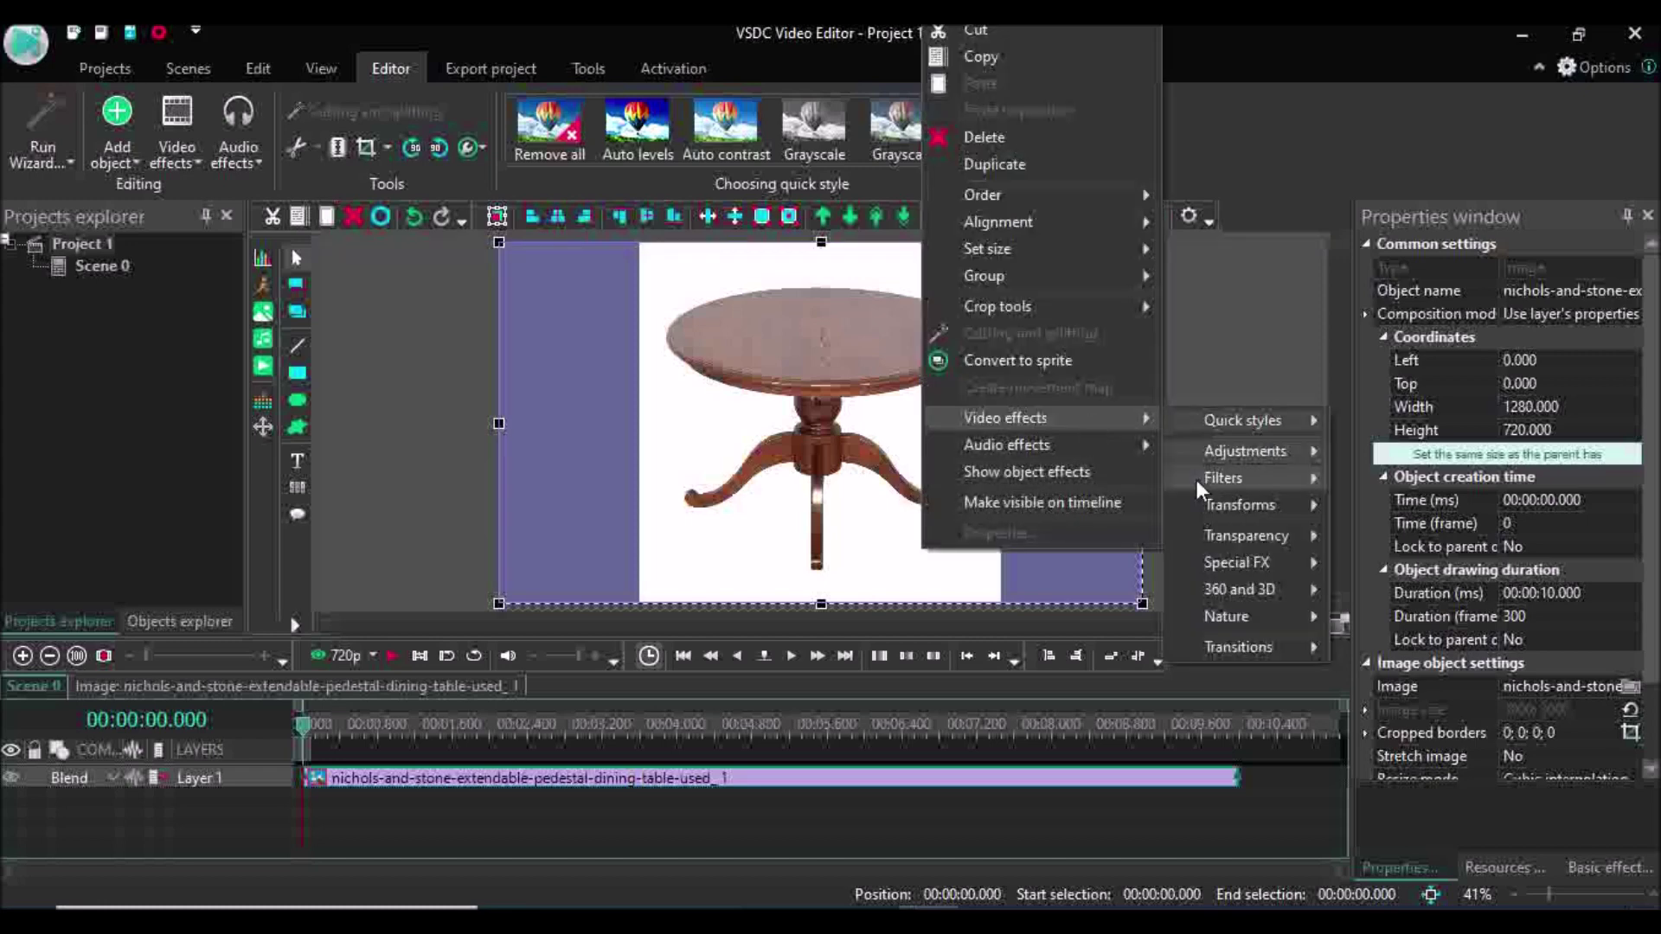
mouse_move(1195, 540)
left_click(1468, 726)
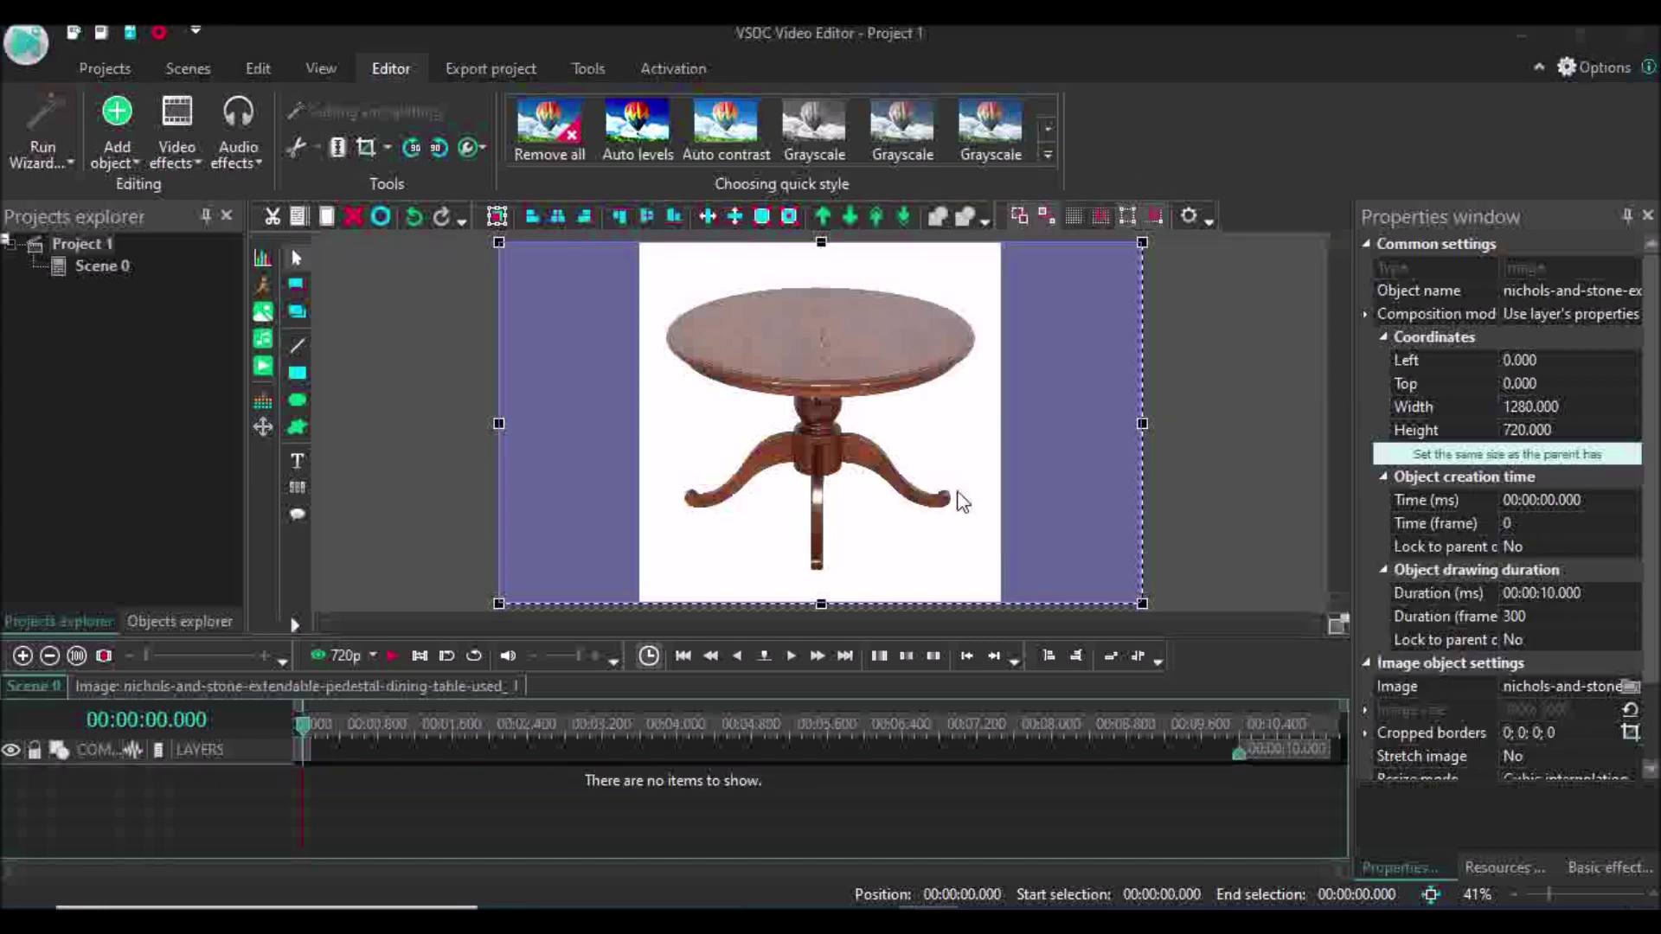
left_click(1063, 586)
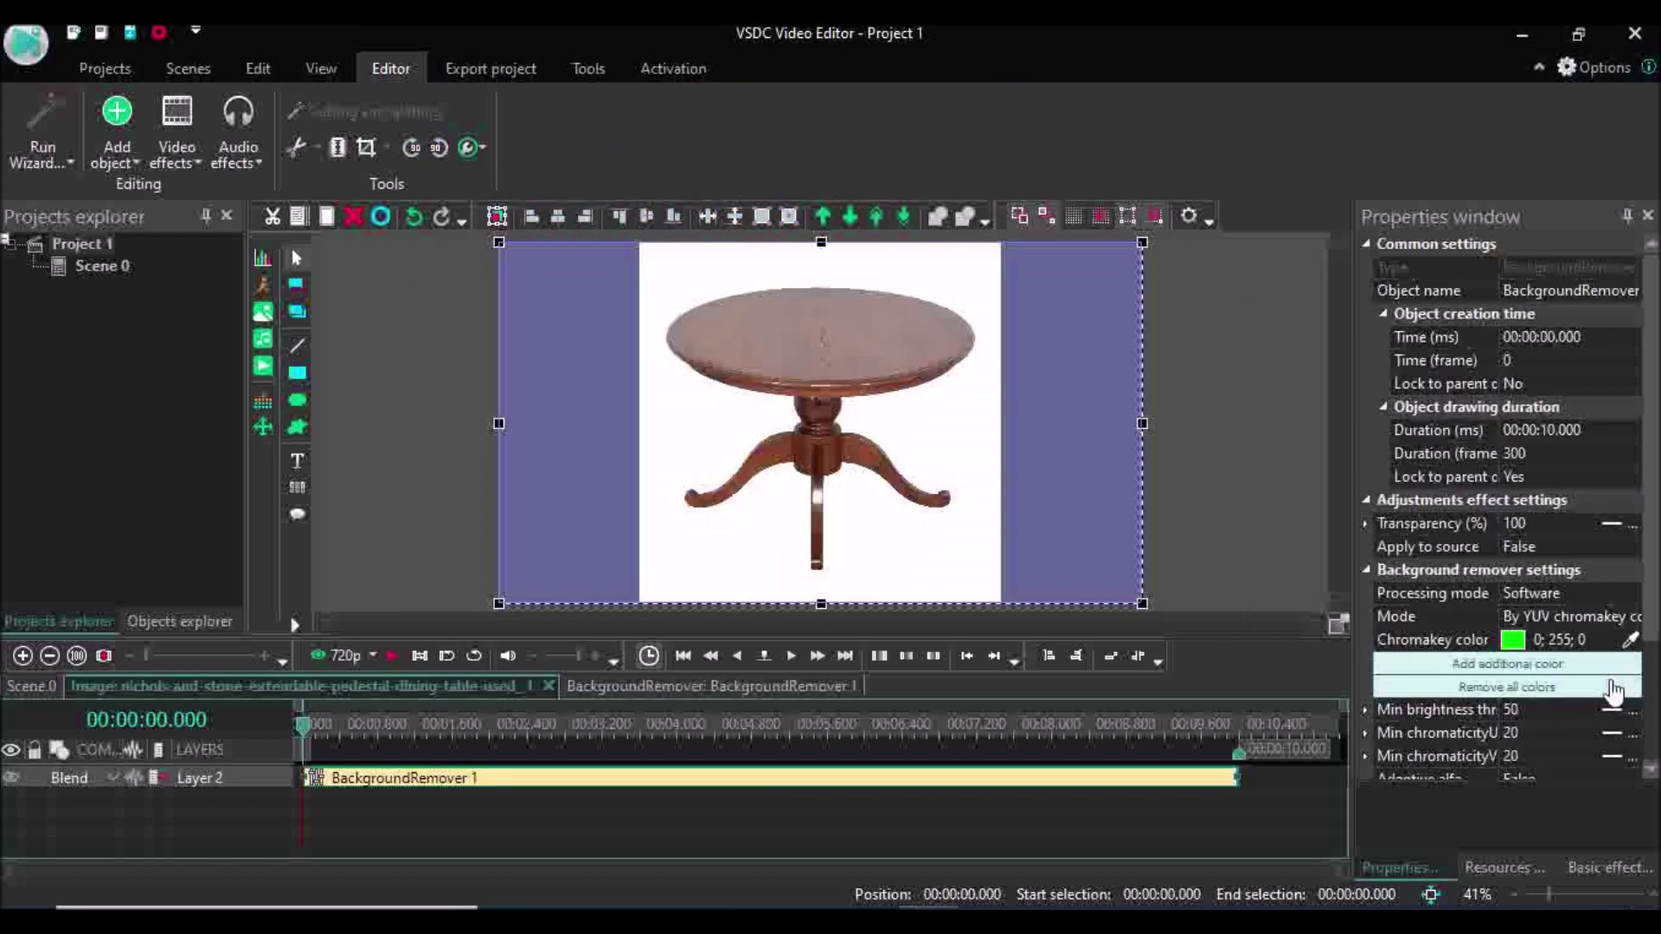
left_click(1631, 640)
left_click(898, 534)
Step: Move the table image to about Left -15, Top 39 and return to Scene 0
mouse_move(809, 463)
left_mouse_down()
mouse_move(808, 448)
mouse_move(801, 475)
mouse_move(756, 470)
mouse_move(753, 435)
mouse_move(802, 454)
left_mouse_up()
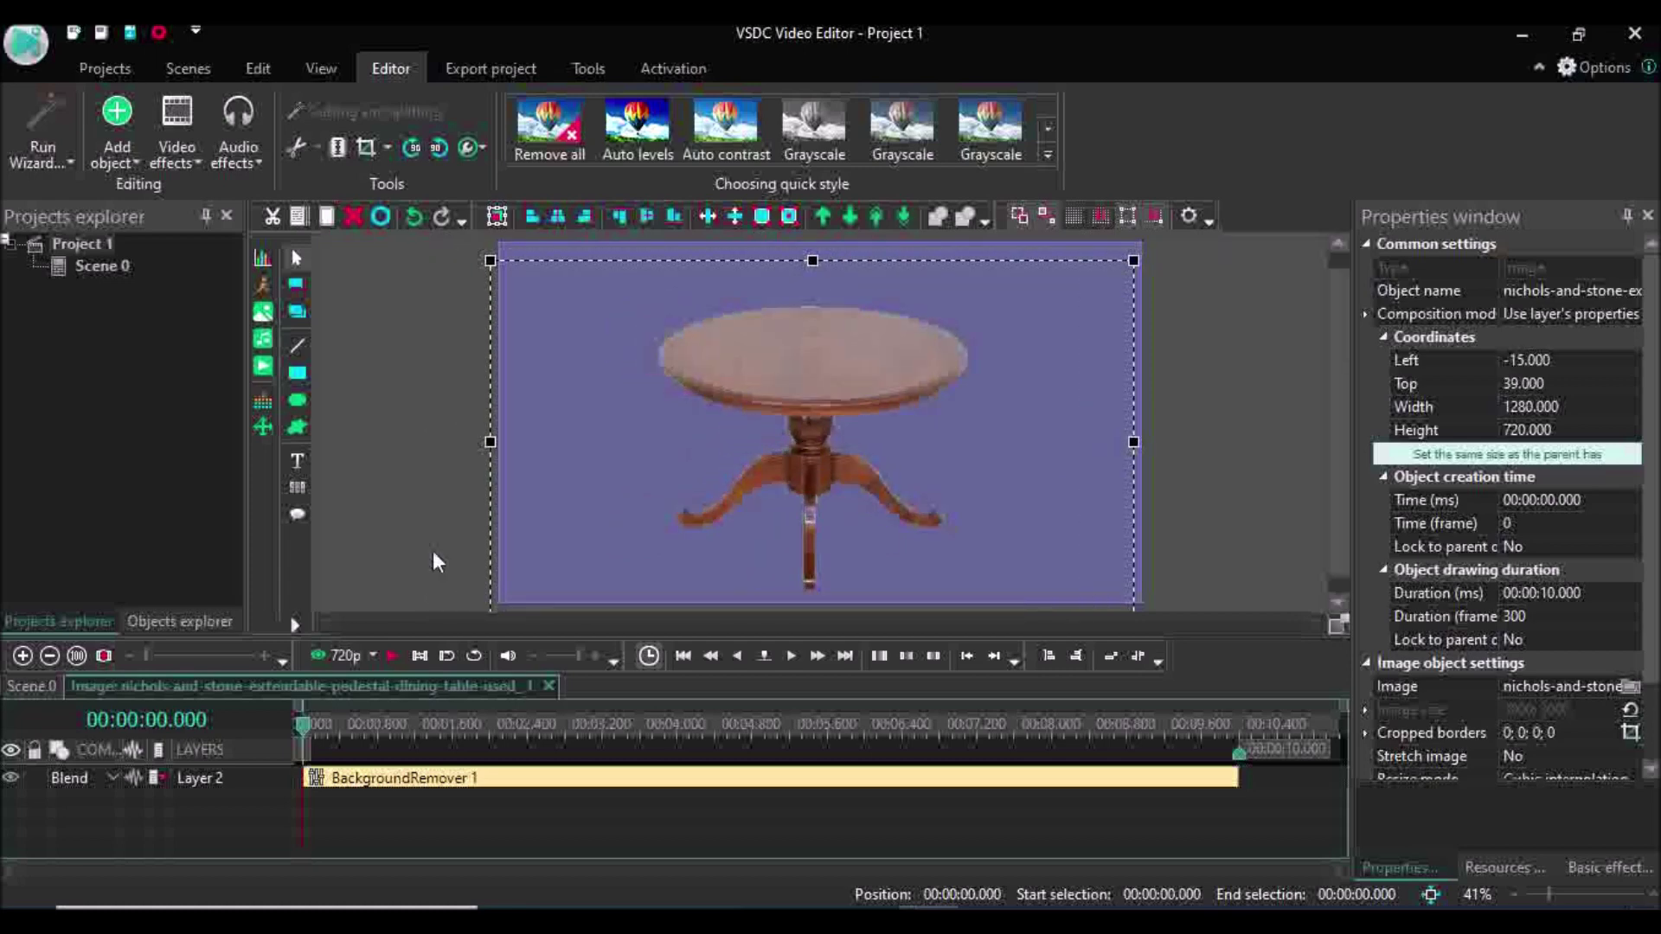
left_click(349, 552)
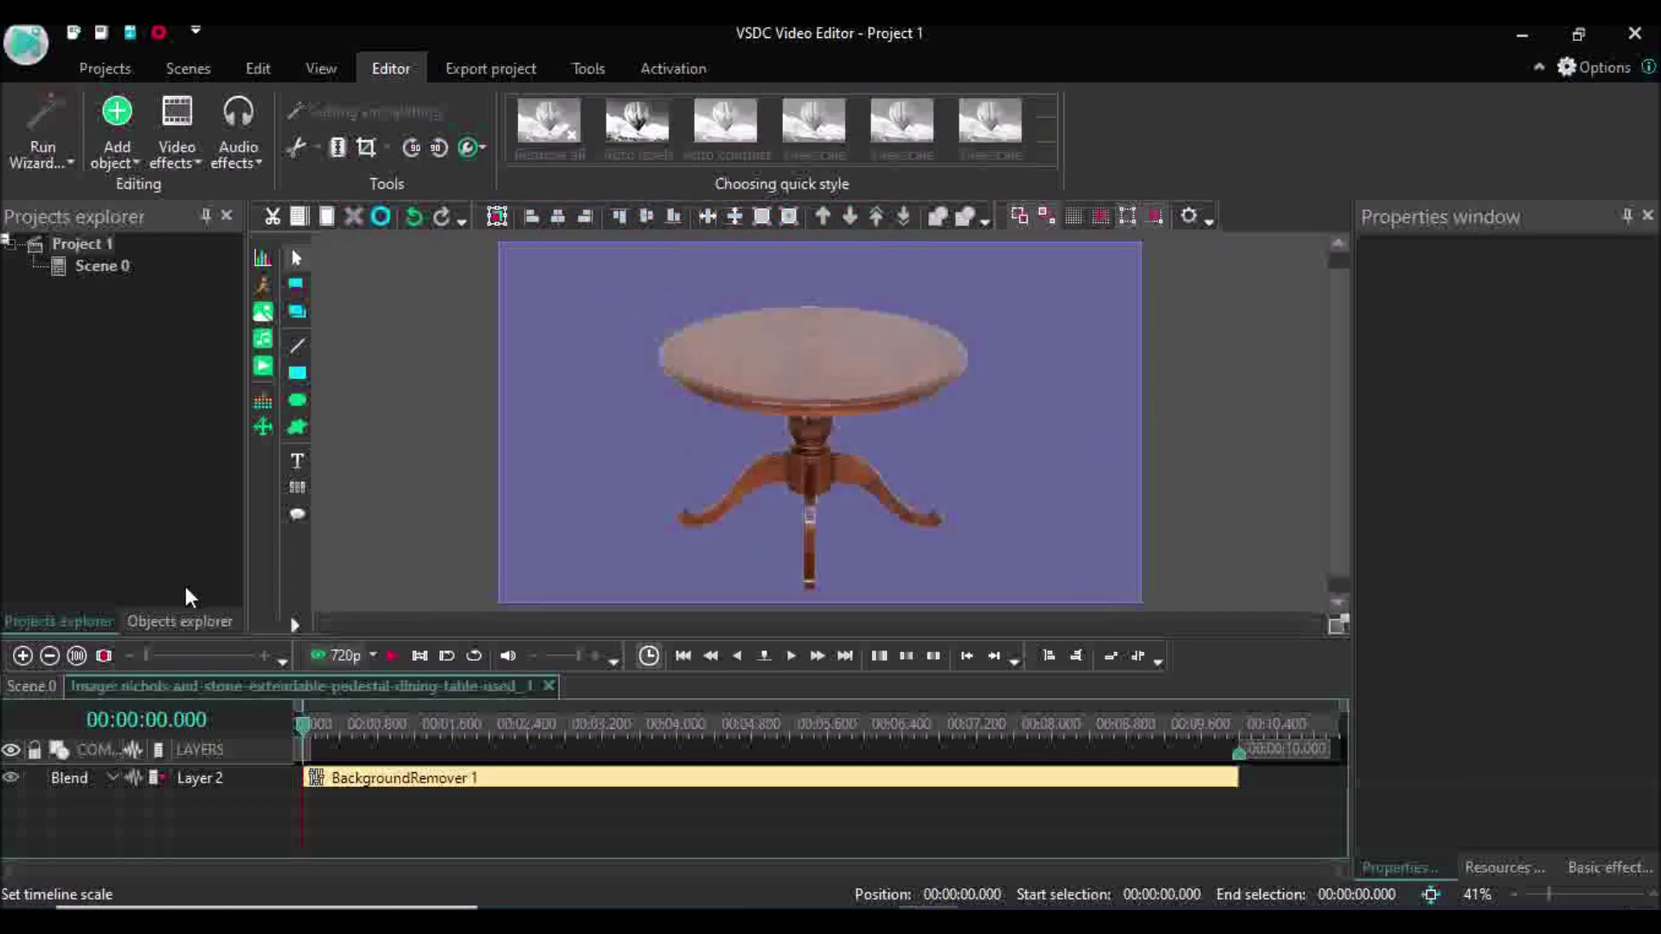
left_click(28, 684)
left_click(460, 457)
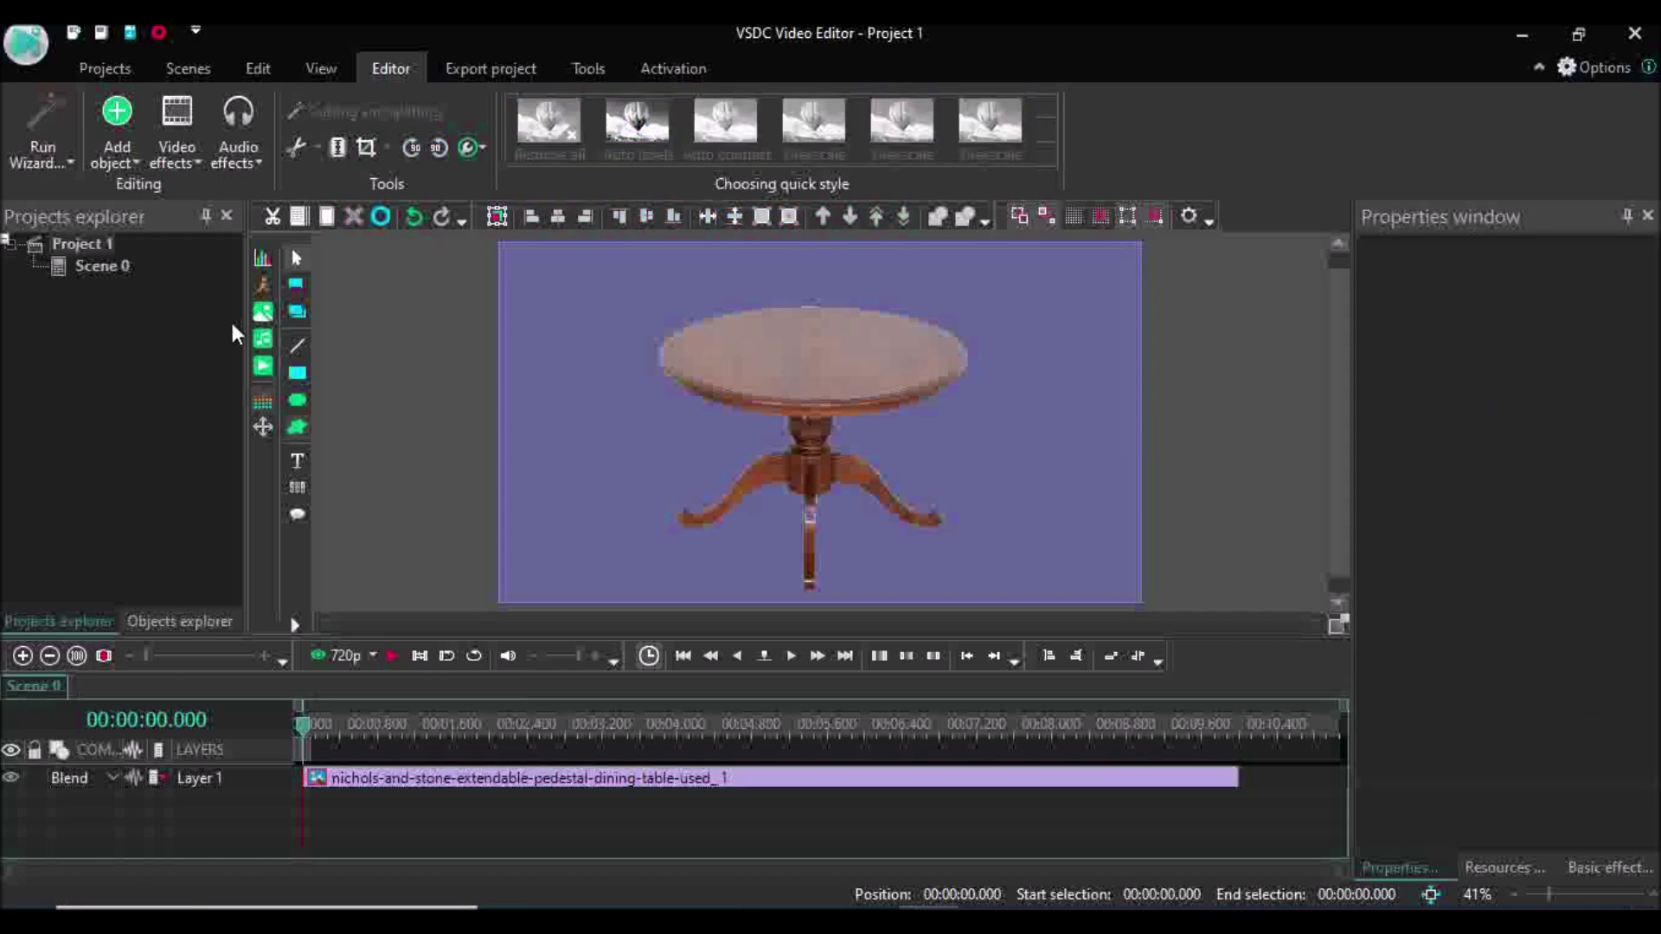
Step: Add the "book" video from the reading folder to the scene on a new layer from the cursor position
left_click(272, 308)
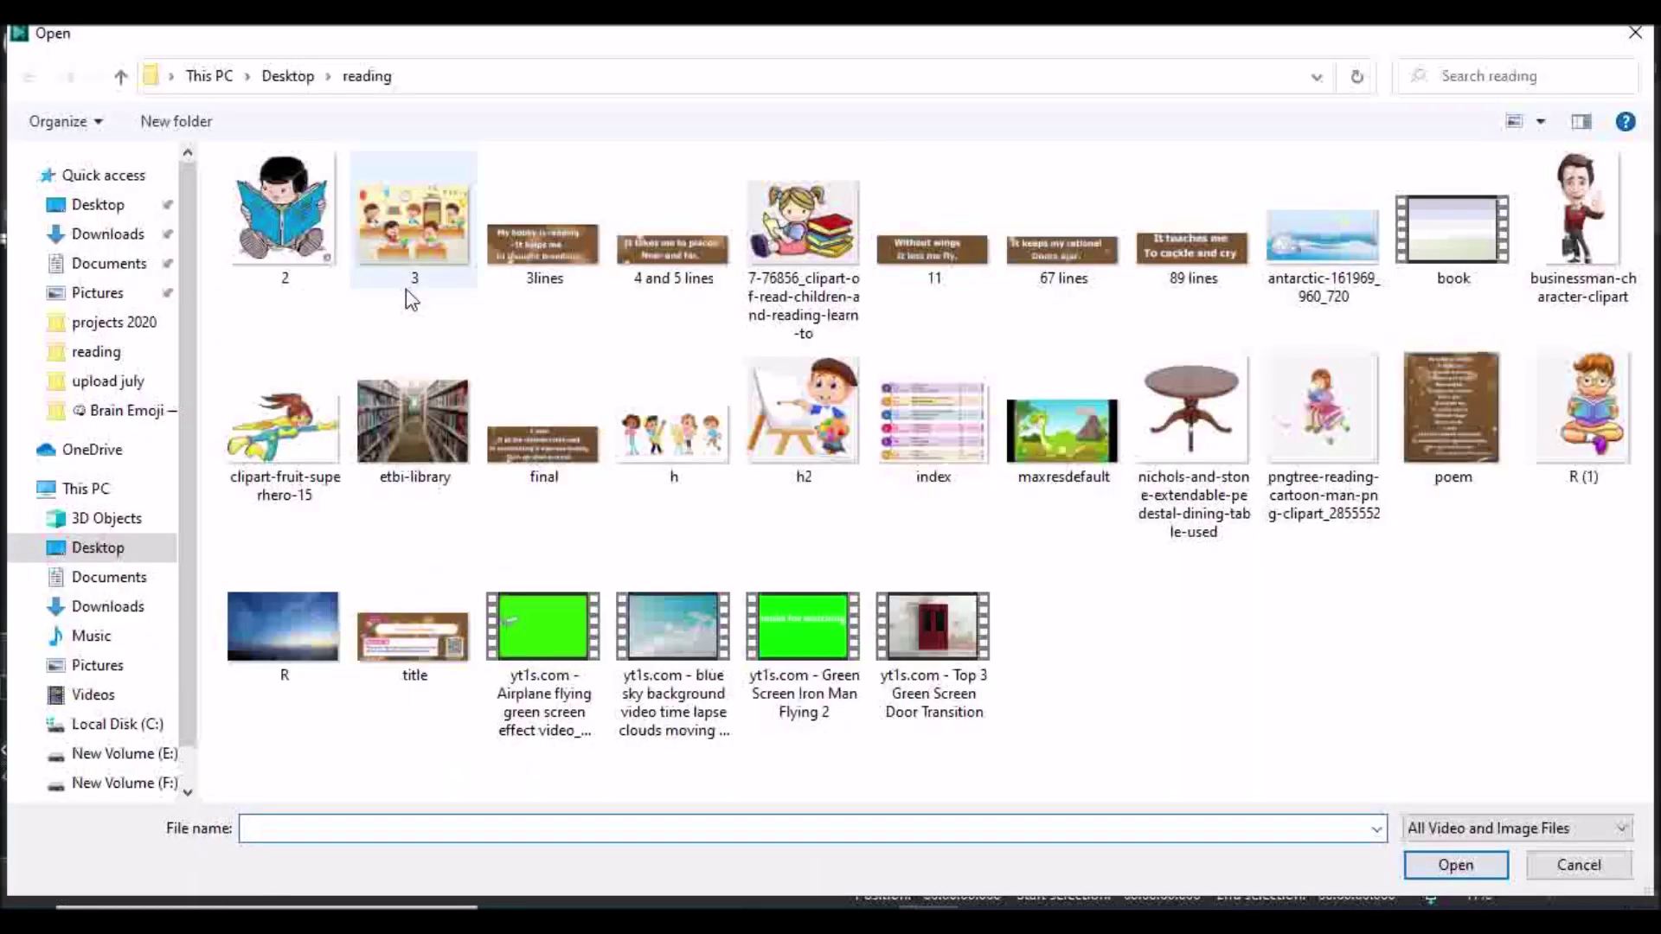
left_click(1461, 232)
left_click(1455, 865)
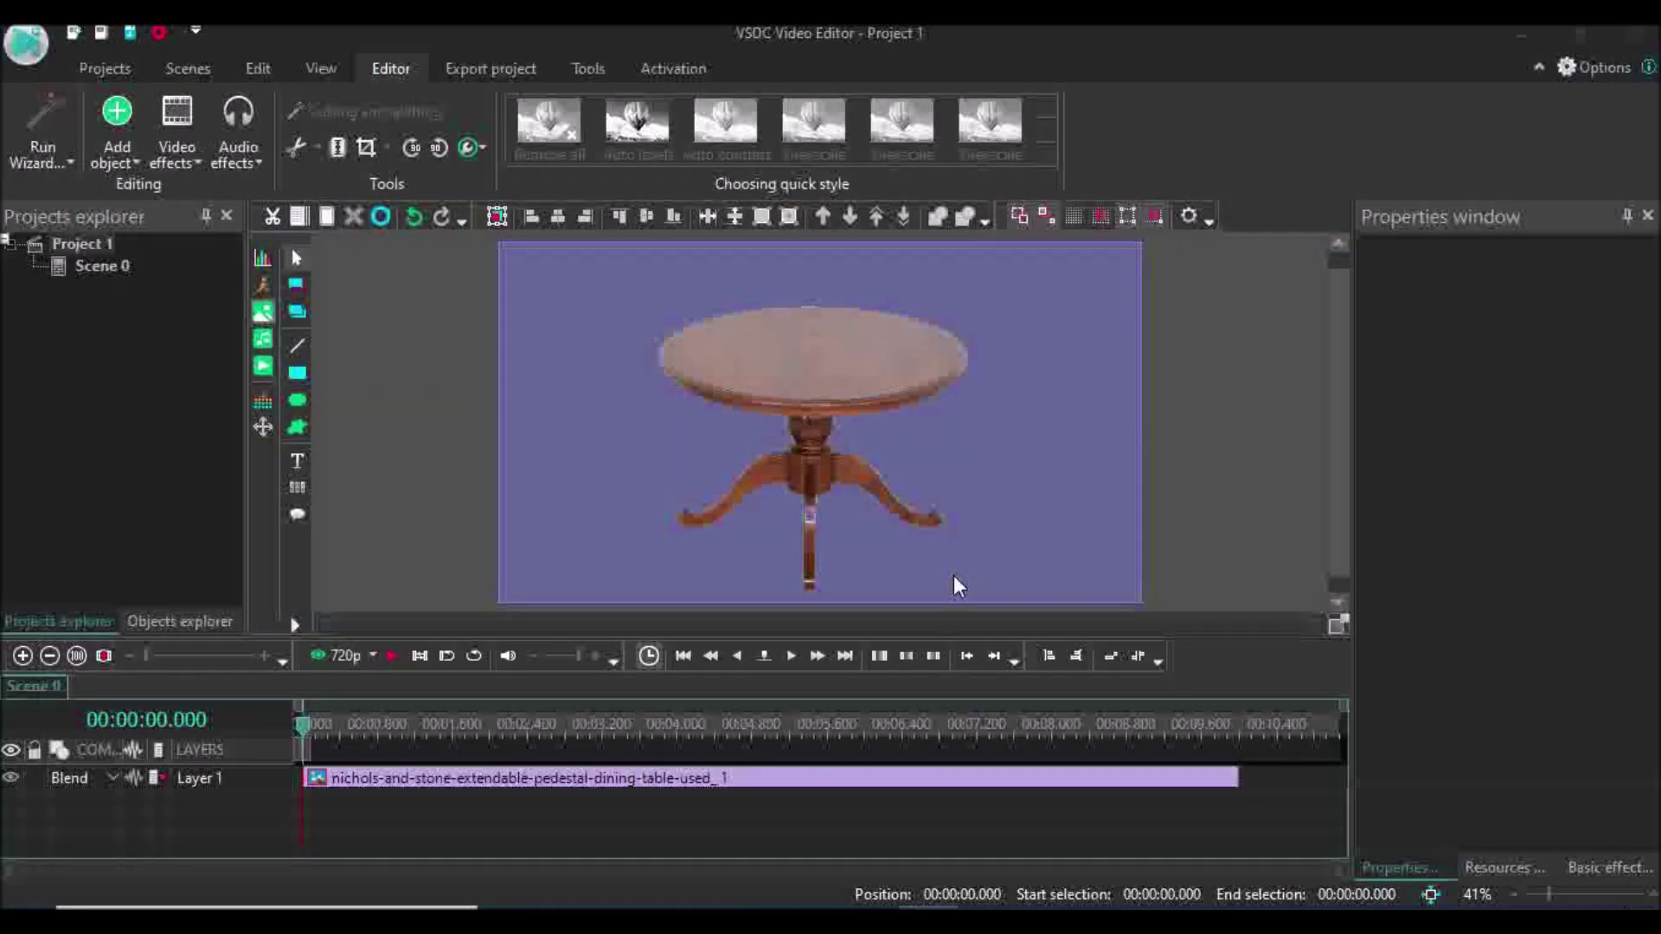
left_click(1056, 589)
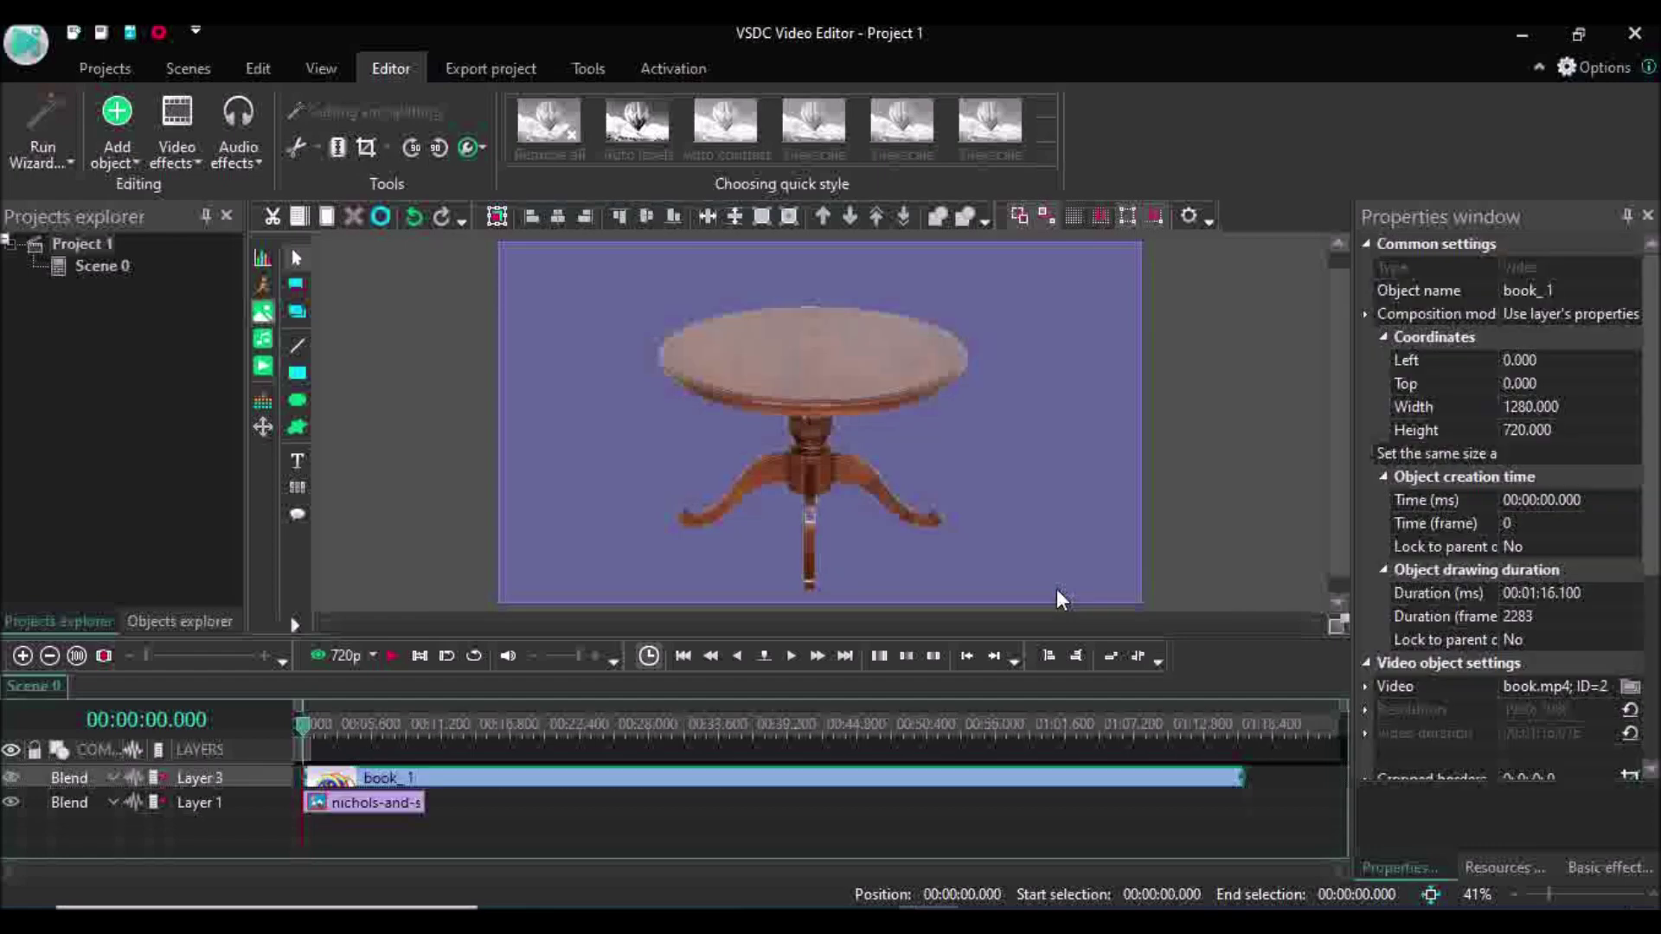
Step: Split the book video at 00:00:13.100, where the closed book is on green, and delete the part before it
left_click(416, 804)
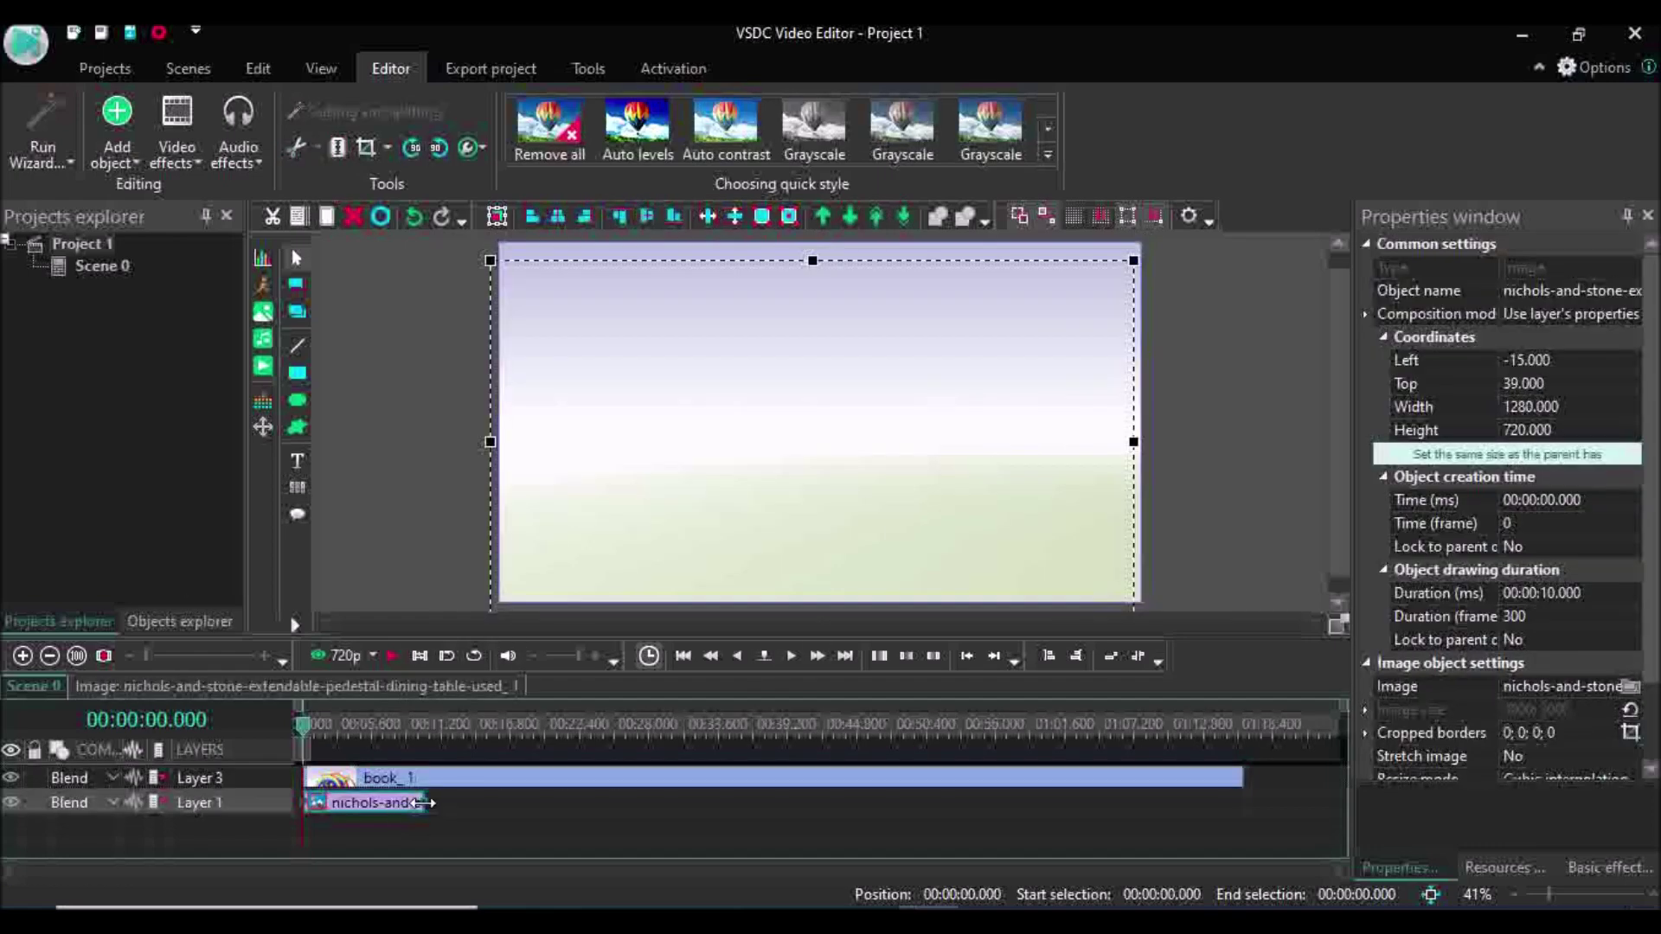
left_click_drag(302, 734, 342, 733)
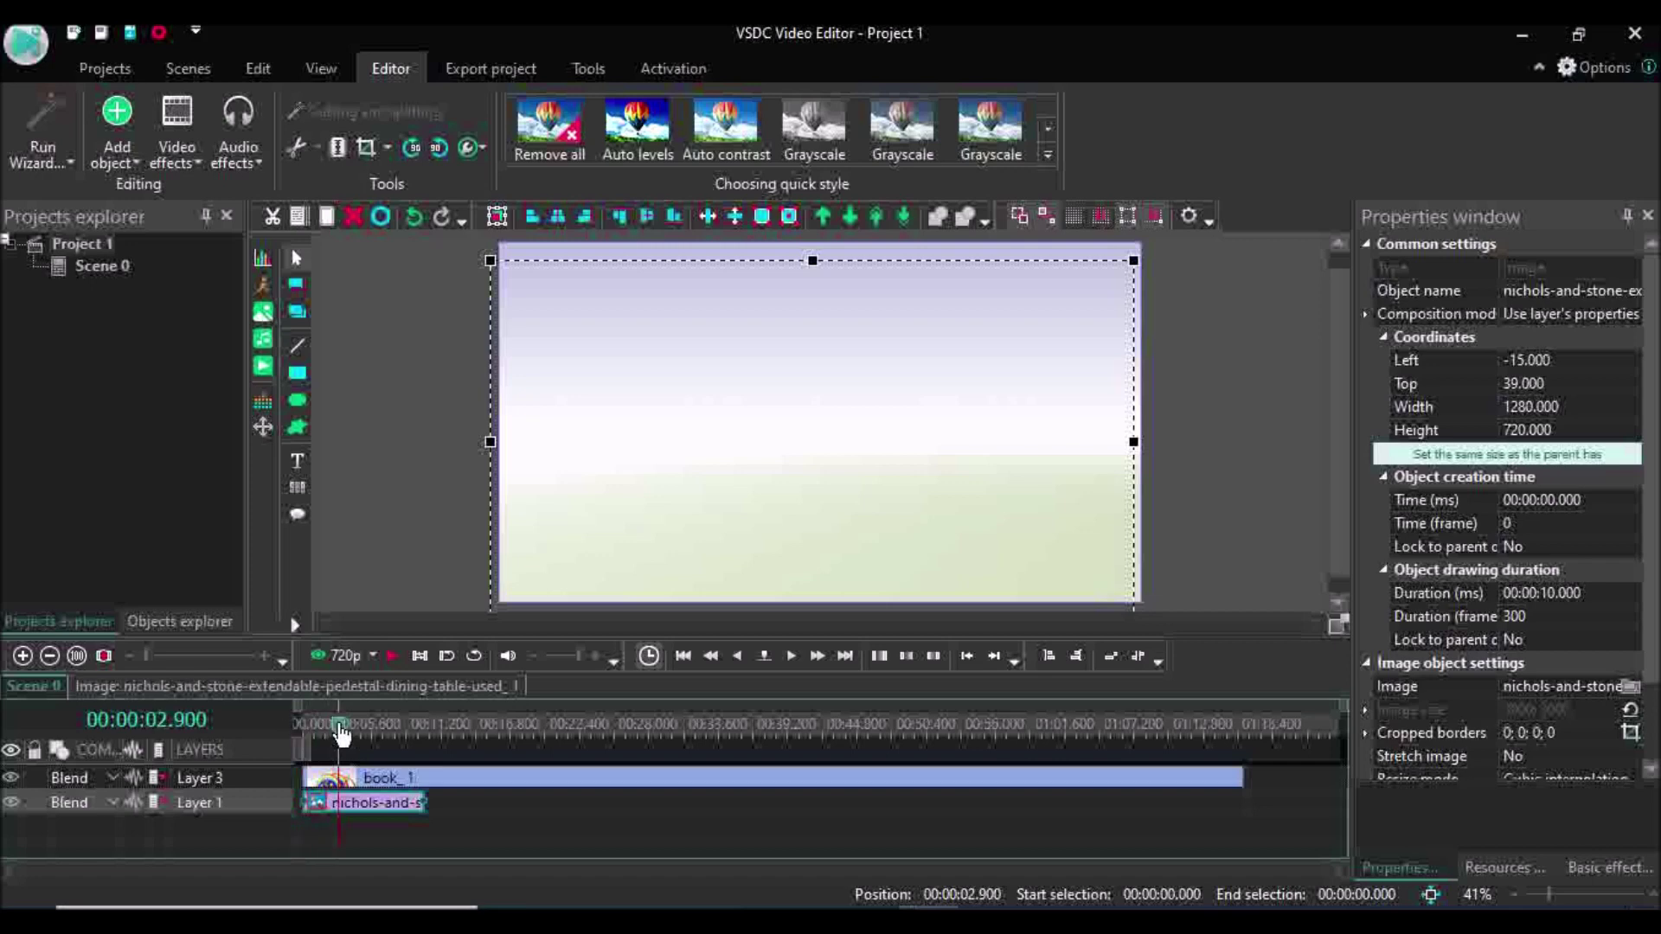
left_click_drag(342, 734, 430, 734)
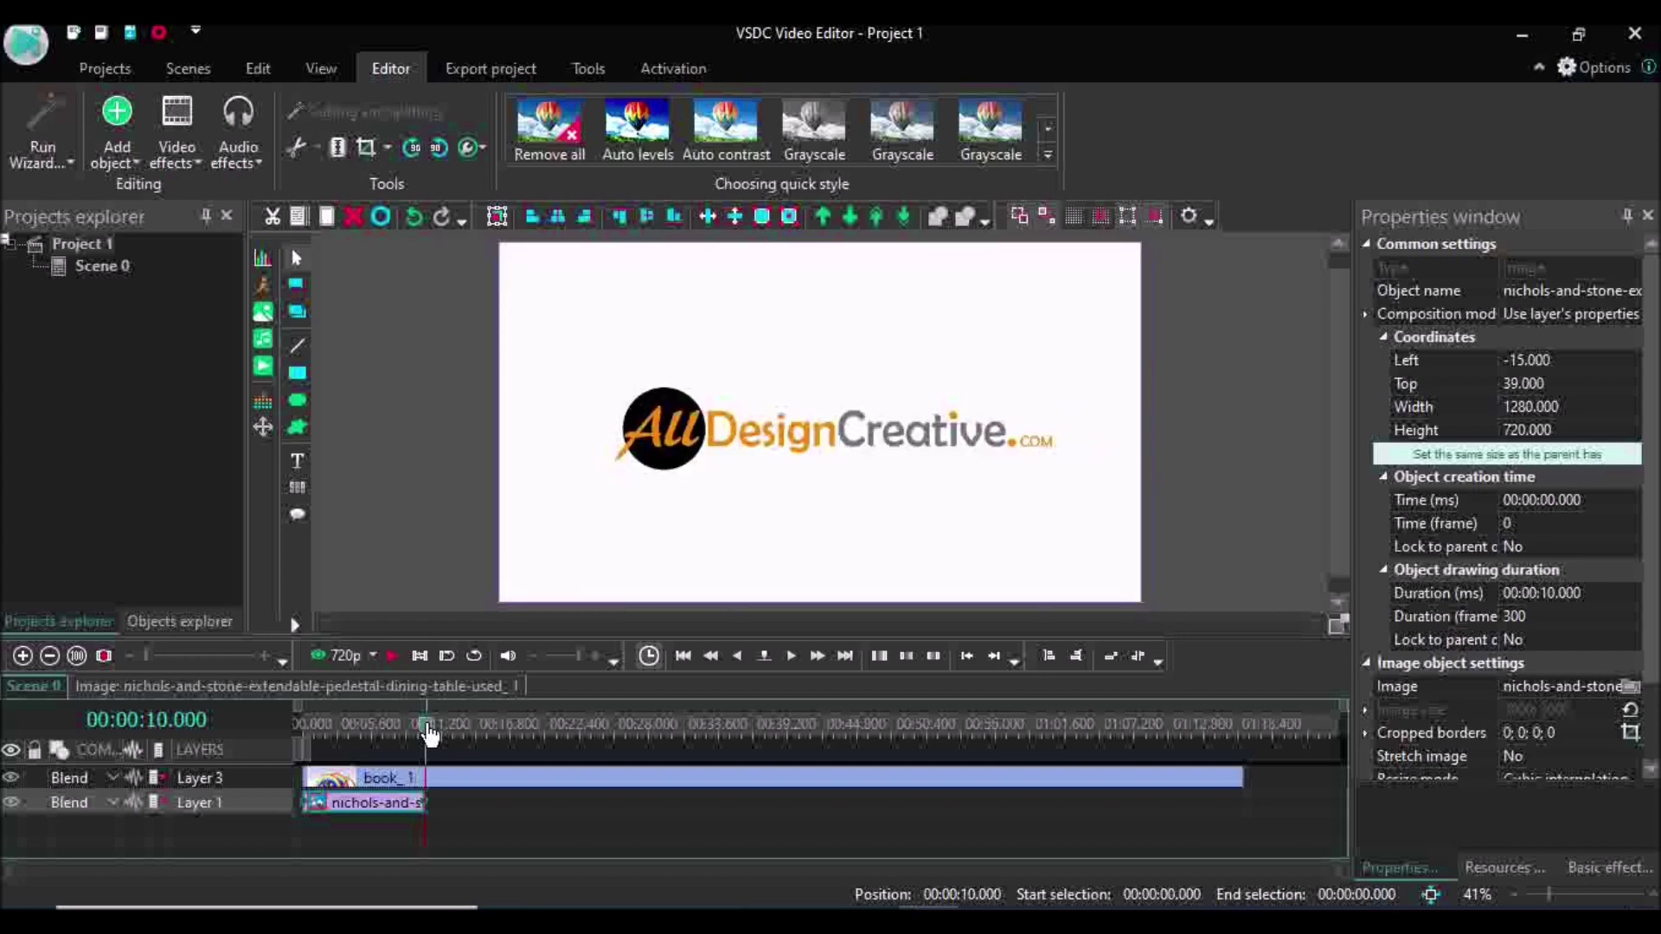
left_click_drag(435, 733, 468, 741)
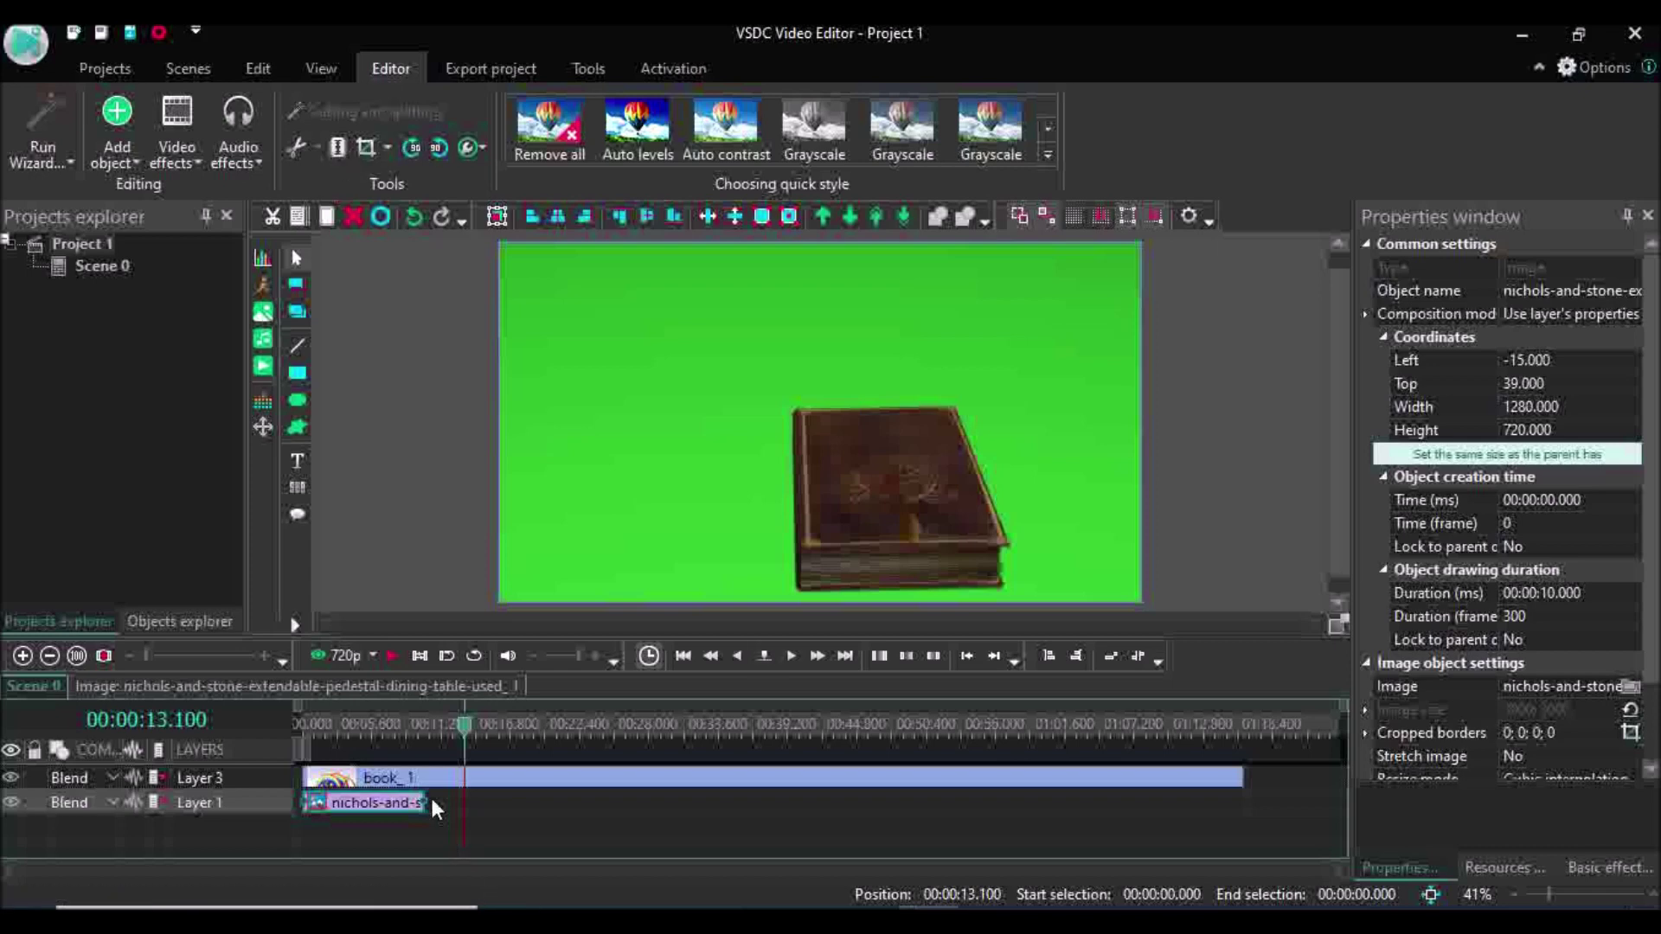
left_click(507, 780)
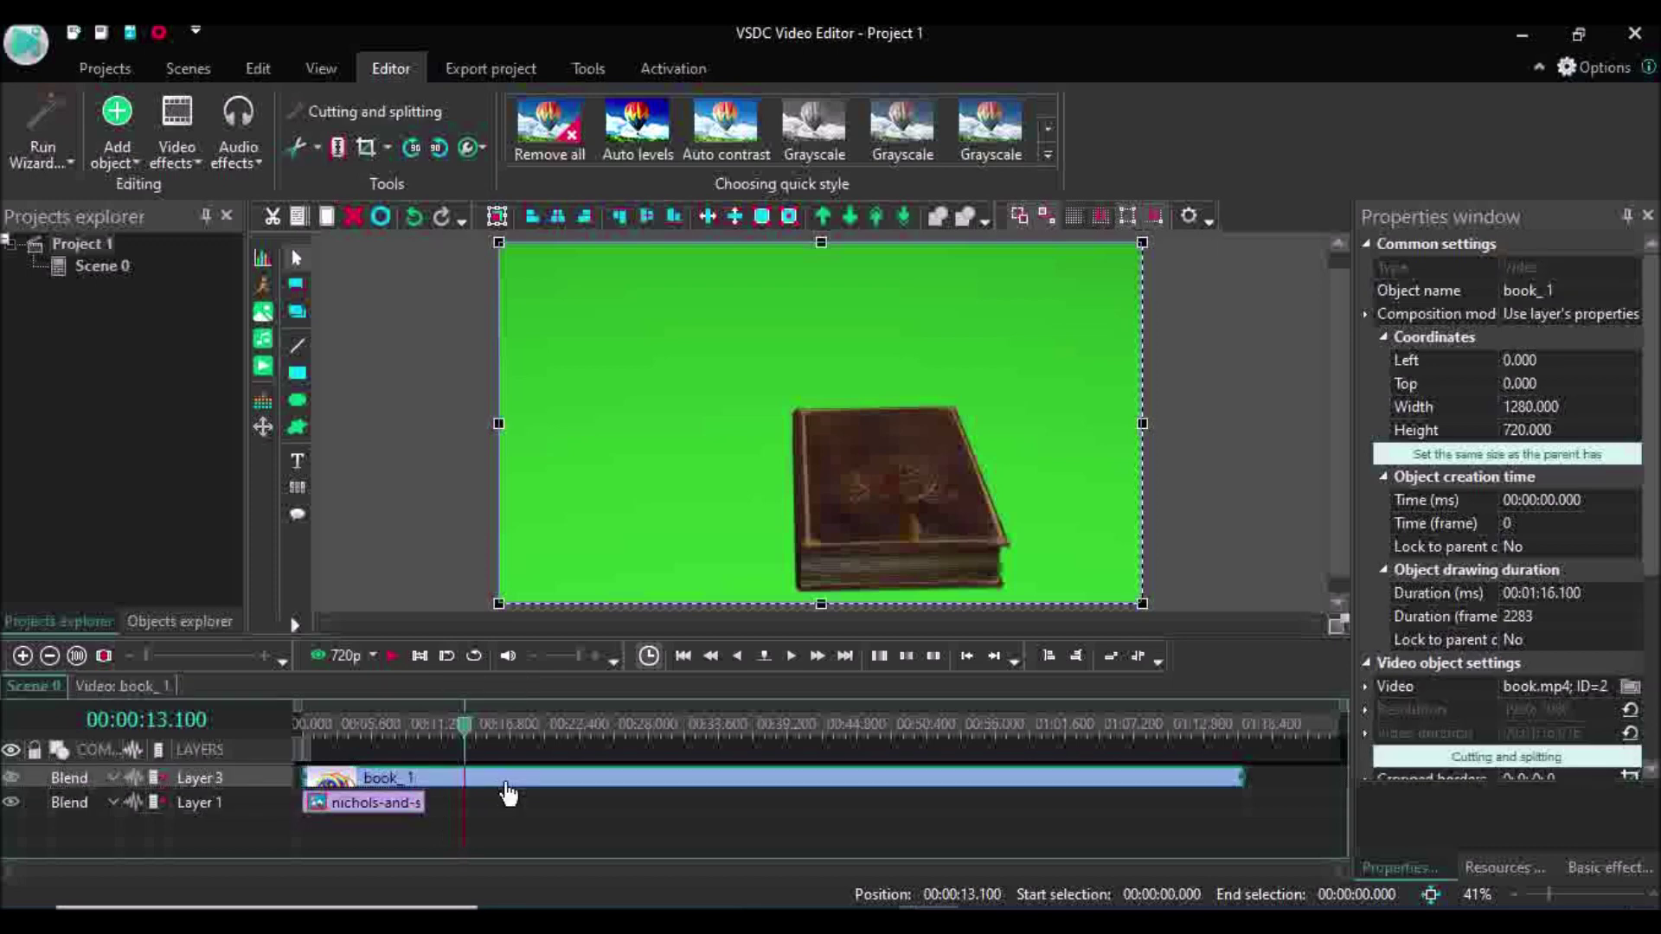
left_click(338, 147)
left_click(389, 830)
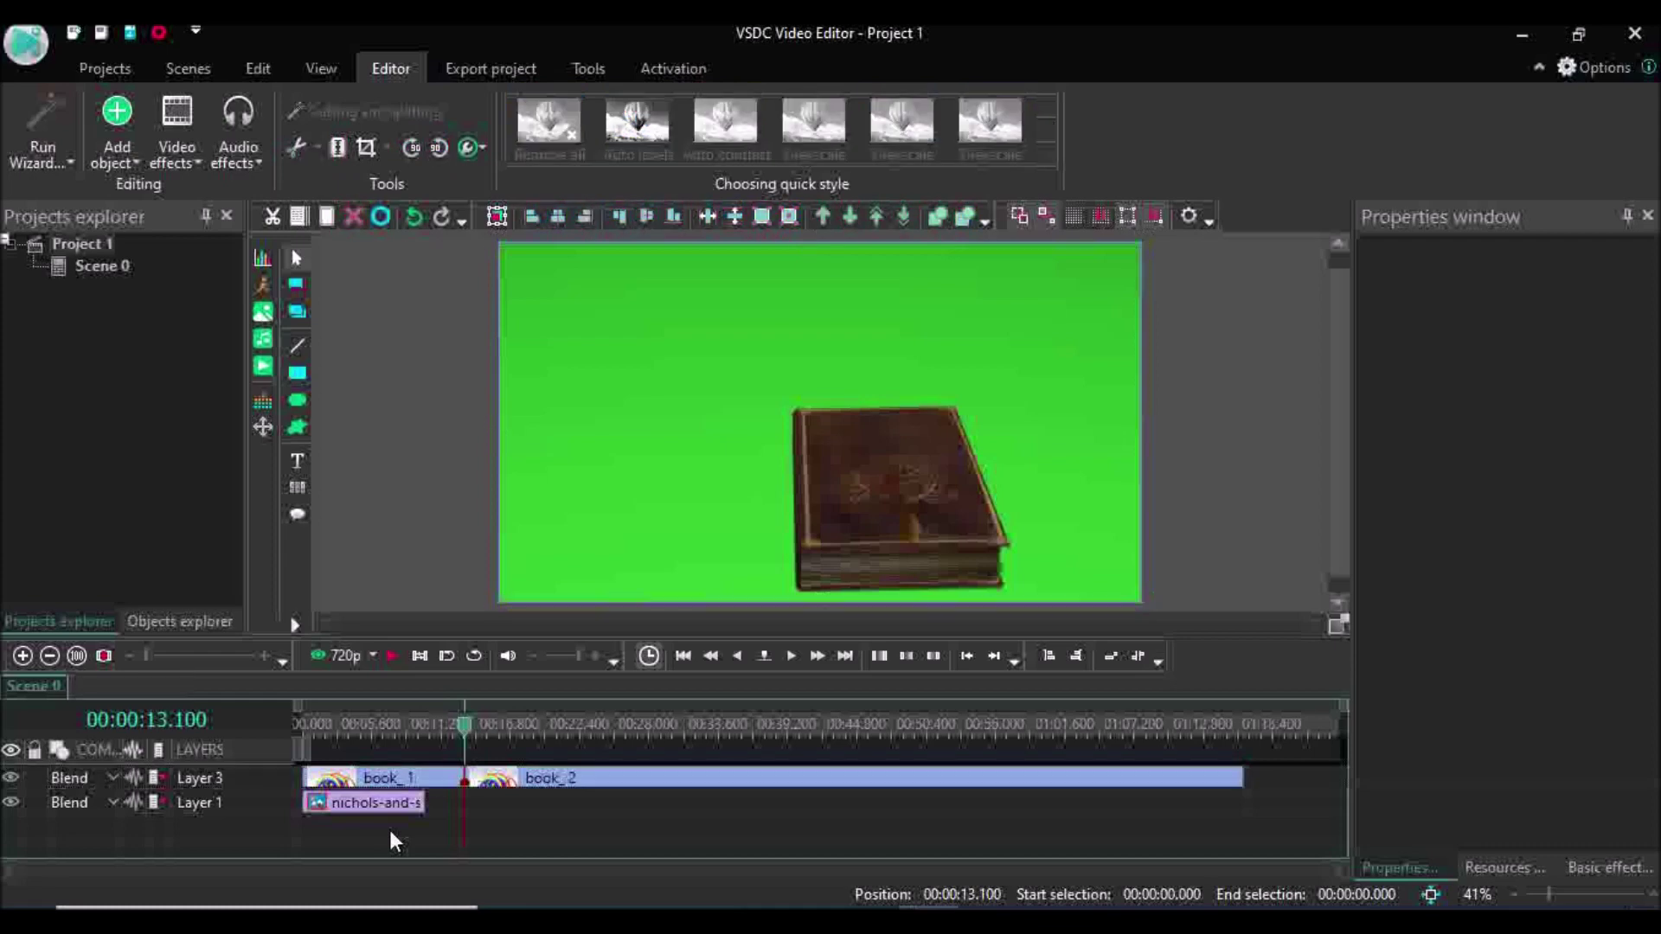
left_click(378, 783)
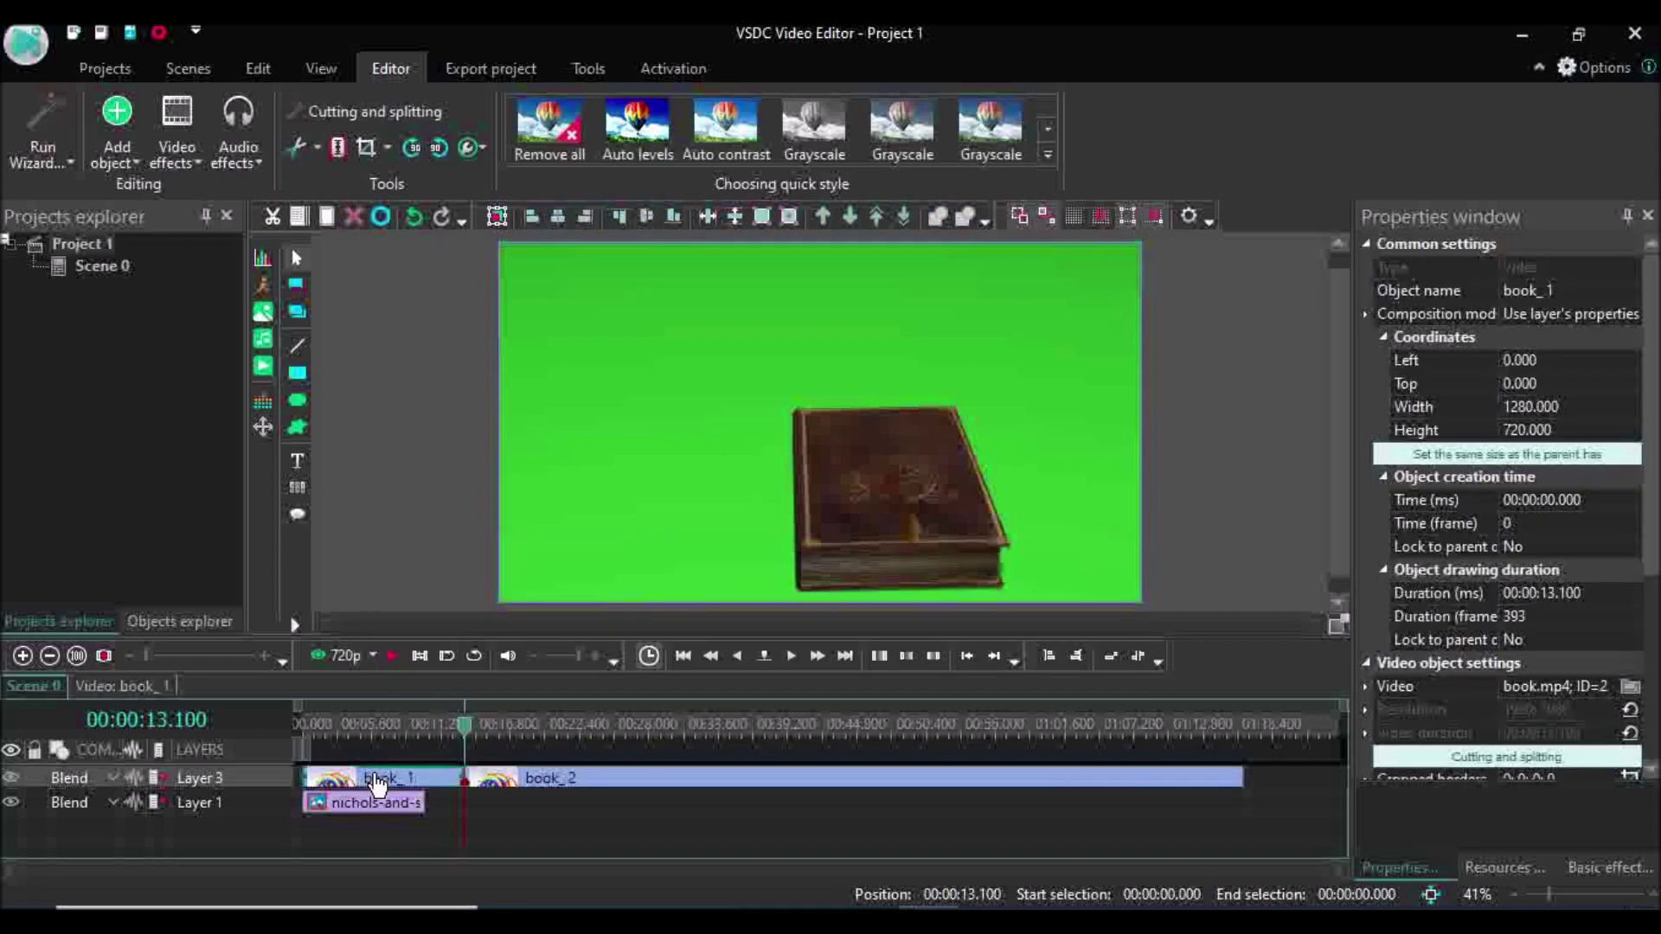
key("Delete")
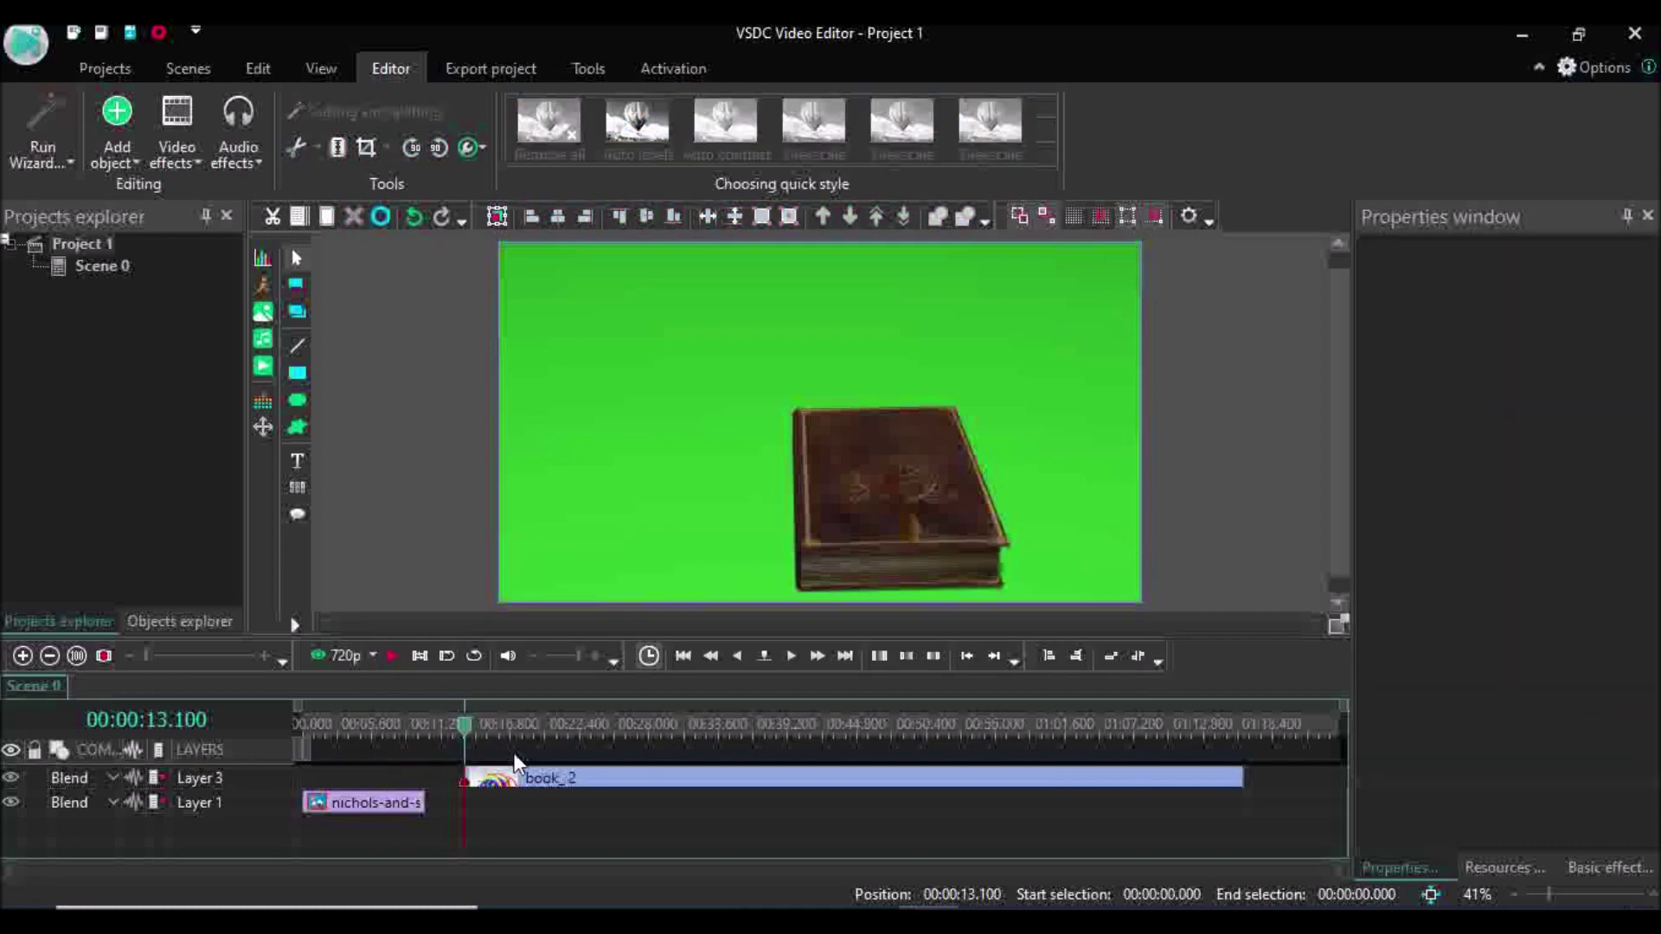
Step: Apply the Background remover effect to the book video, pick its green background as the chromakey color, and return to Scene 0
left_click(519, 787)
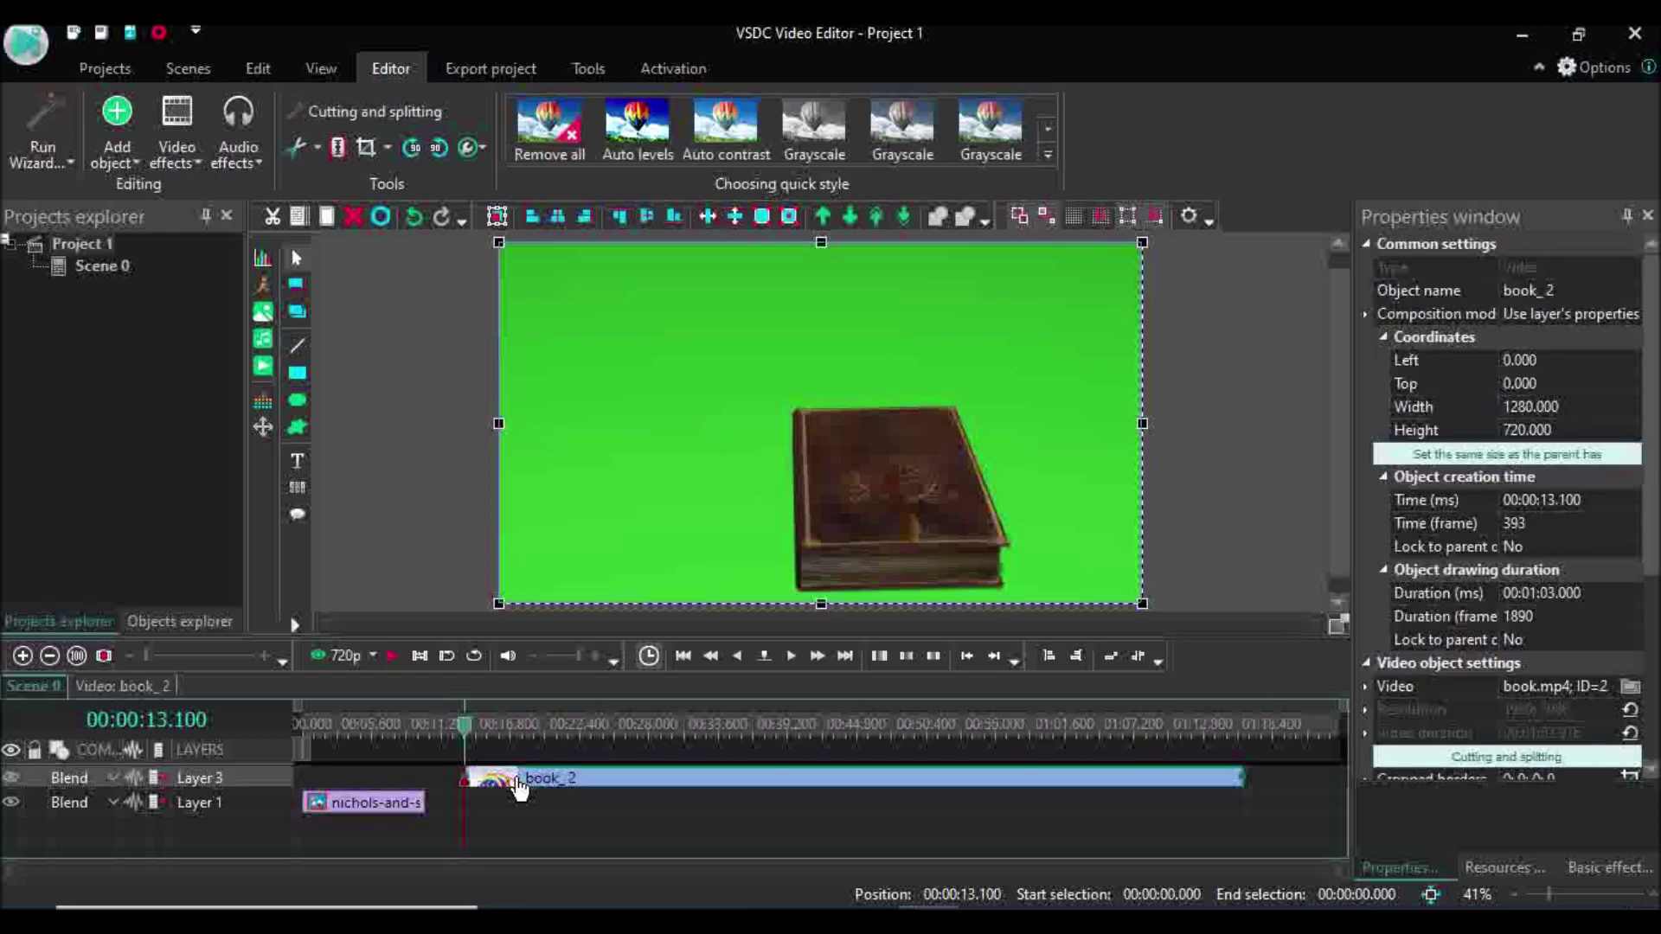
right_click(519, 784)
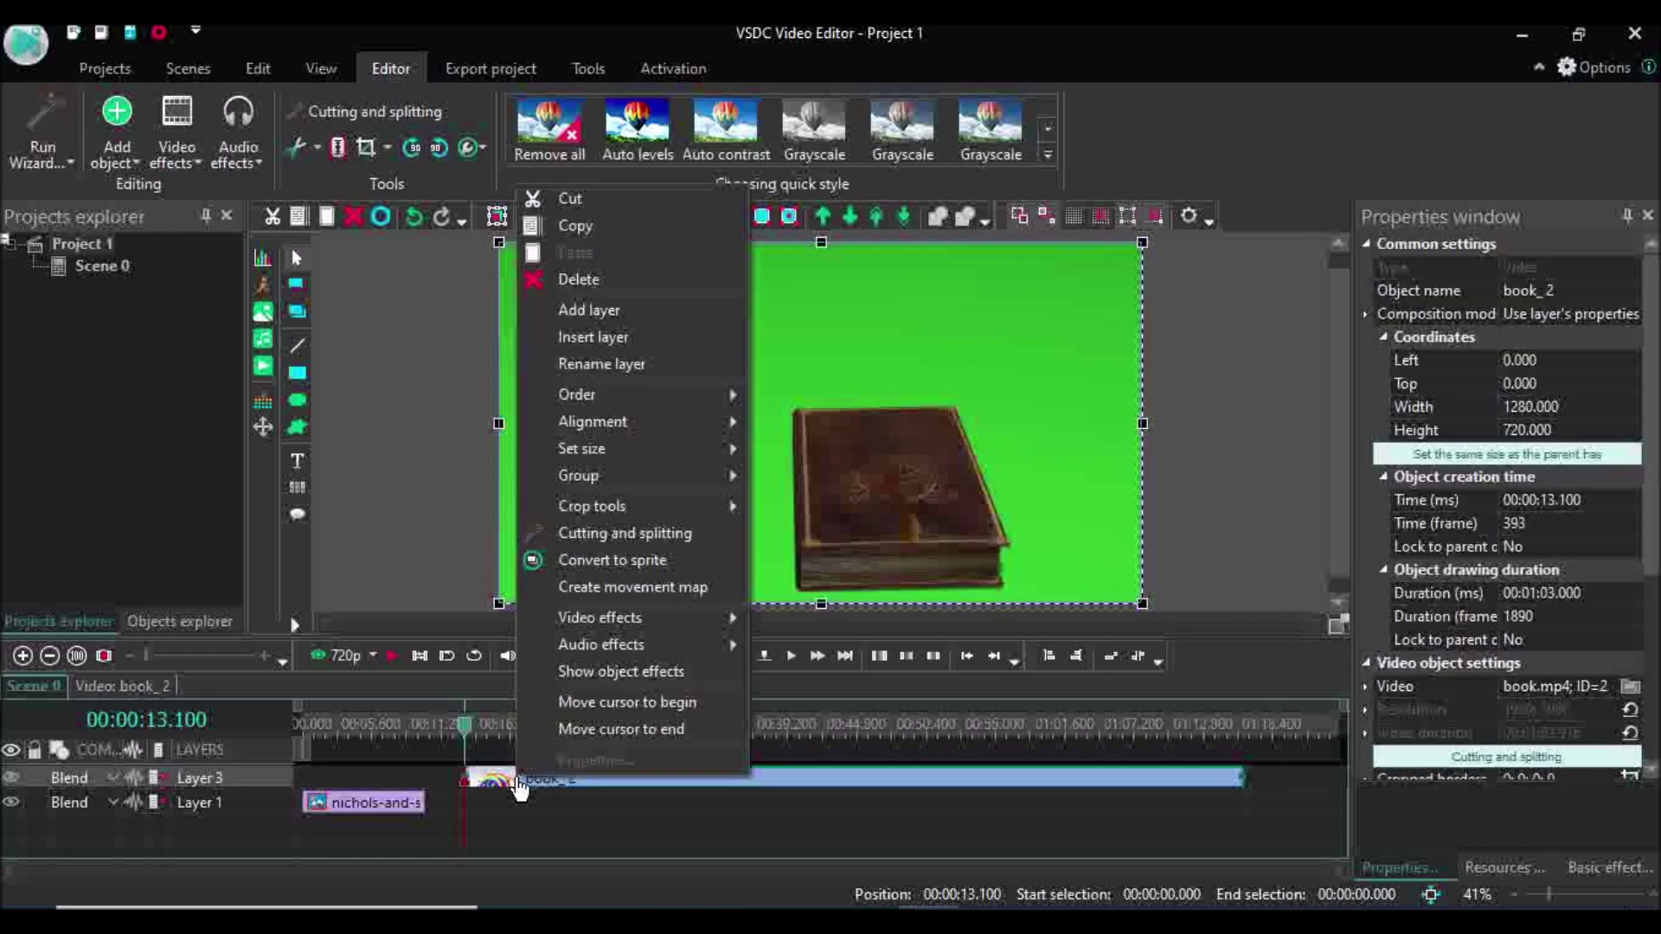
mouse_move(575, 628)
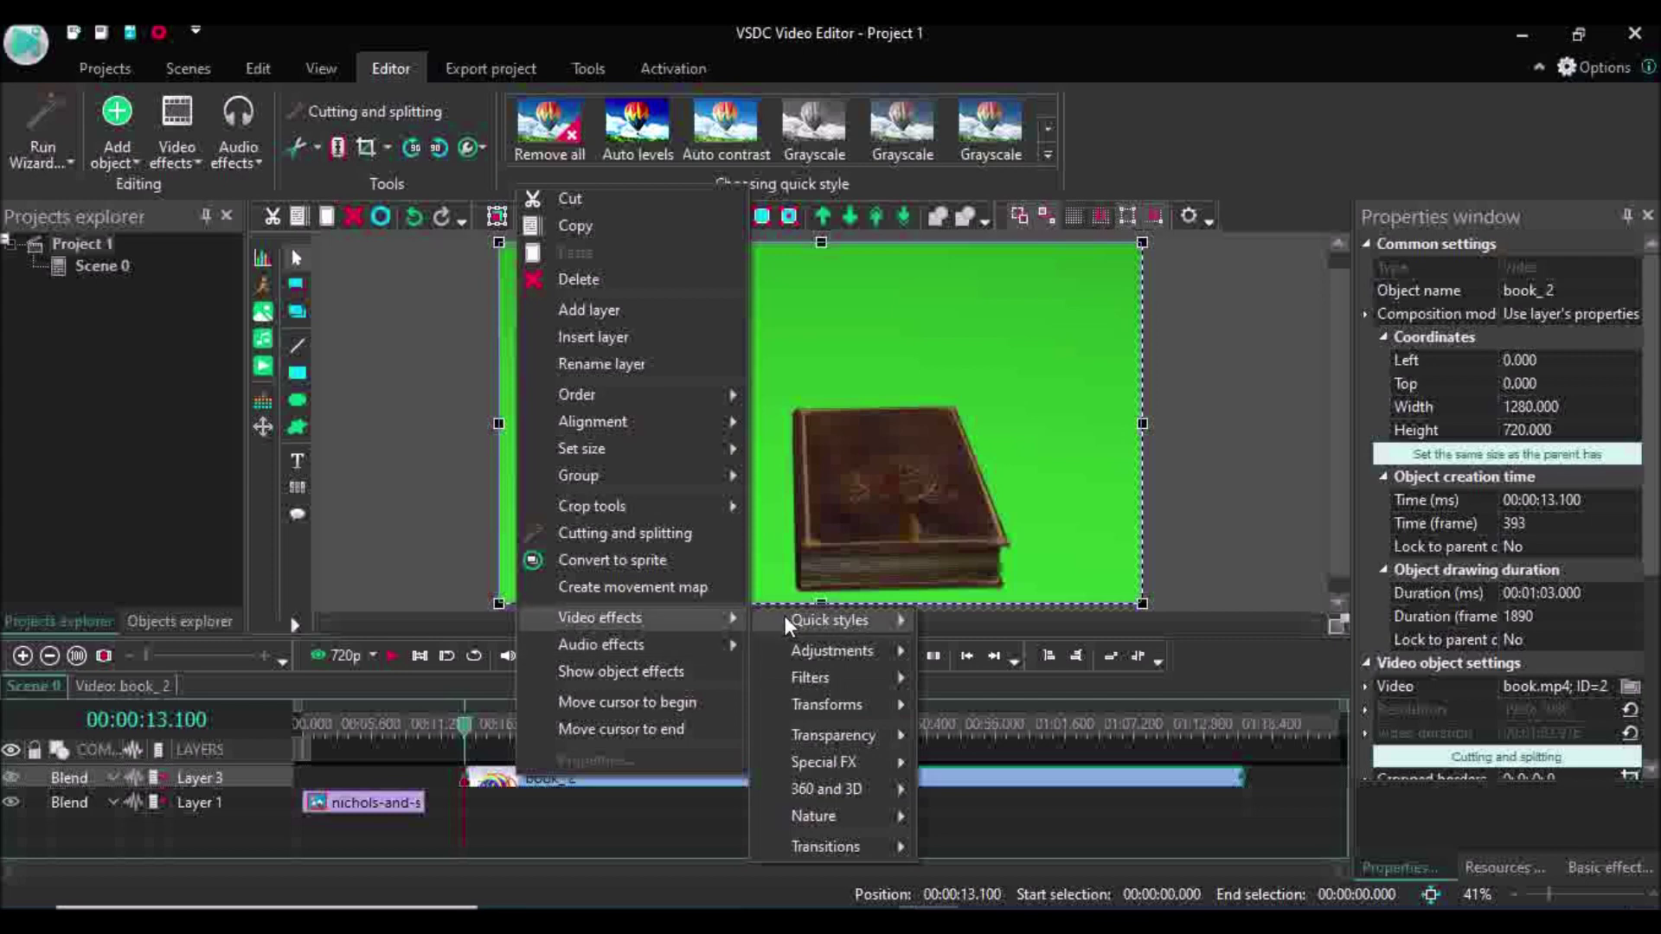
mouse_move(823, 734)
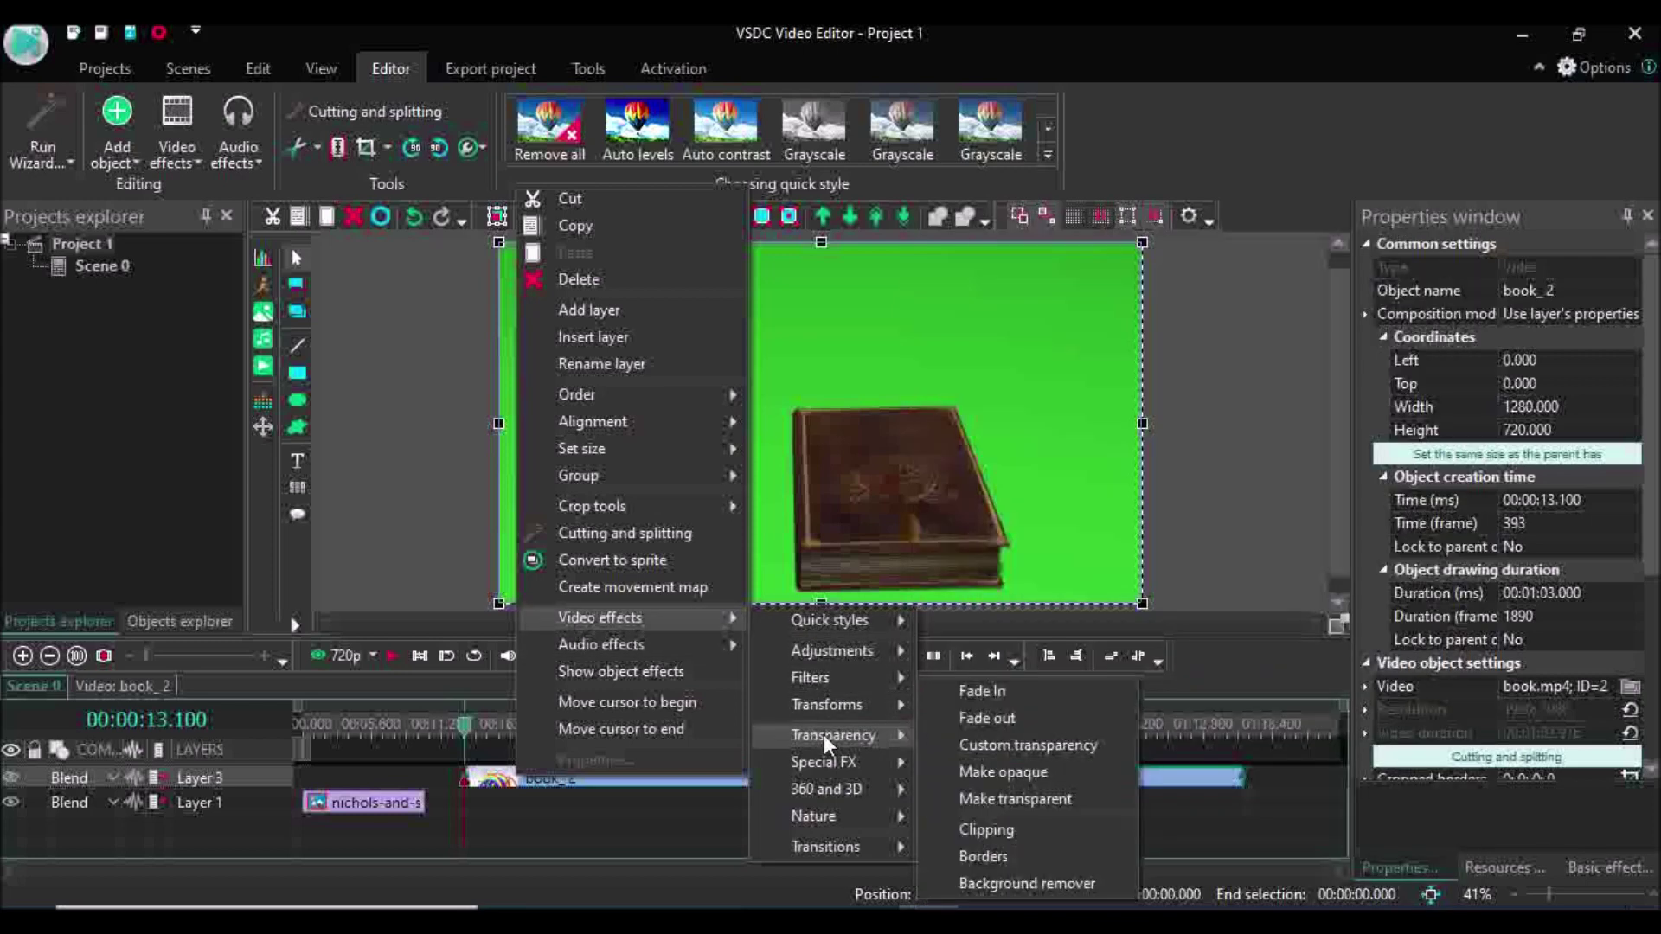
left_click(1040, 880)
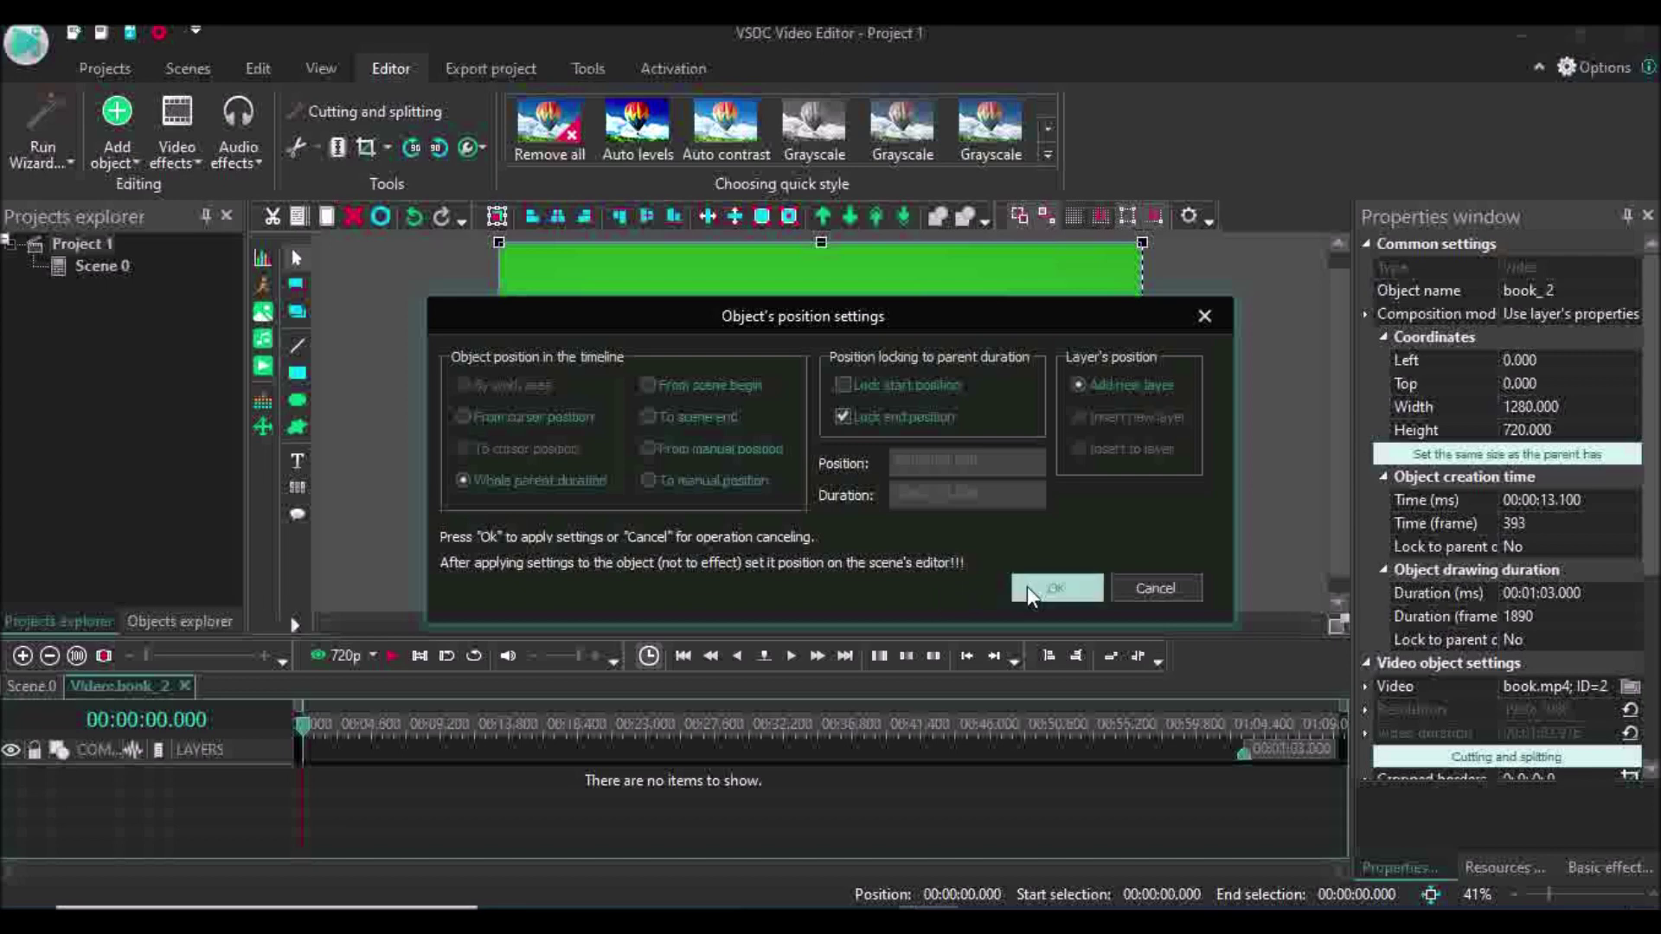
left_click(1028, 588)
left_click(1630, 640)
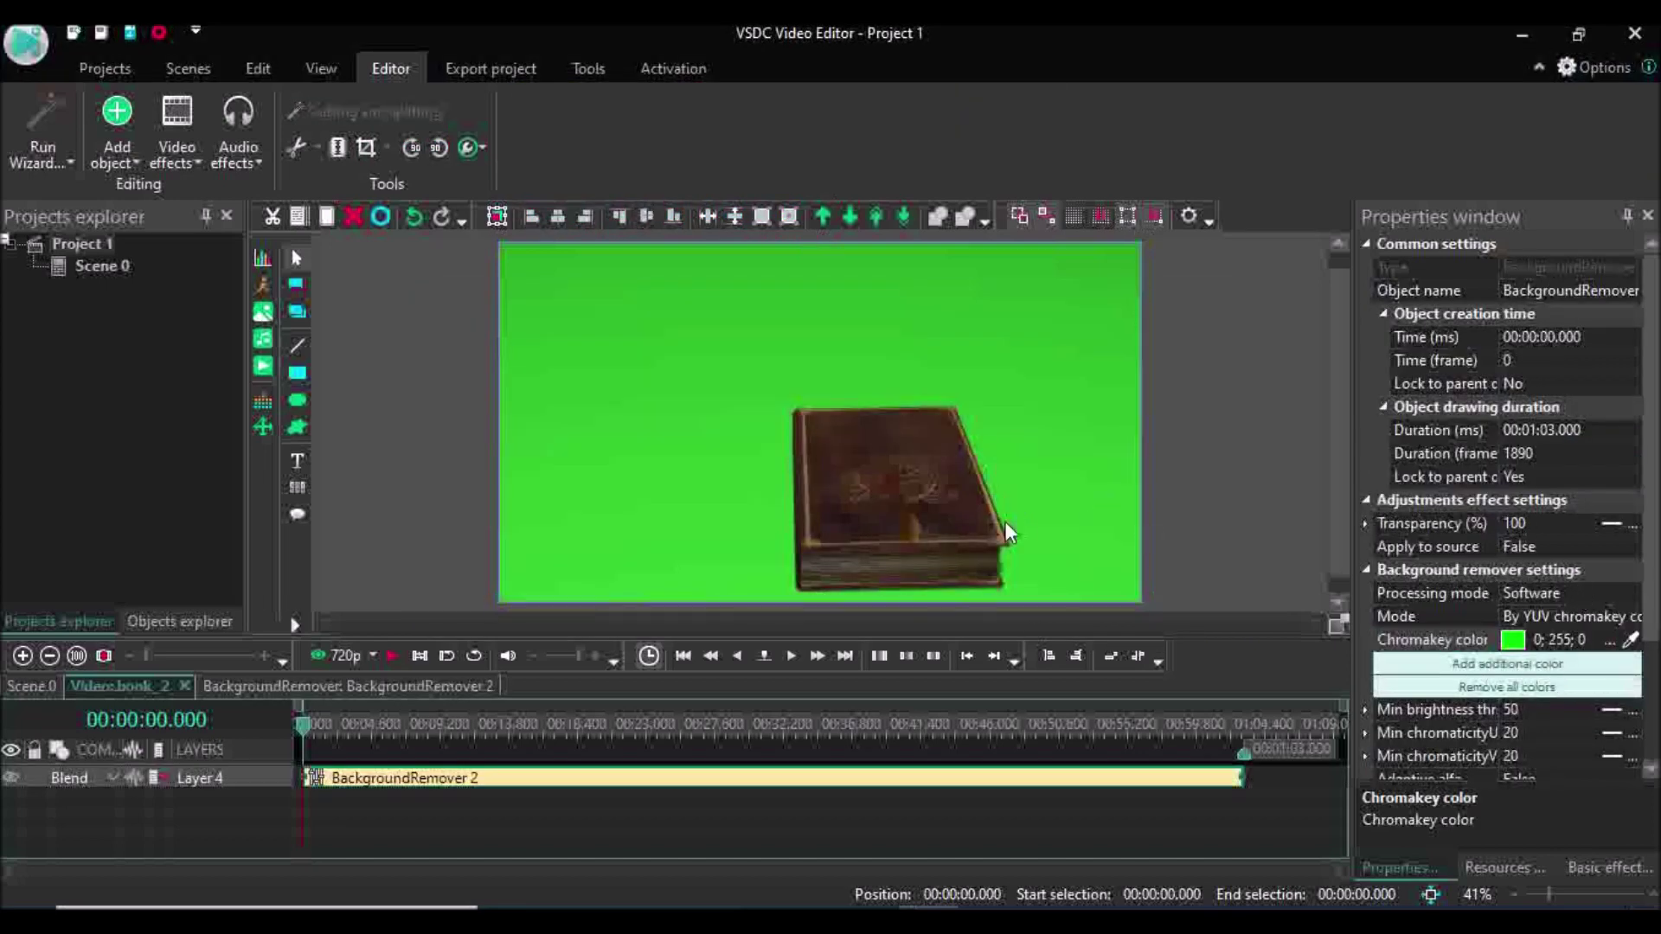
left_click(1005, 526)
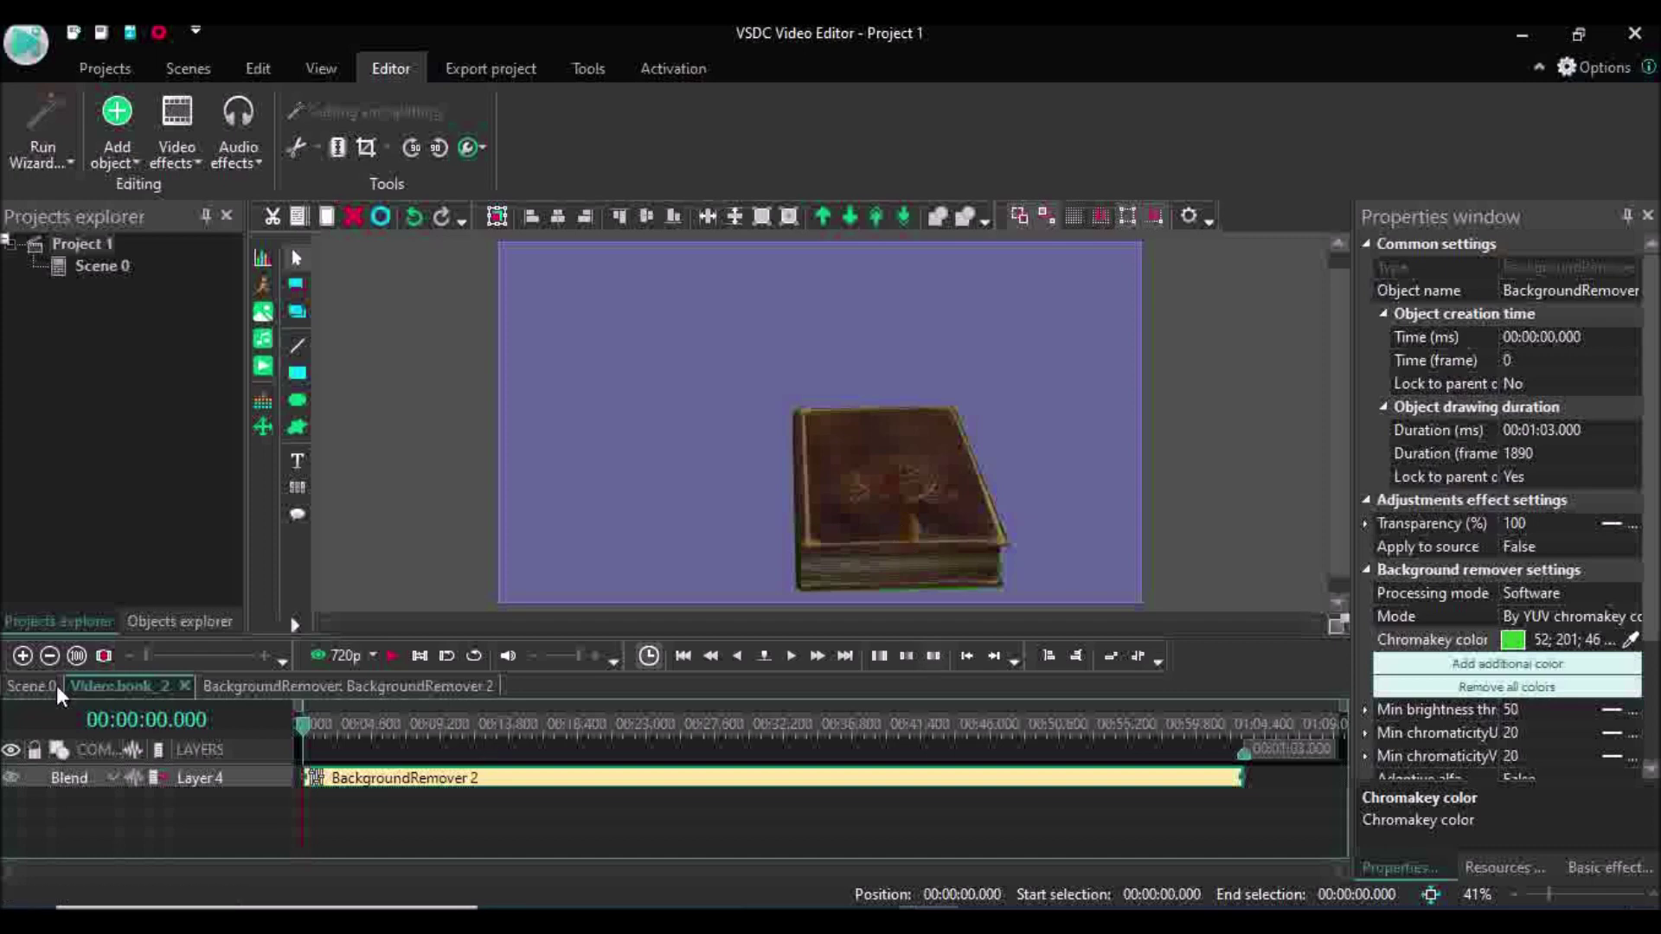
left_click(13, 685)
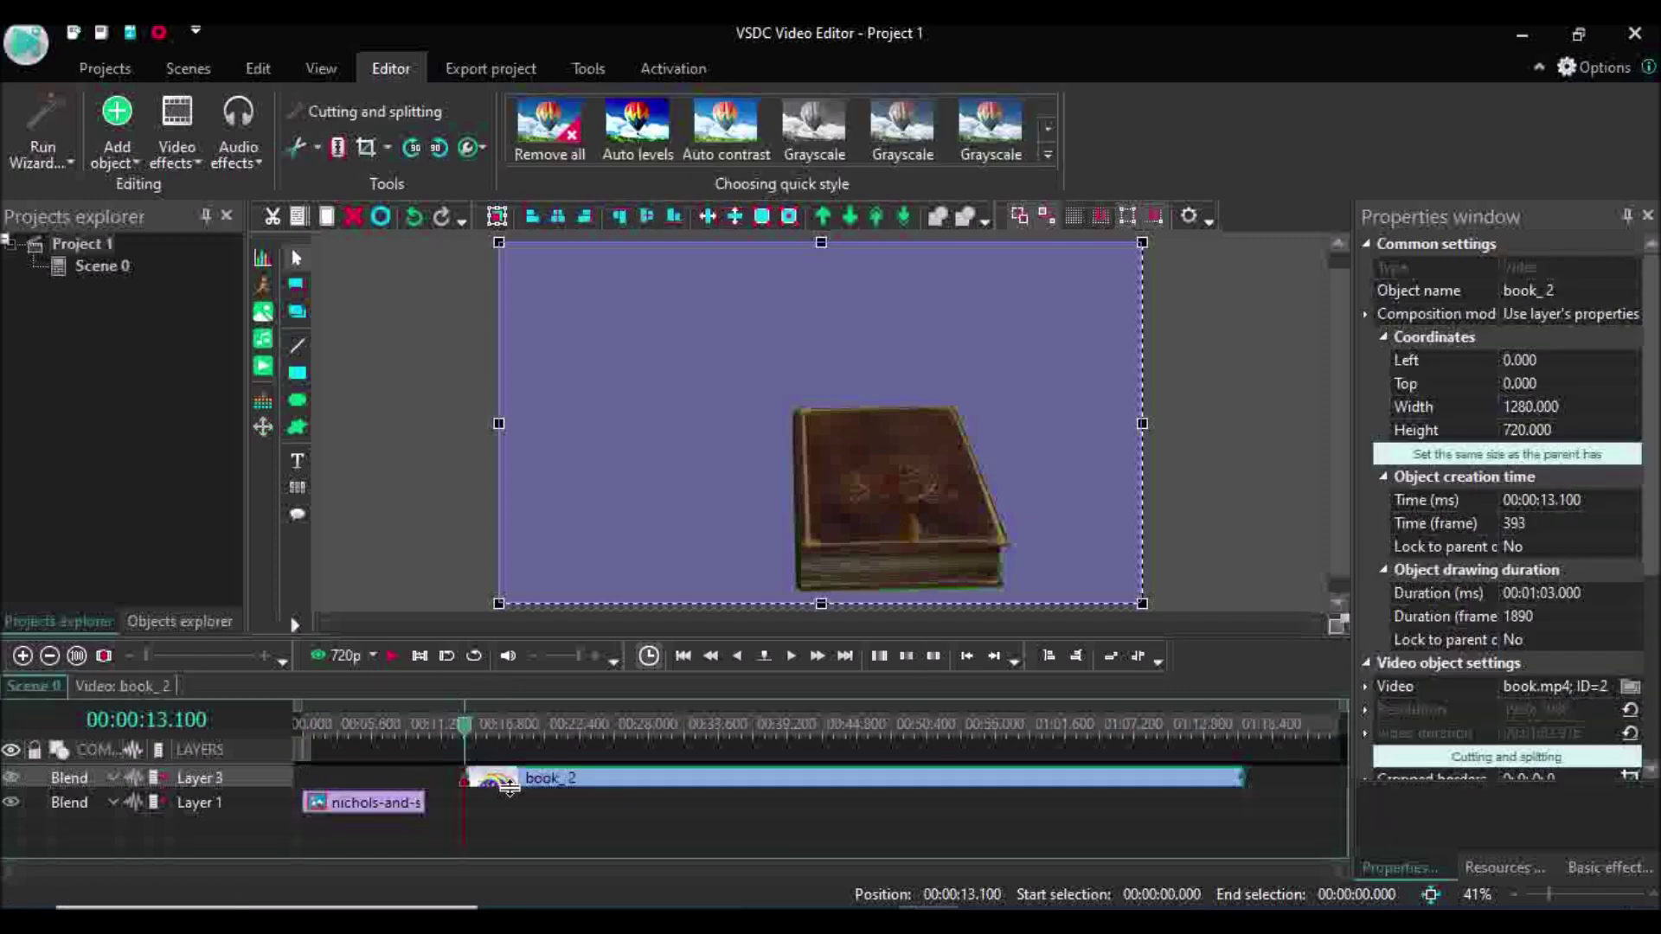
Step: Move the book video to the start of the scene and extend the table image to end together with it
left_click_drag(514, 793, 230, 789)
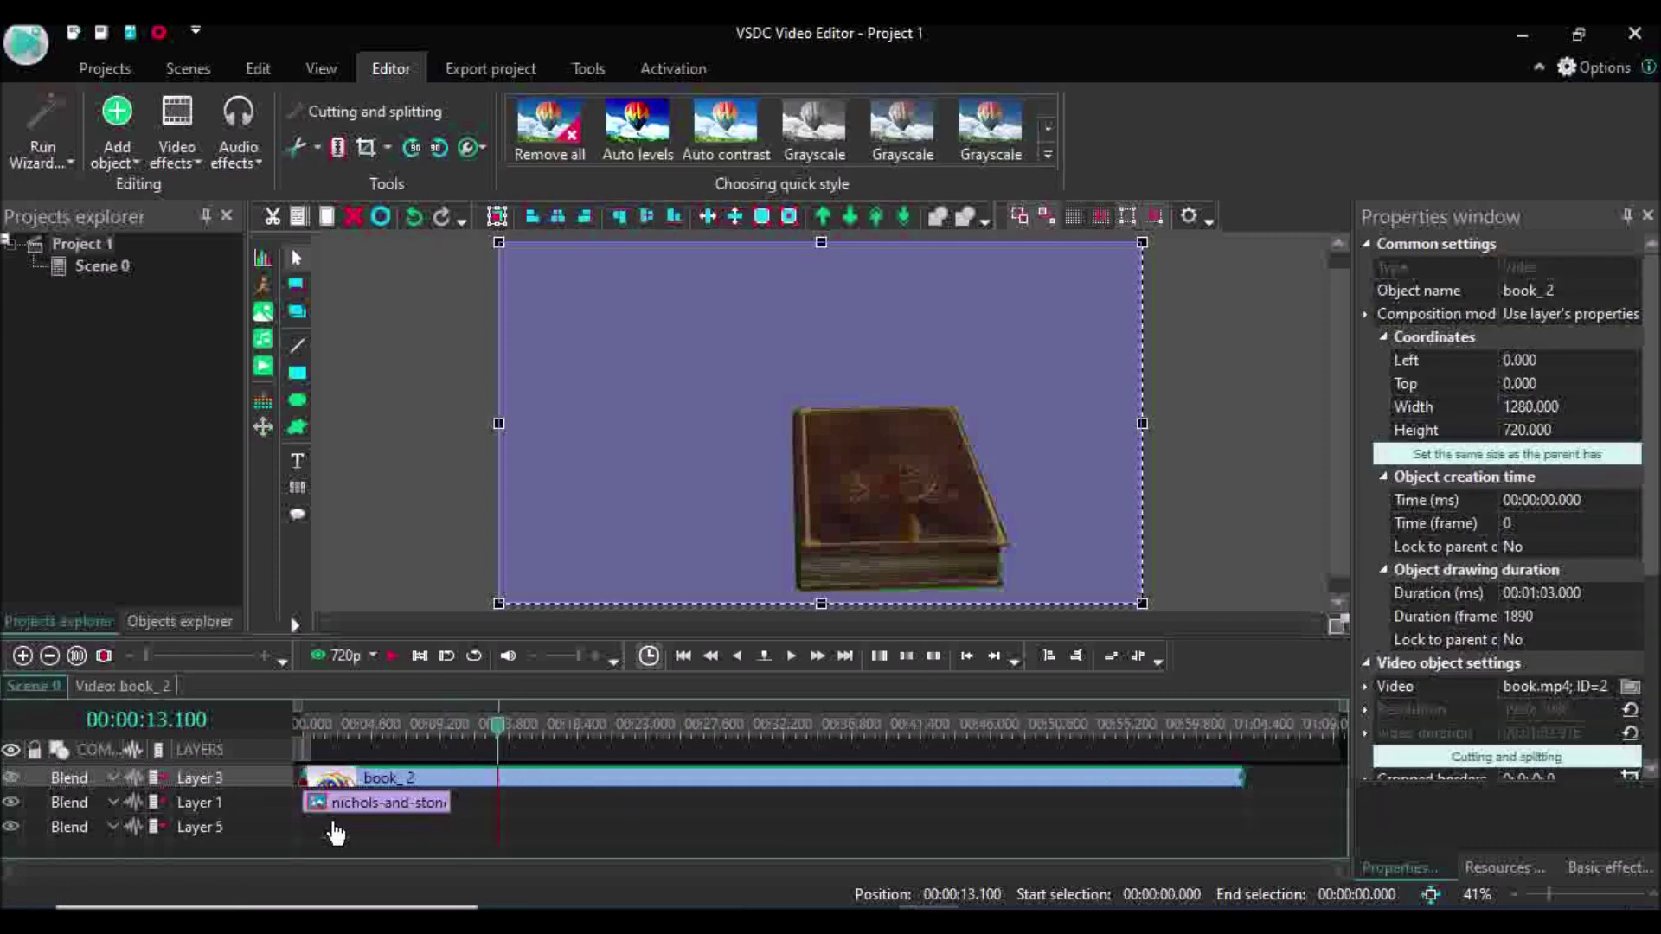
left_click(447, 813)
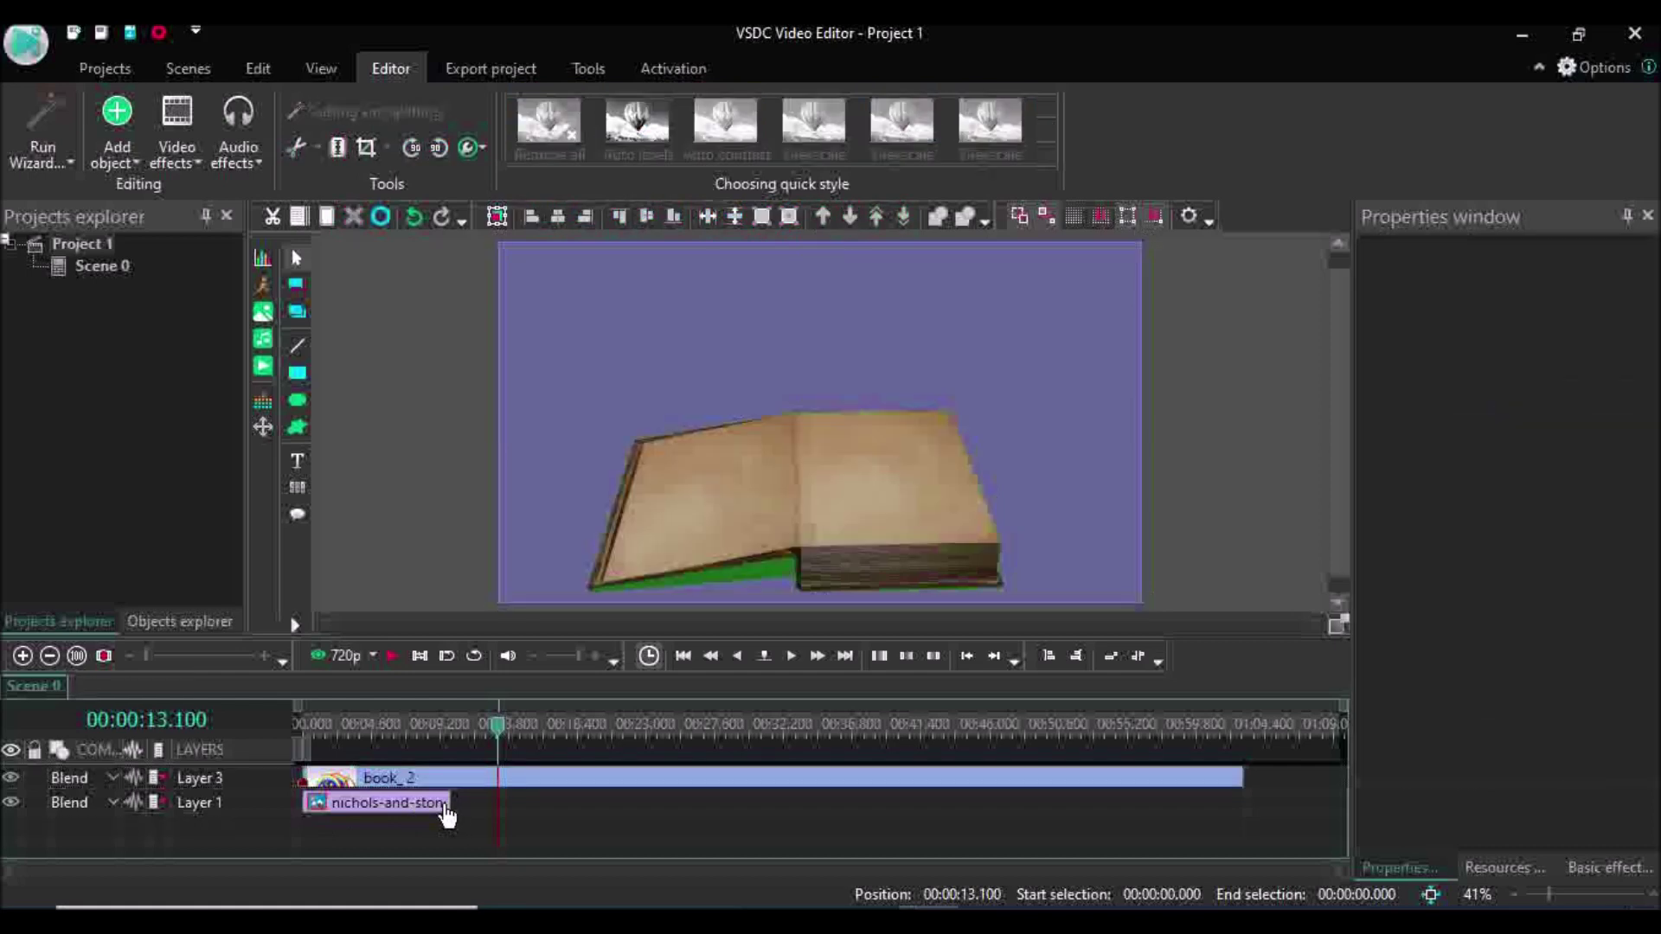
left_click(441, 813)
left_click_drag(447, 802, 1230, 813)
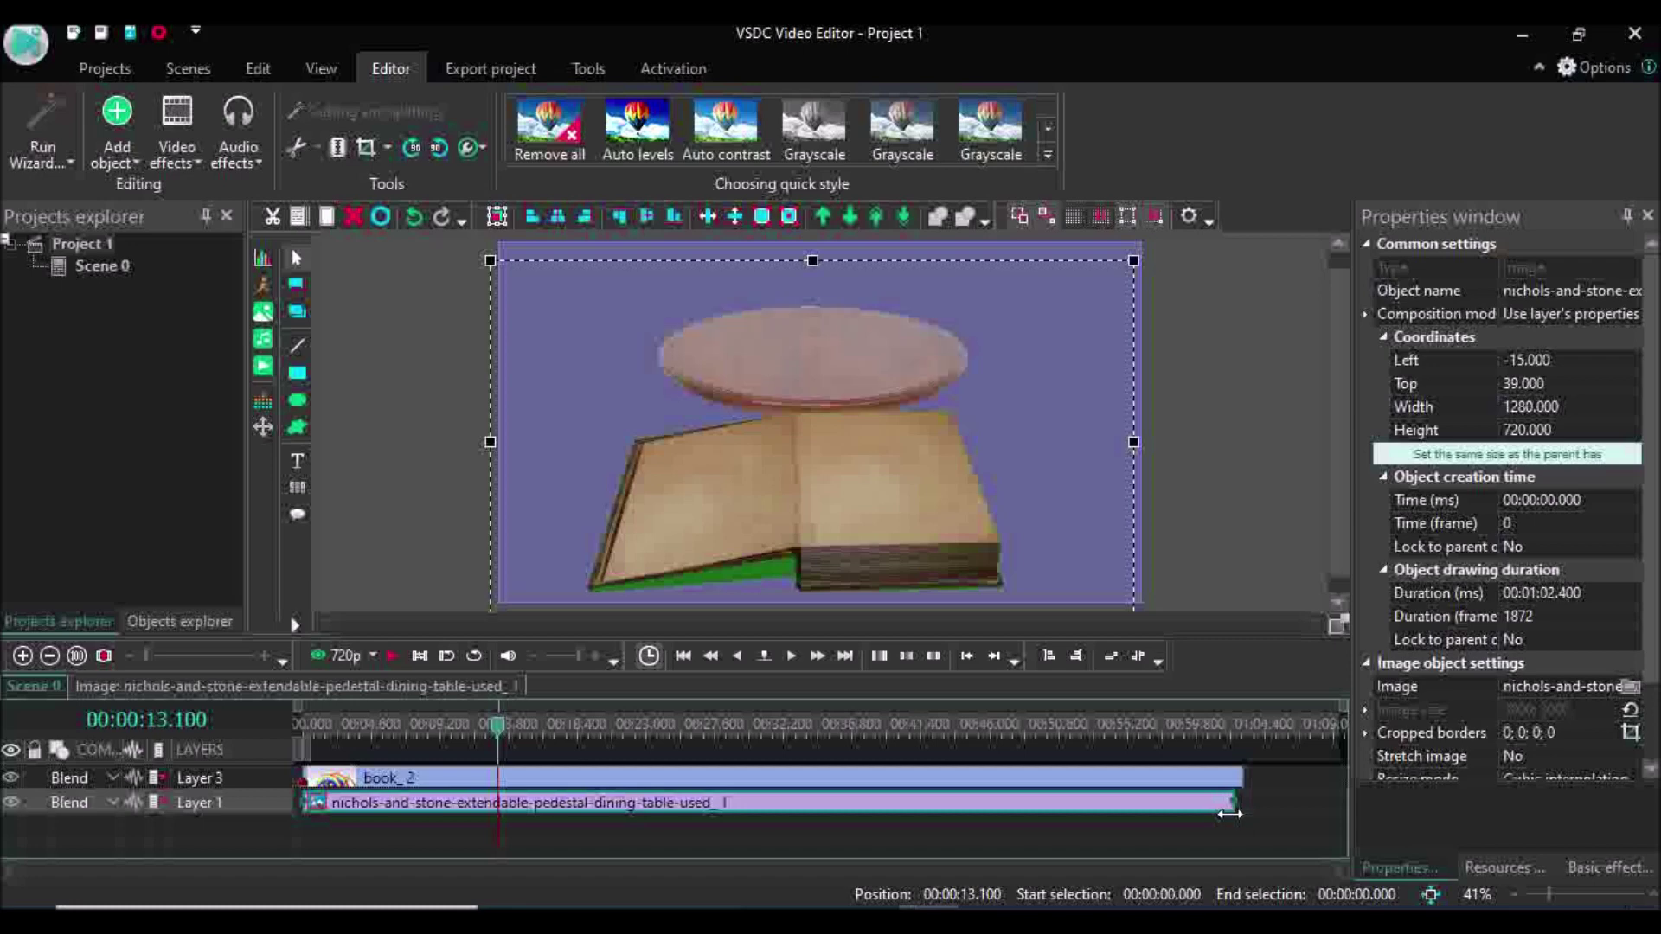
Step: Shrink the book video to about 1007 by 324 and place it on the tabletop at about Left 151, Top -12
left_click_drag(506, 736, 259, 744)
left_click(855, 455)
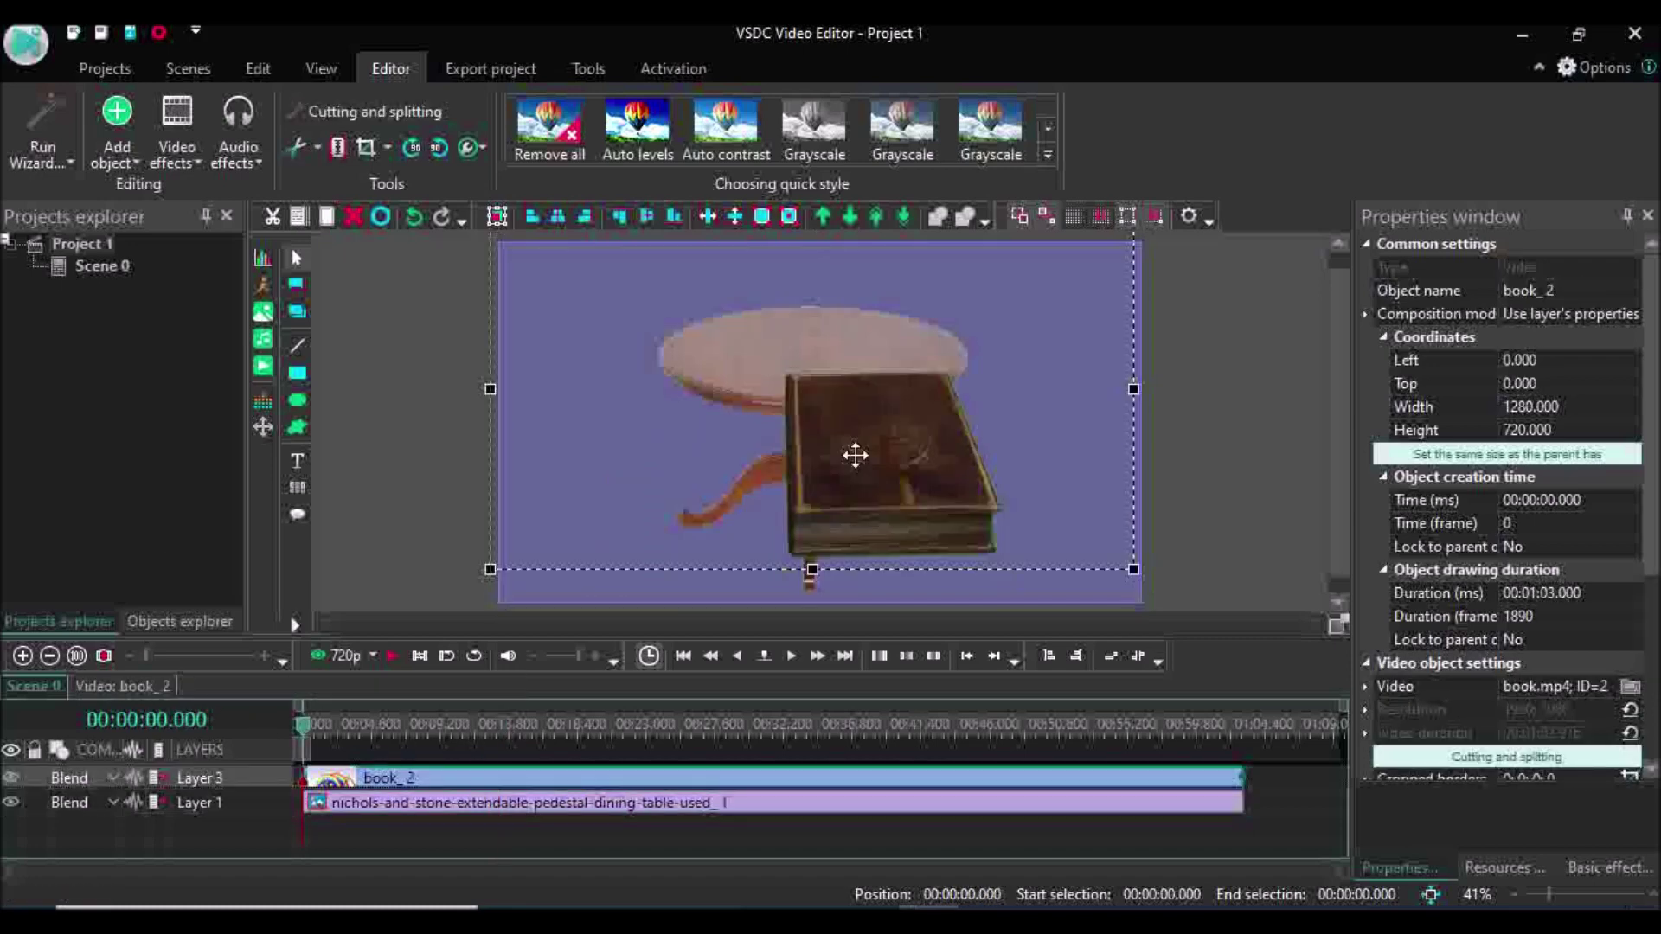
left_click_drag(855, 455, 829, 354)
left_click_drag(472, 502, 602, 355)
left_click_drag(905, 344, 880, 373)
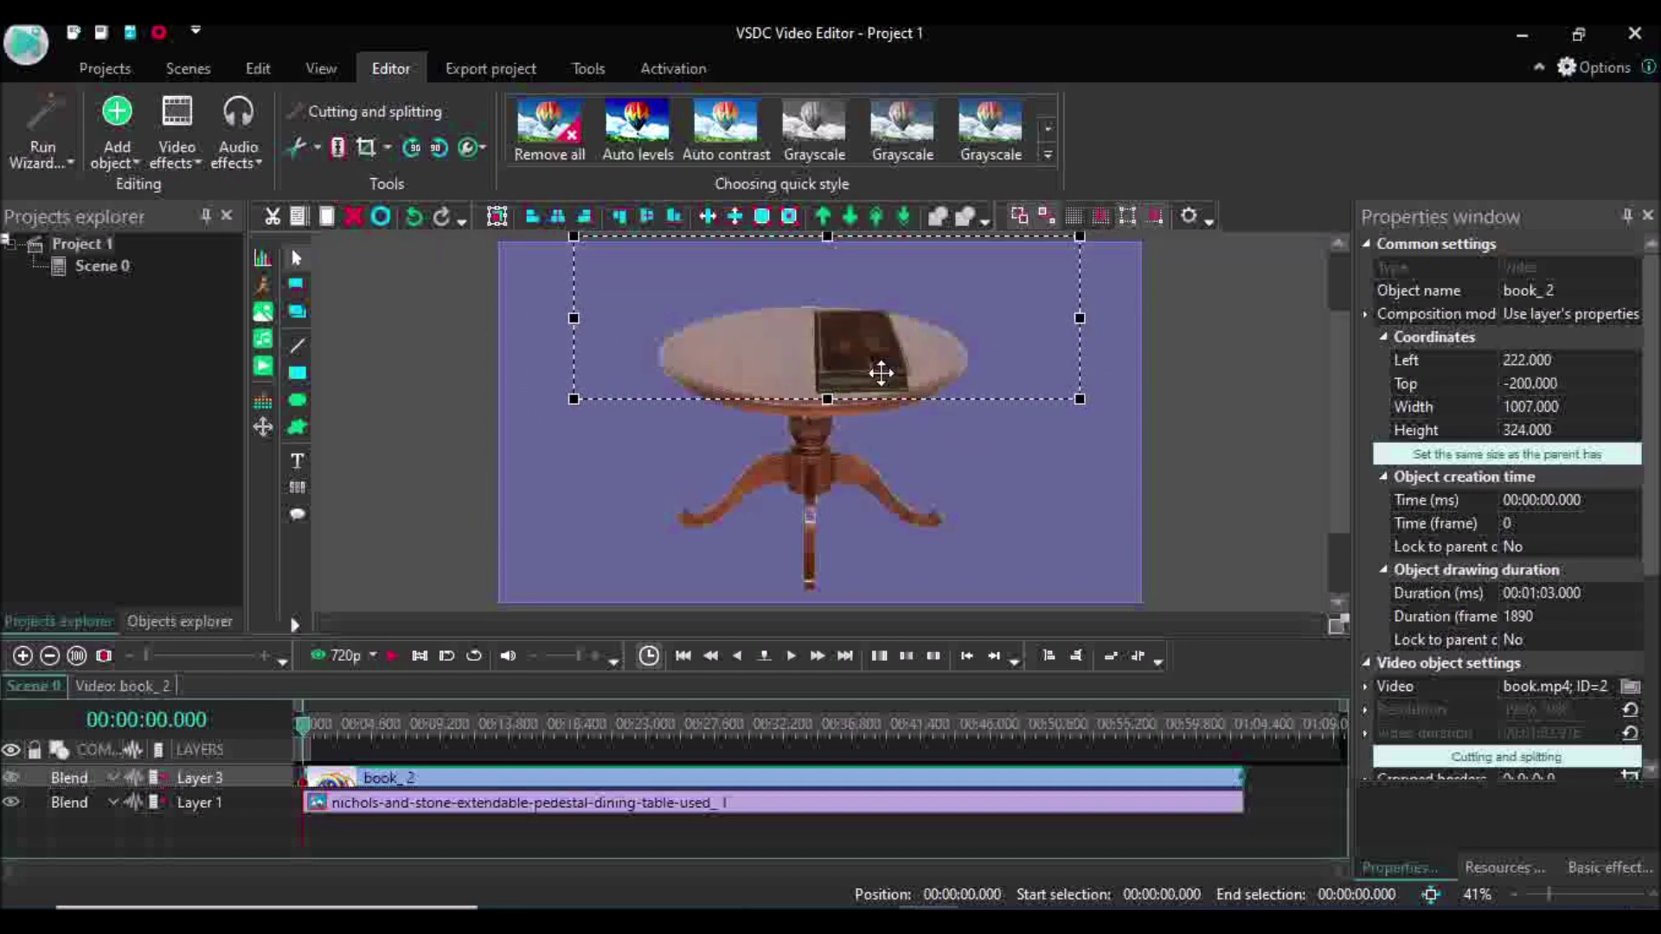
left_click(408, 451)
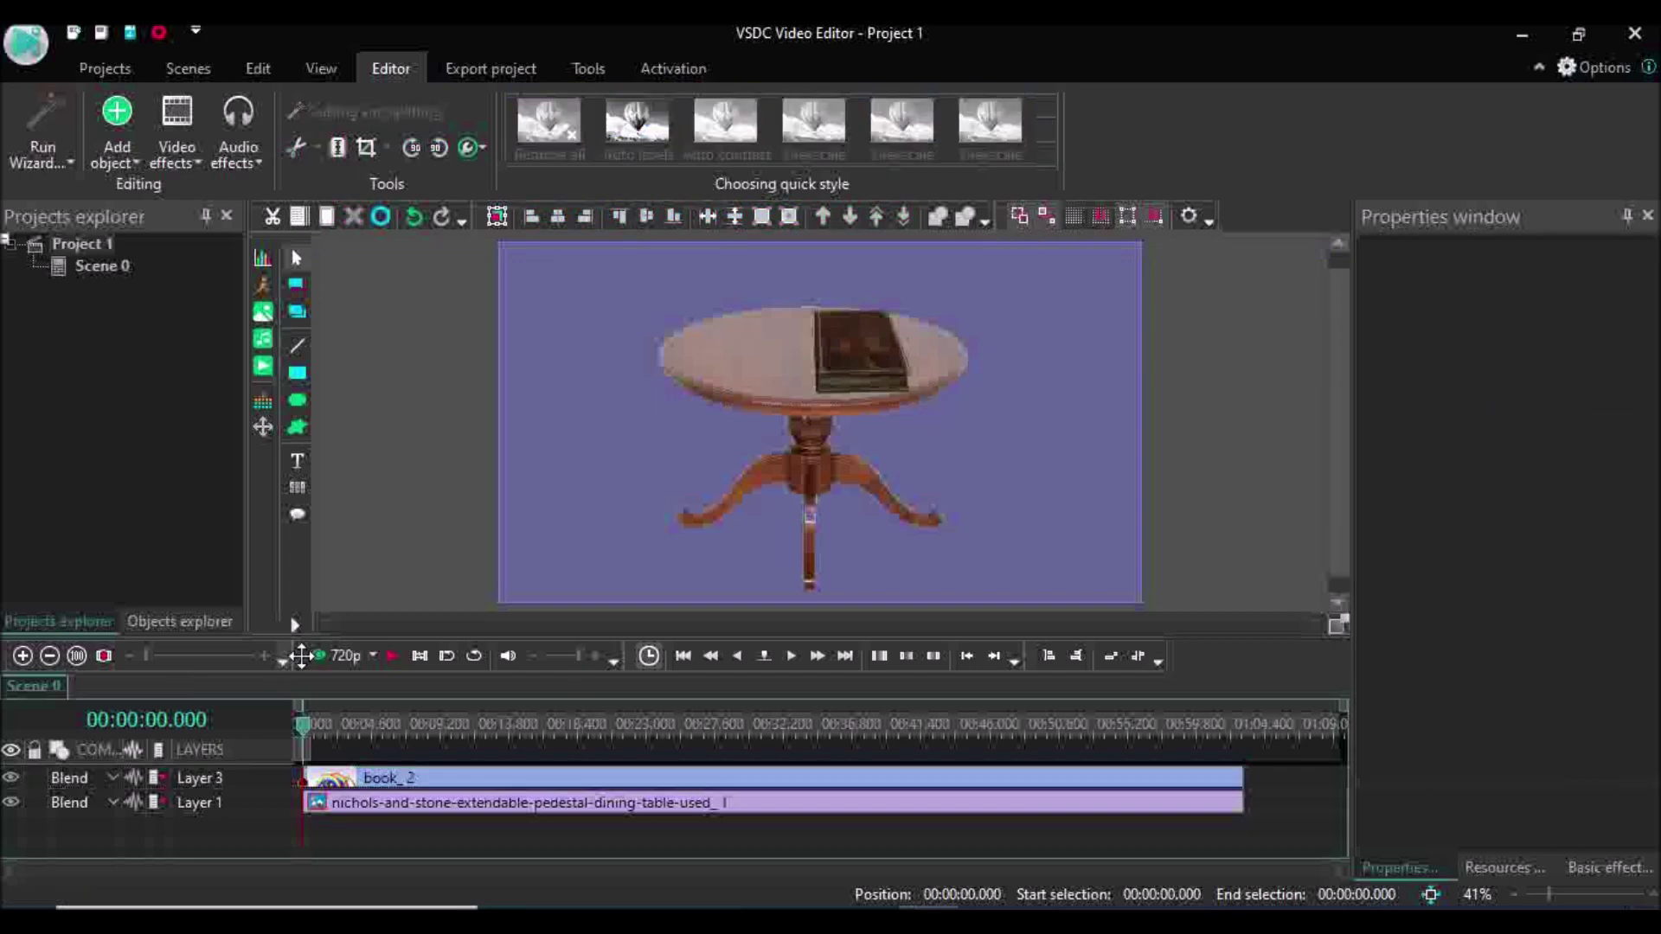
Step: Play through the scene, split the book video at 00:00:43.666 while the book is open, and delete the part after it
left_click(396, 654)
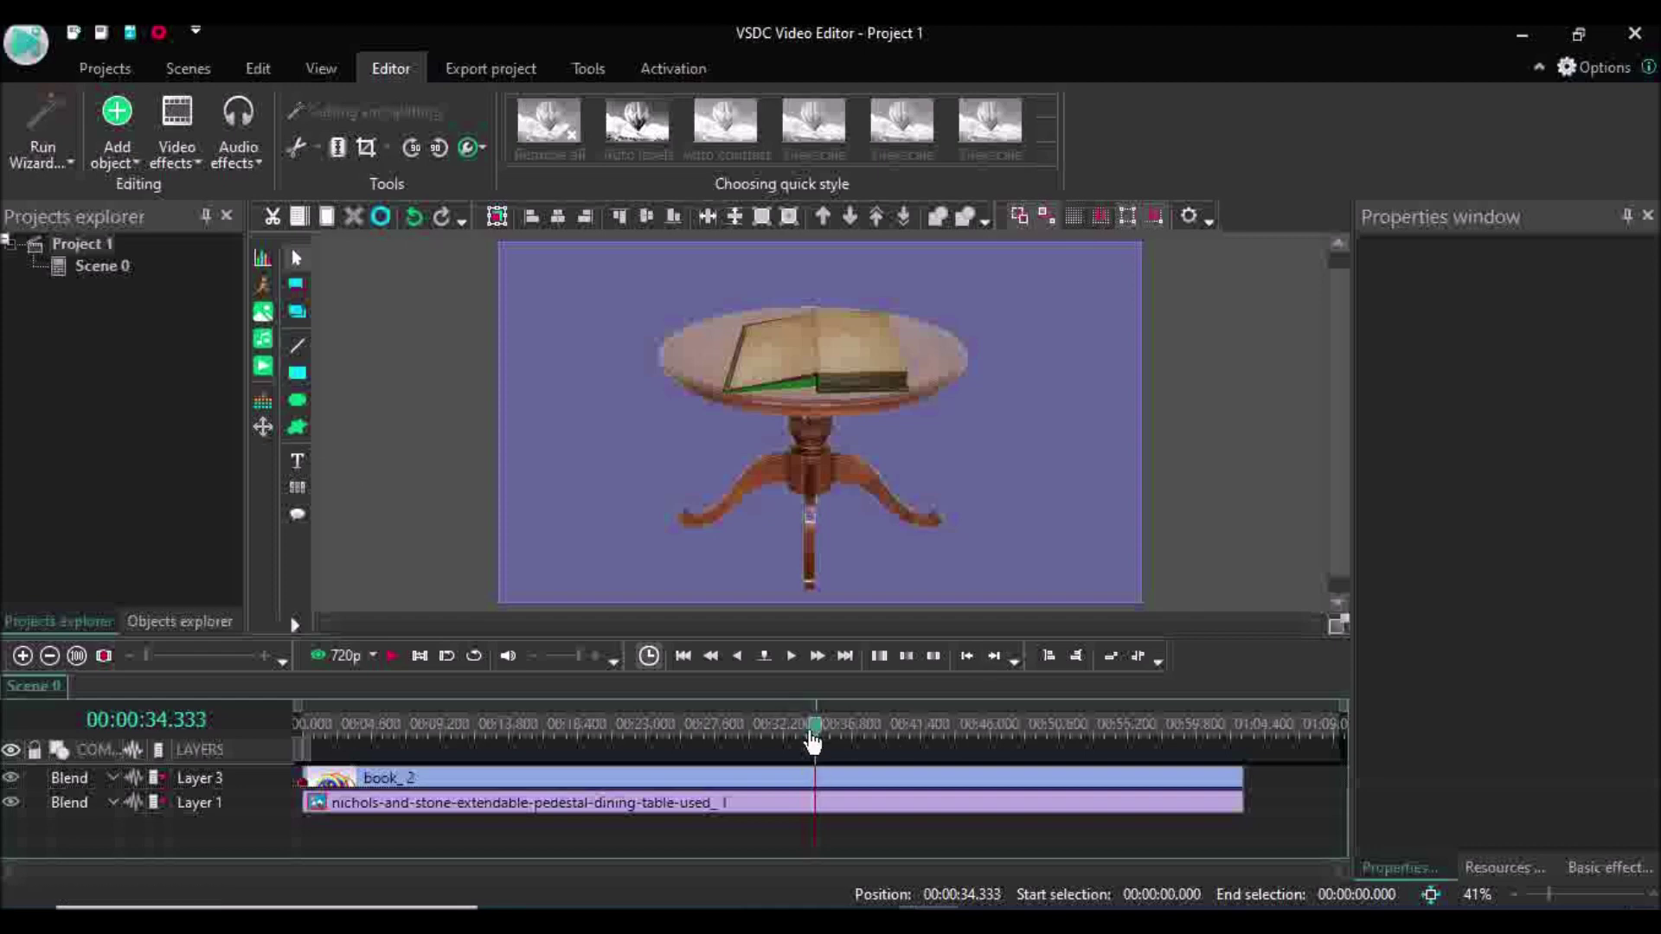
left_click_drag(820, 735, 1031, 740)
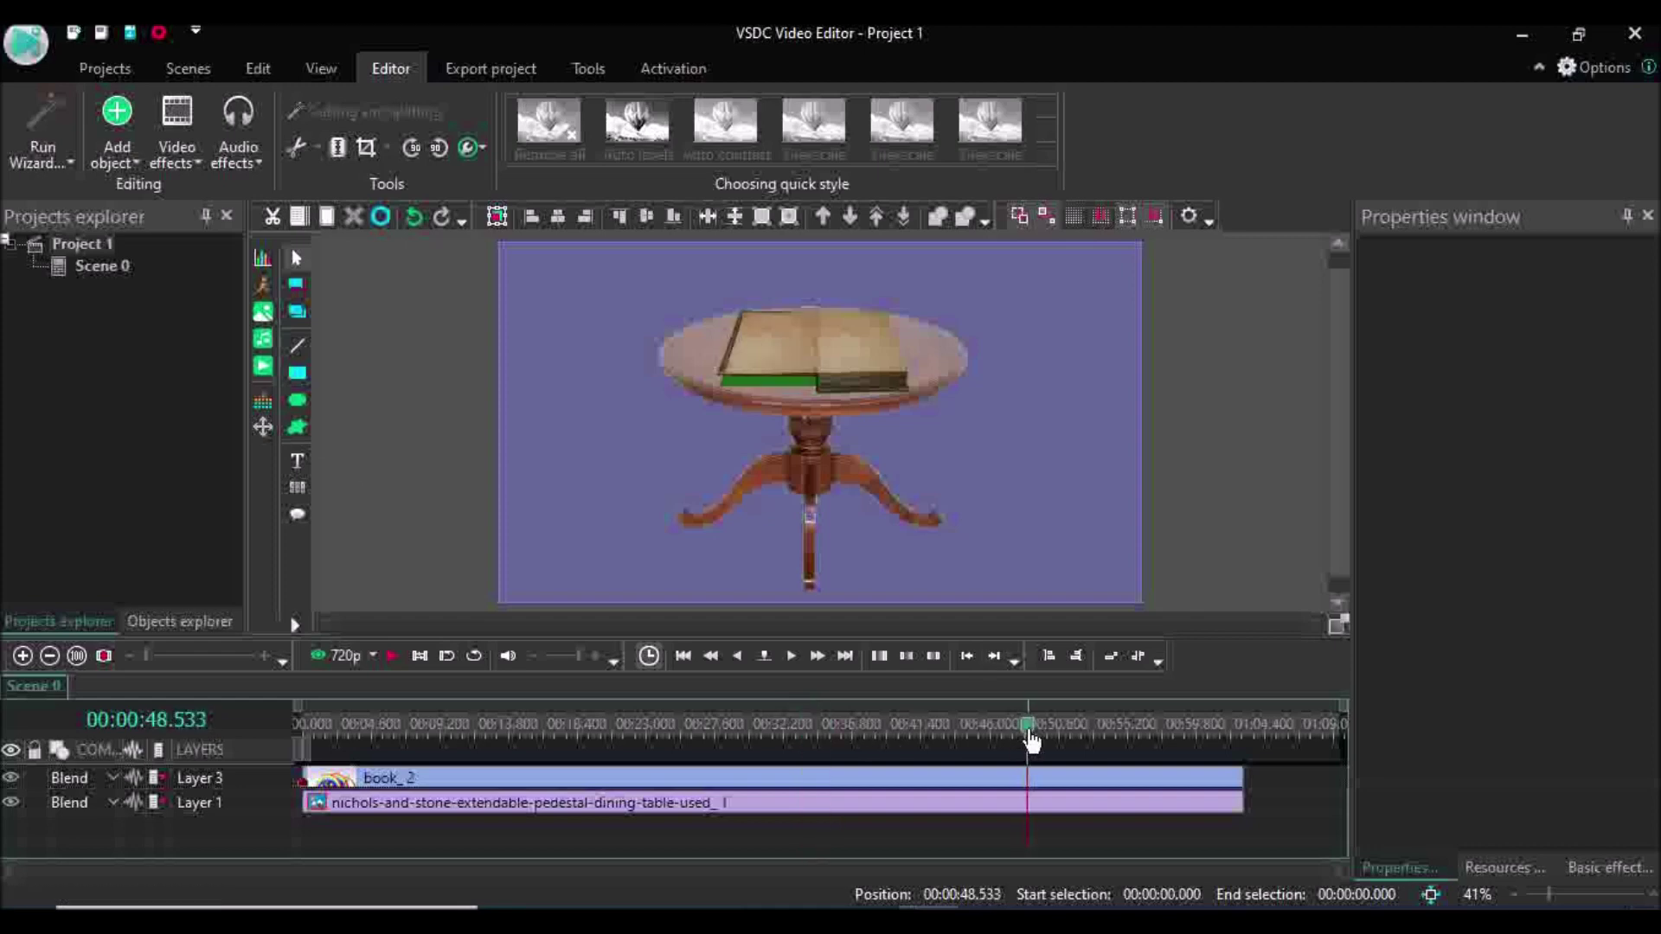
left_click_drag(1041, 740, 1097, 745)
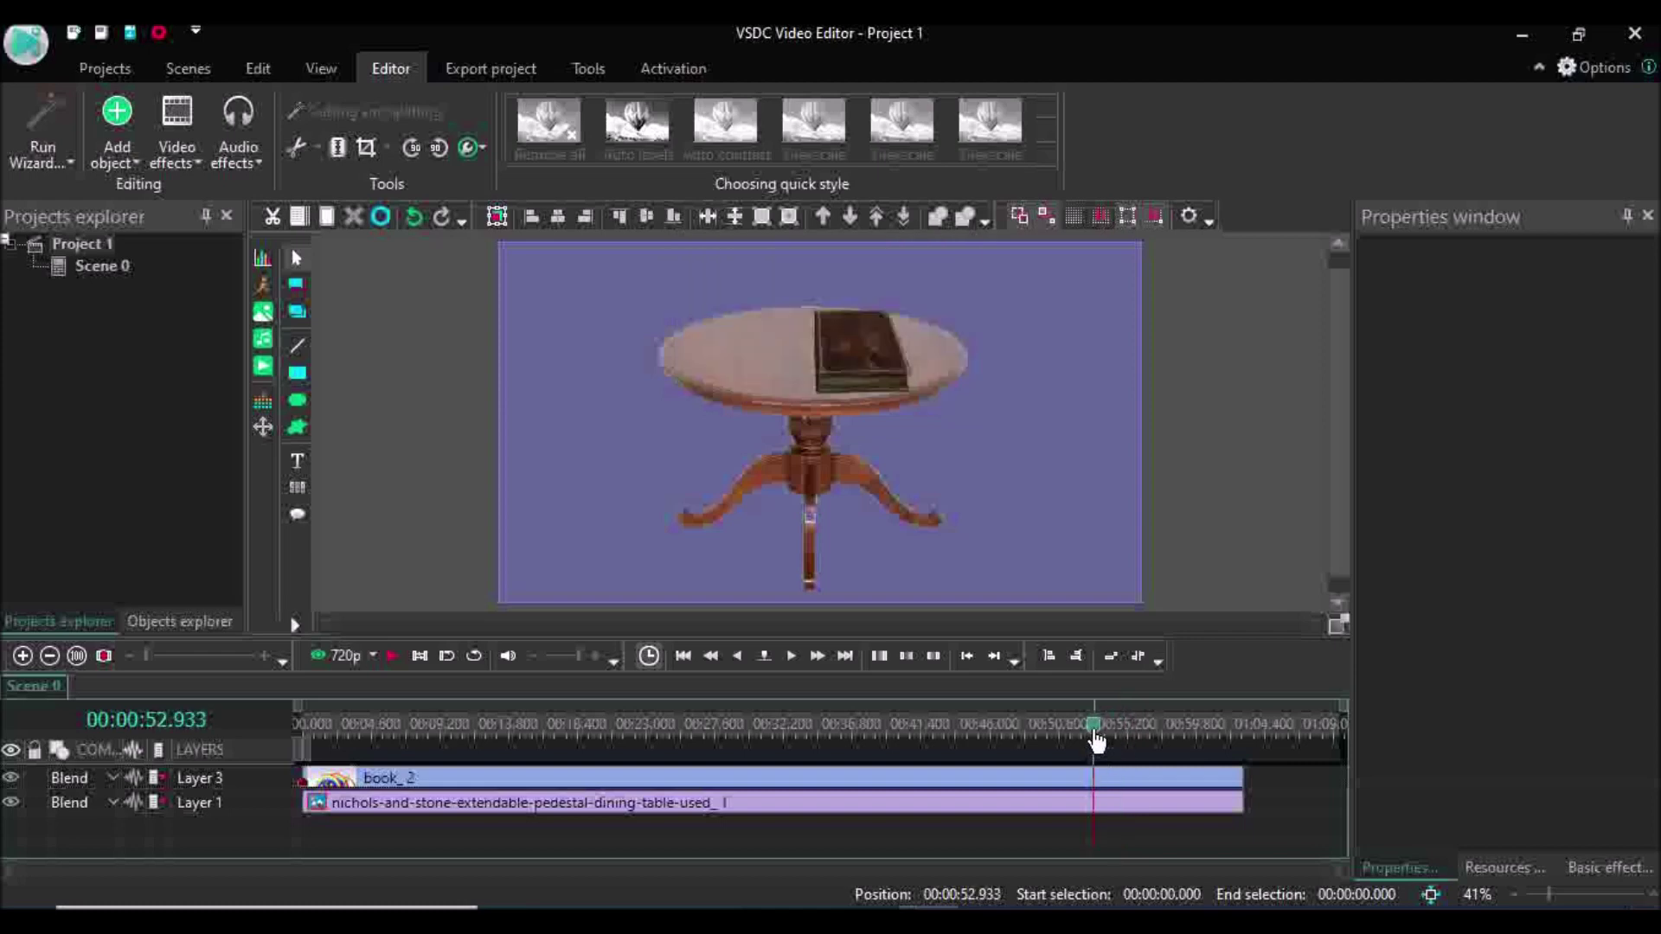
left_click_drag(1097, 741, 1095, 742)
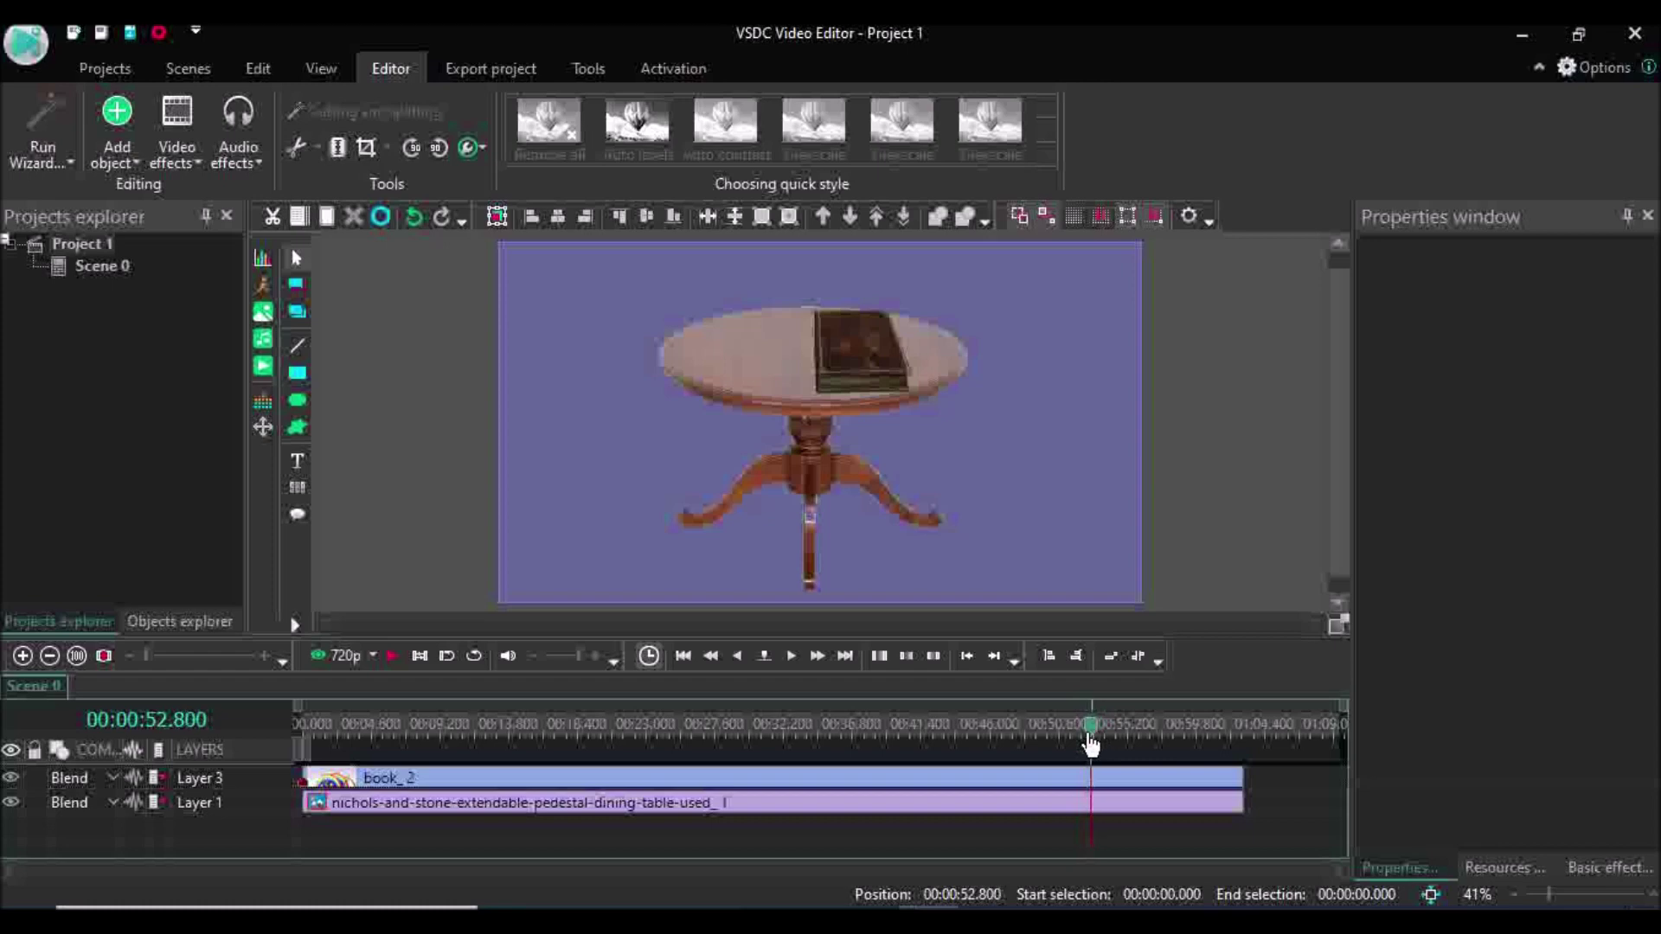
left_click(393, 656)
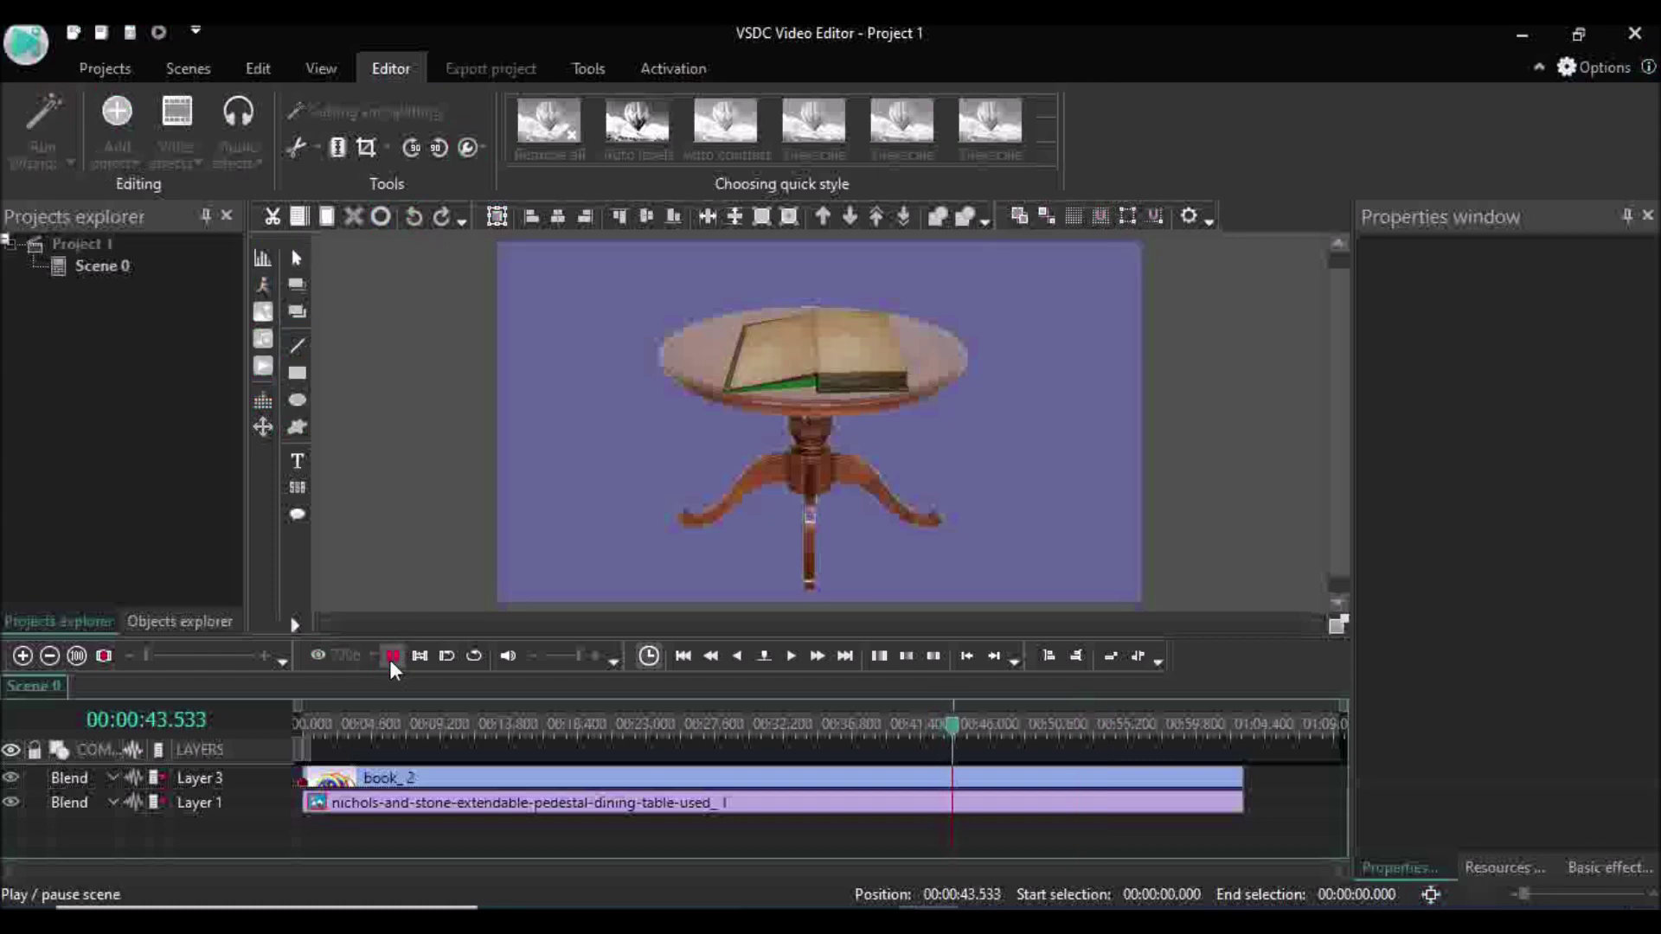
left_click(971, 787)
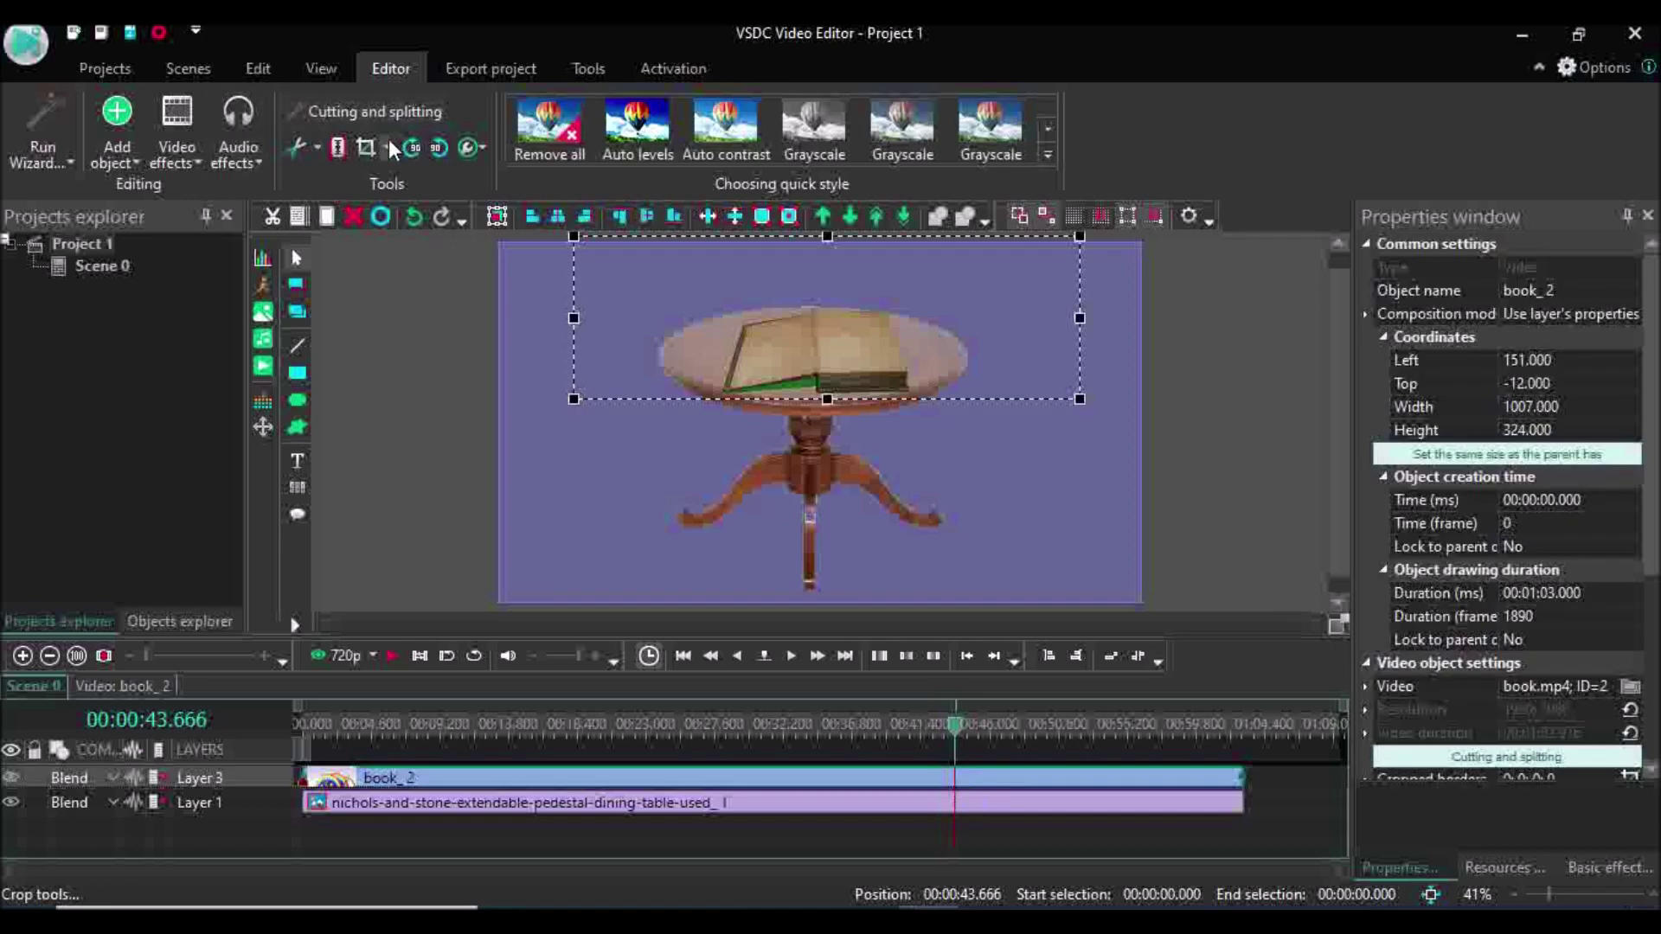
left_click(341, 153)
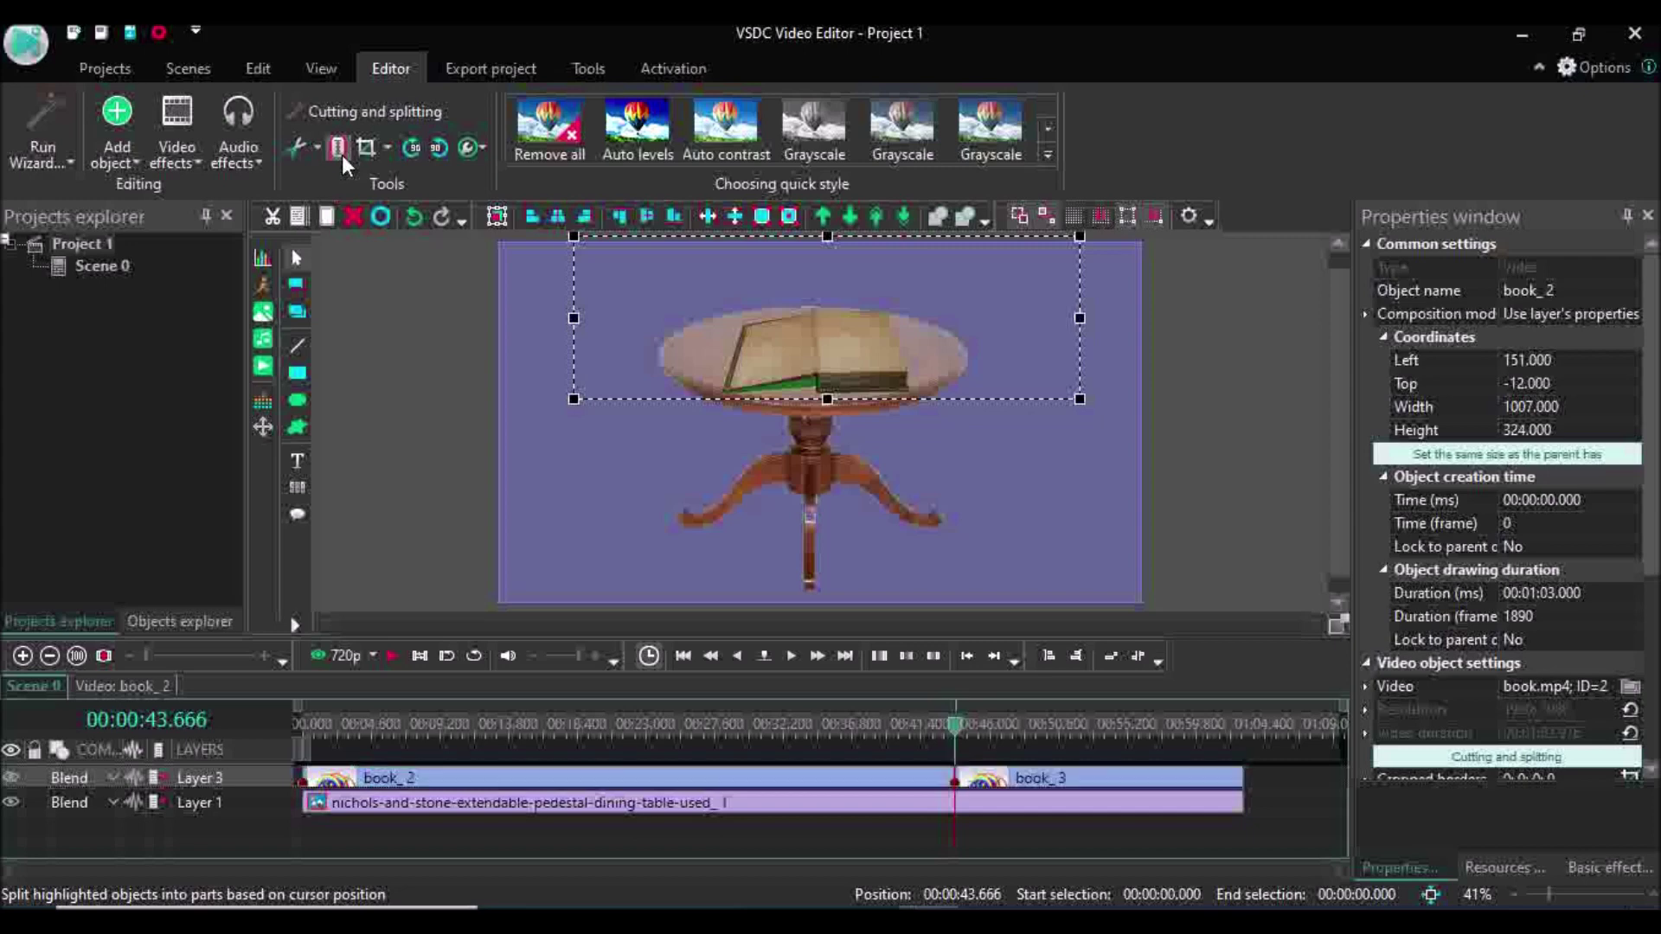
left_click(1026, 834)
left_click(1016, 783)
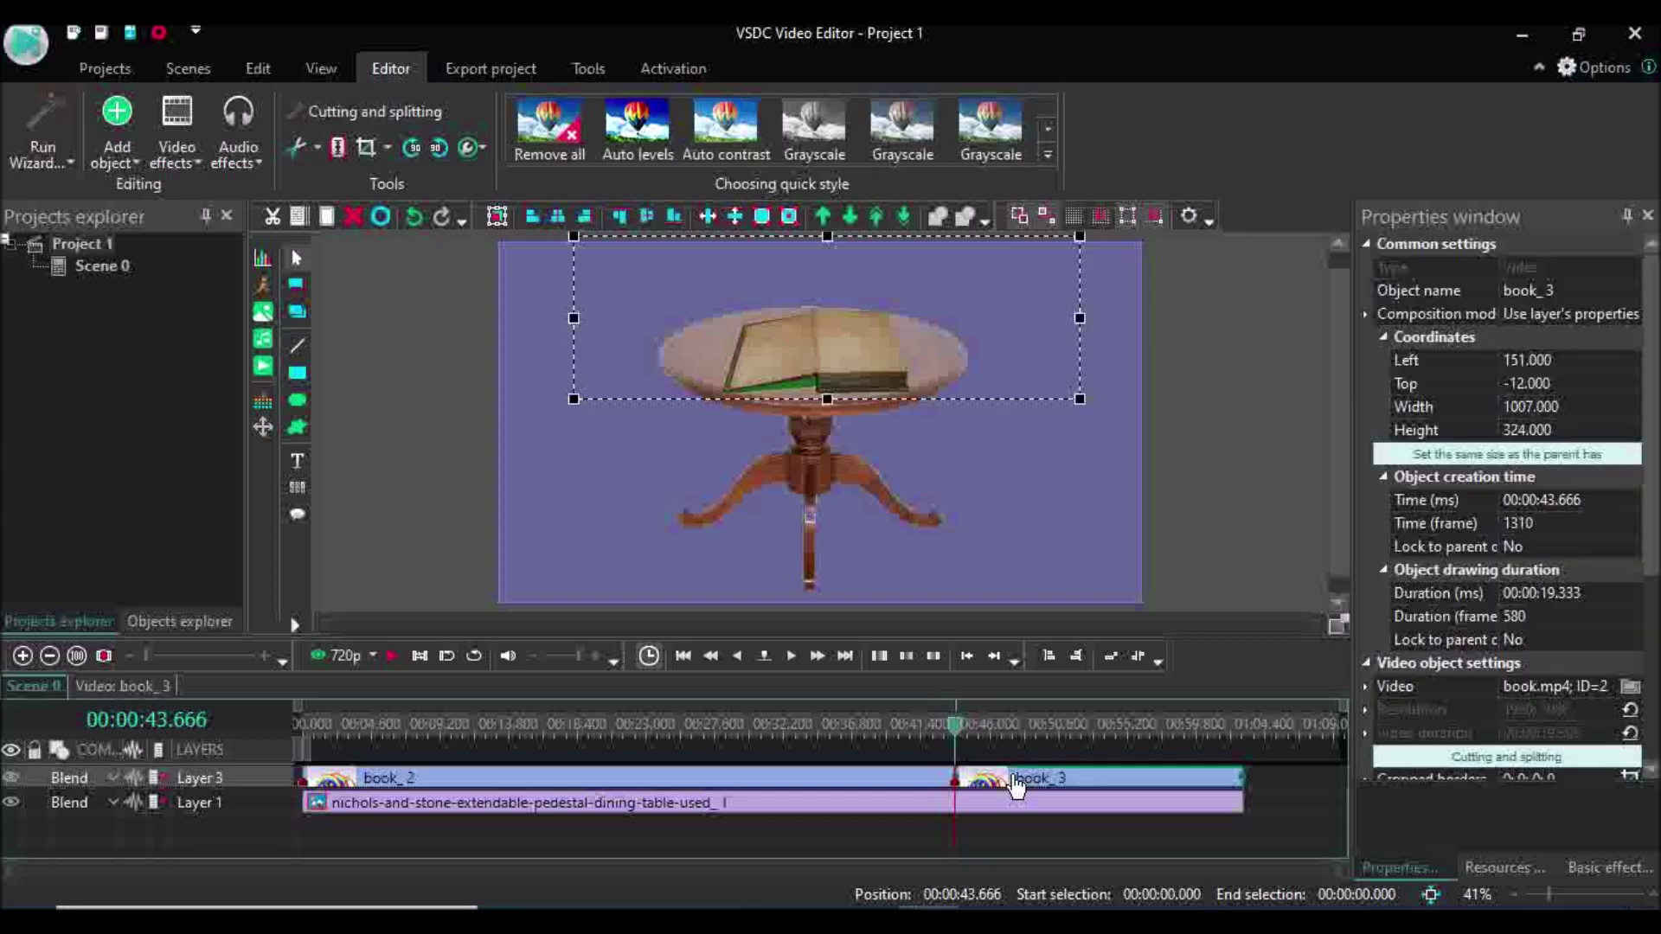
key("Delete")
Step: Shorten the table image to end with the book video at 00:00:43.666, and return the cursor to the scene start
left_click(1016, 804)
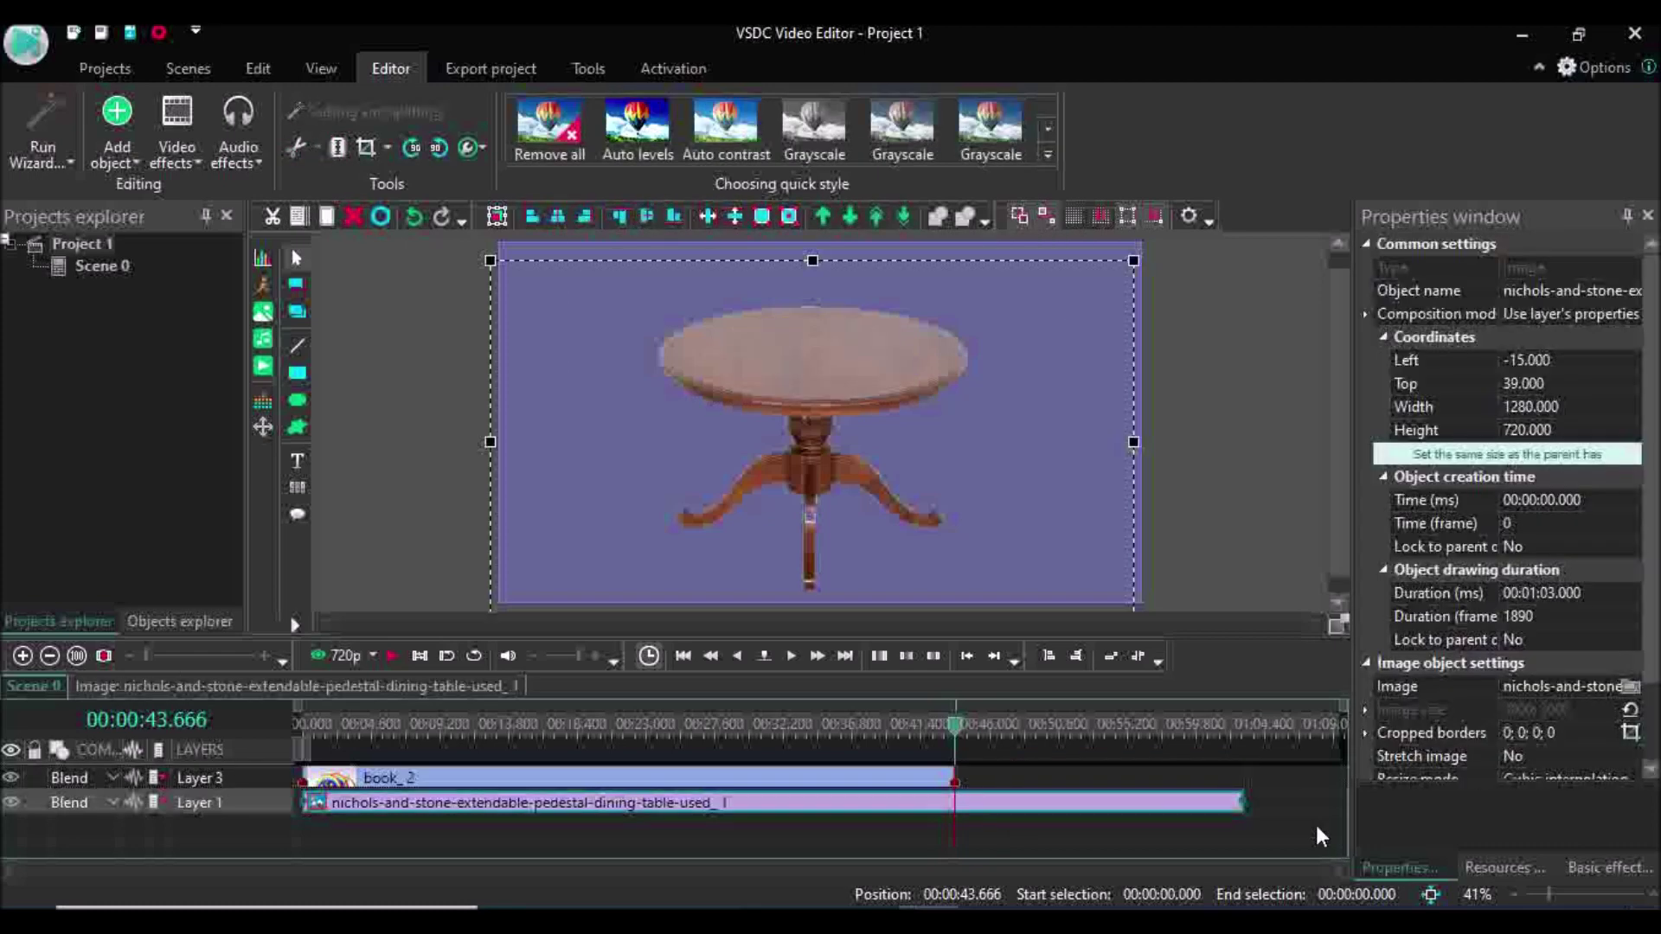
left_click_drag(1239, 804, 1149, 803)
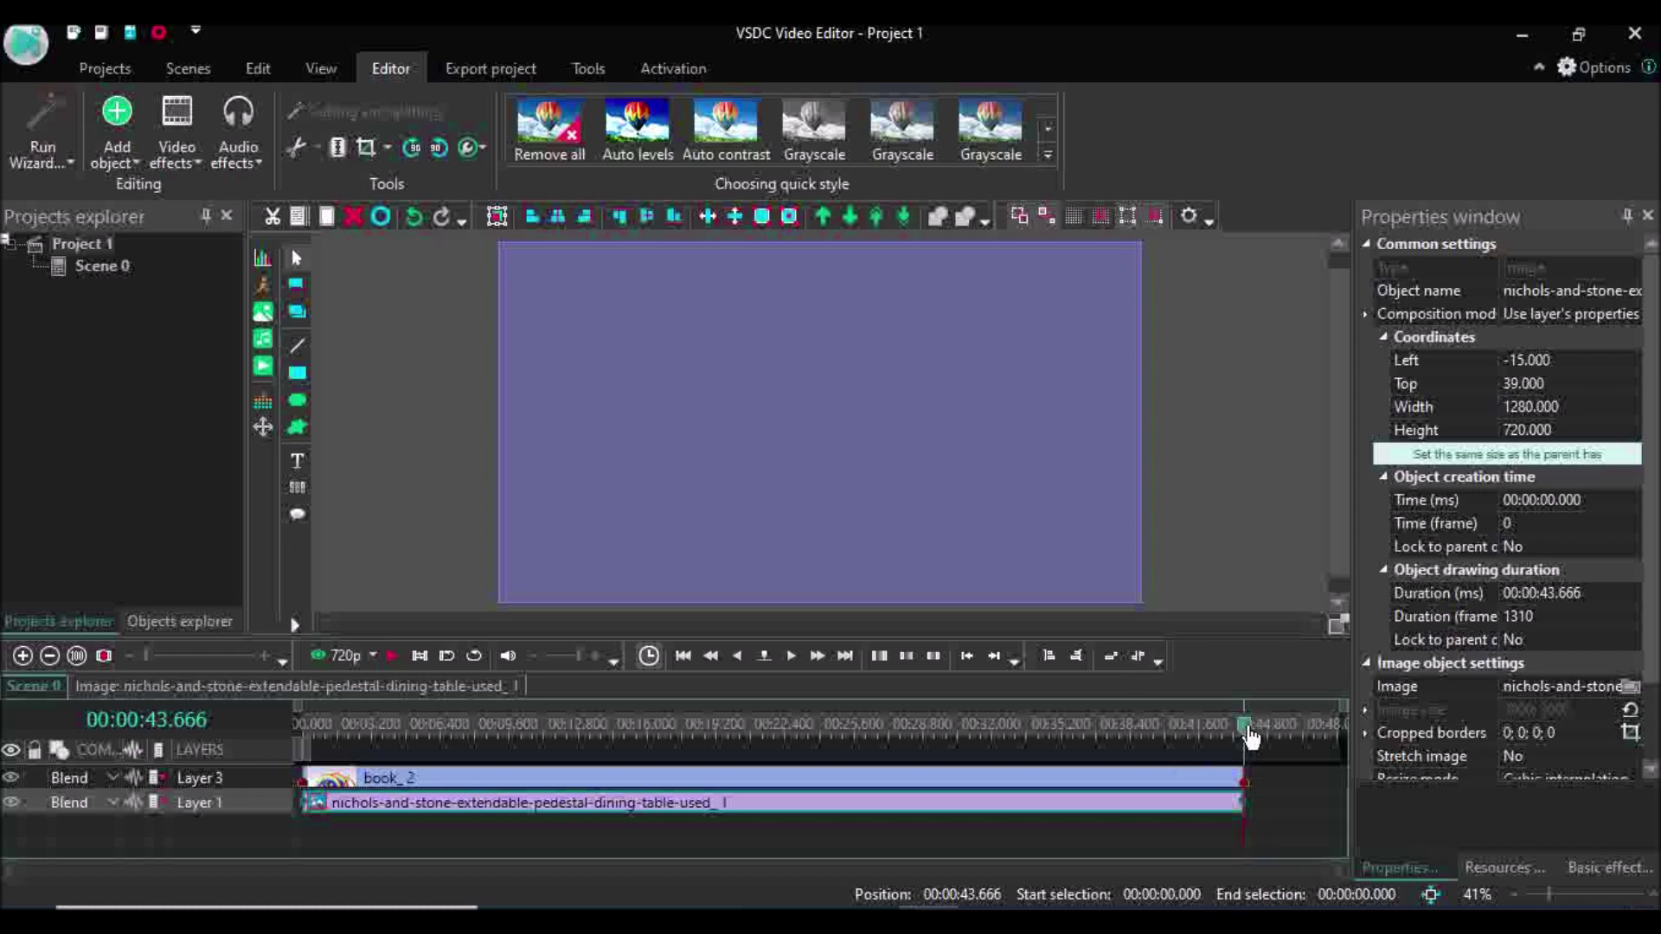
left_click_drag(1250, 735, 265, 699)
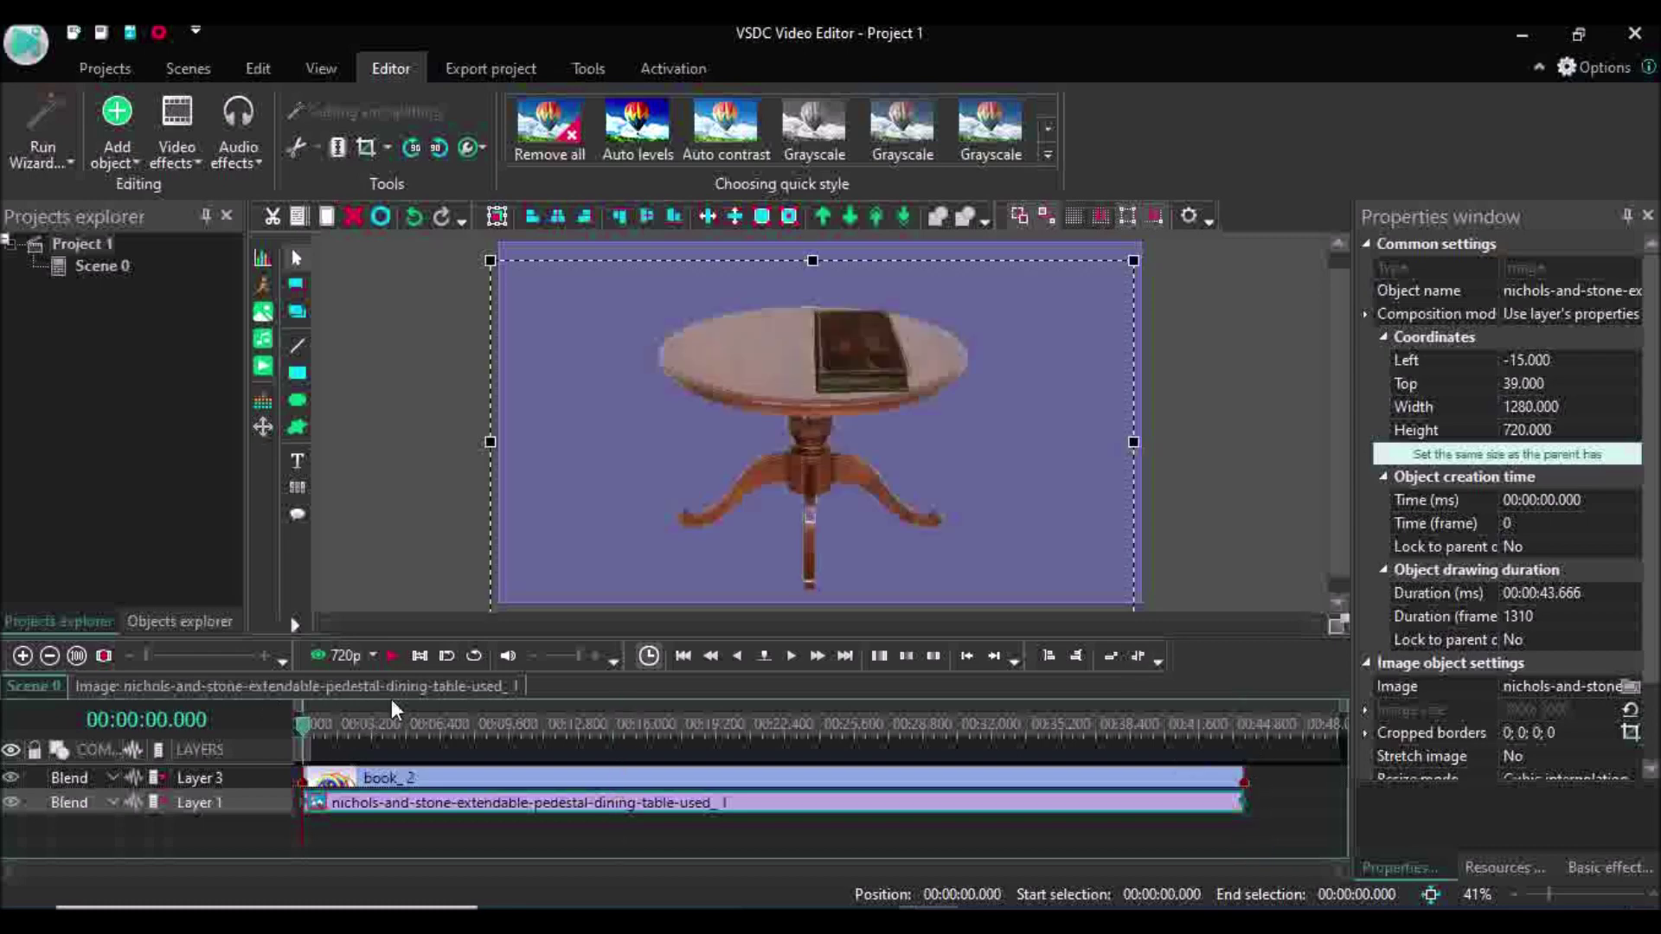
Step: Export the project for PC in MPG format, continuing without the premium features
left_click(481, 60)
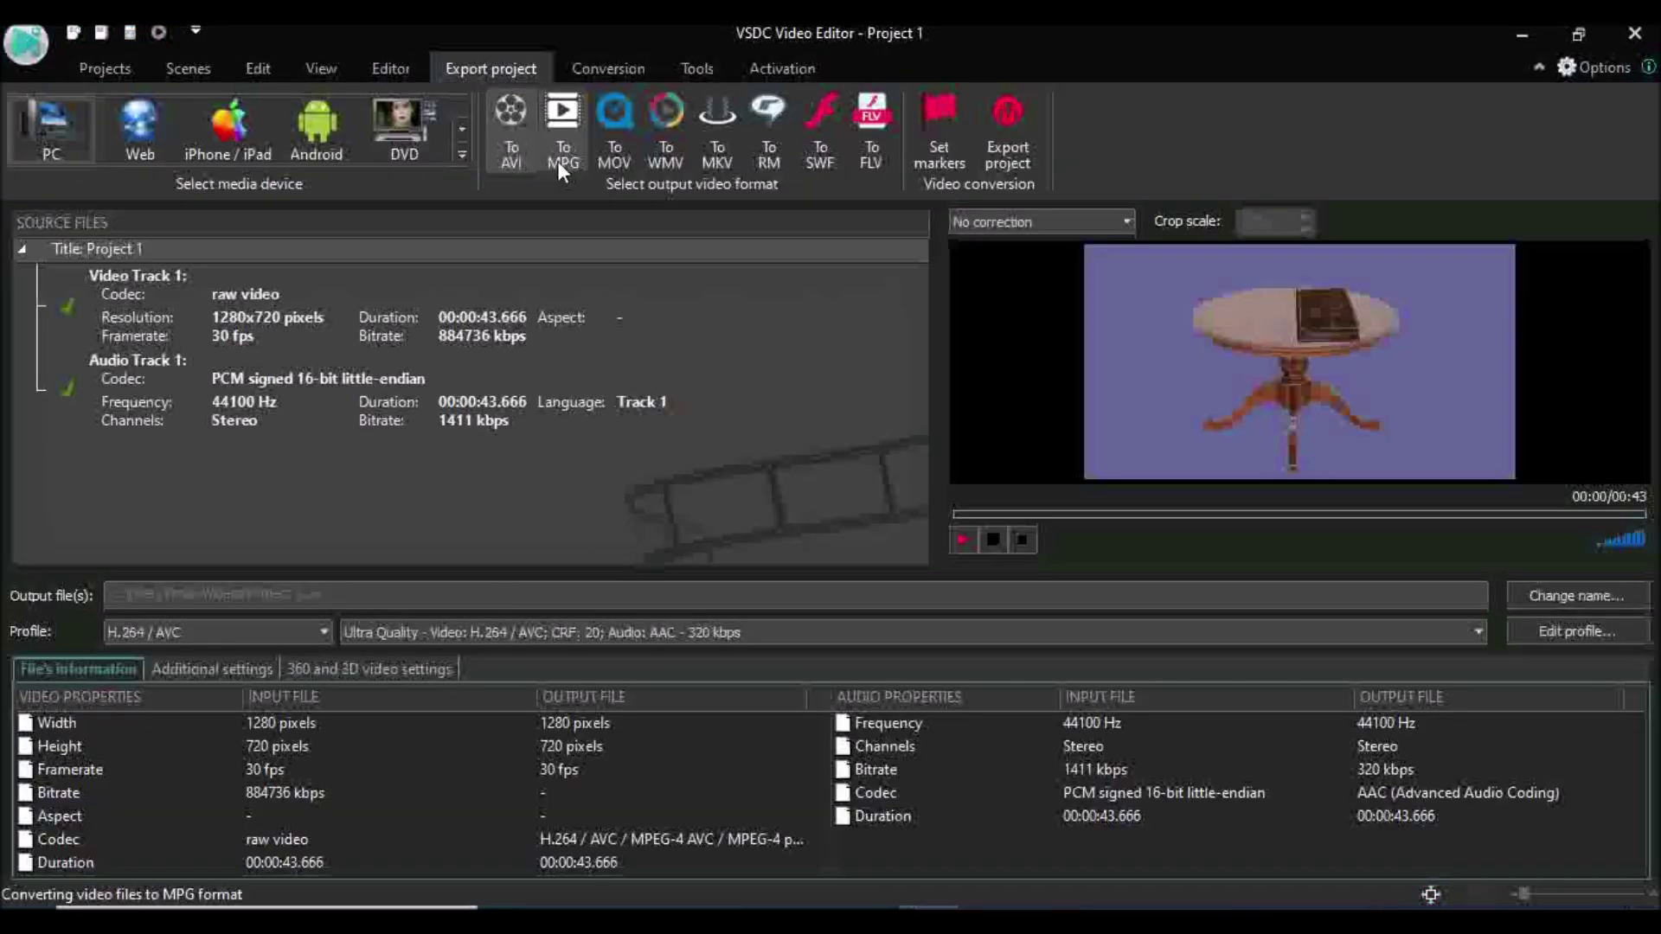
left_click(566, 149)
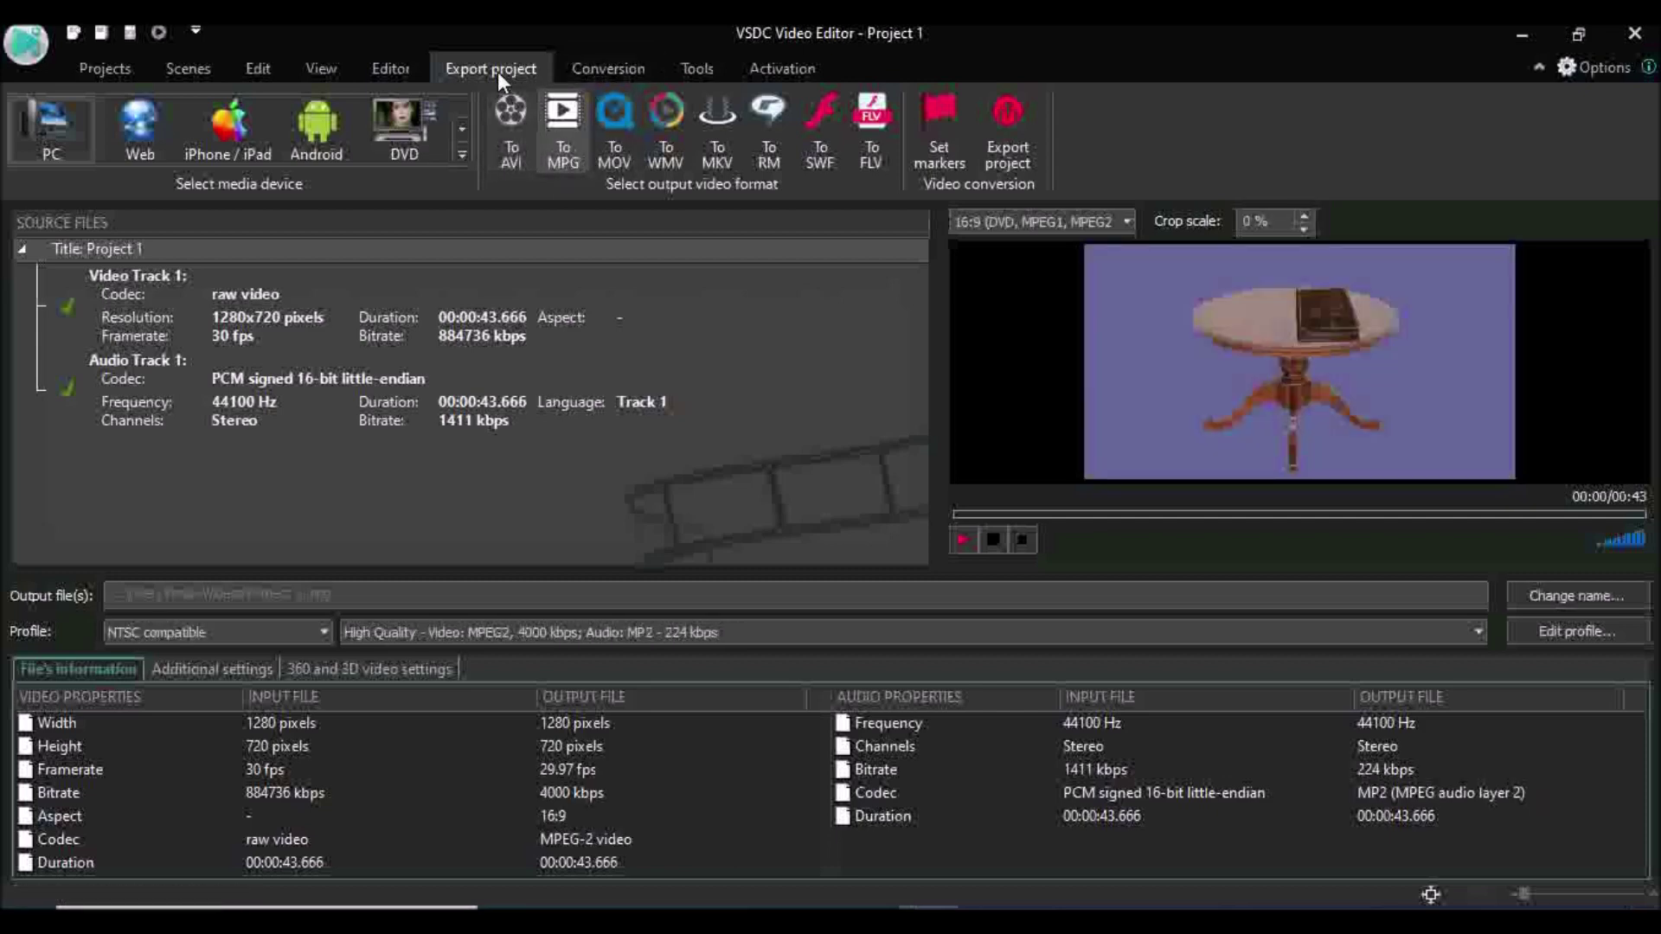
left_click(1015, 149)
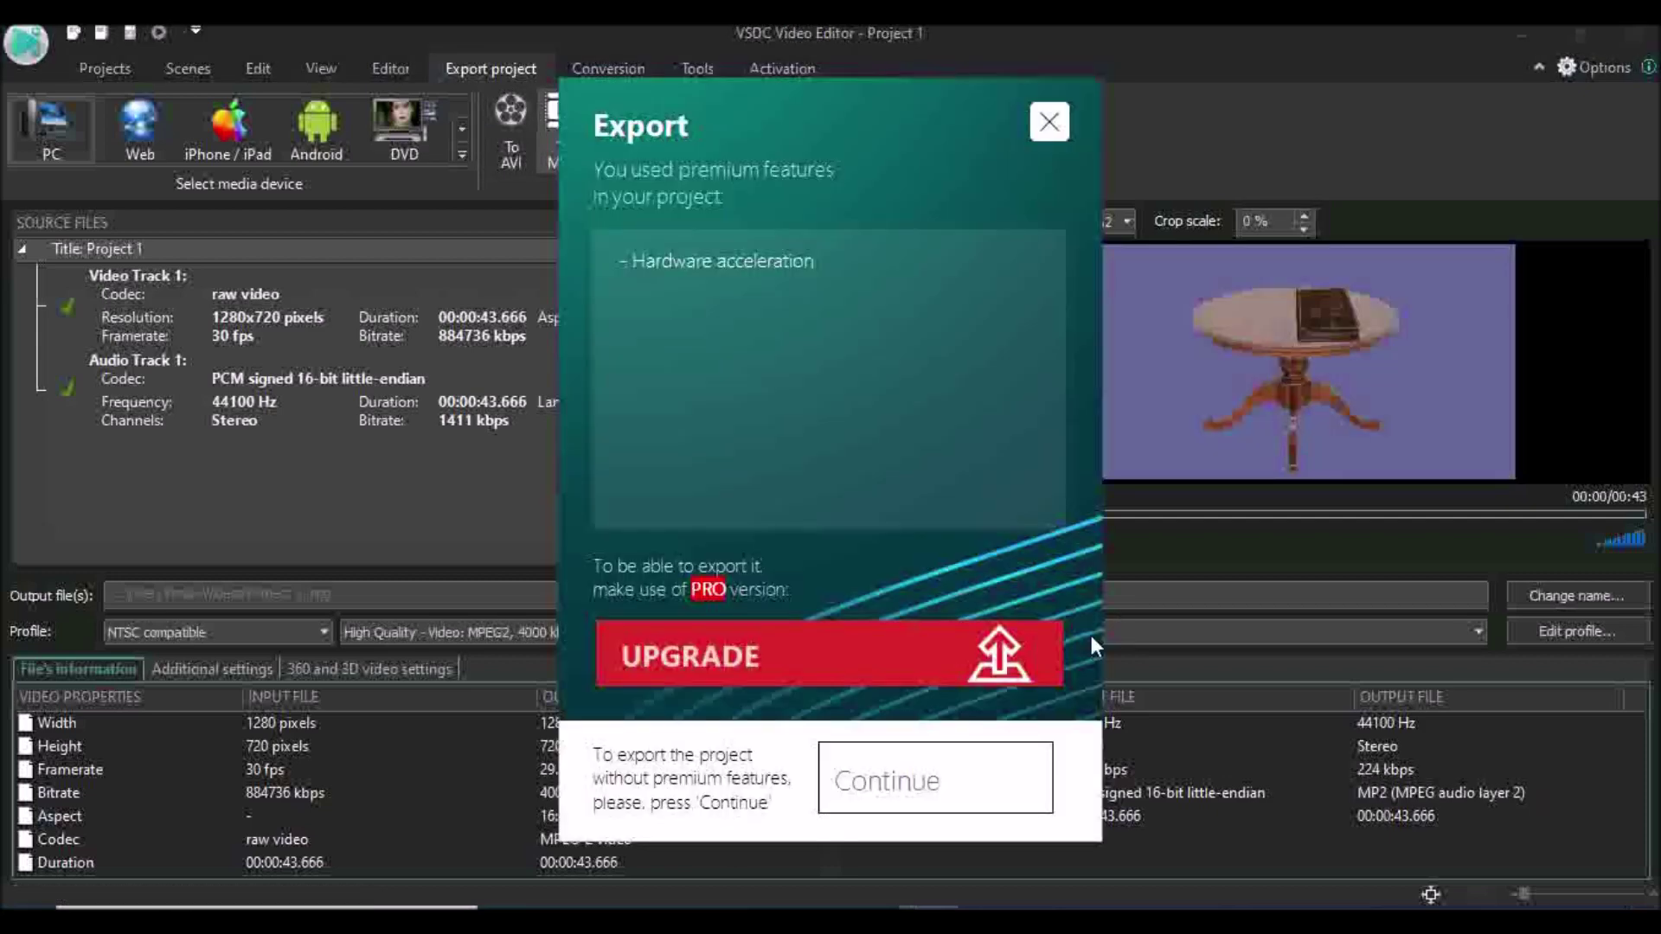
left_click(975, 771)
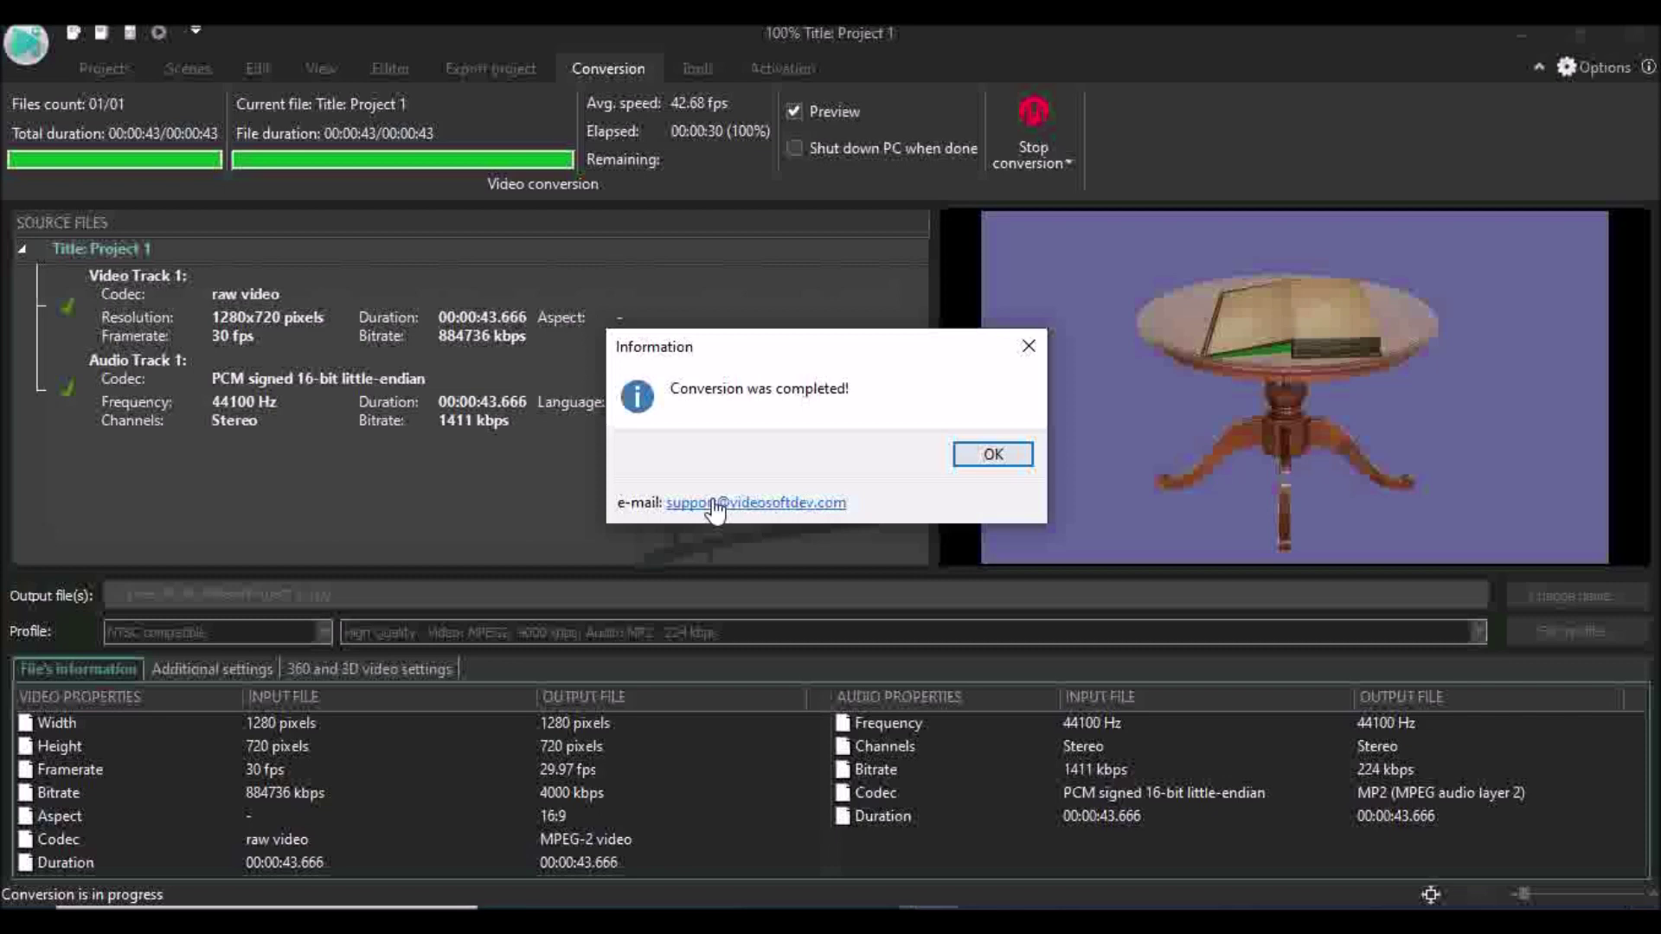
left_click(992, 453)
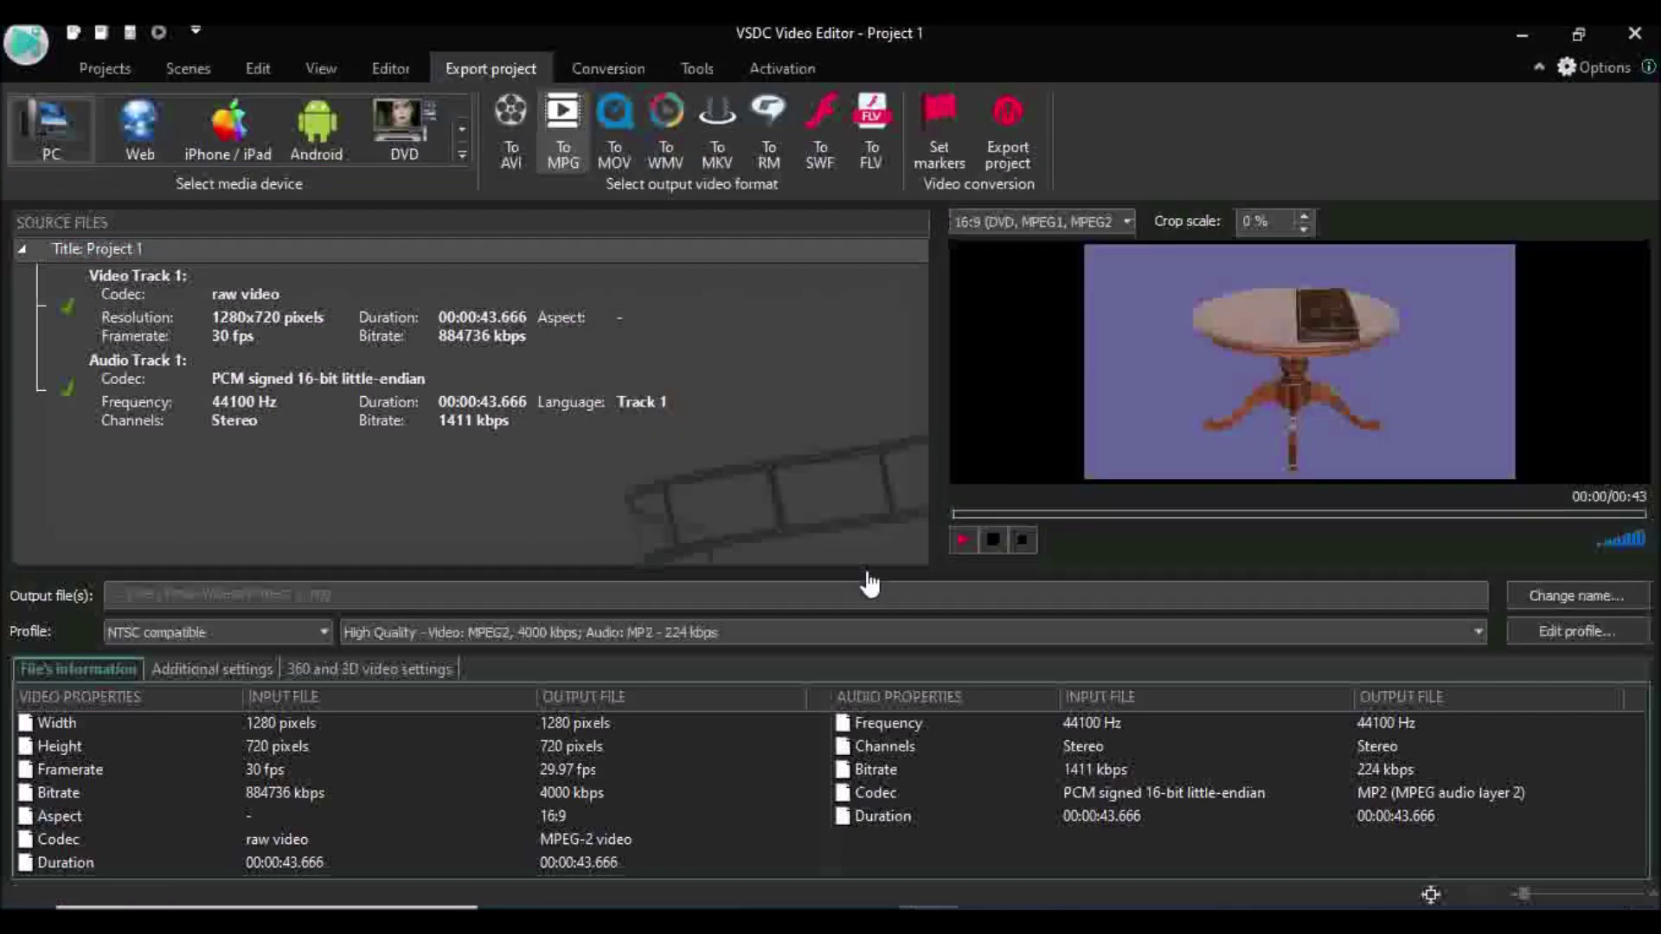
Step: Save the project as "Project 1" on the Desktop and close all projects
left_click(107, 73)
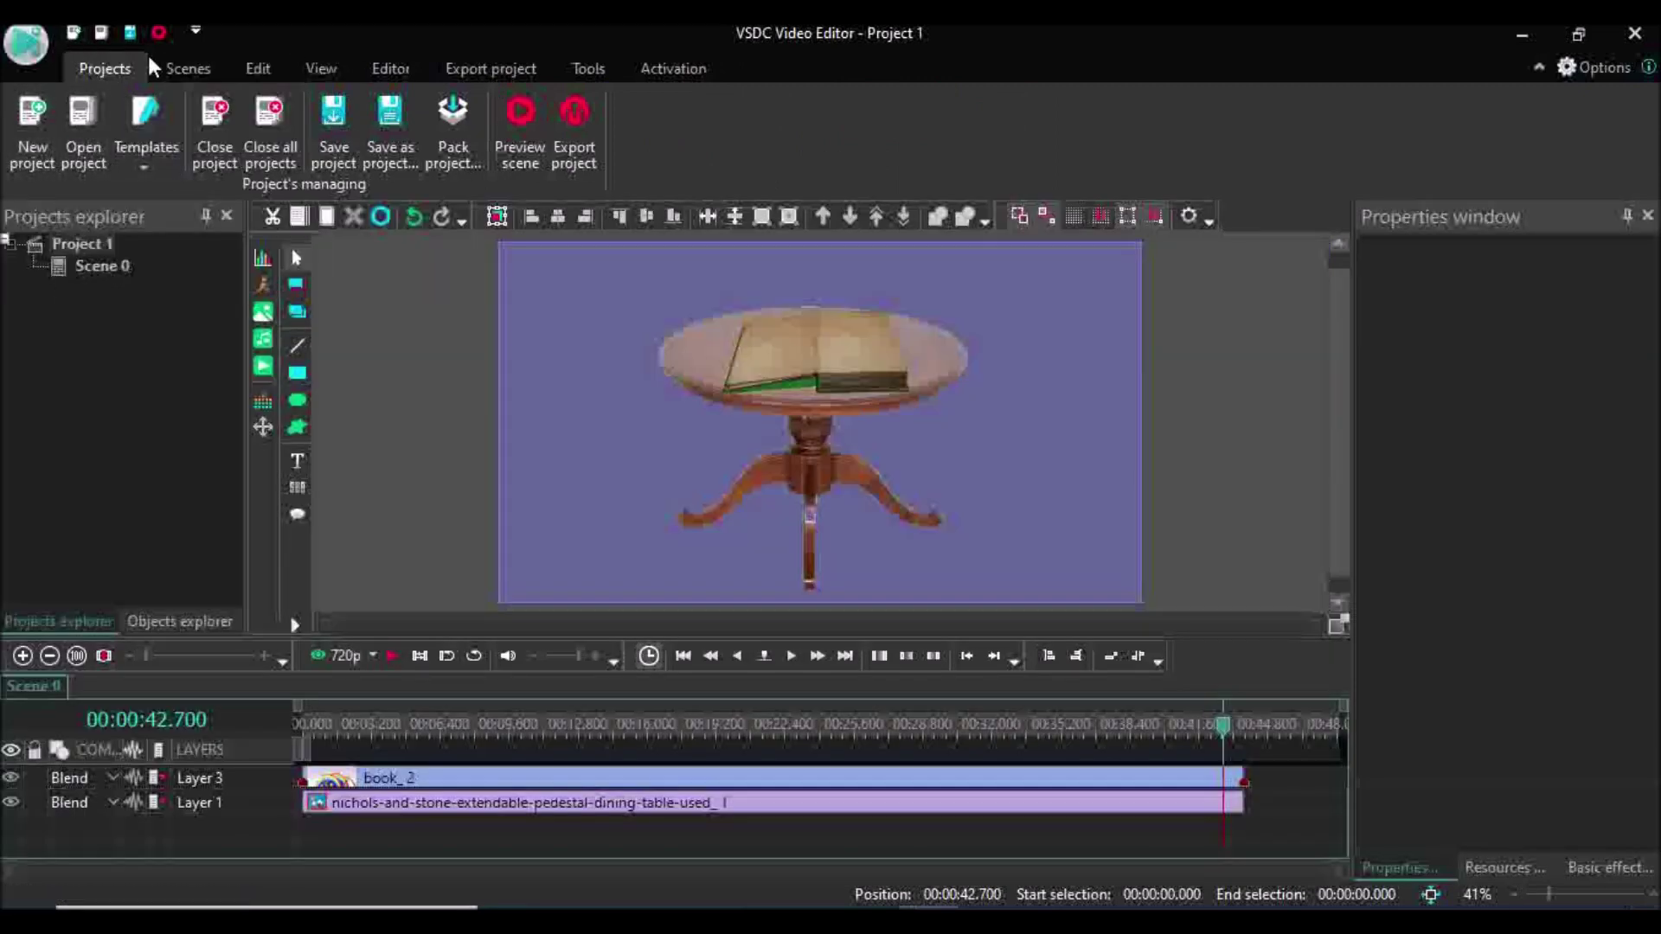
left_click(330, 147)
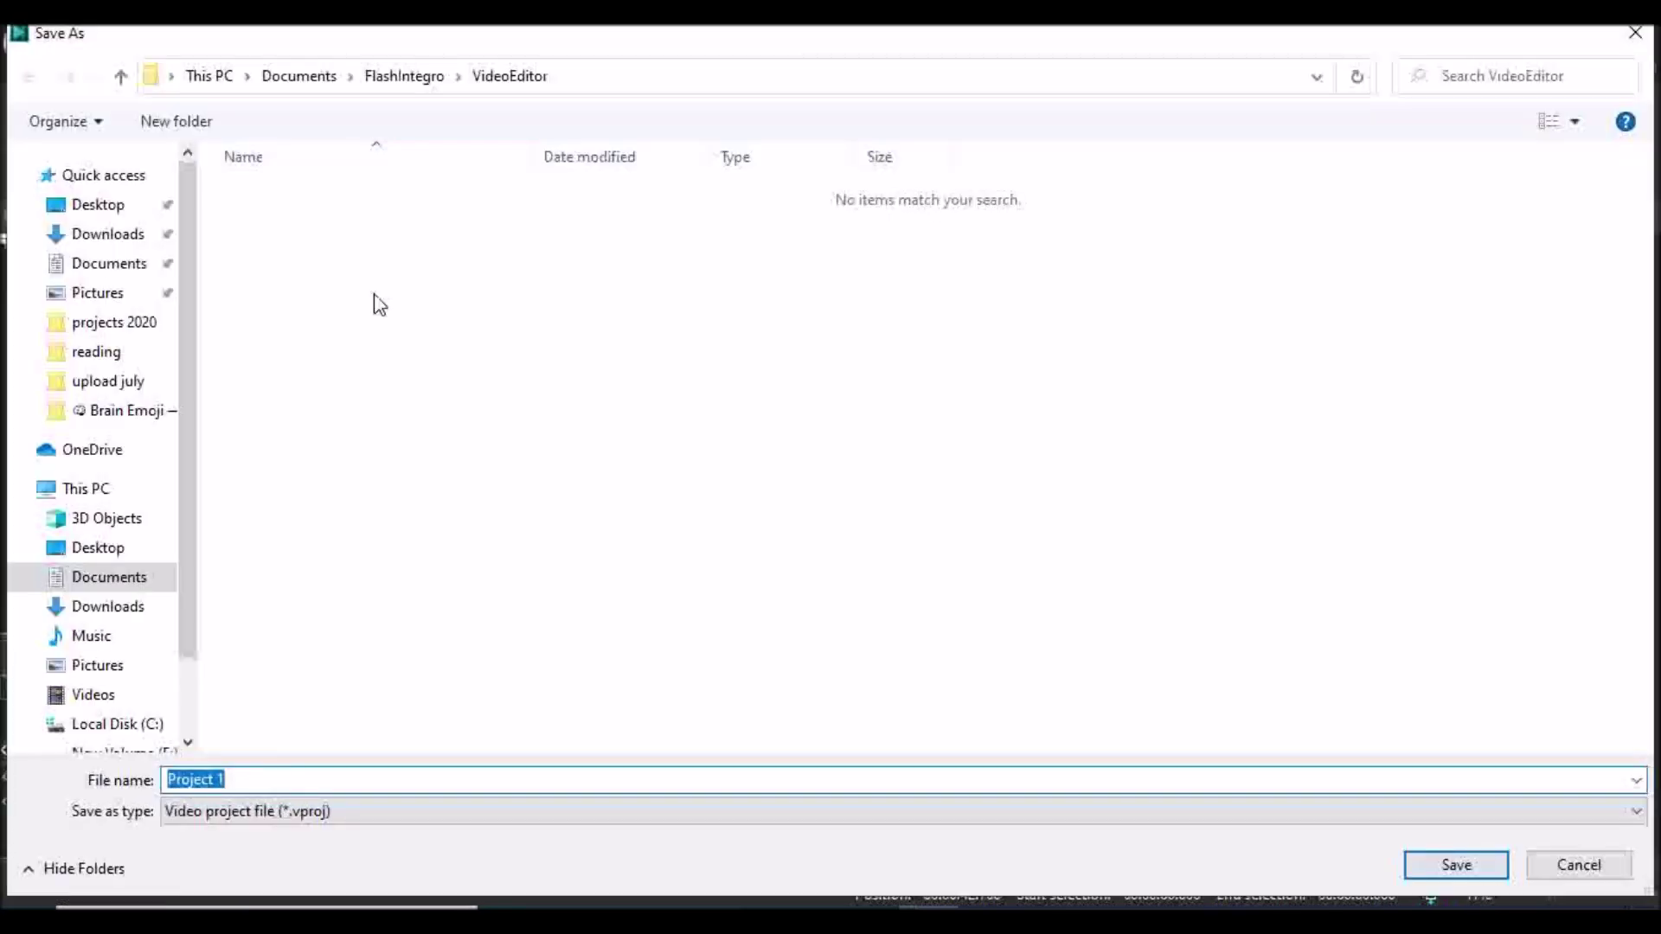
left_click(126, 206)
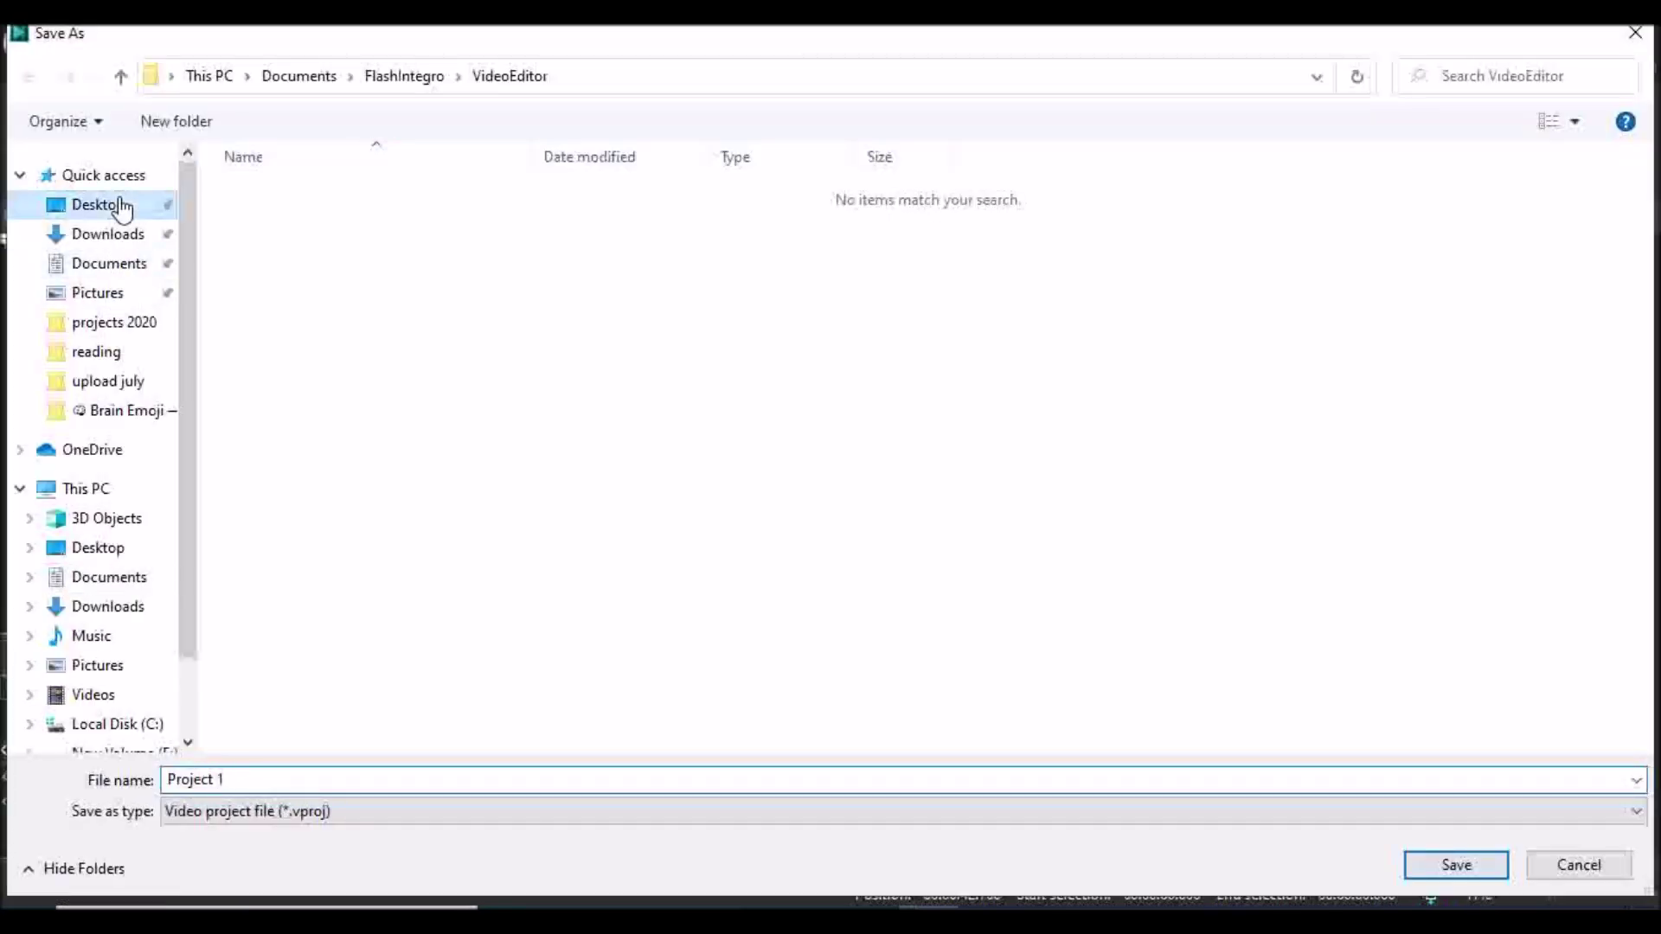
left_click(1429, 868)
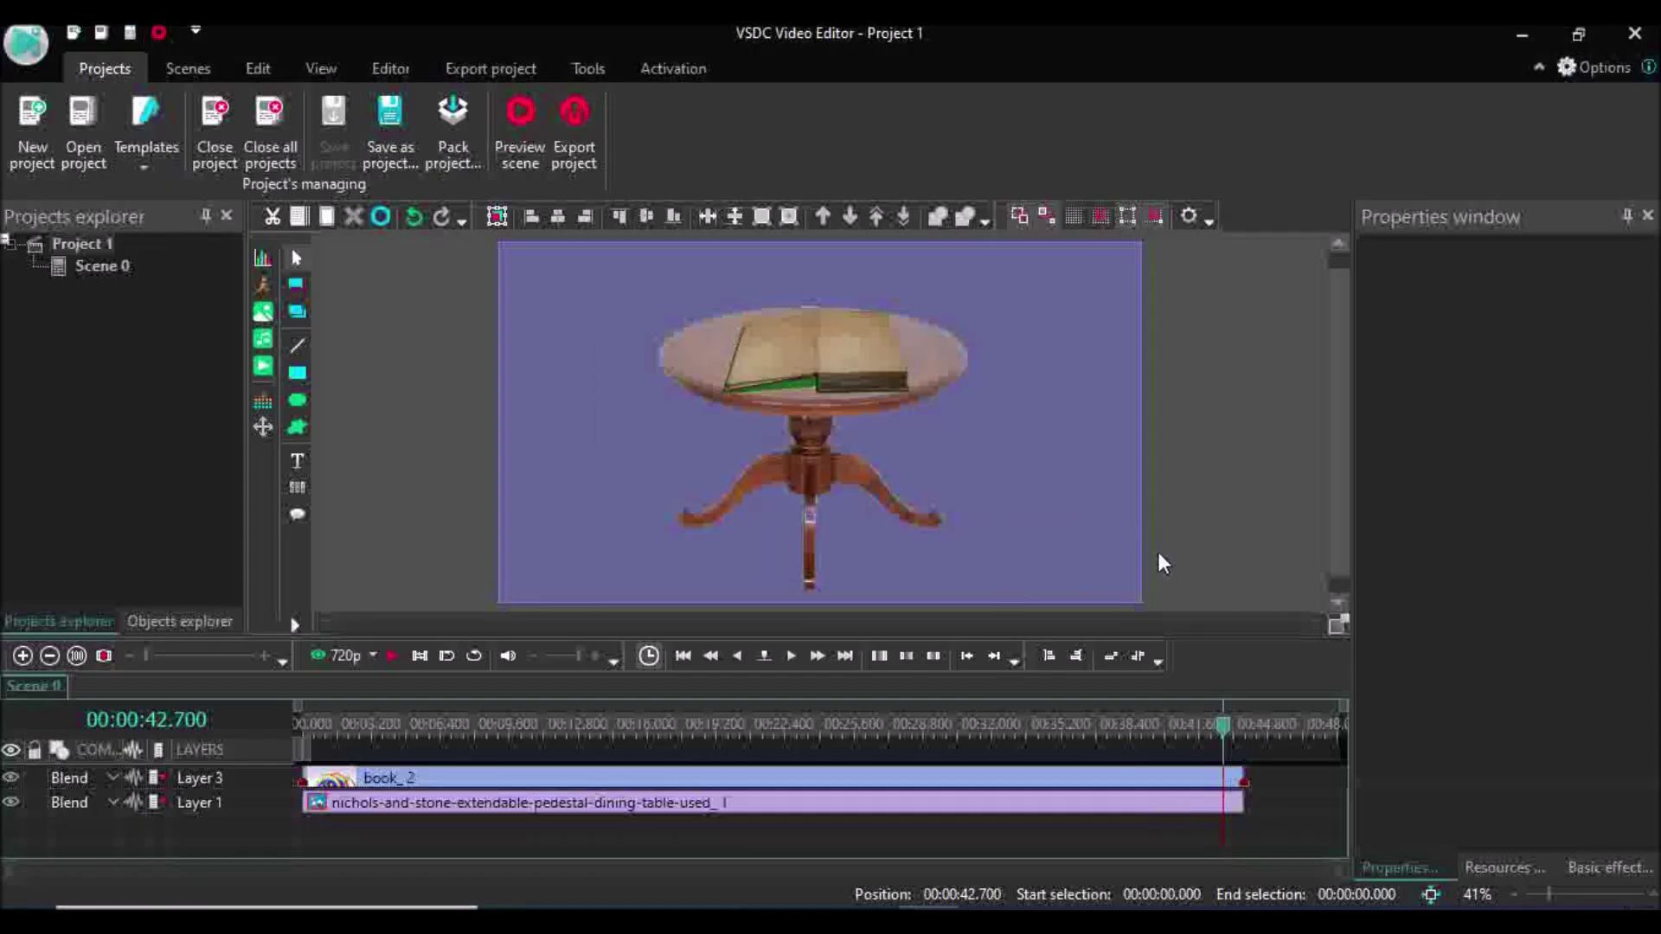
left_click(270, 142)
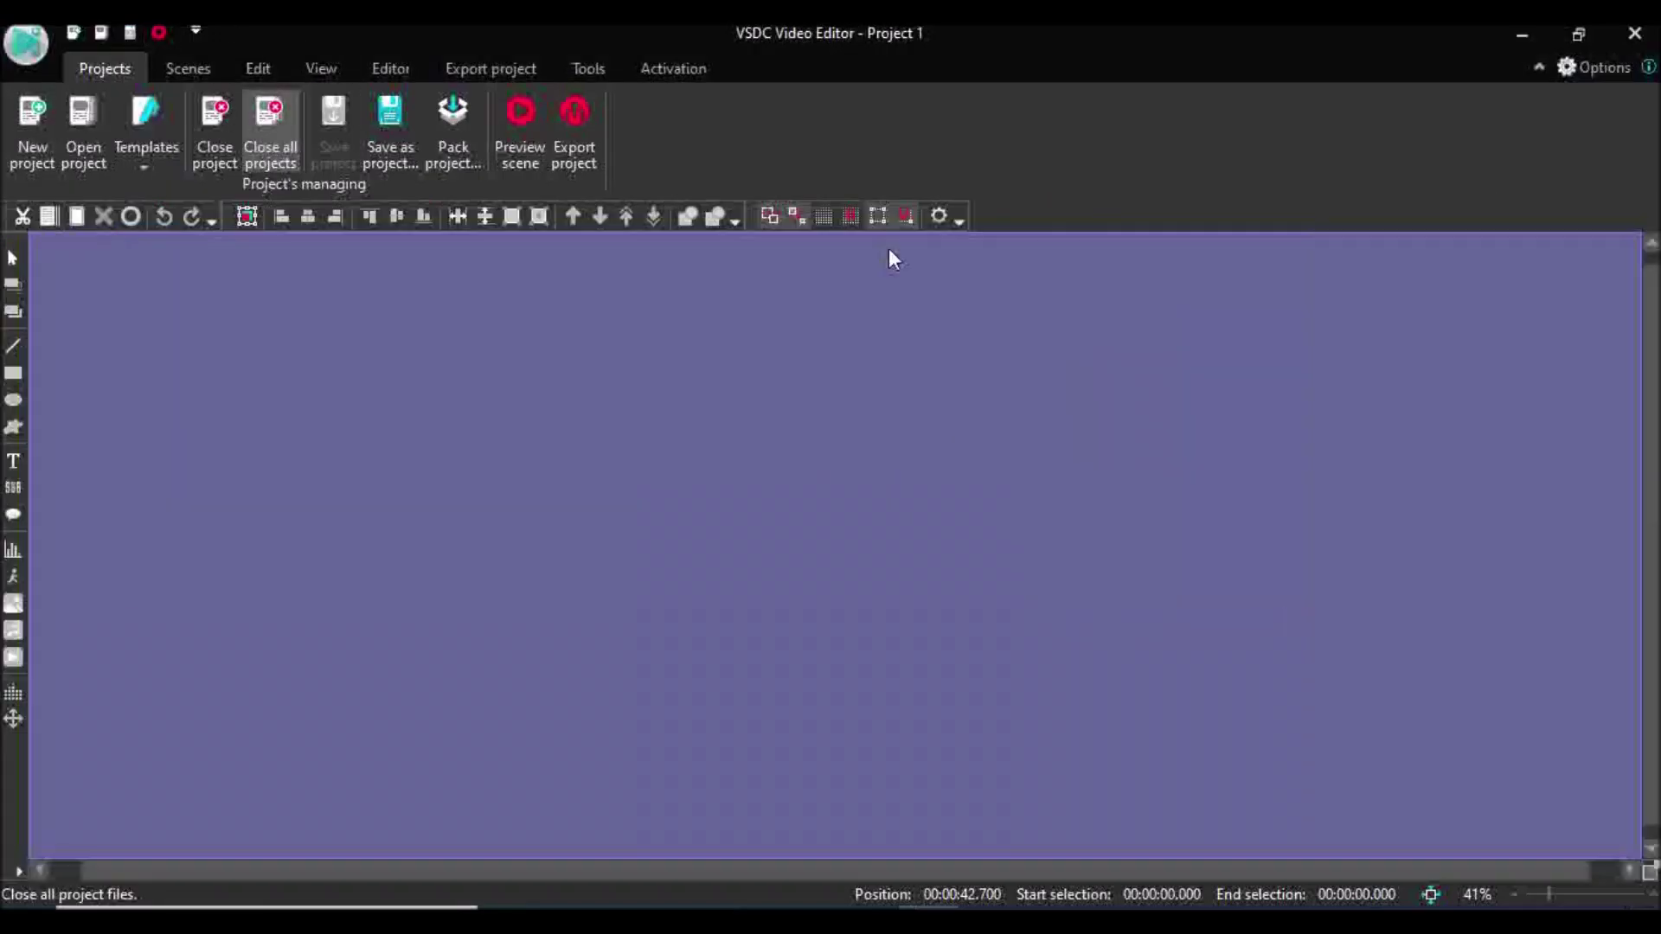
Step: Create Project 2 at 1280x720 and 30 fps, and add the R sky image from the Desktop's reading folder at the cursor position
left_click(156, 407)
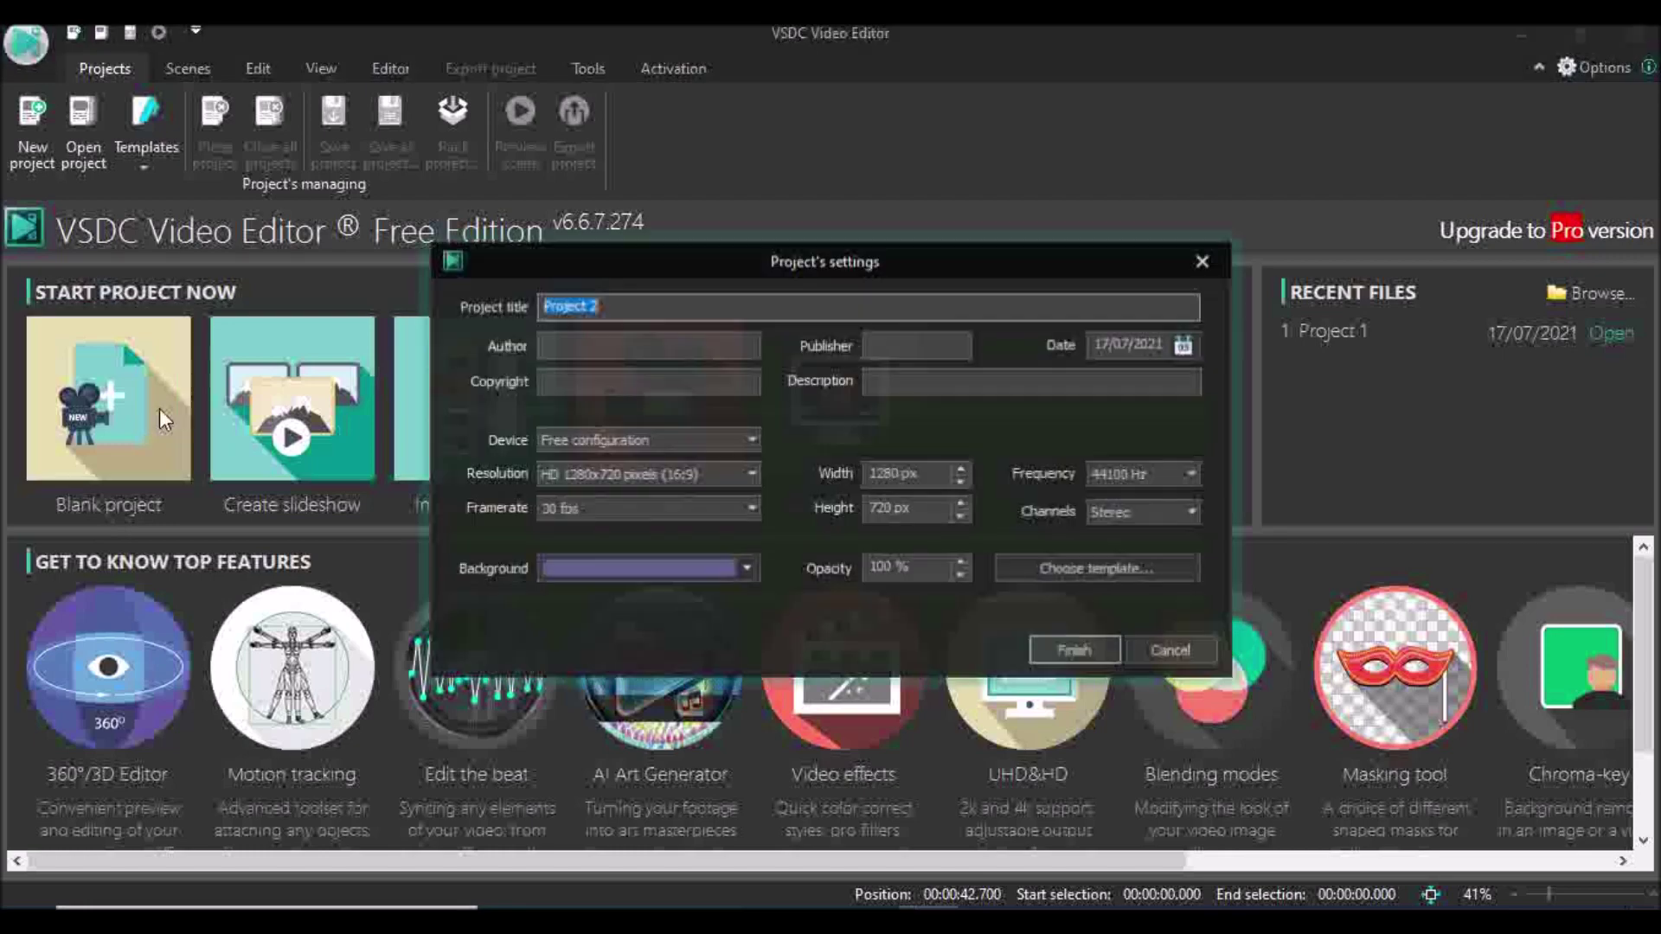
left_click(1051, 650)
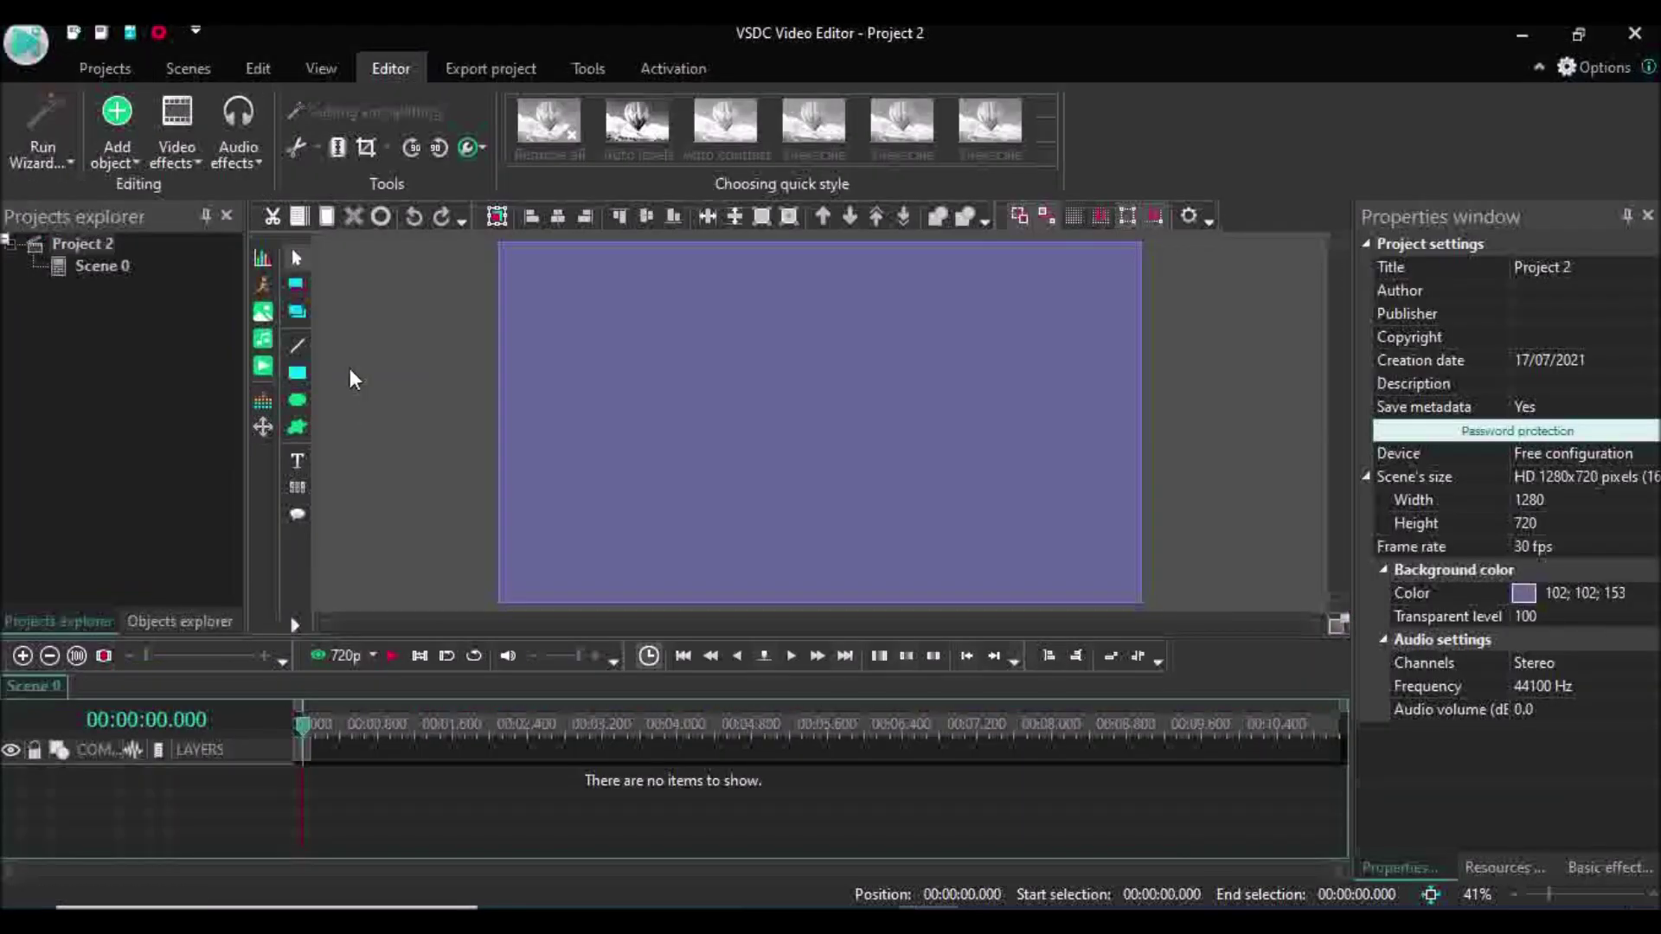
left_click(266, 314)
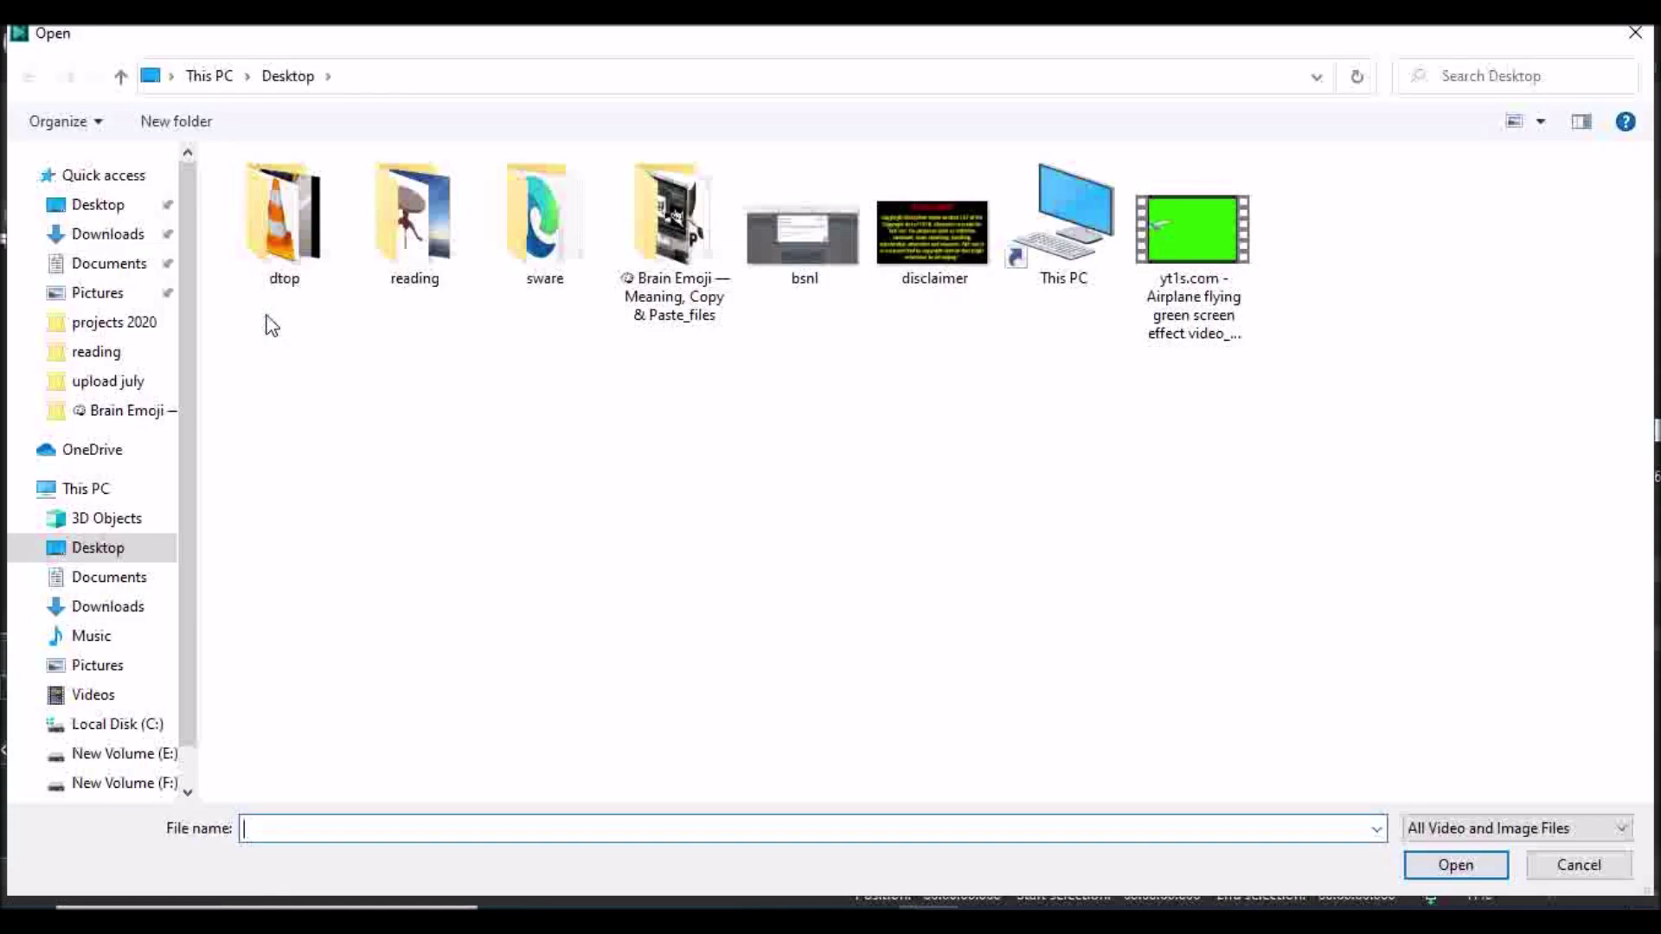
double_click(424, 227)
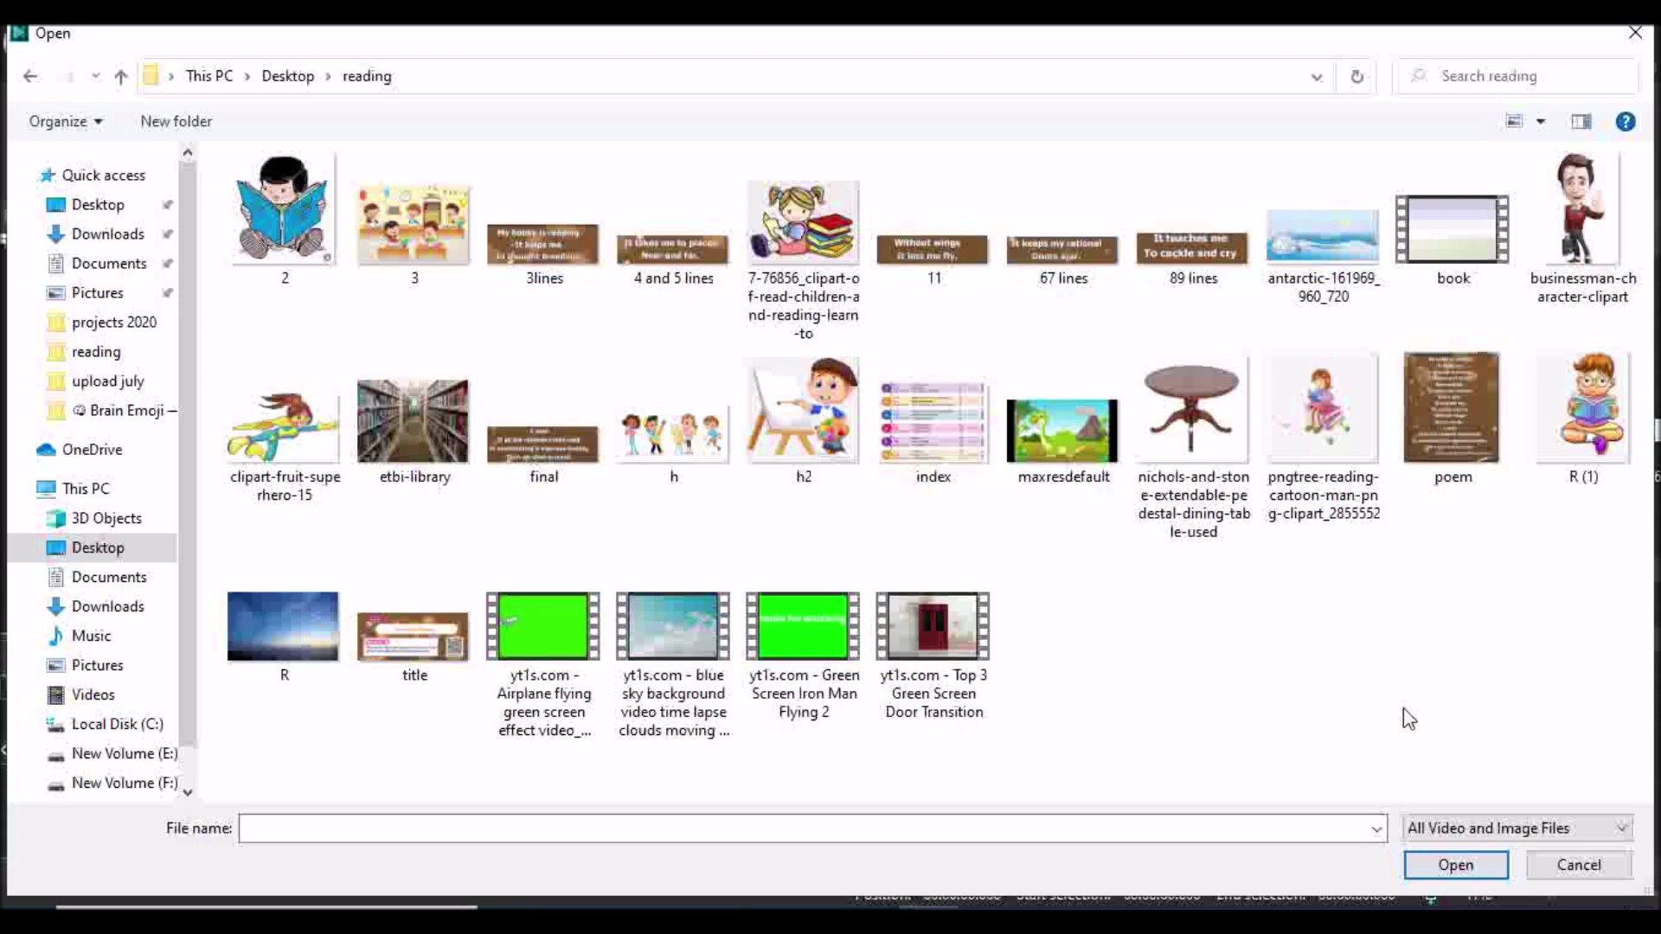
left_click(293, 646)
left_click(1480, 863)
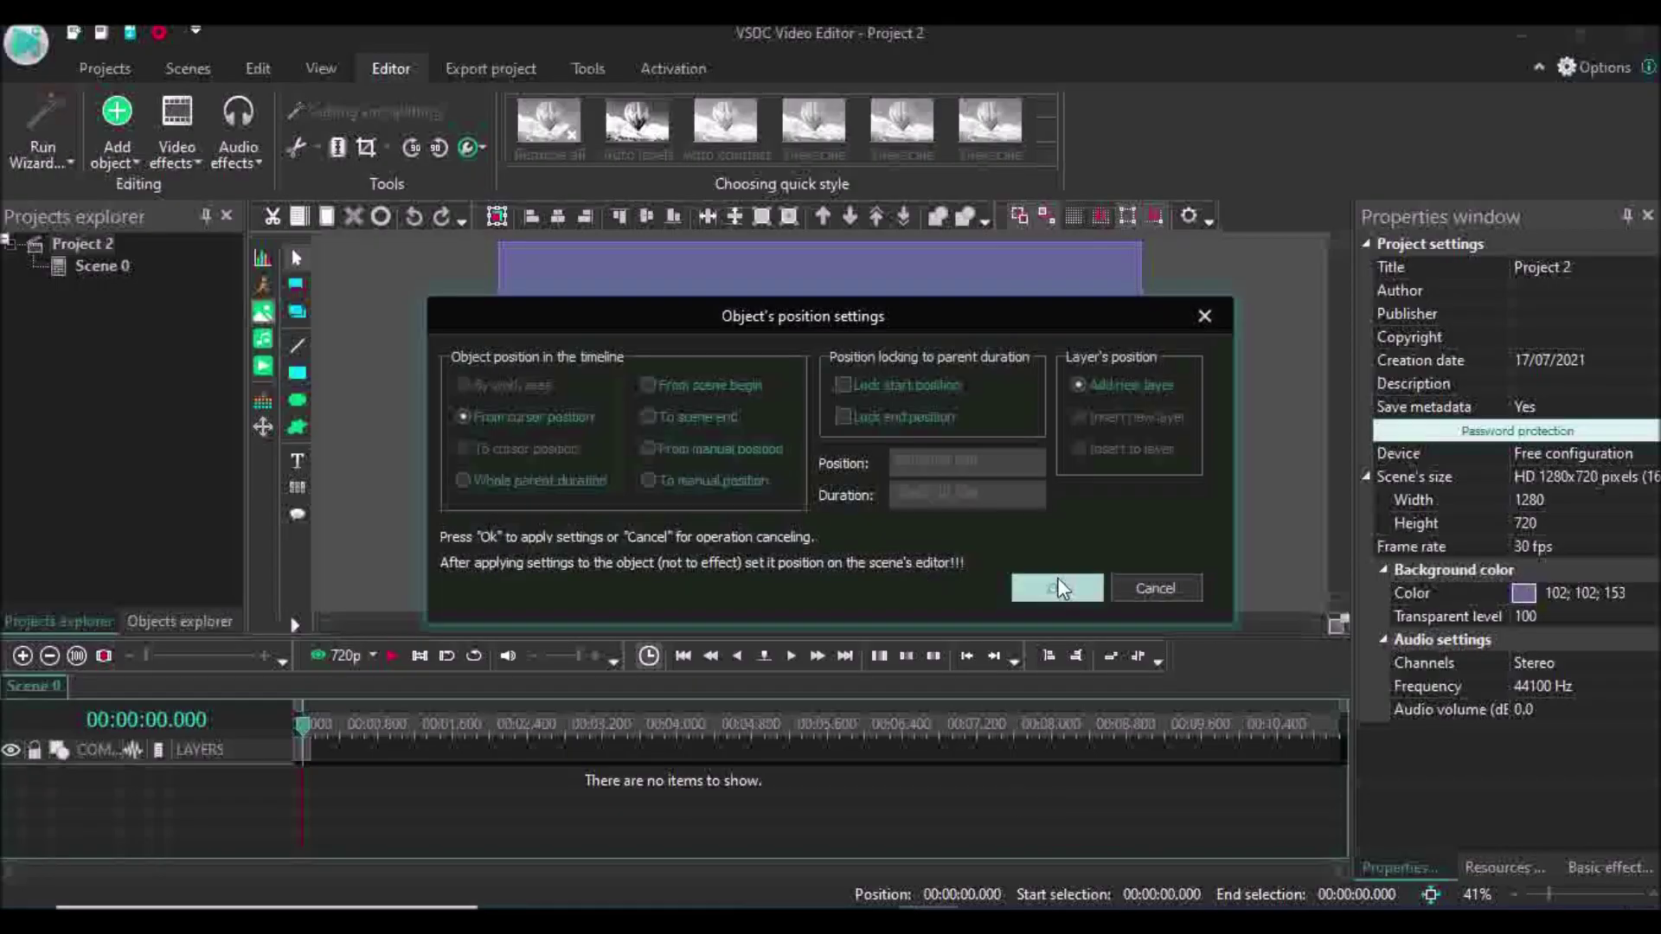
left_click(1058, 588)
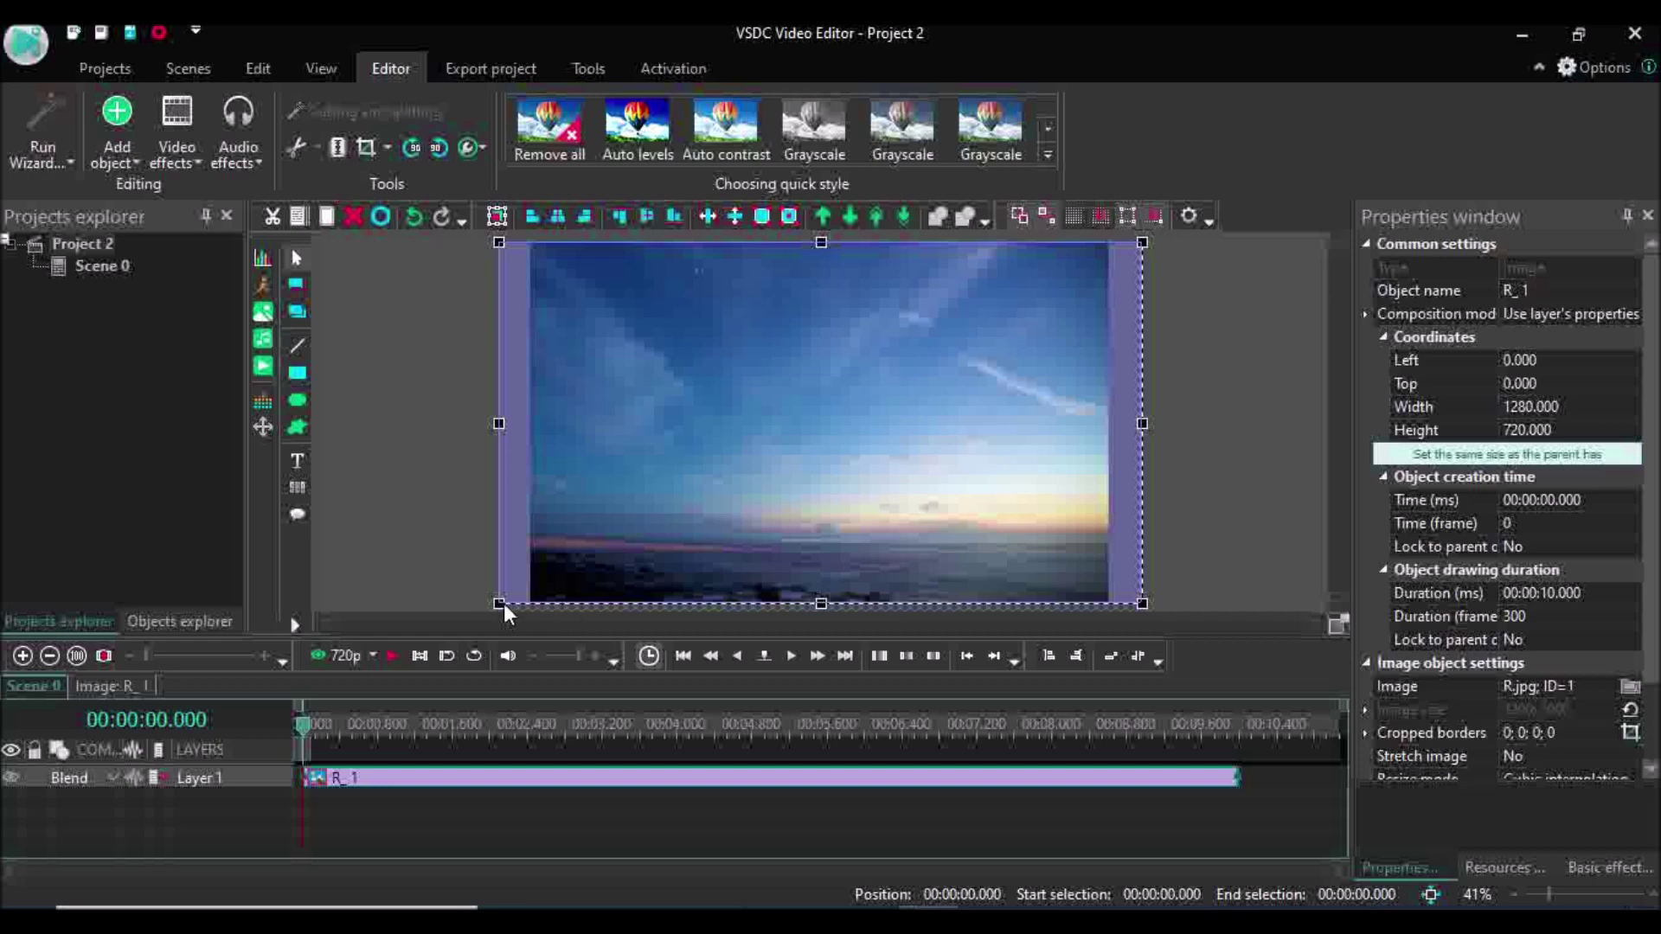
Step: Enlarge the R image to about 1575 × 822 and shift it to about -134 left so it fills the frame
left_click_drag(500, 604, 351, 654)
left_click_drag(444, 546, 521, 539)
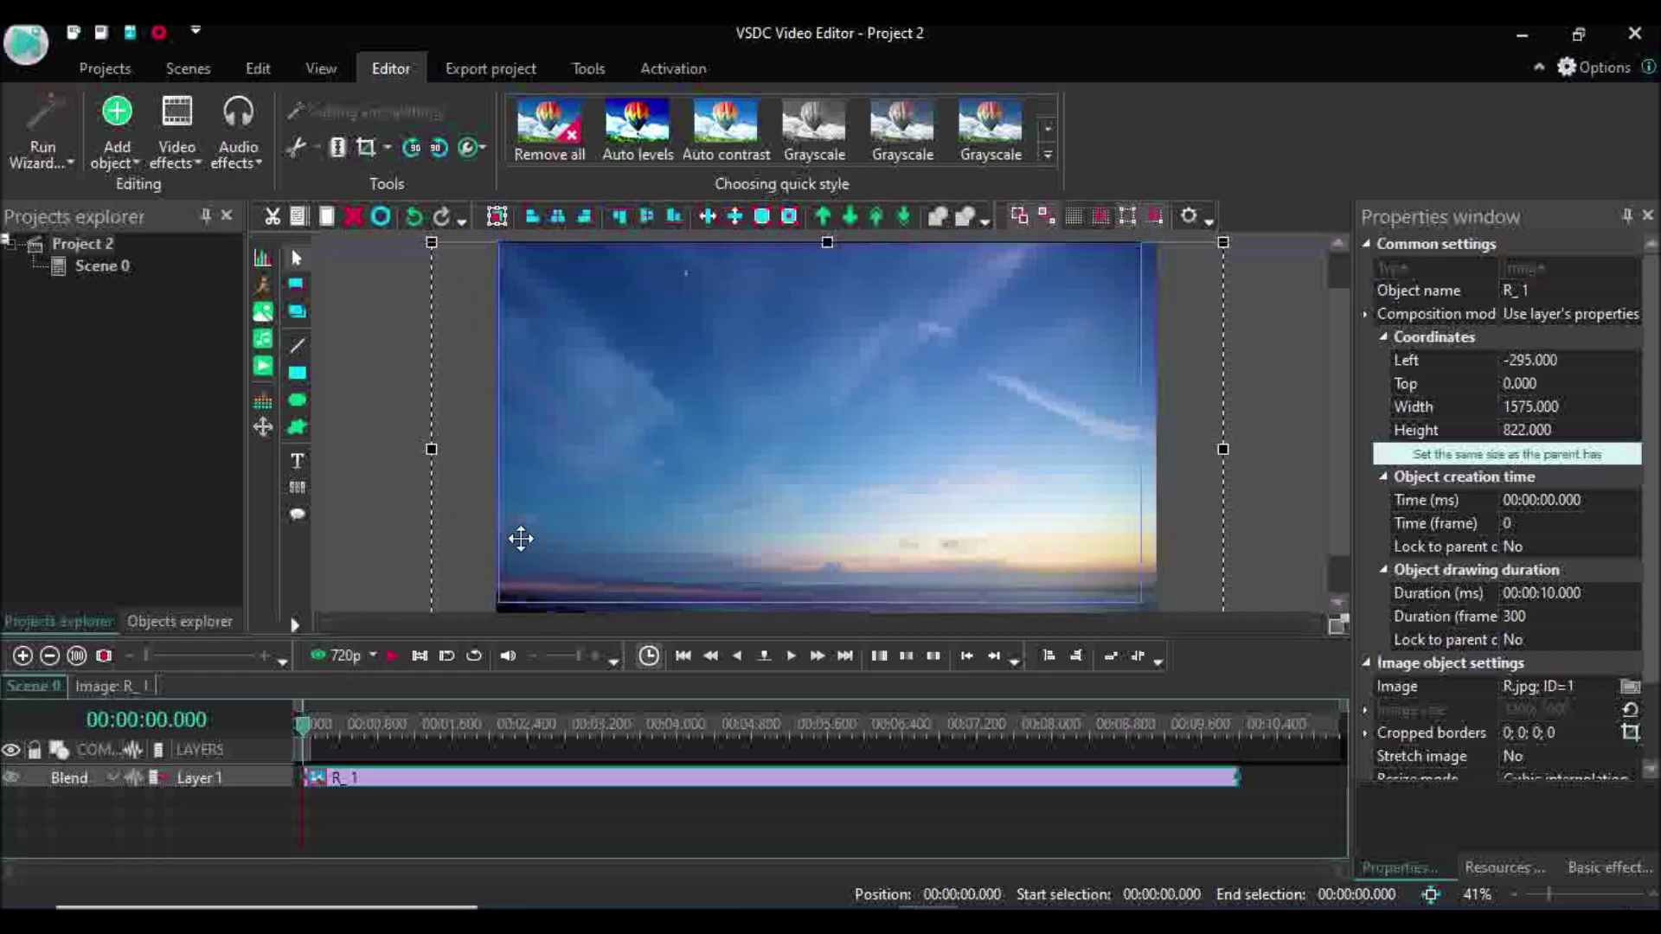
left_click(1272, 365)
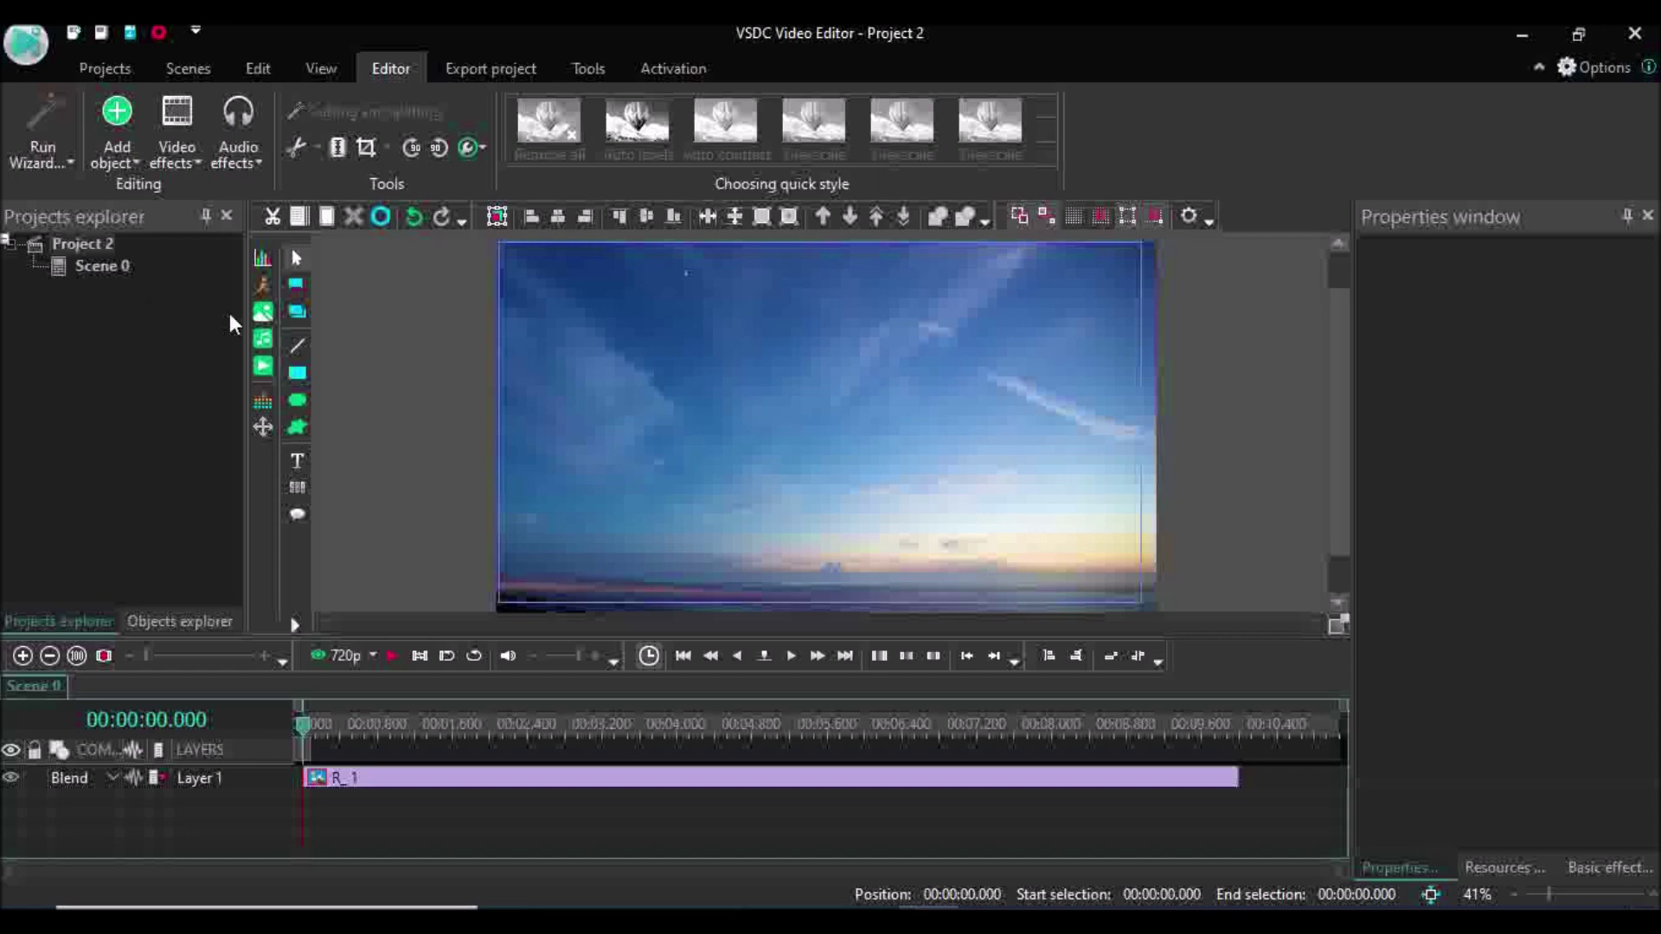
Step: Add the blue sky time-lapse clouds video on a new layer at the scene start, and extend the R image to match its length
left_click(258, 318)
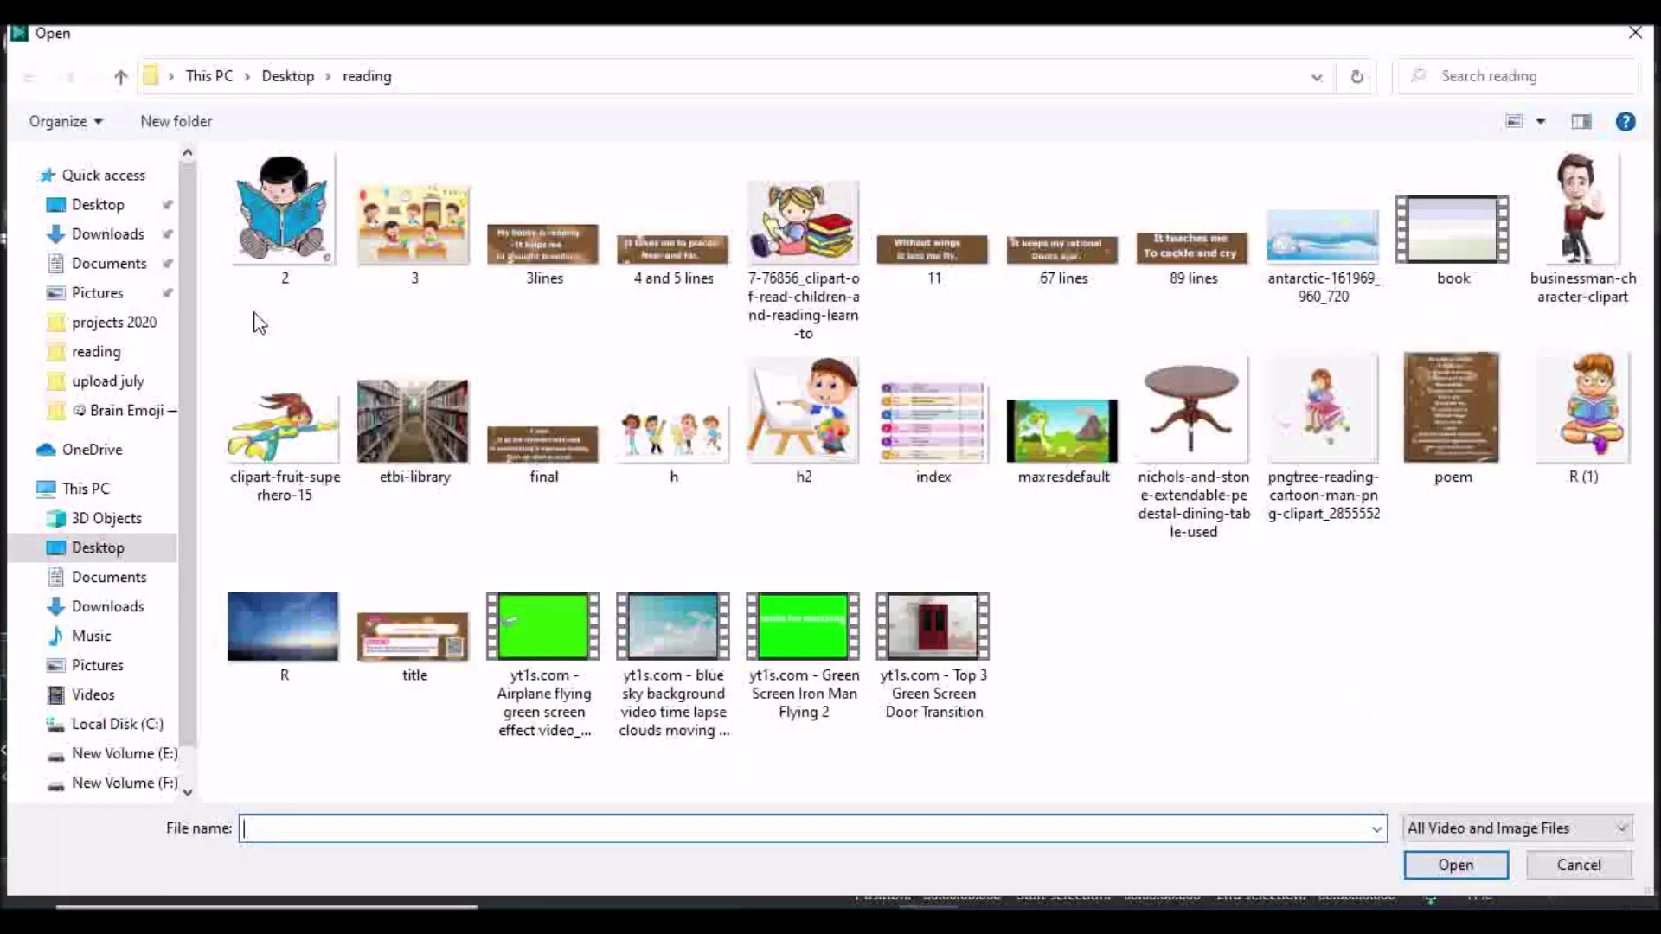
left_click(671, 644)
left_click(1445, 864)
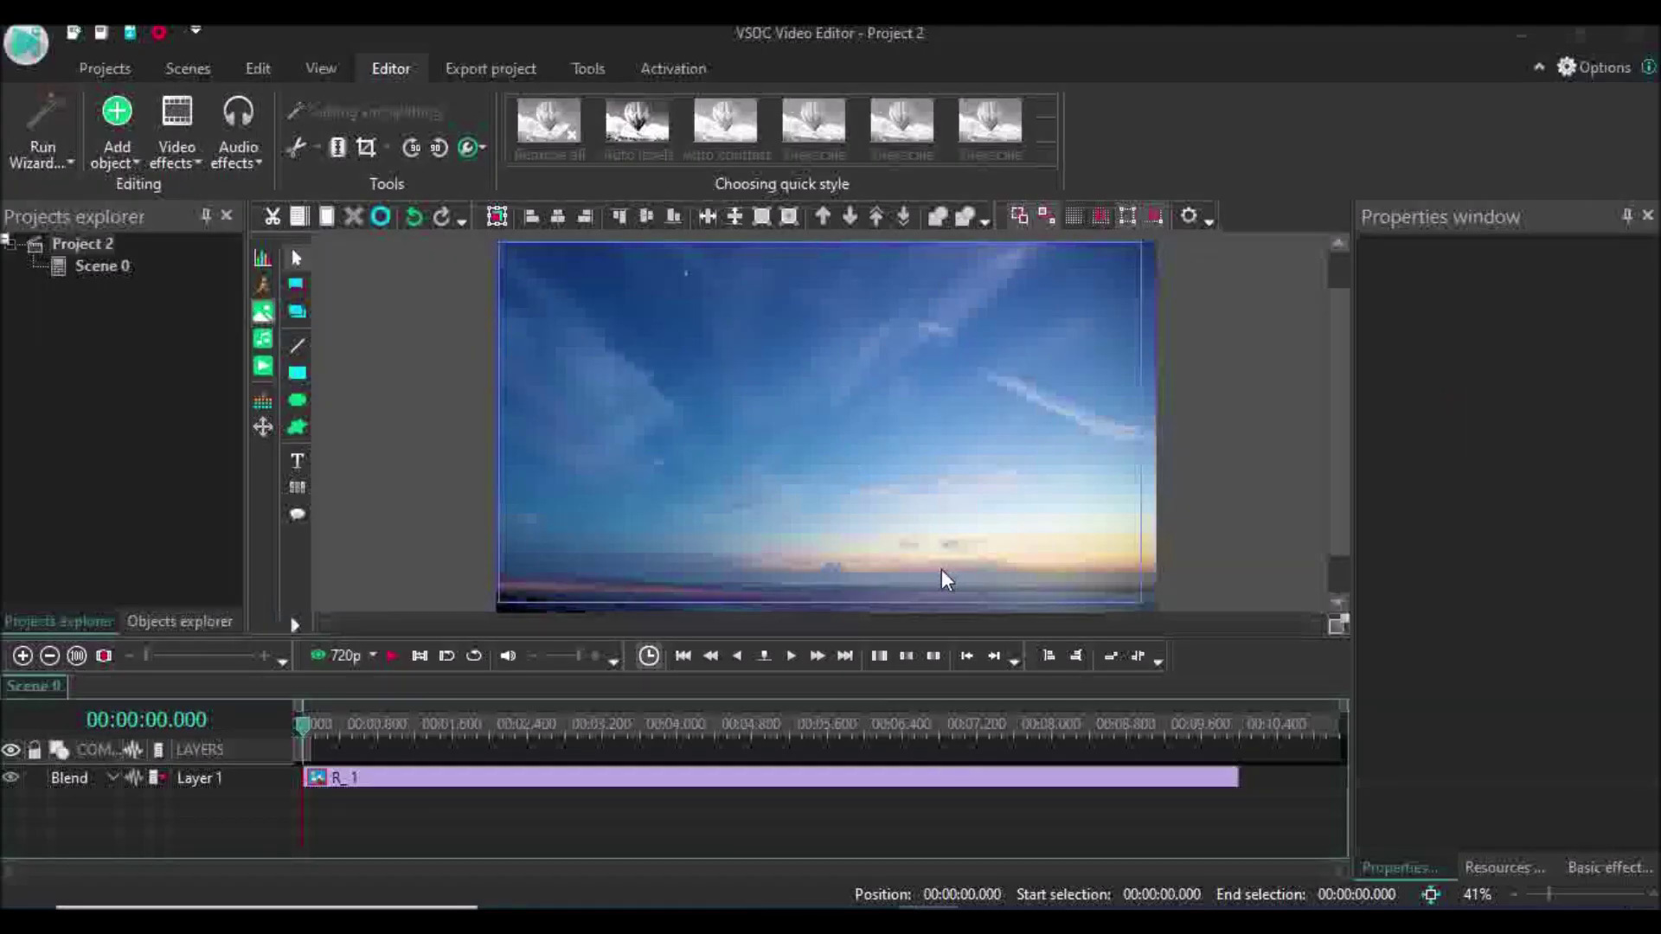
left_click(1024, 588)
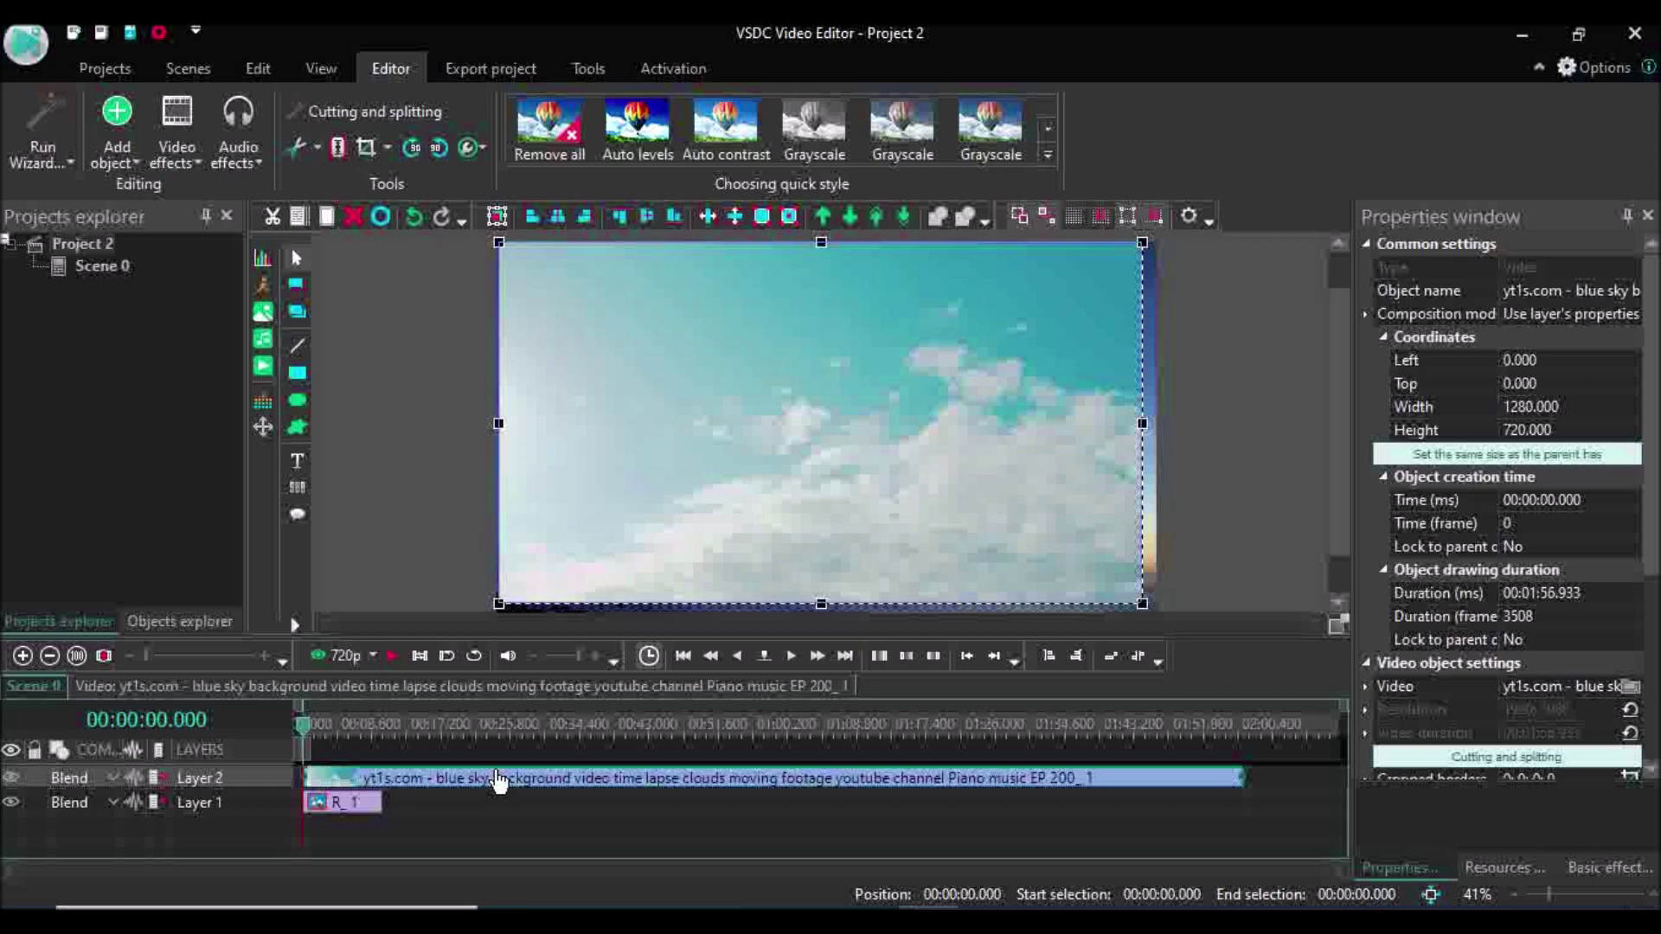
left_click(345, 807)
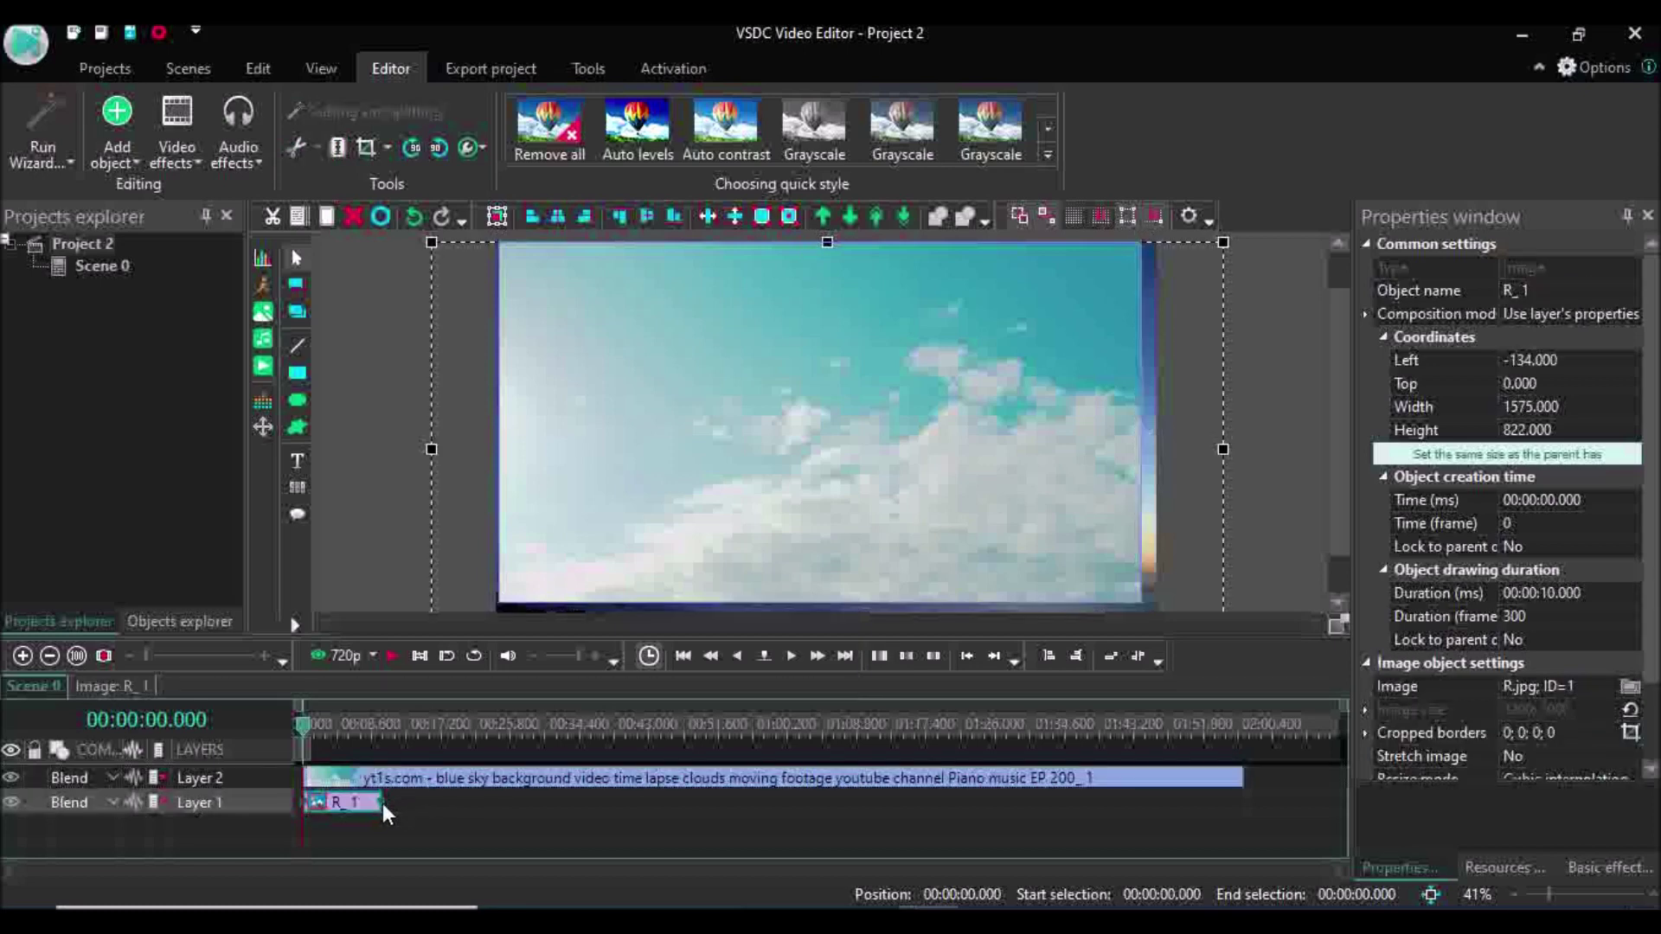
left_click_drag(382, 803, 1243, 825)
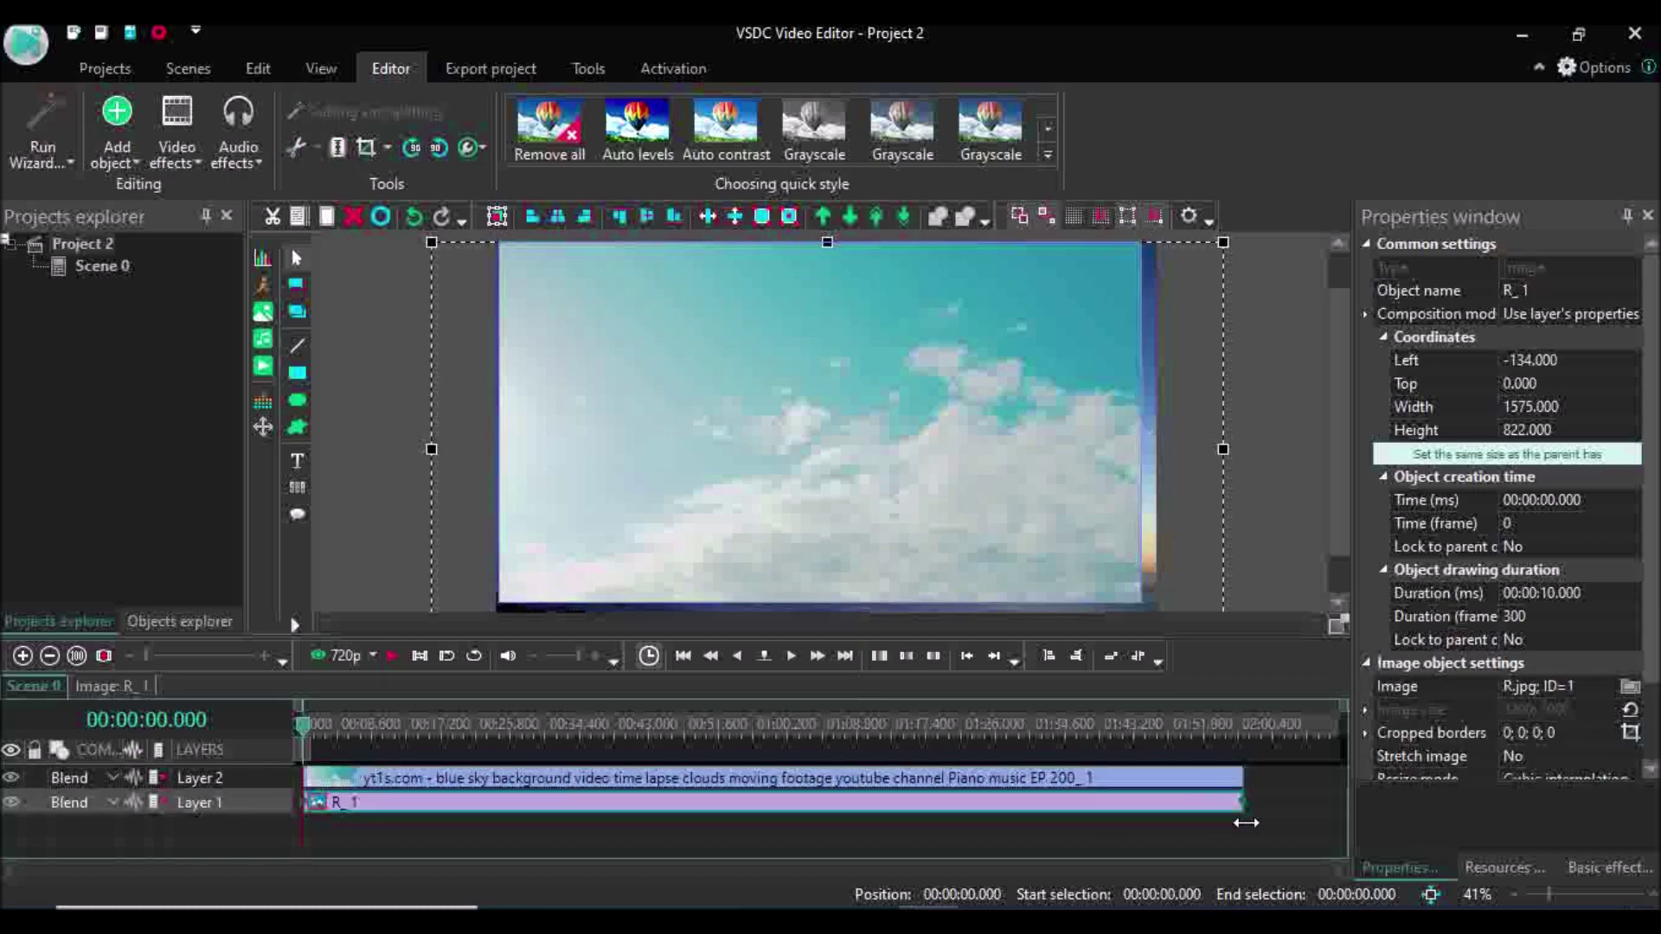
Step: Reduce the blue sky video's opacity to 48% and preview the blend with the R image
left_click(602, 365)
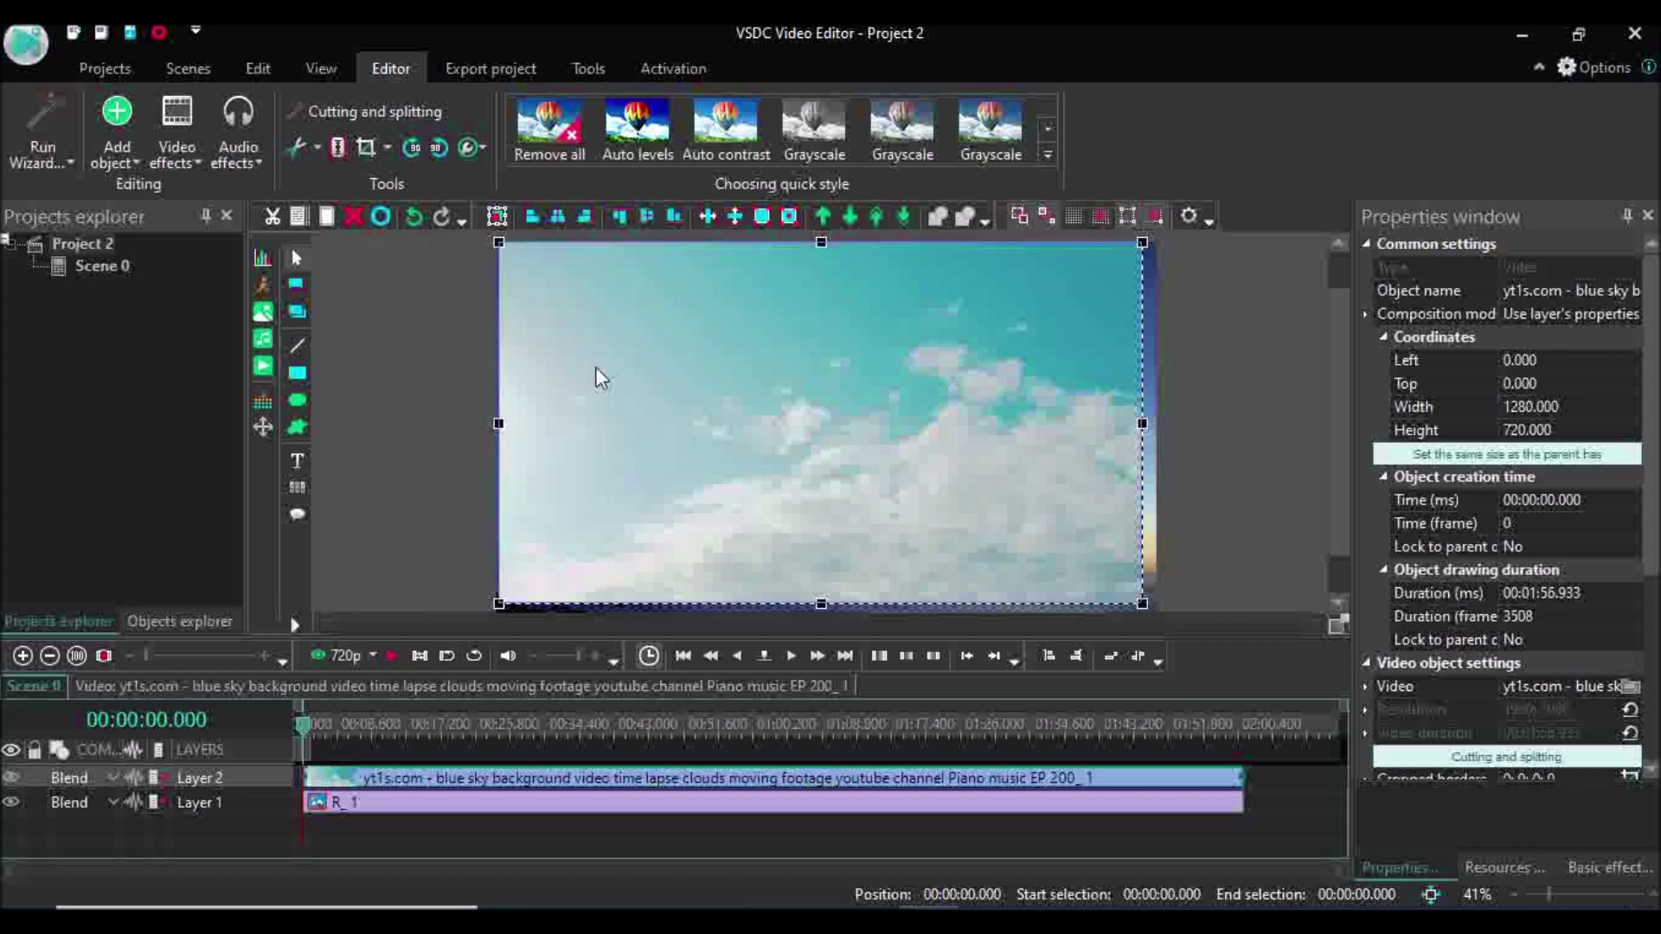
left_click(468, 147)
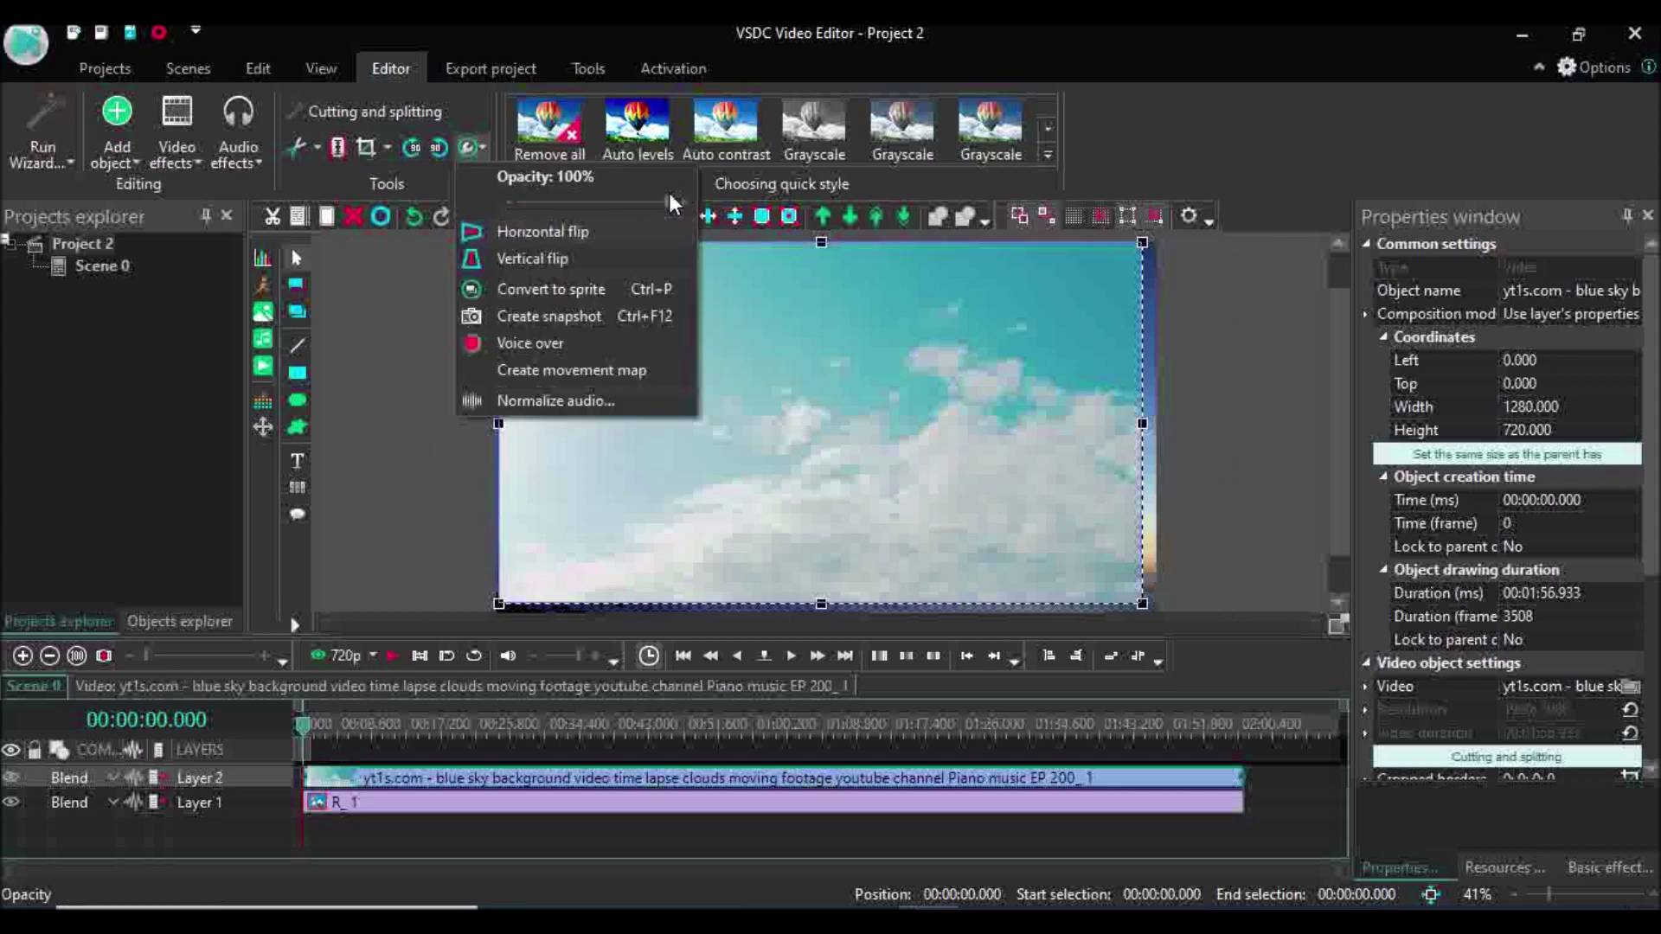
left_click_drag(668, 201, 595, 199)
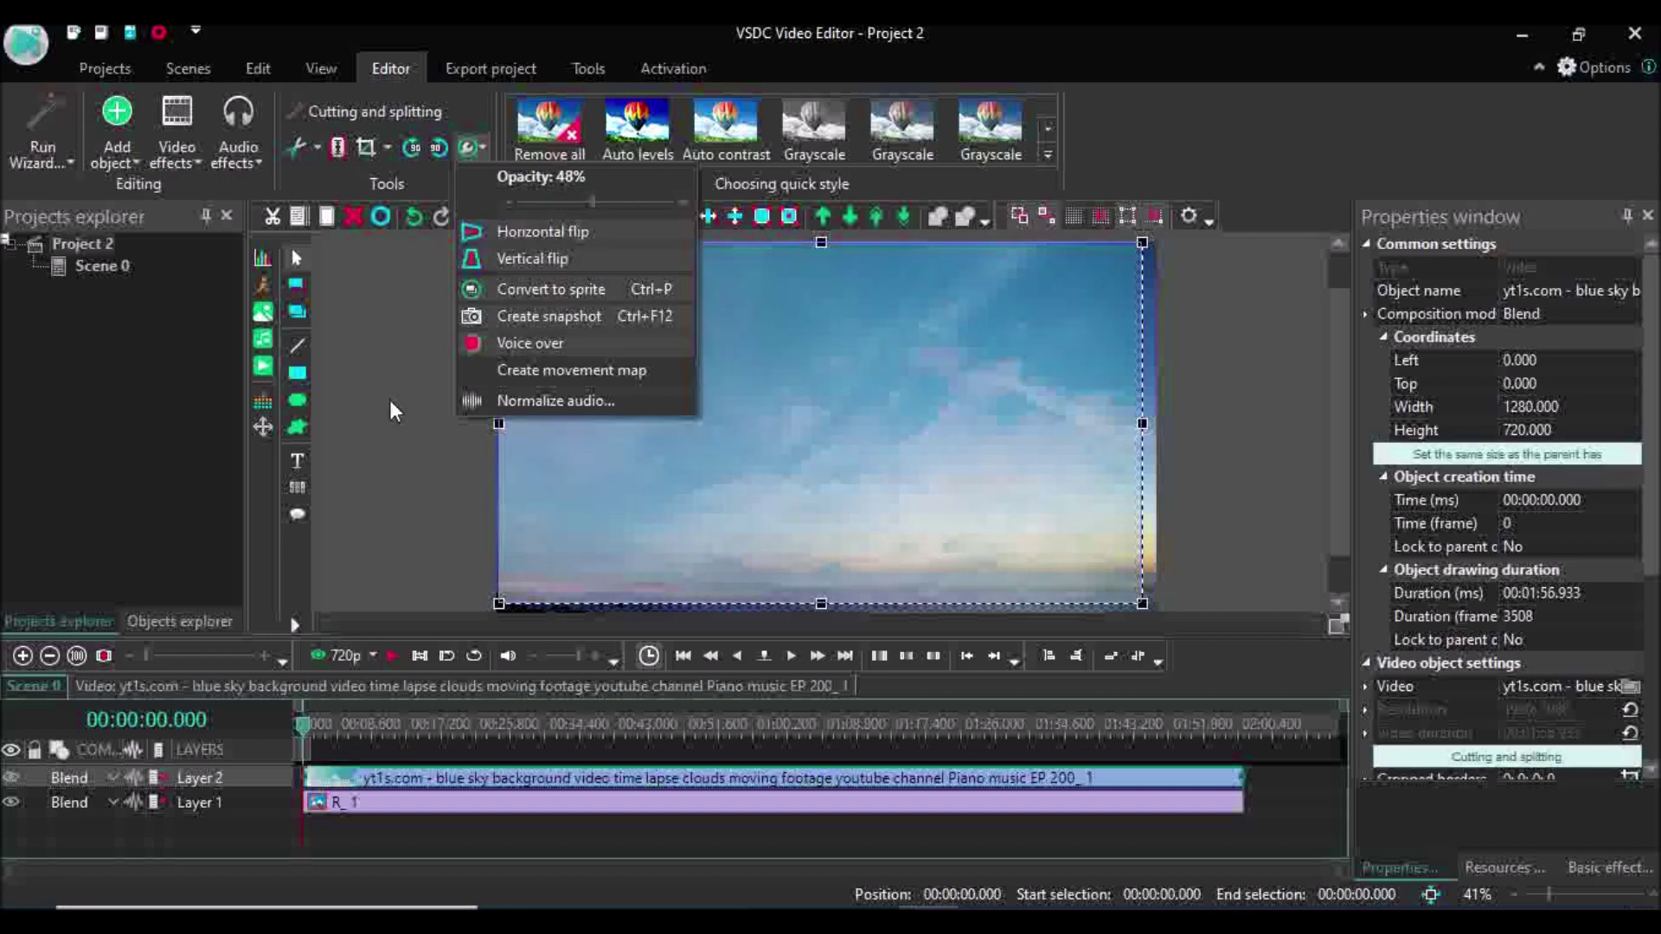
left_click(314, 458)
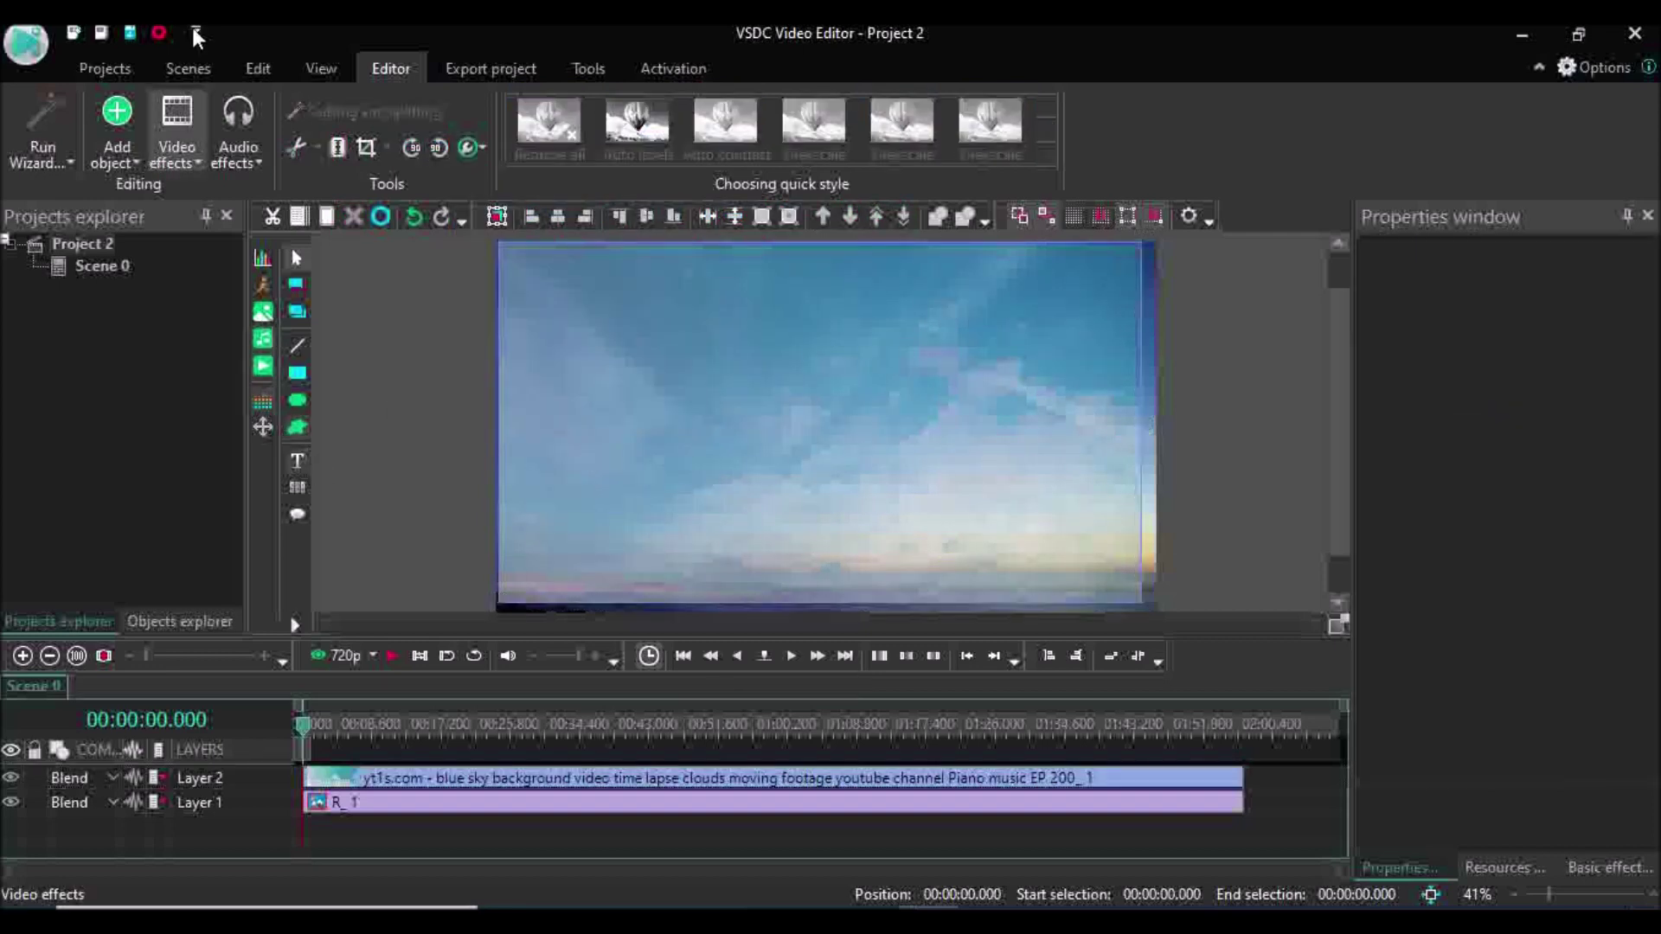
left_click(389, 655)
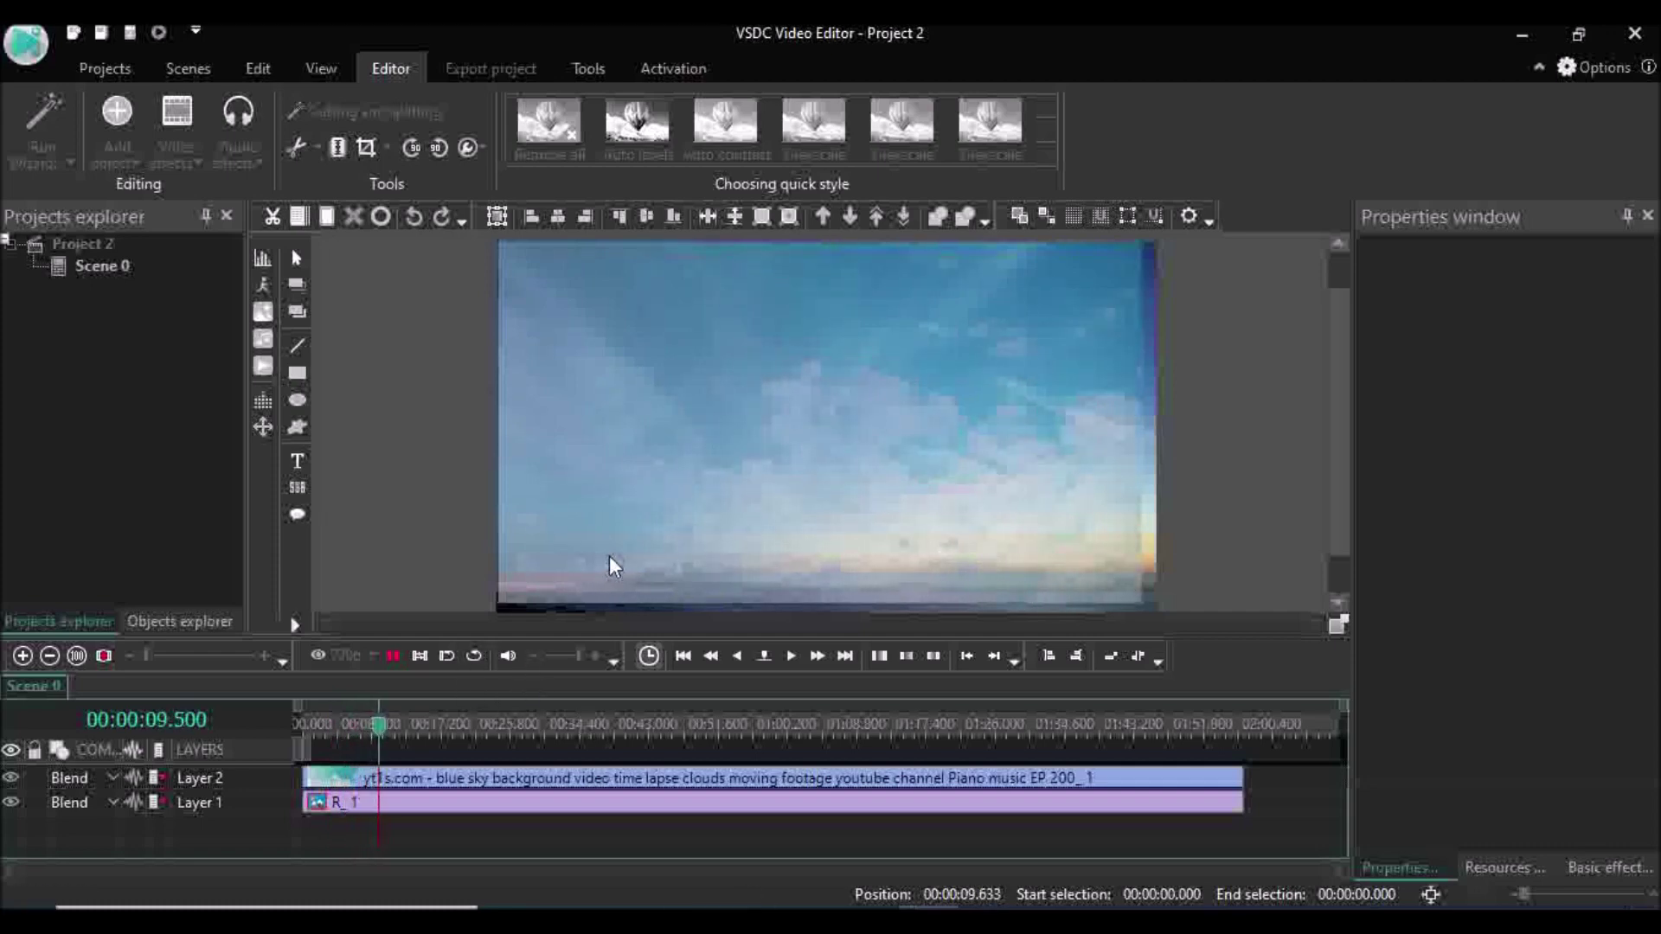
left_click(392, 656)
Step: Crop the lower part off the blue sky video, leaving a 1920x910 area
left_click(470, 782)
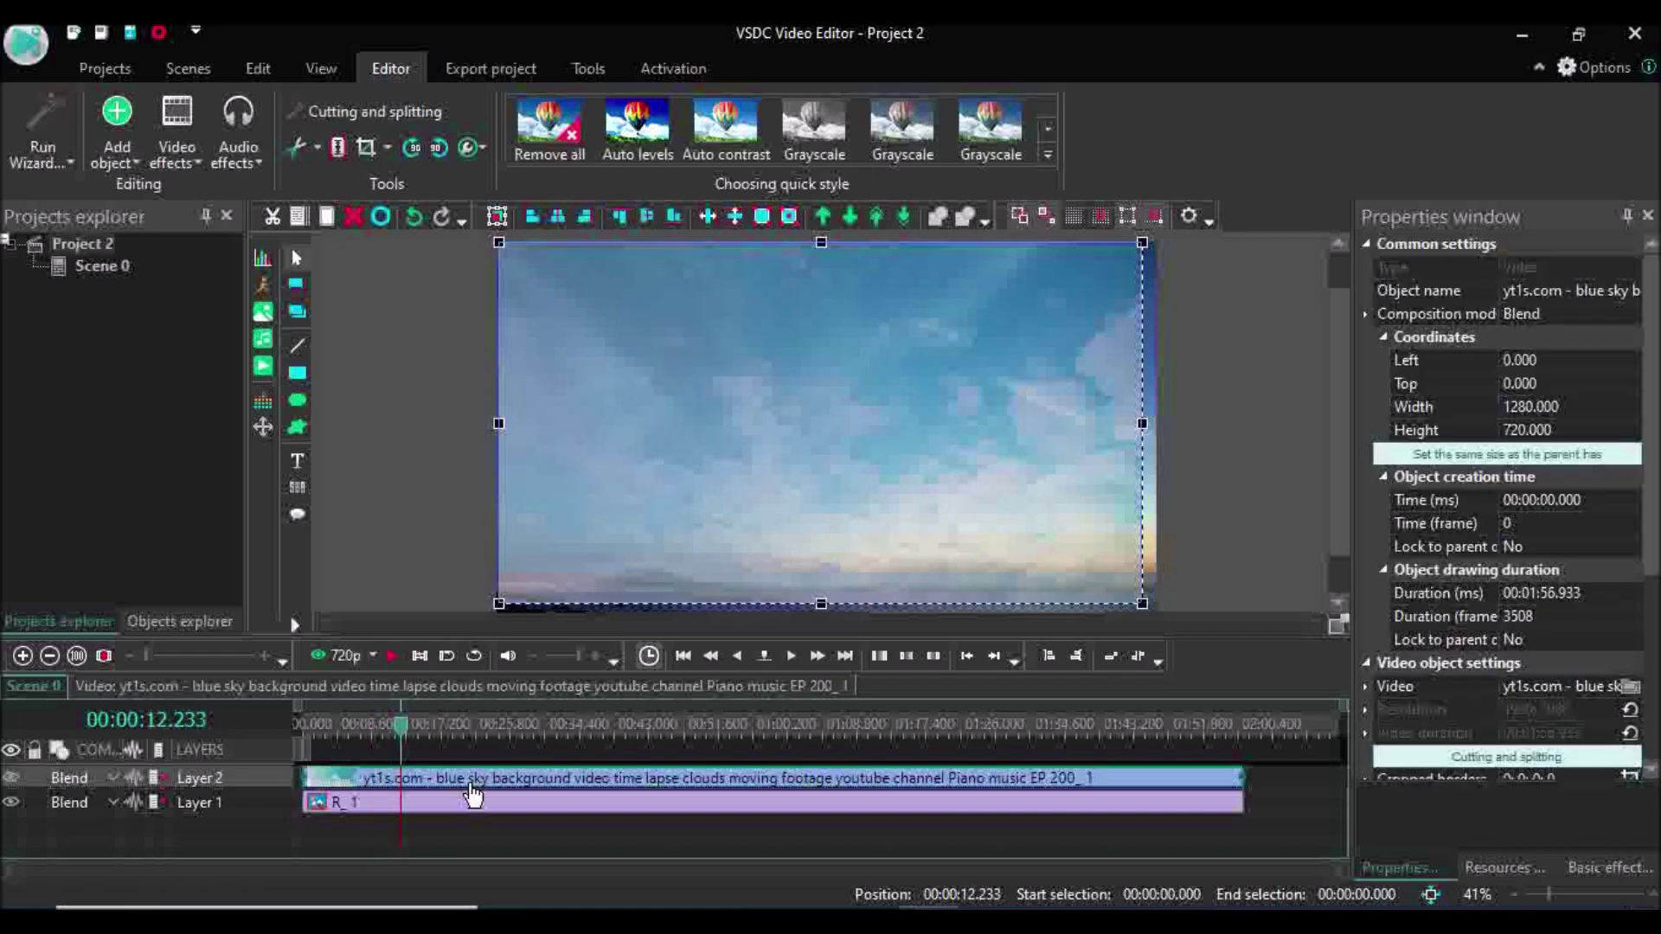
left_click(350, 144)
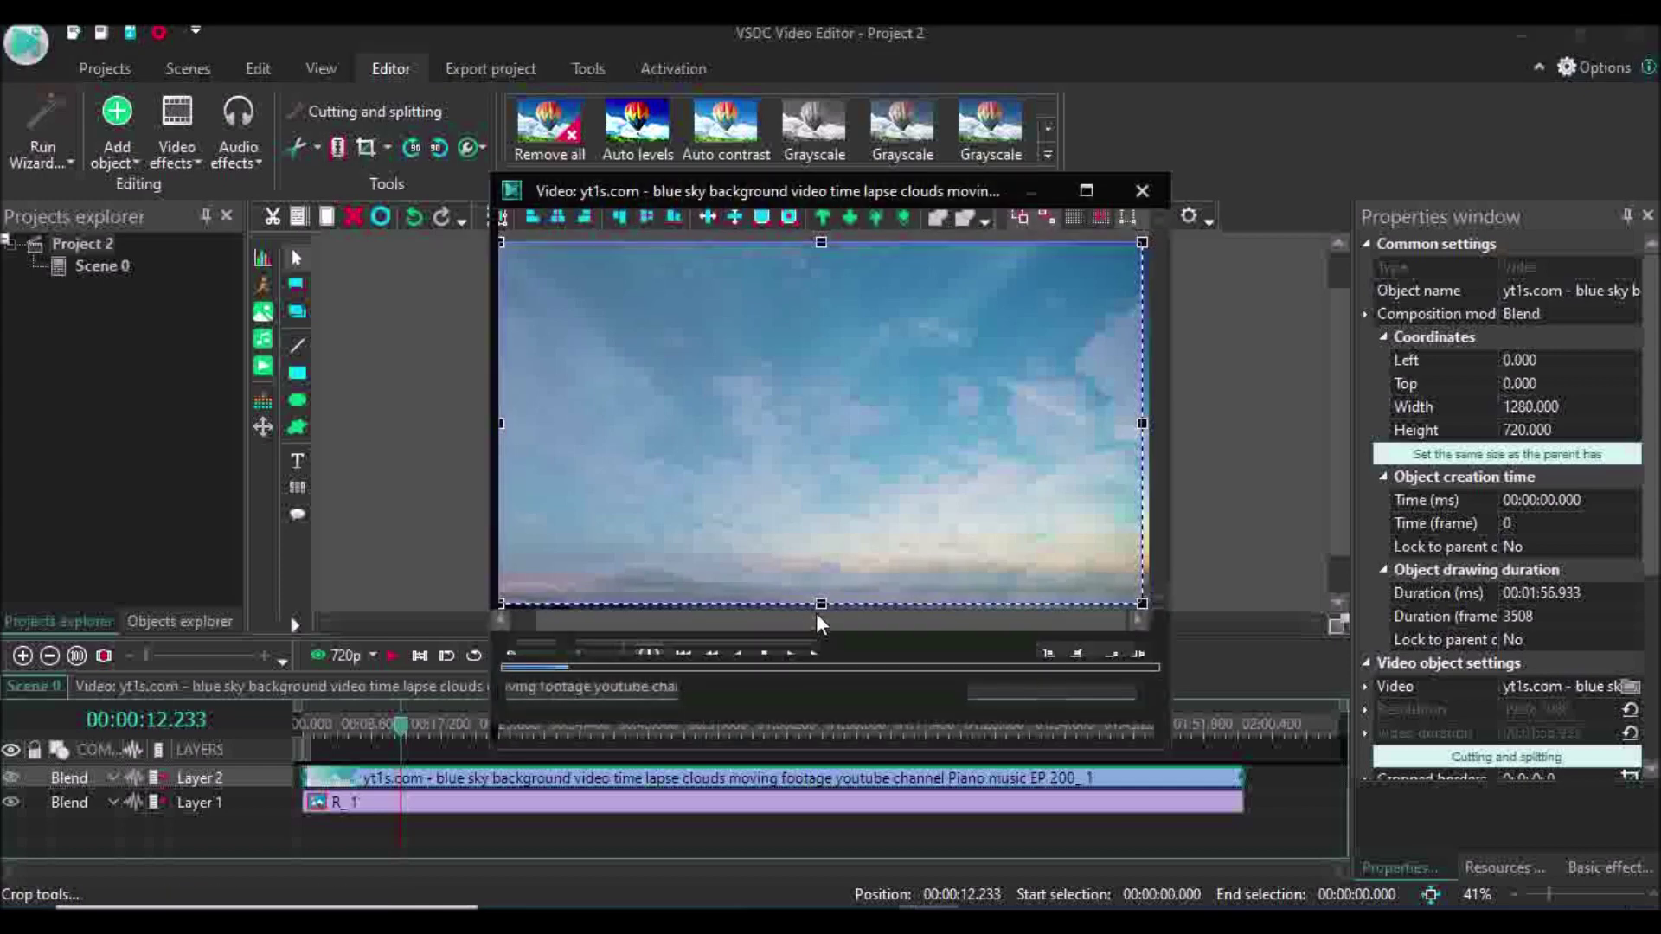
left_click_drag(803, 595, 802, 536)
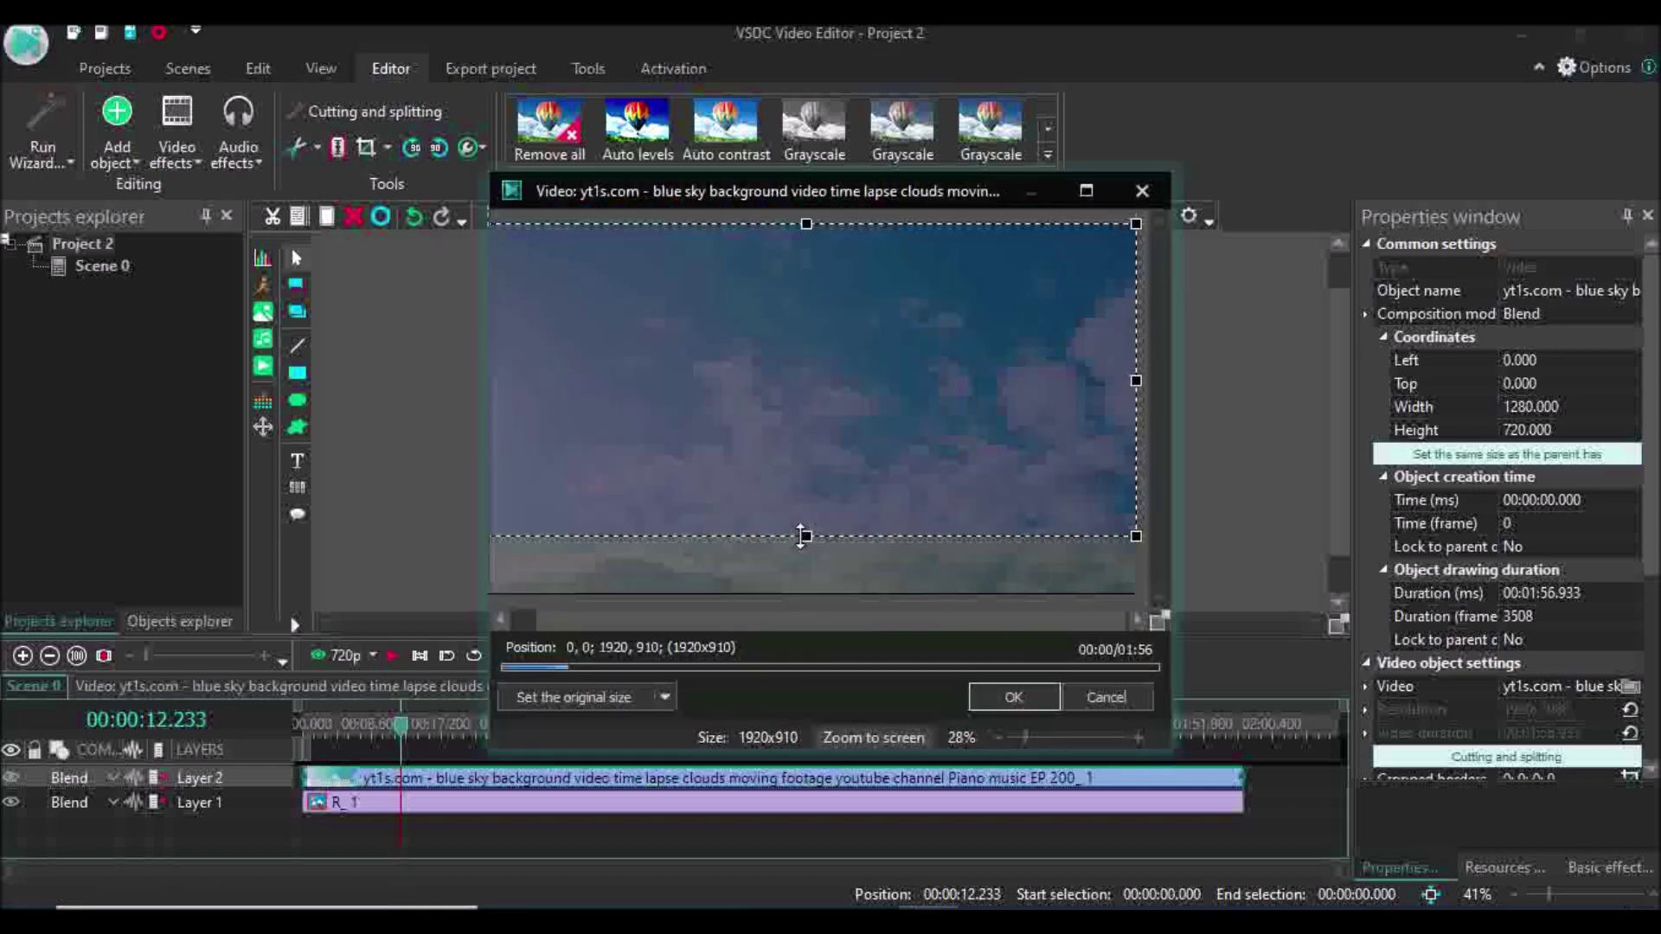
left_click(1007, 696)
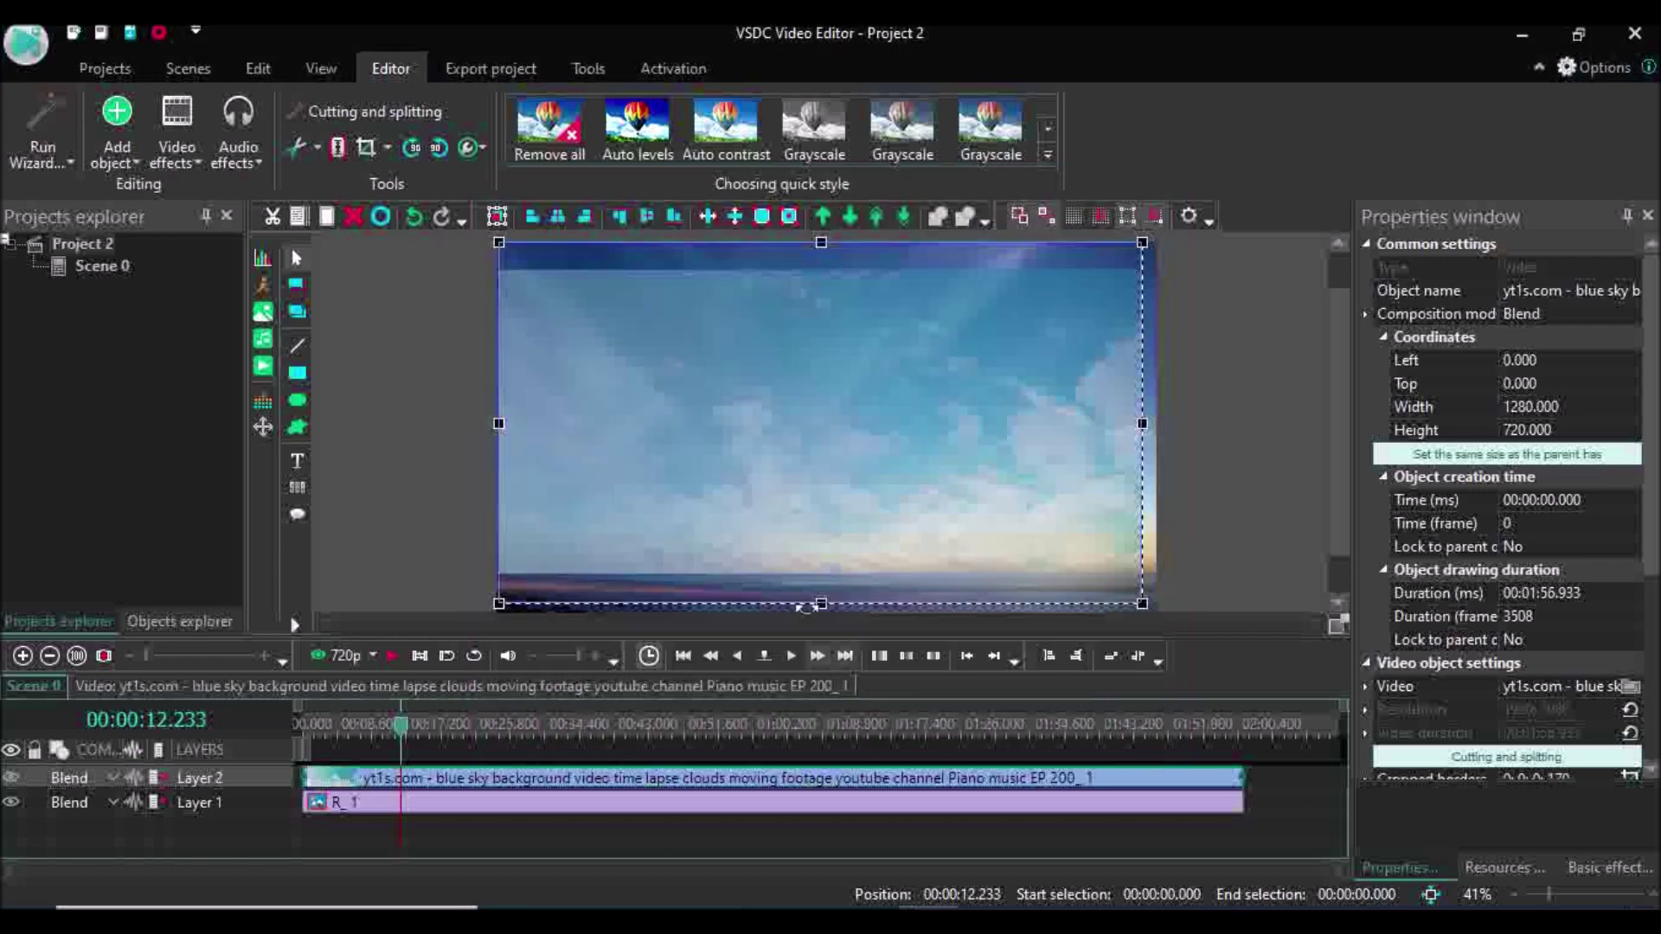
Step: Enlarge the cropped blue sky video to about 1732 × 1540 and place it at about -337 left, -451 top, covering the sky above the sea
left_click_drag(765, 463, 756, 471)
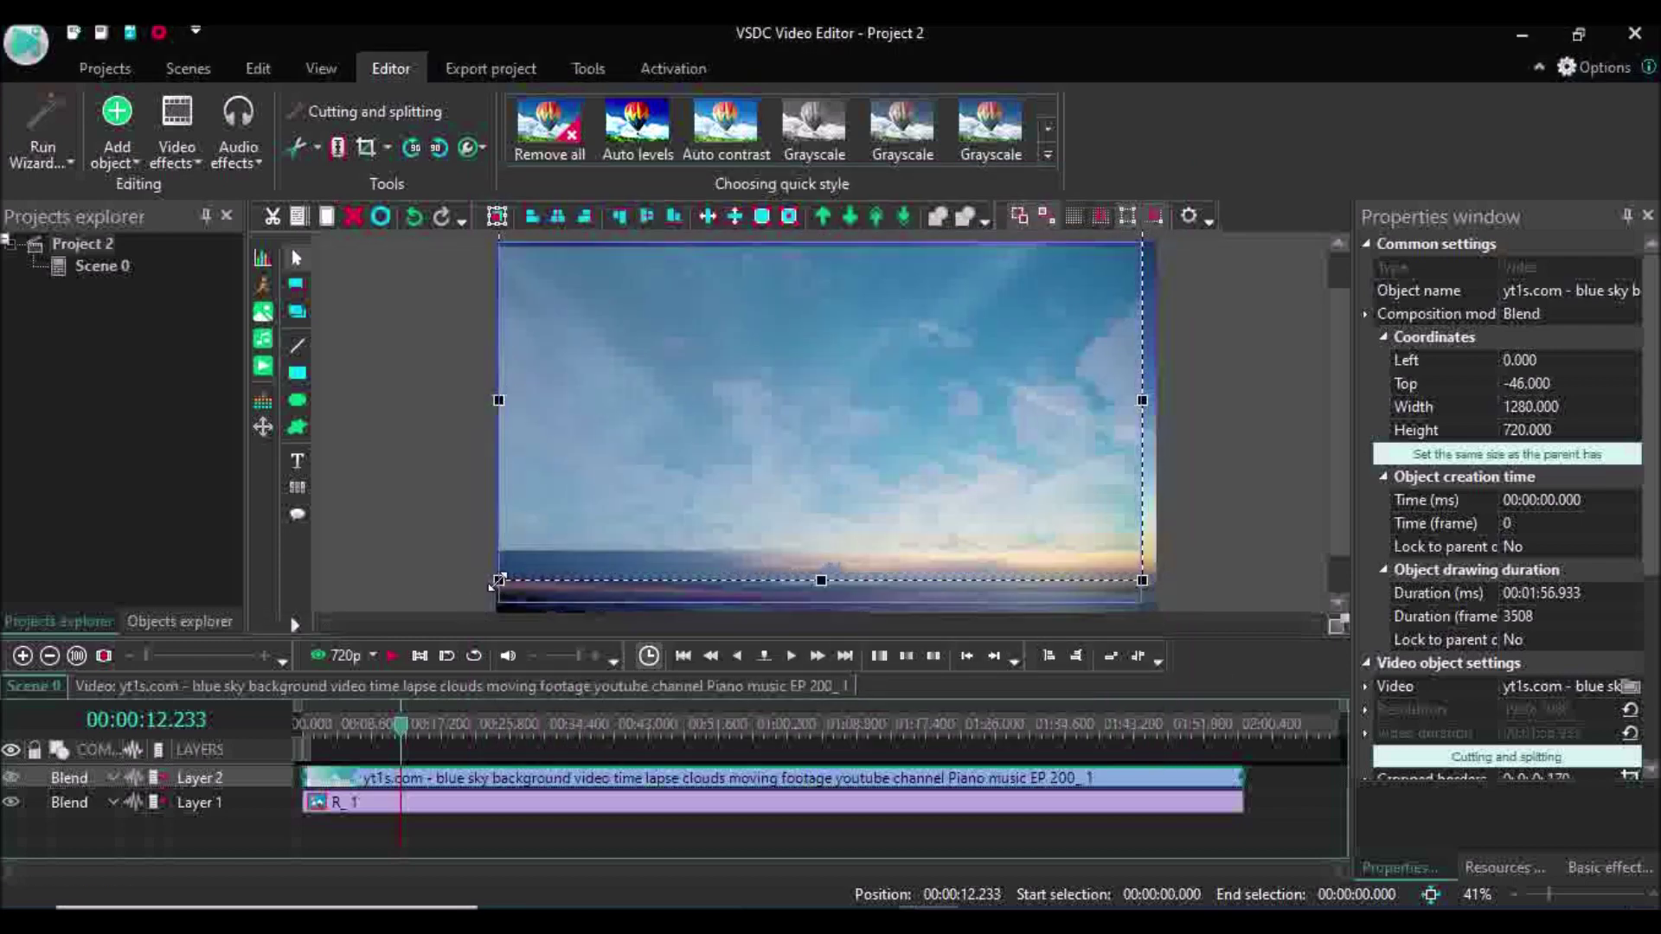
left_click_drag(498, 580, 446, 655)
left_click_drag(448, 538, 515, 538)
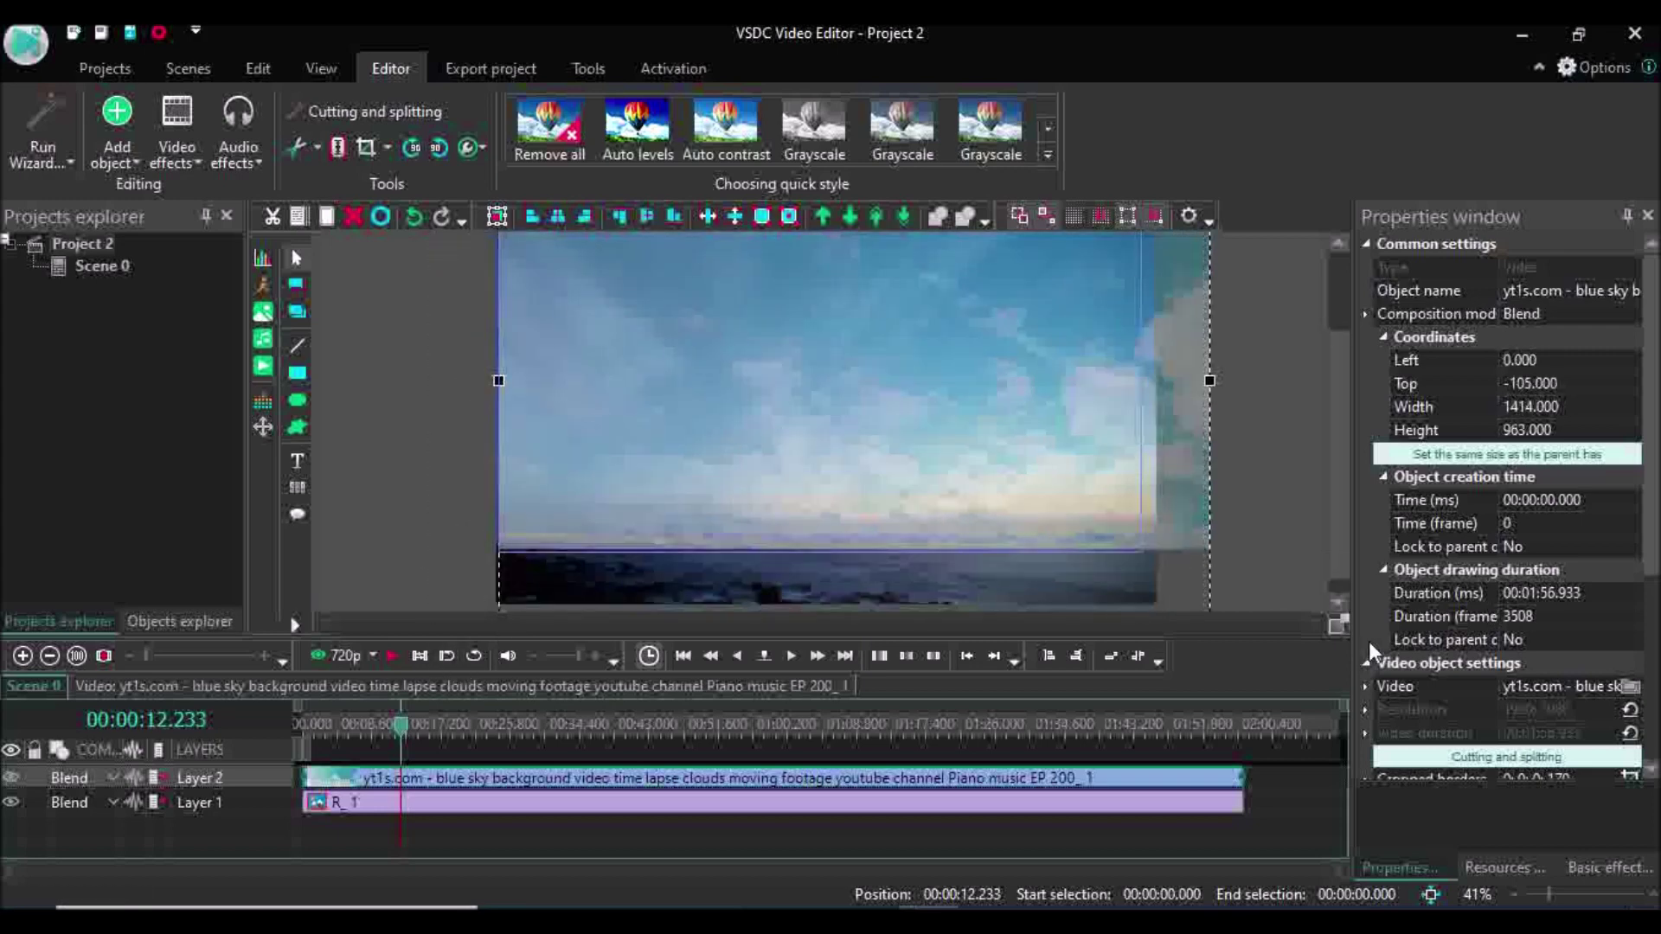
left_click(1281, 590)
mouse_move(1336, 558)
left_mouse_down()
mouse_move(1321, 466)
mouse_move(1315, 550)
left_mouse_up()
left_click_drag(1197, 502, 1174, 556)
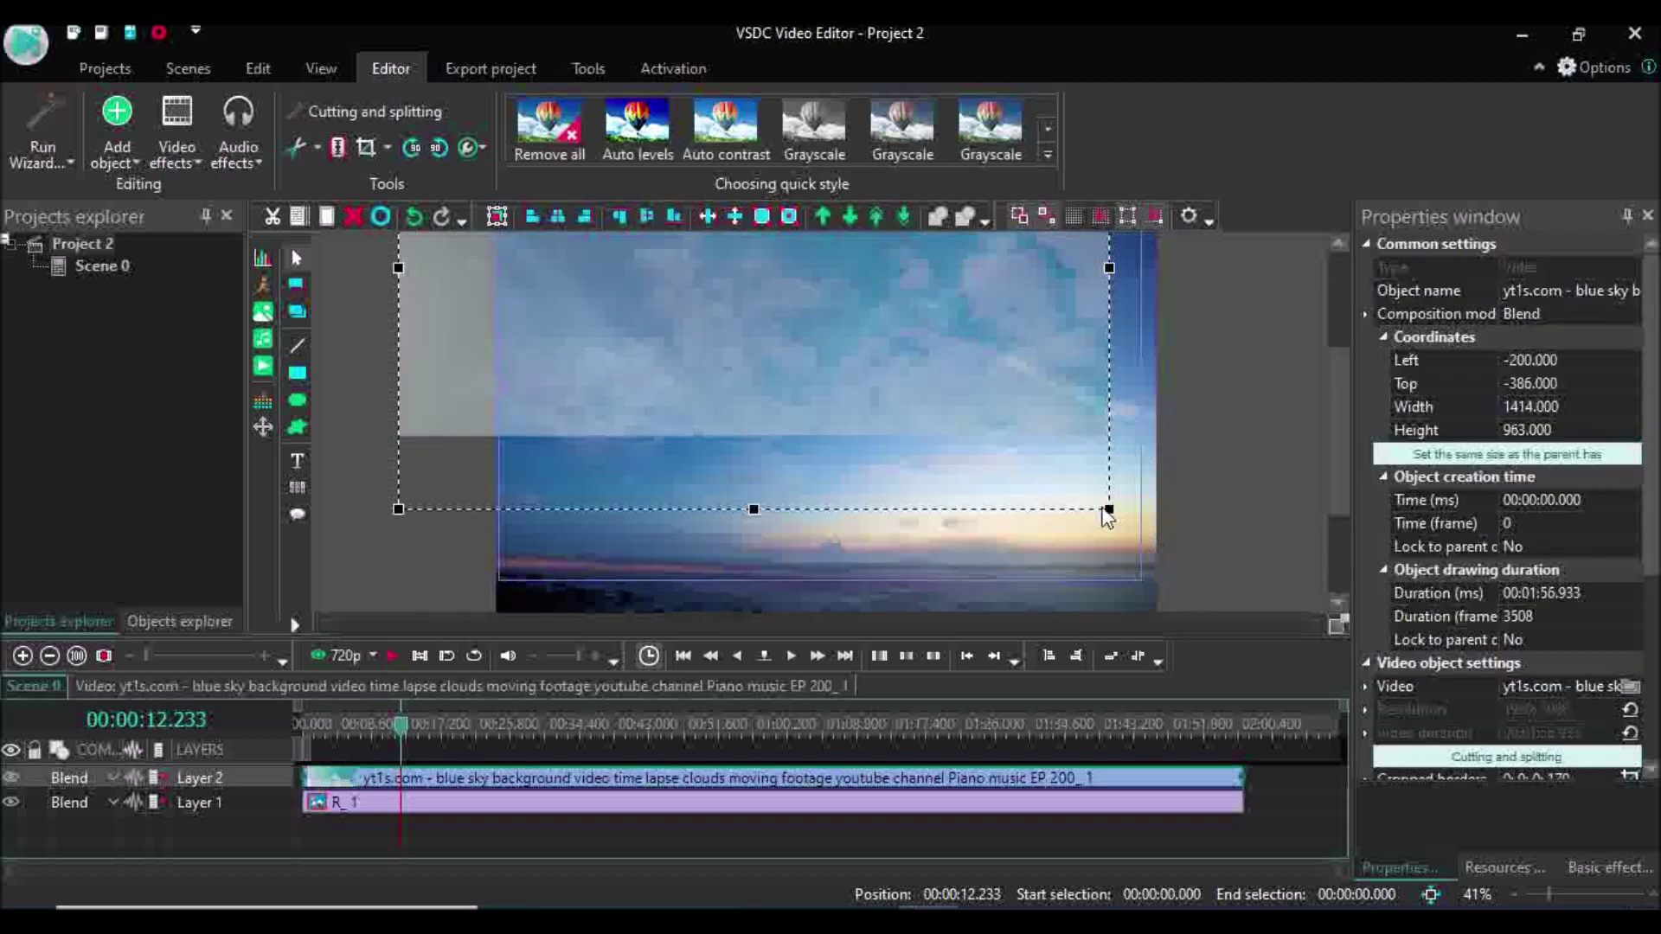
left_click_drag(1108, 510, 1146, 407)
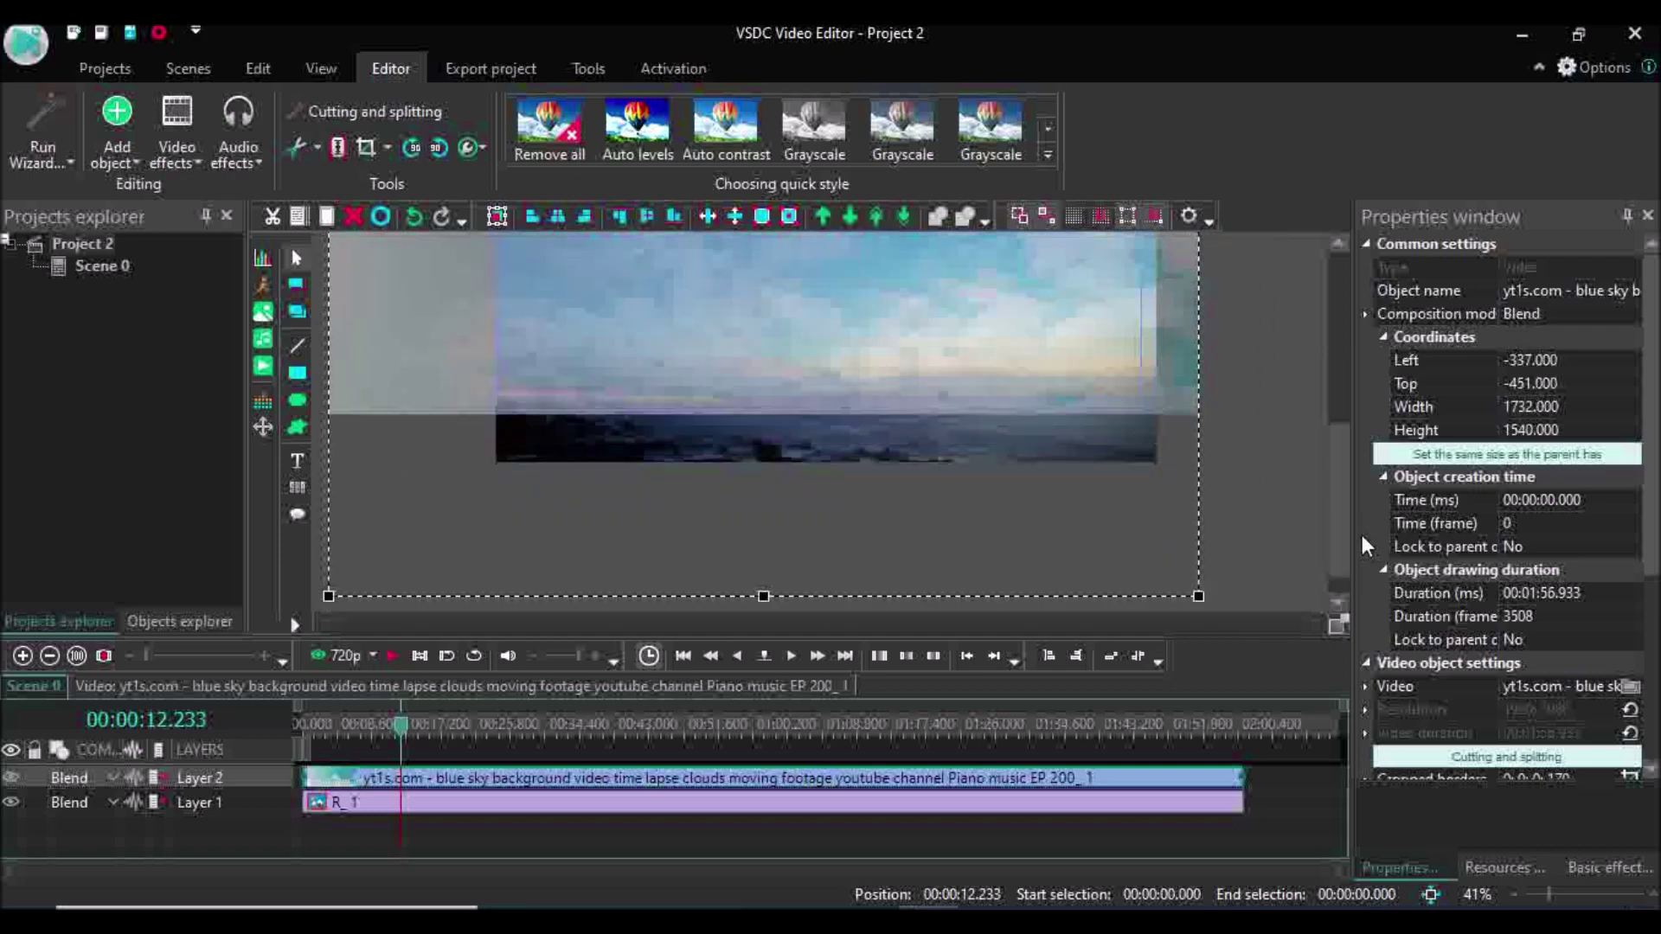
left_click_drag(1331, 551, 1336, 479)
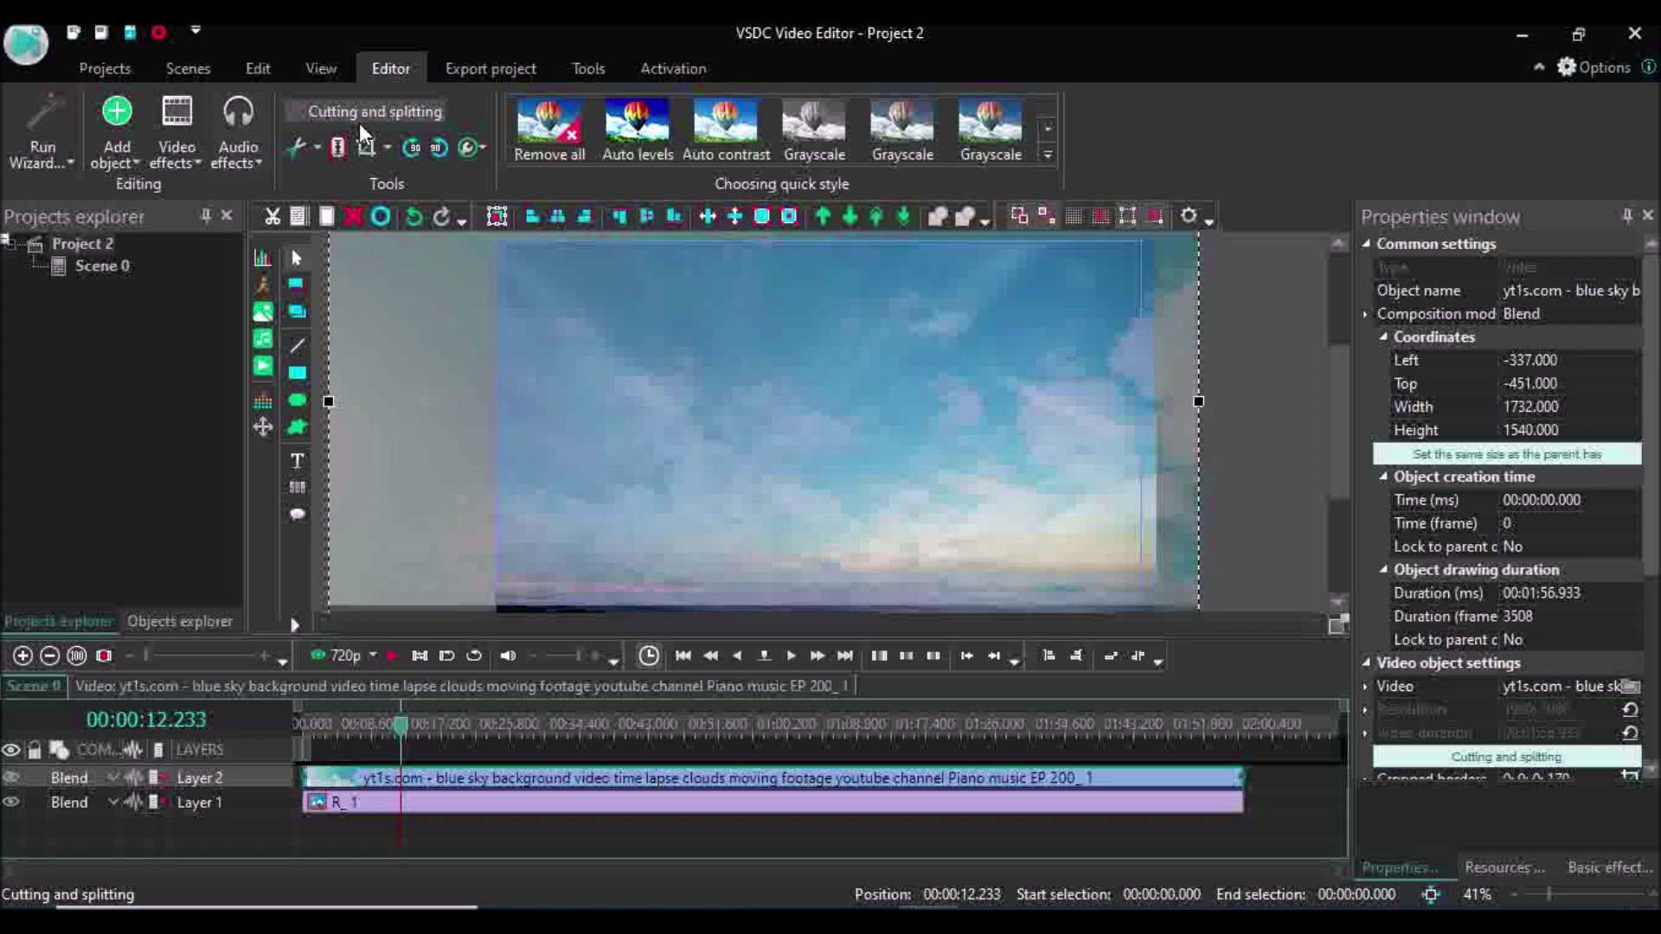
Step: Preview the adjusted sky blend and return the cursor to the start of Scene 0
left_click(393, 657)
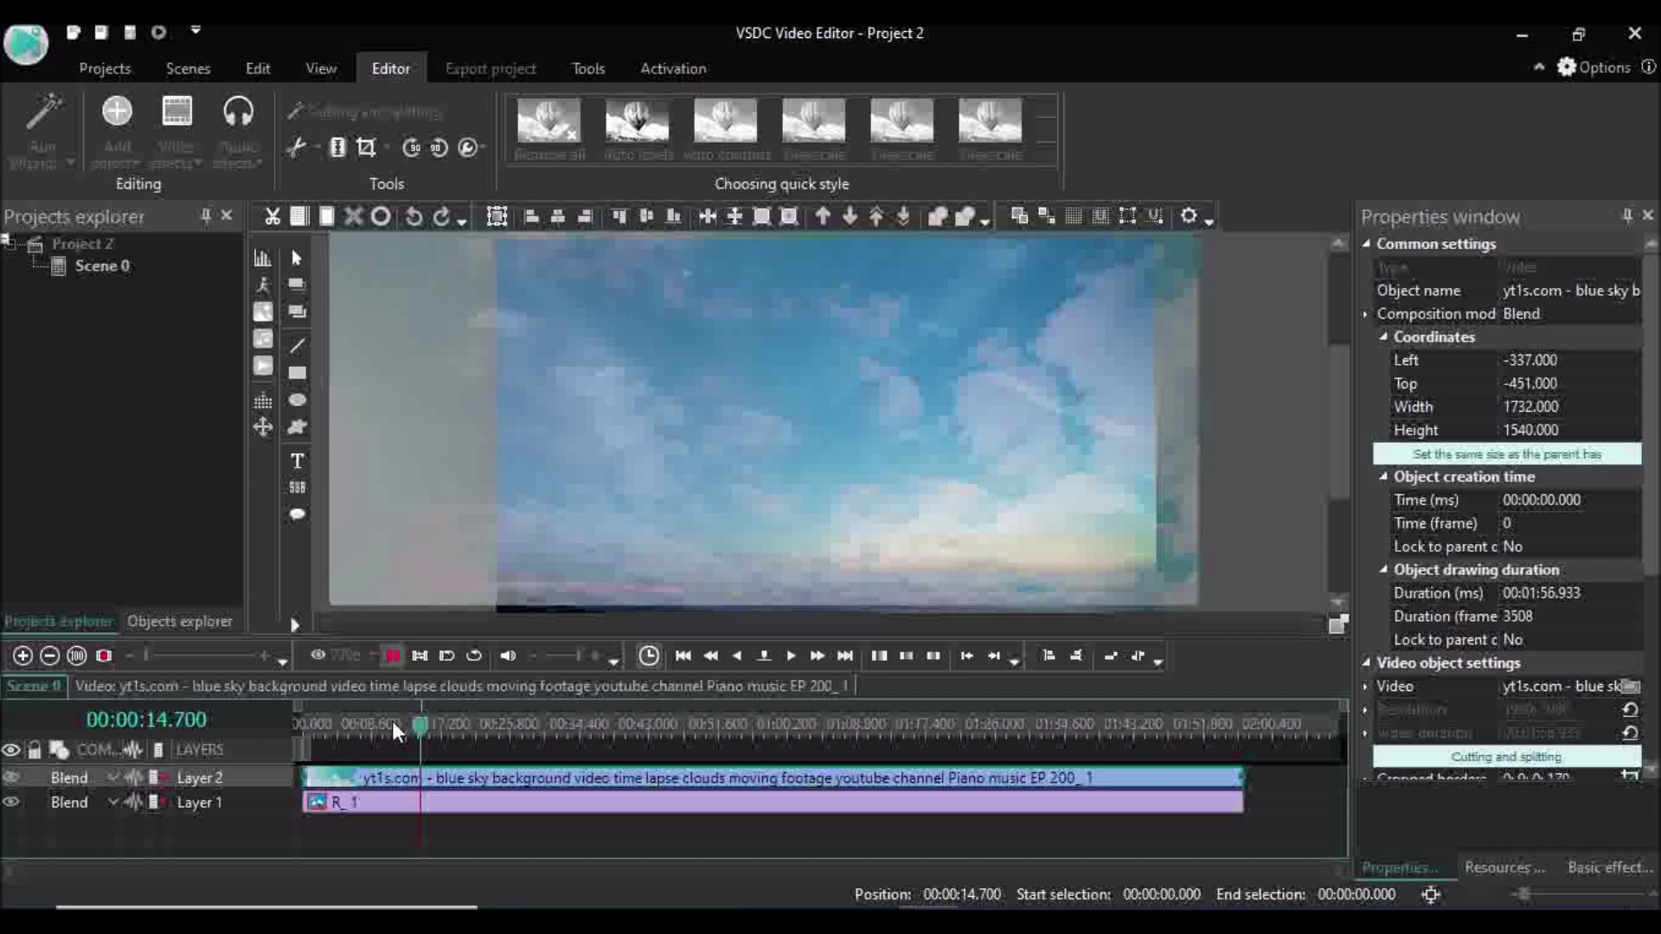
left_click_drag(419, 735, 85, 660)
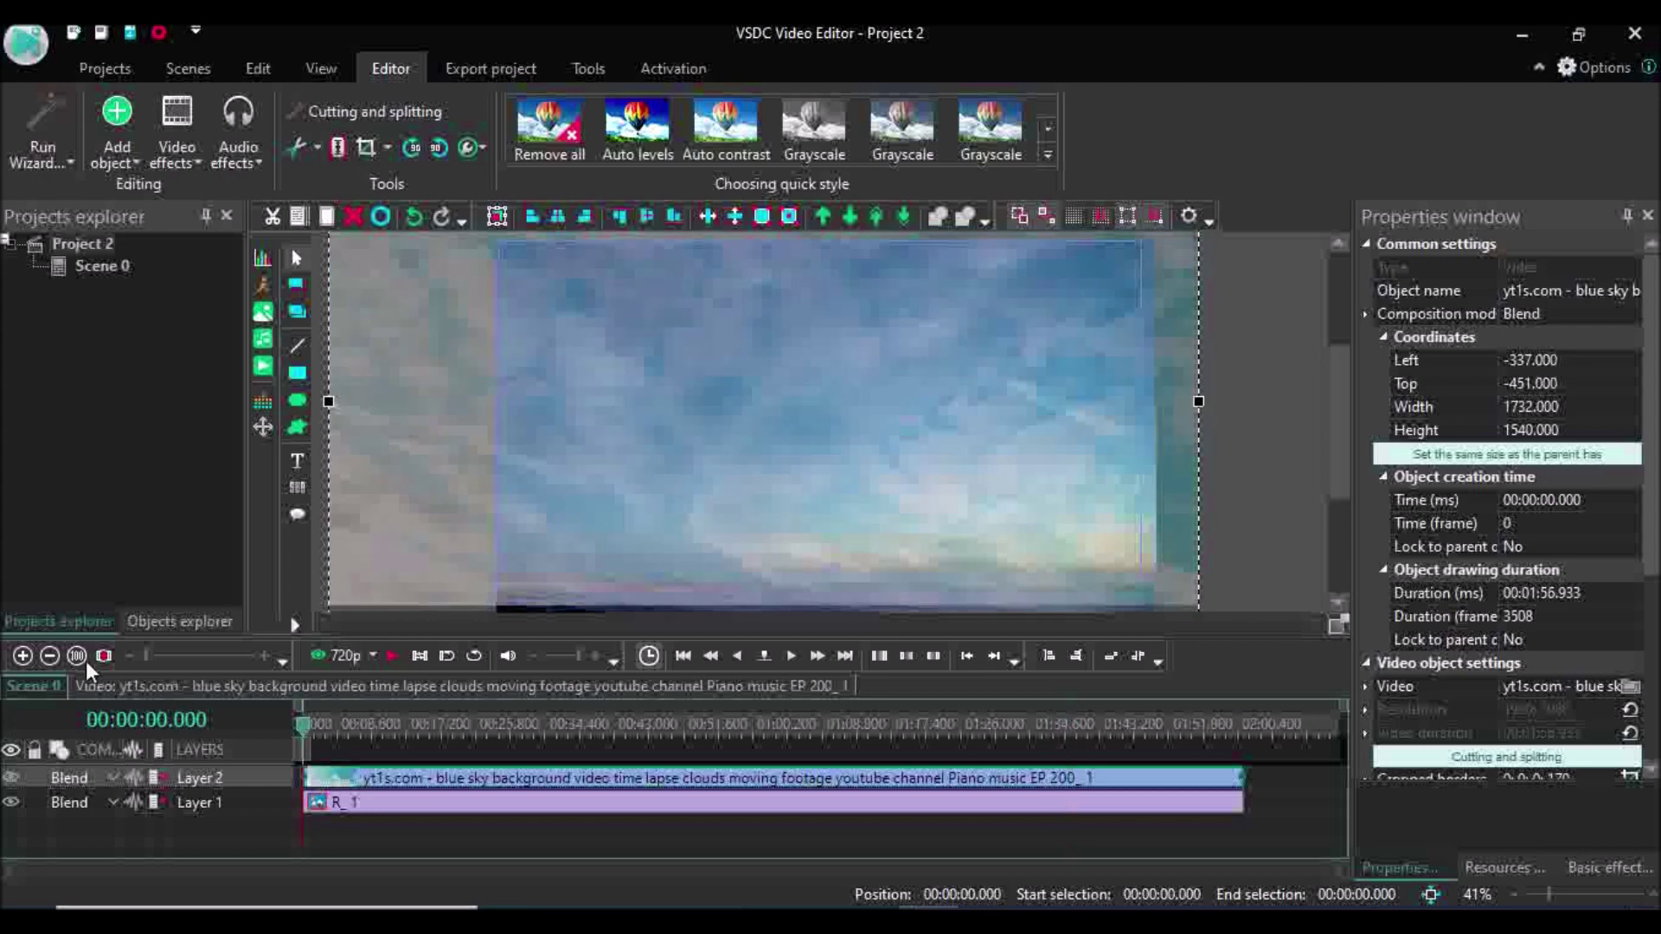
left_click(142, 685)
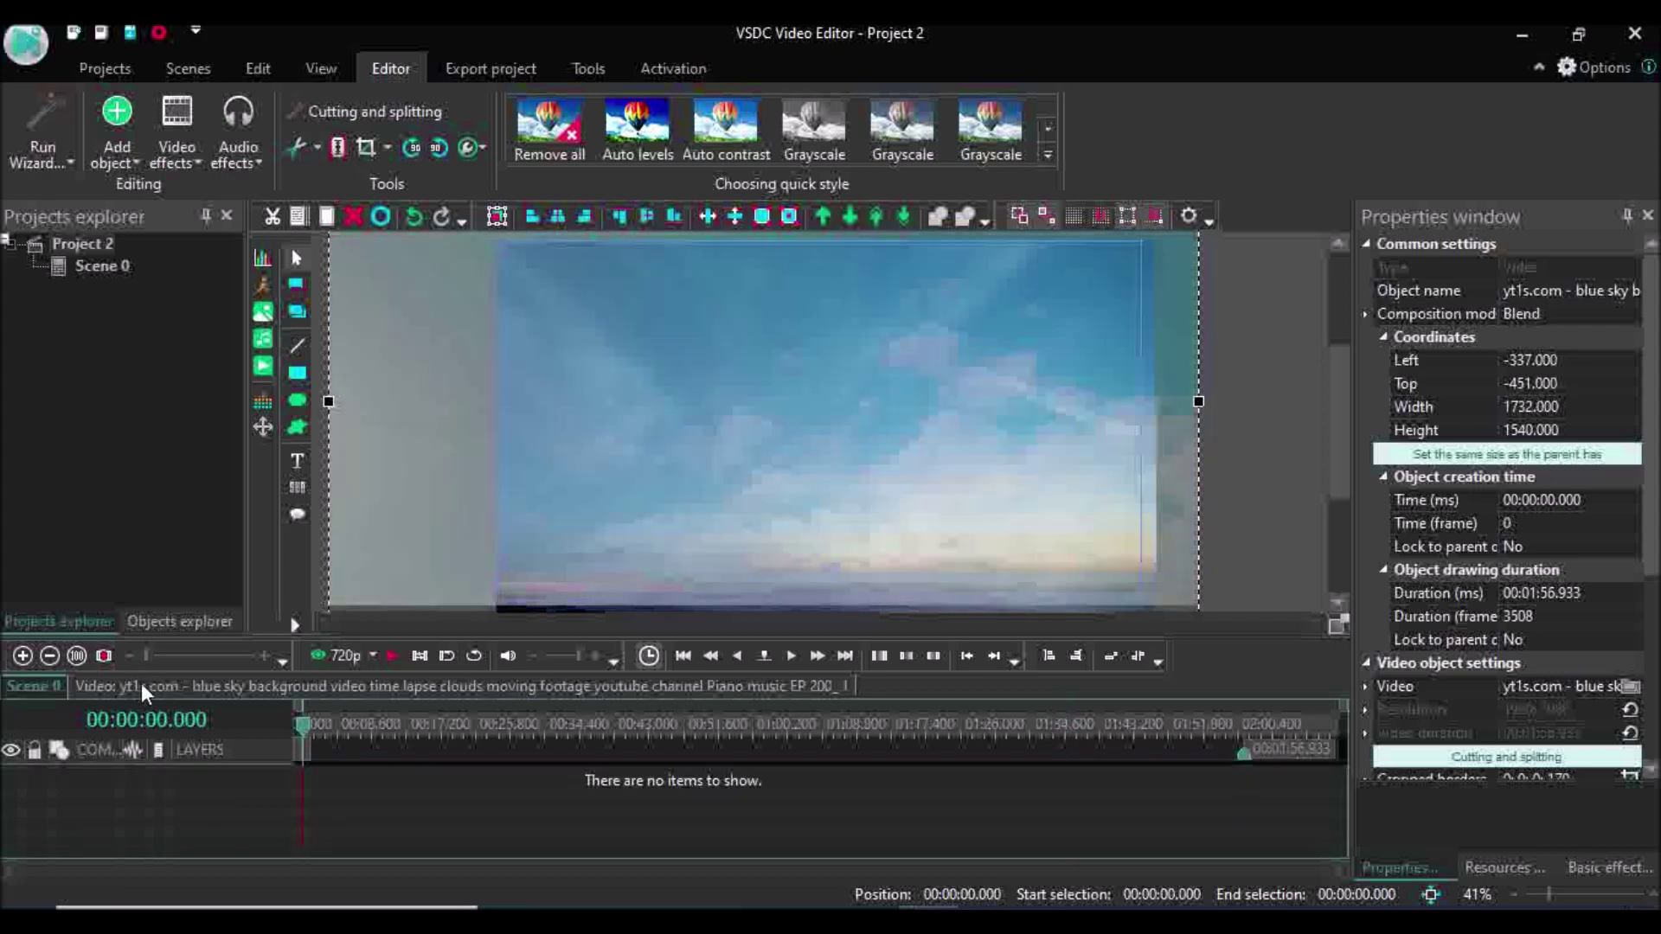
left_click(16, 685)
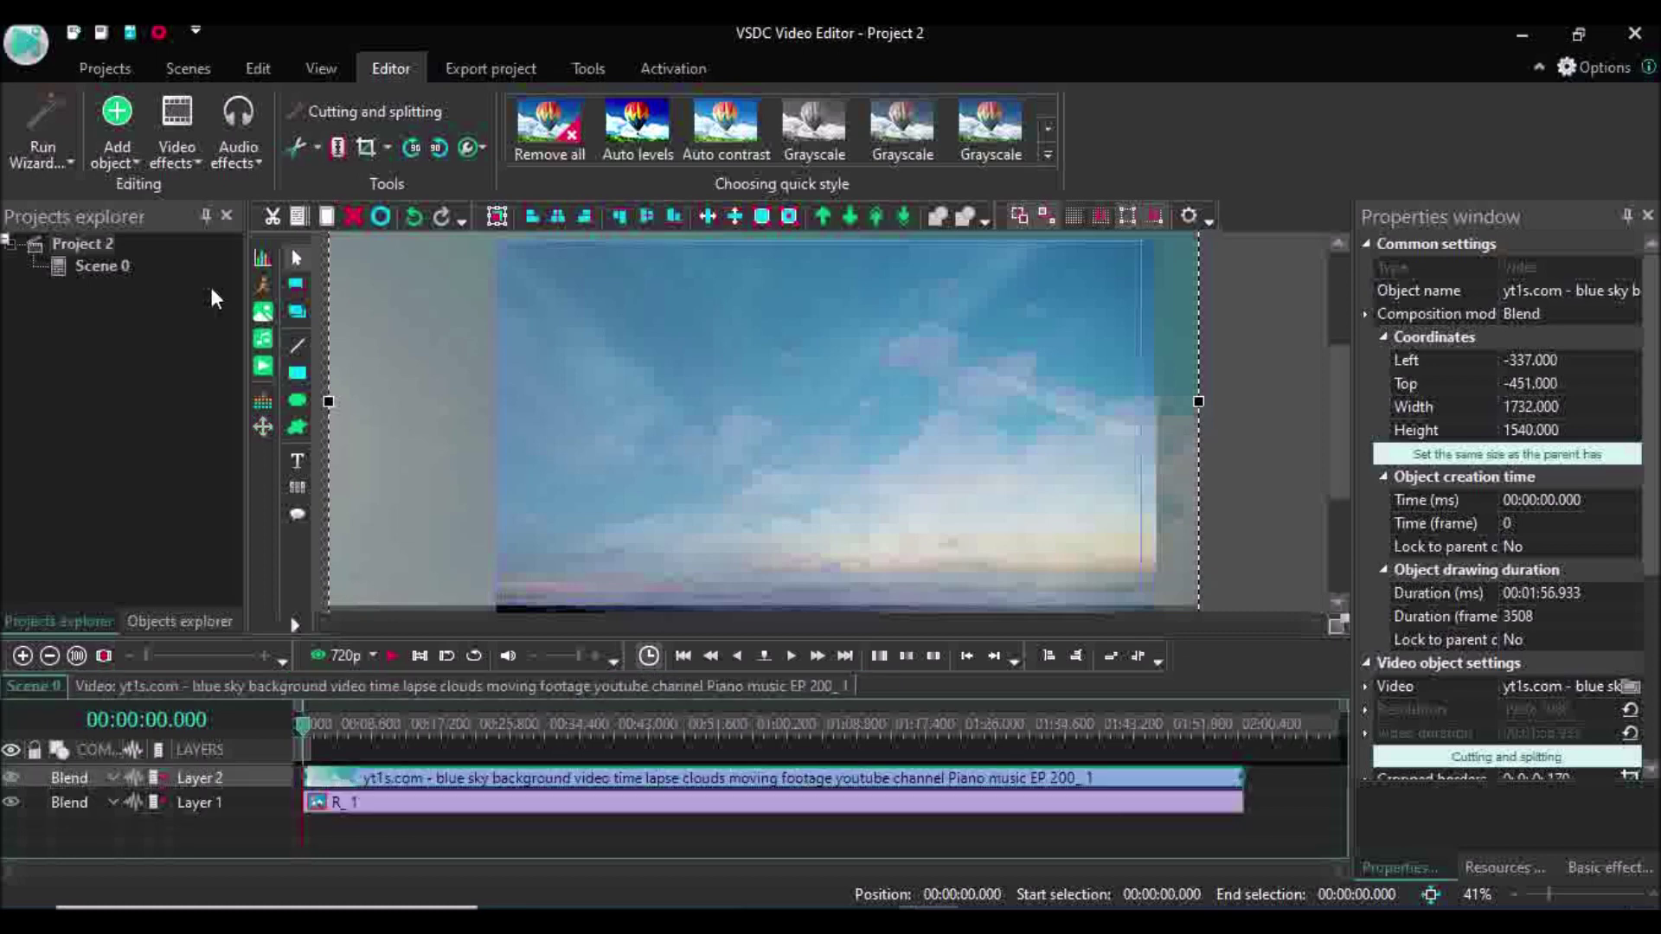
Step: Add the "yt1s.com - Airplane flying green screen effect video_1080p" clip from the cursor position, inserting it into the current layer
left_click(263, 366)
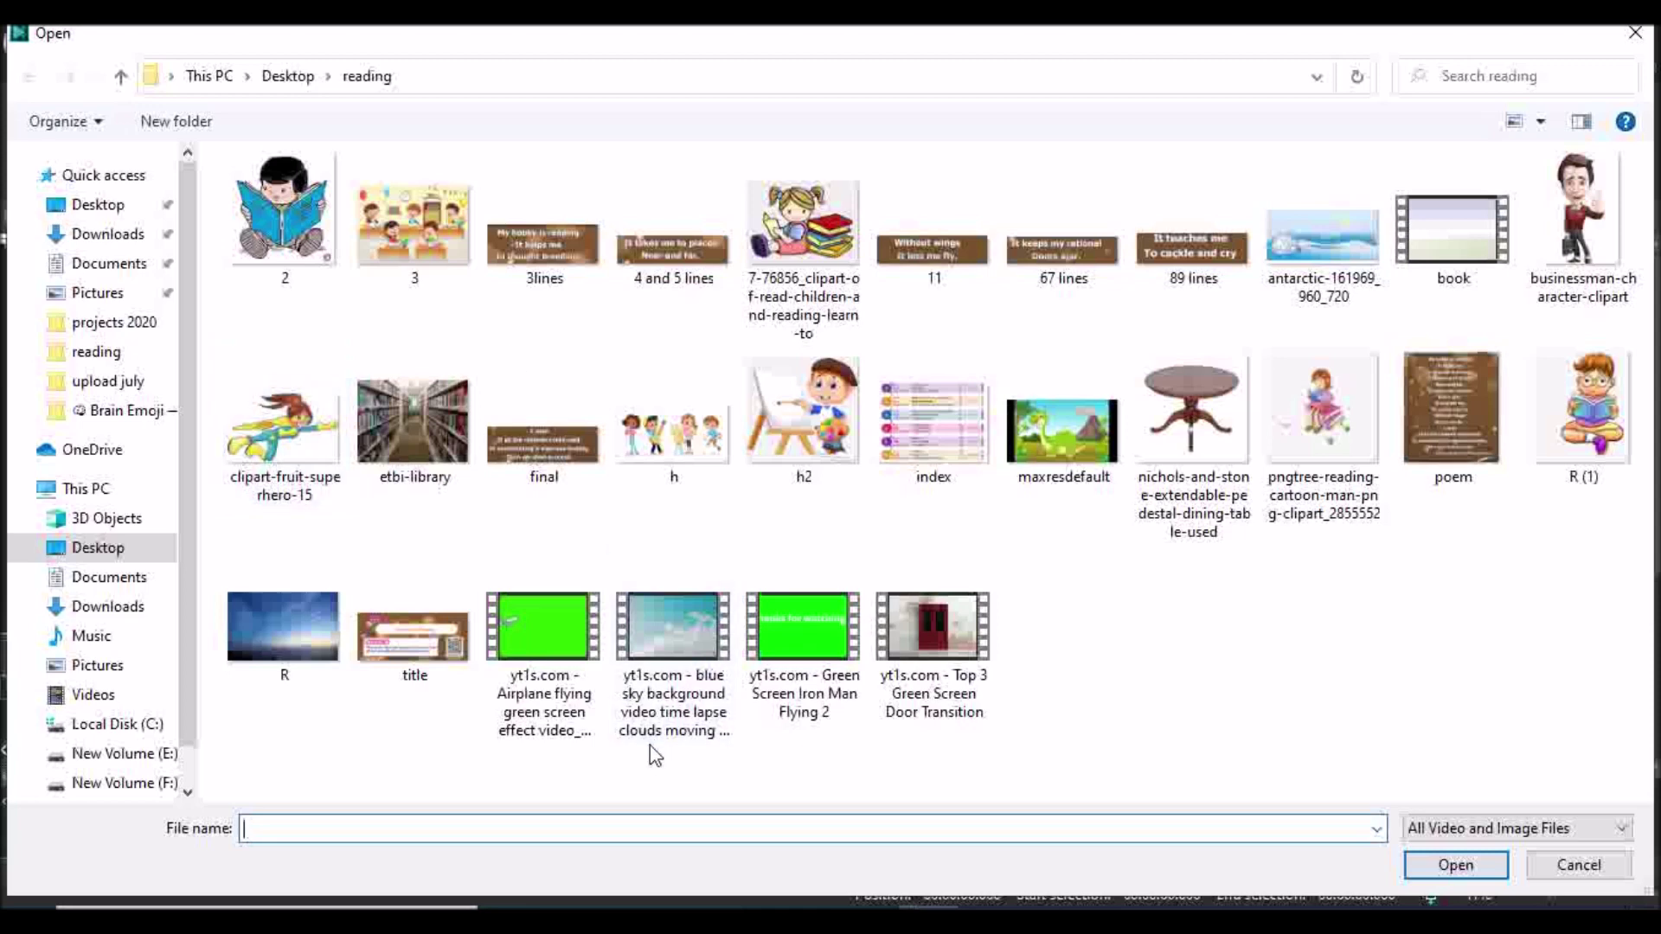
left_click(538, 683)
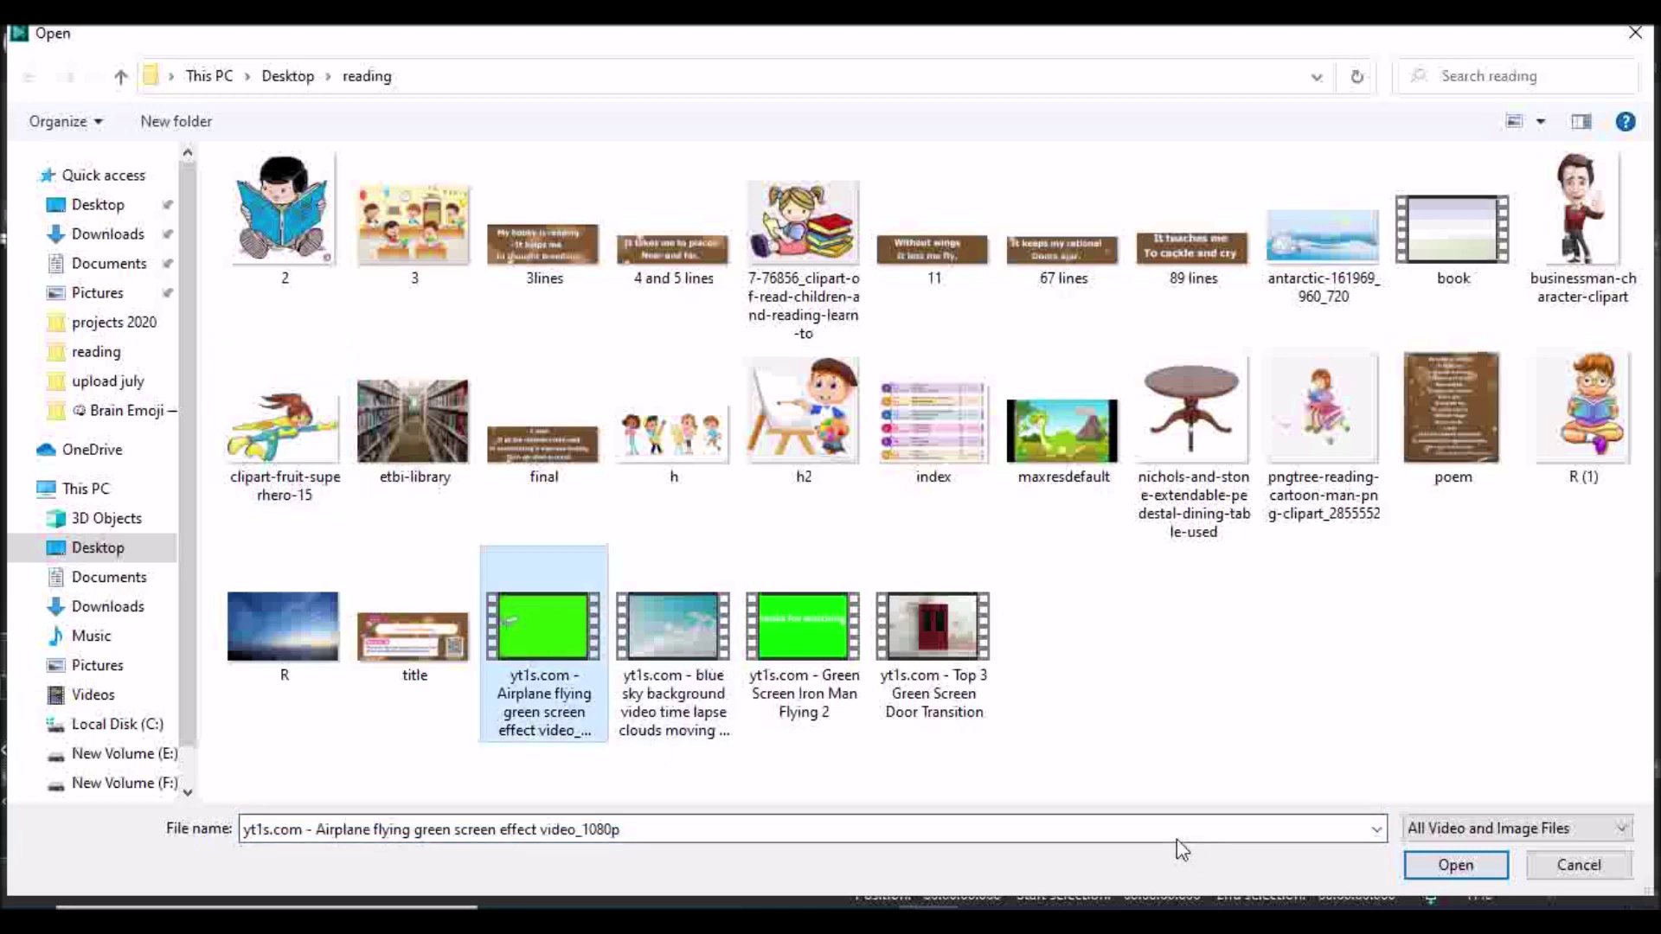
left_click(1436, 866)
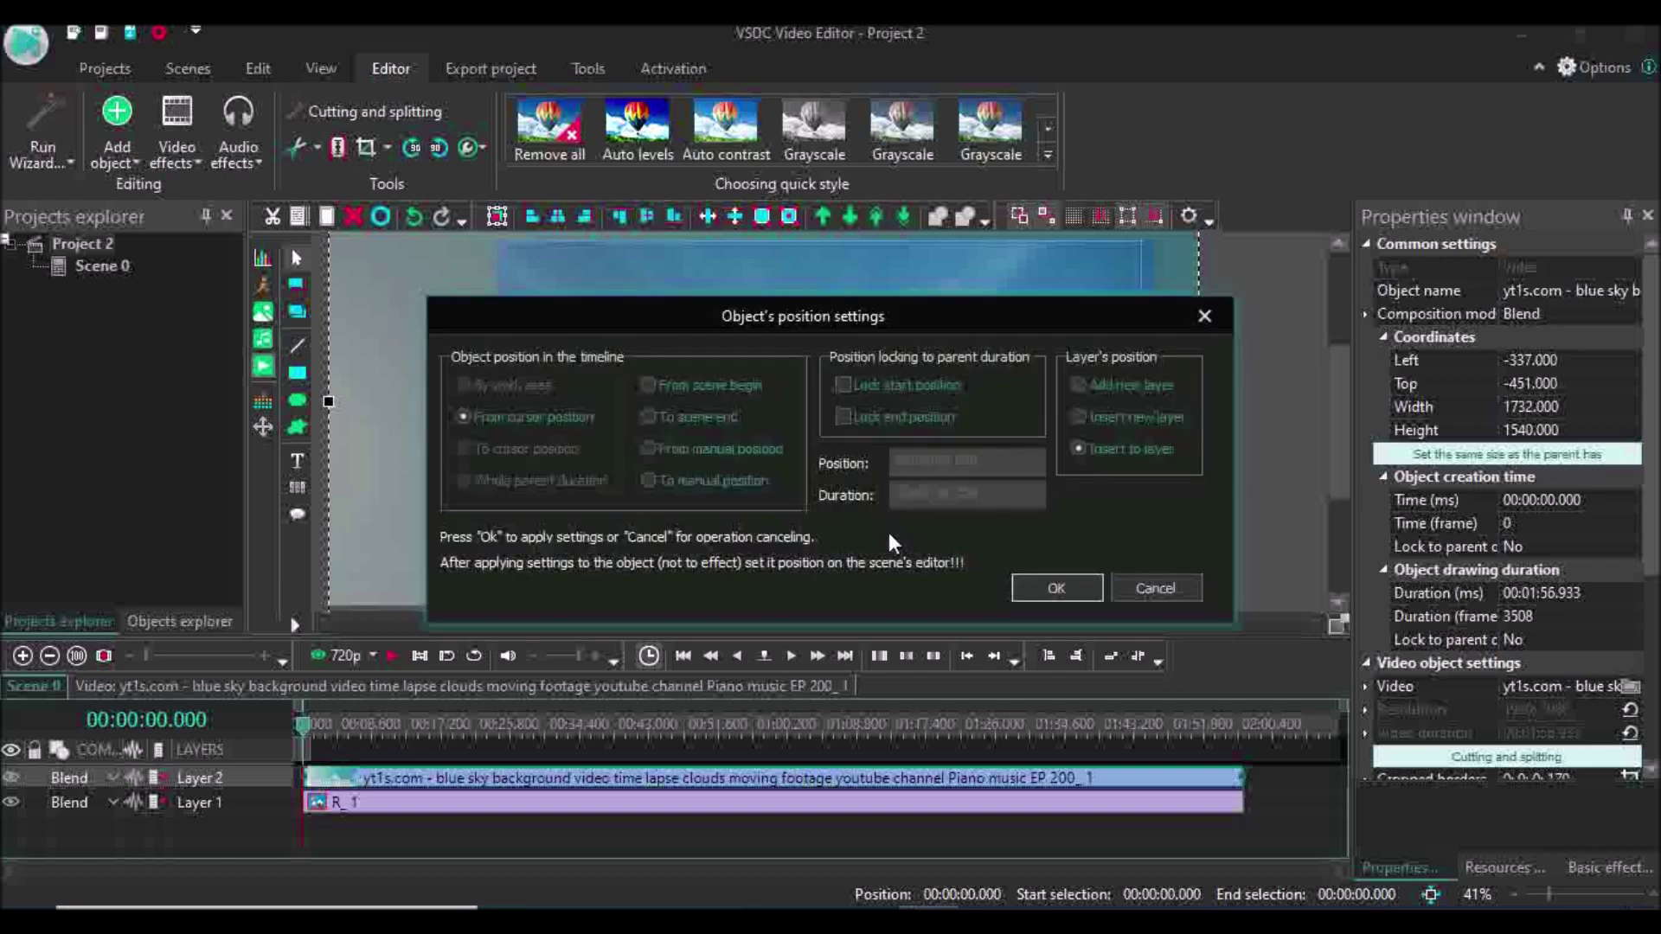
left_click(1037, 594)
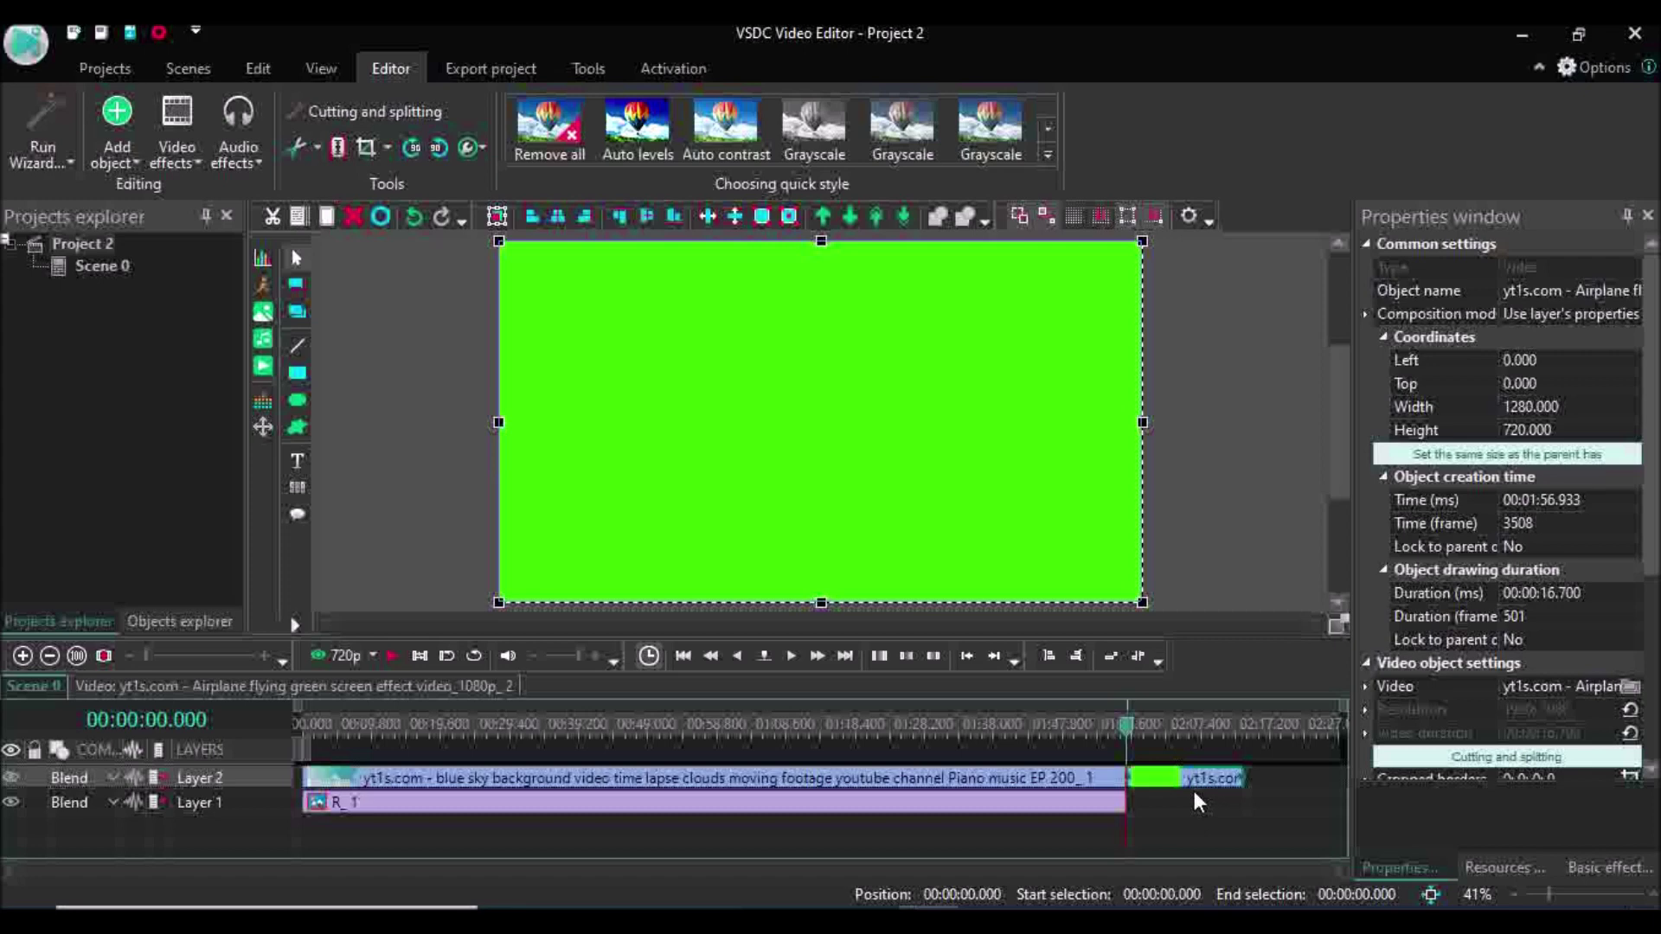
Step: Apply the Background remover effect to the airplane clip for its whole duration, keying out the green sampled from the preview, and return to Scene 0
right_click(1187, 783)
mouse_move(1248, 620)
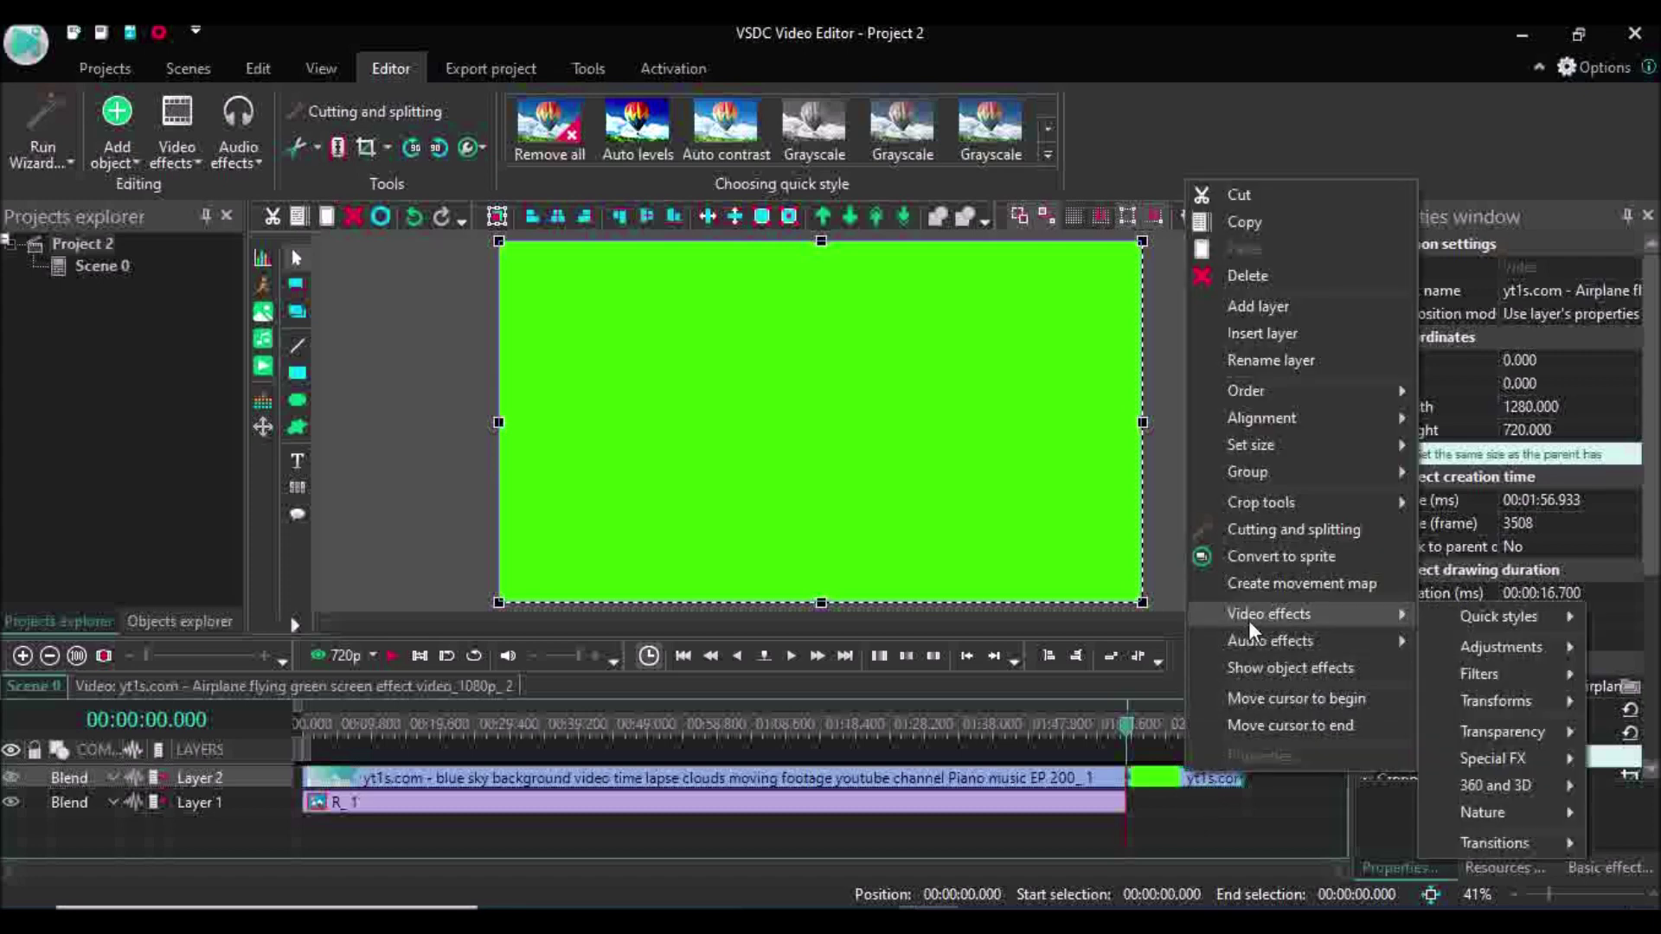
mouse_move(1498, 730)
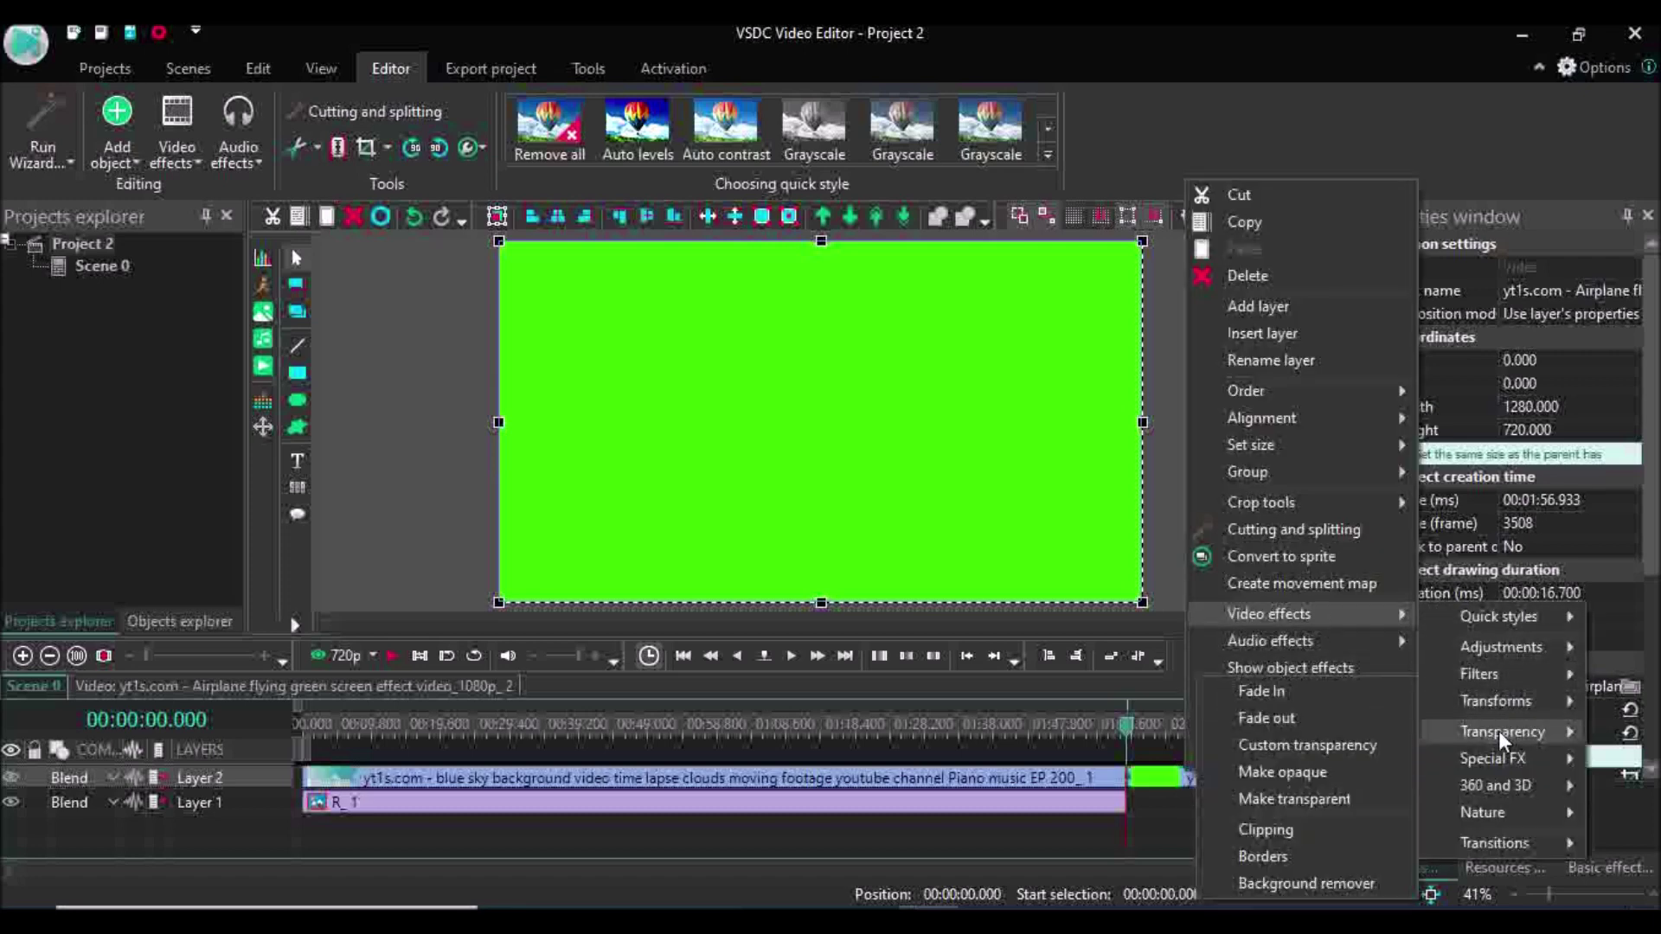
left_click(1279, 883)
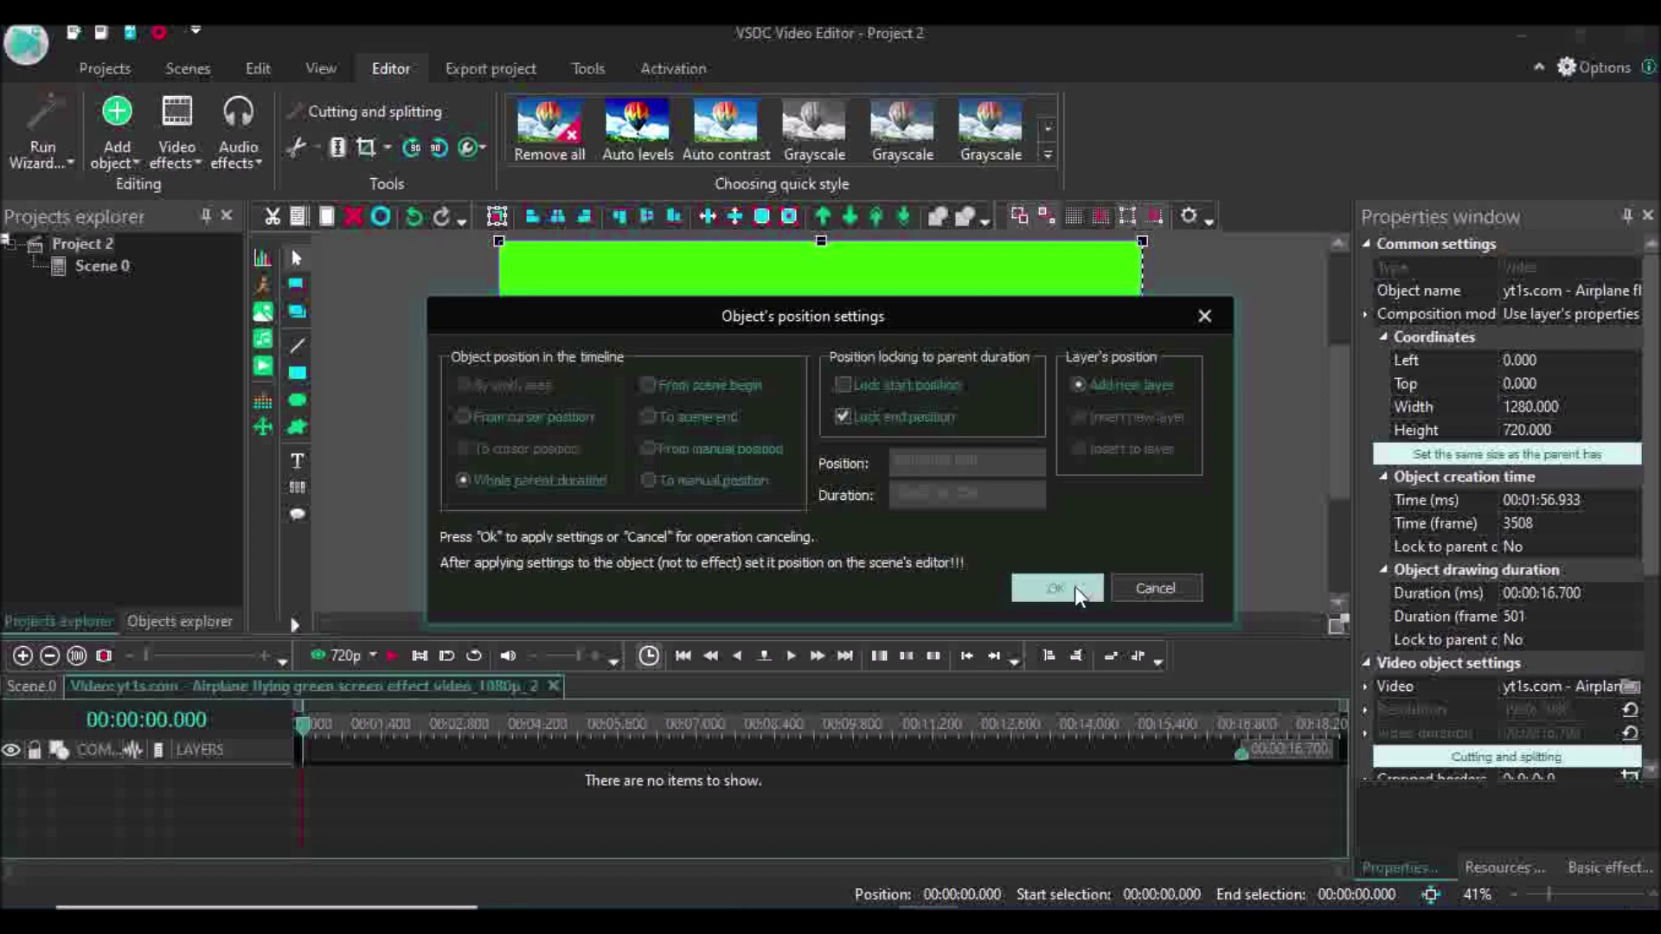
left_click(1073, 588)
left_click(1635, 647)
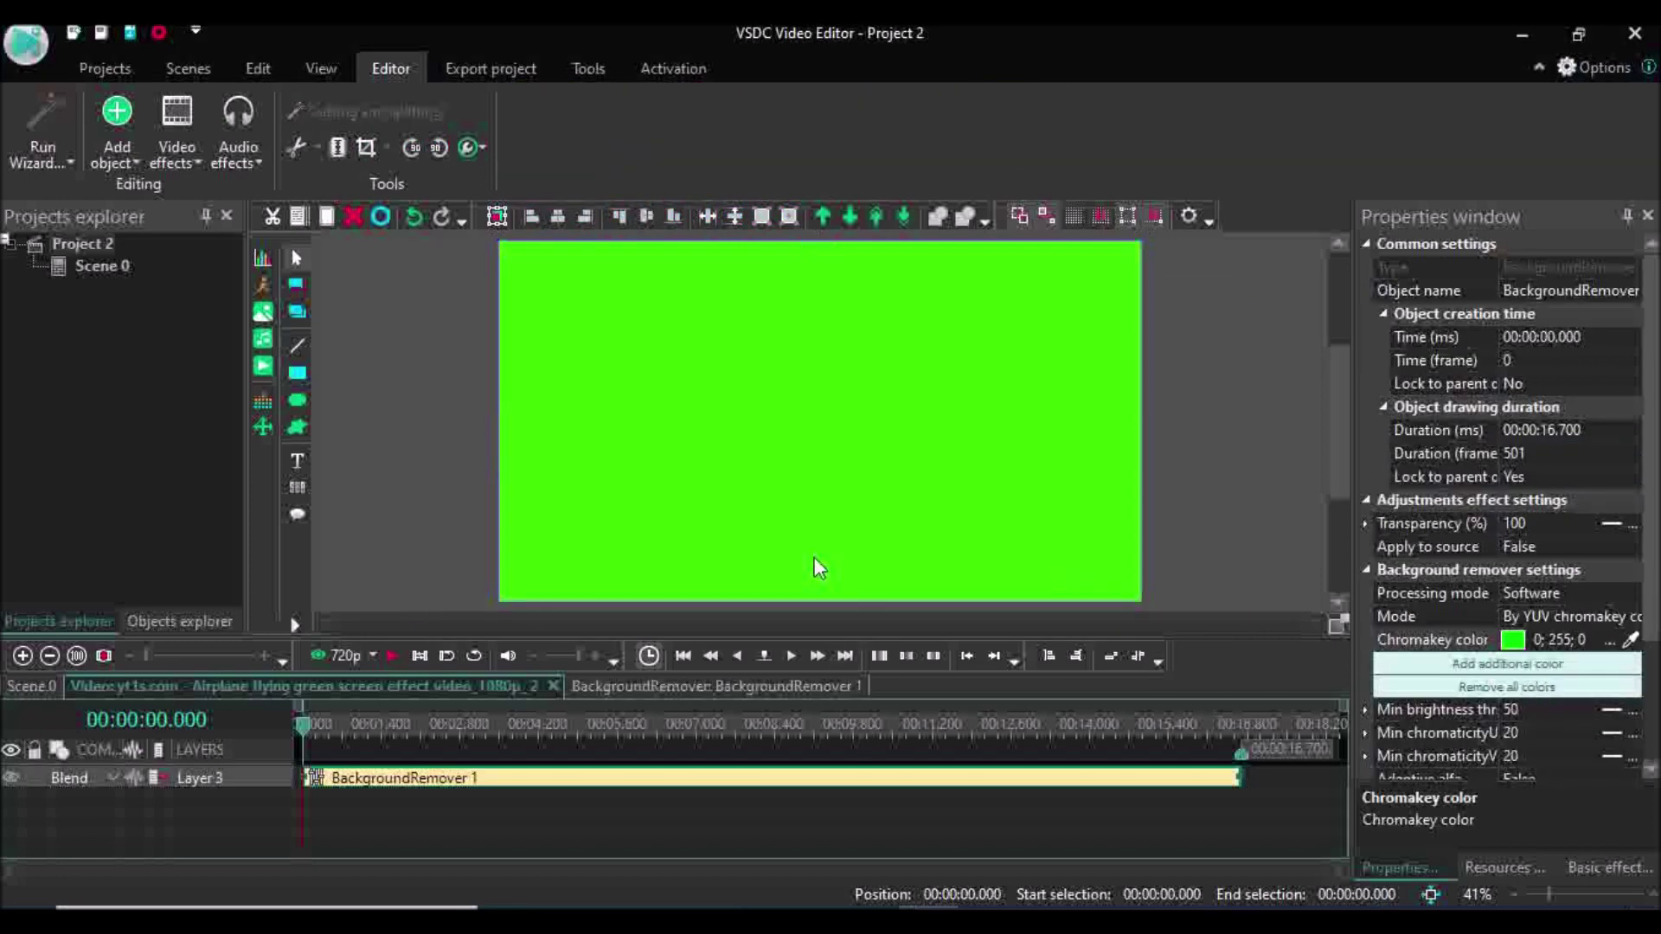
left_click(819, 566)
left_click(38, 687)
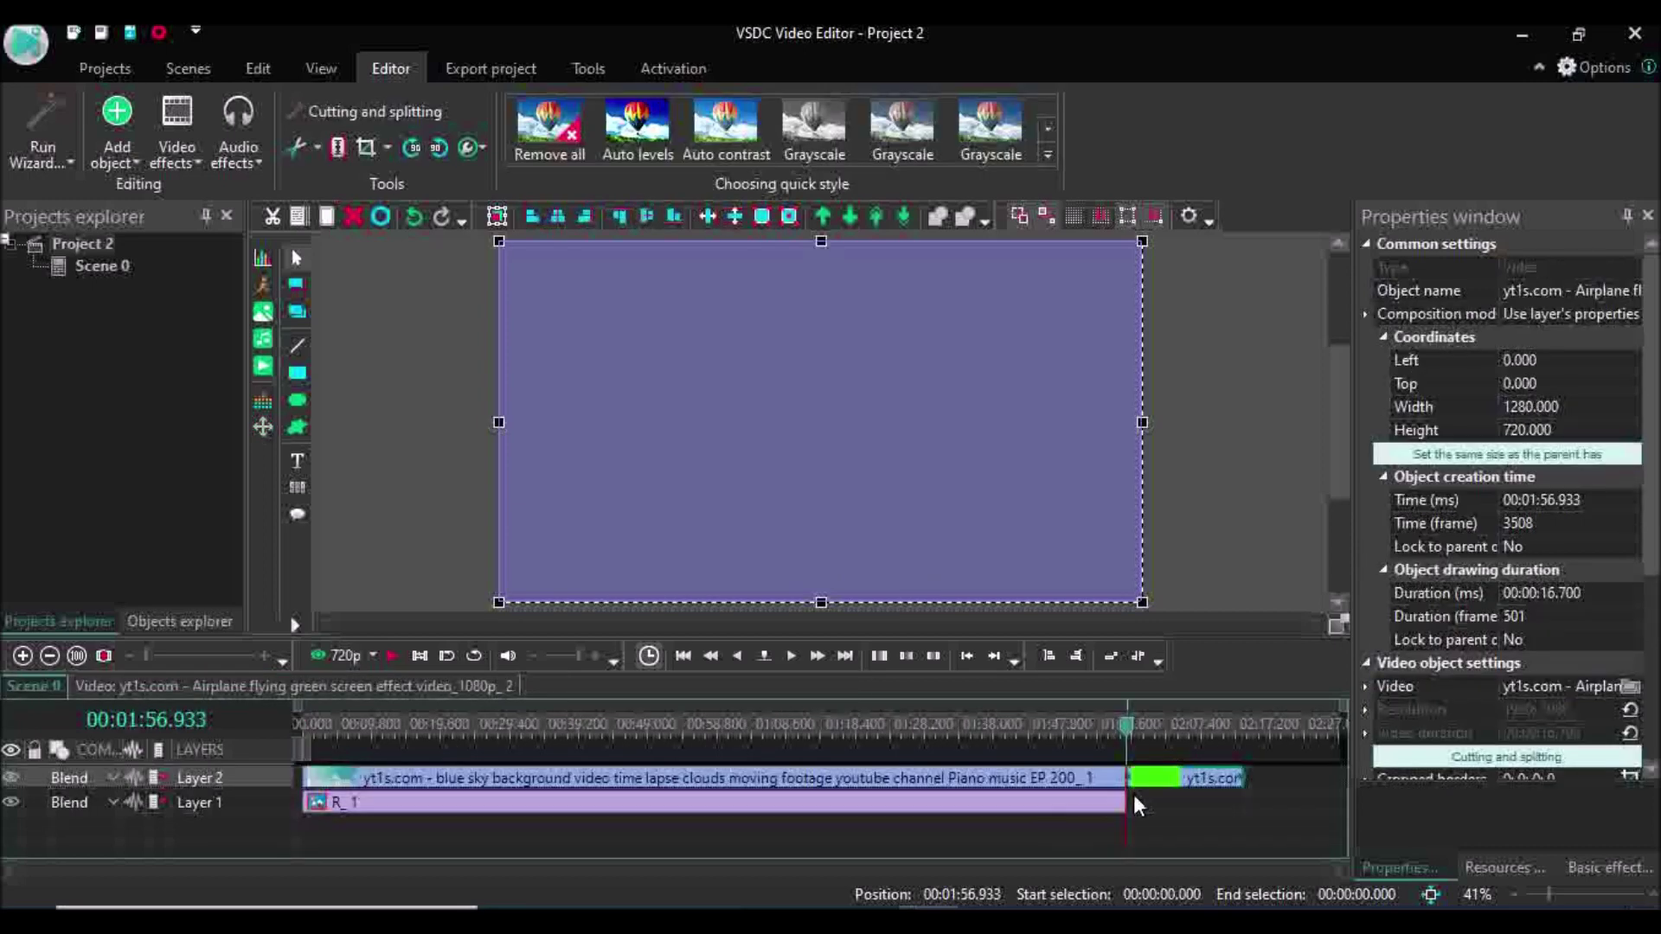
Step: Bring the airplane clip to the top layer and move it to the start of the timeline at 00:00:00.000
right_click(1144, 795)
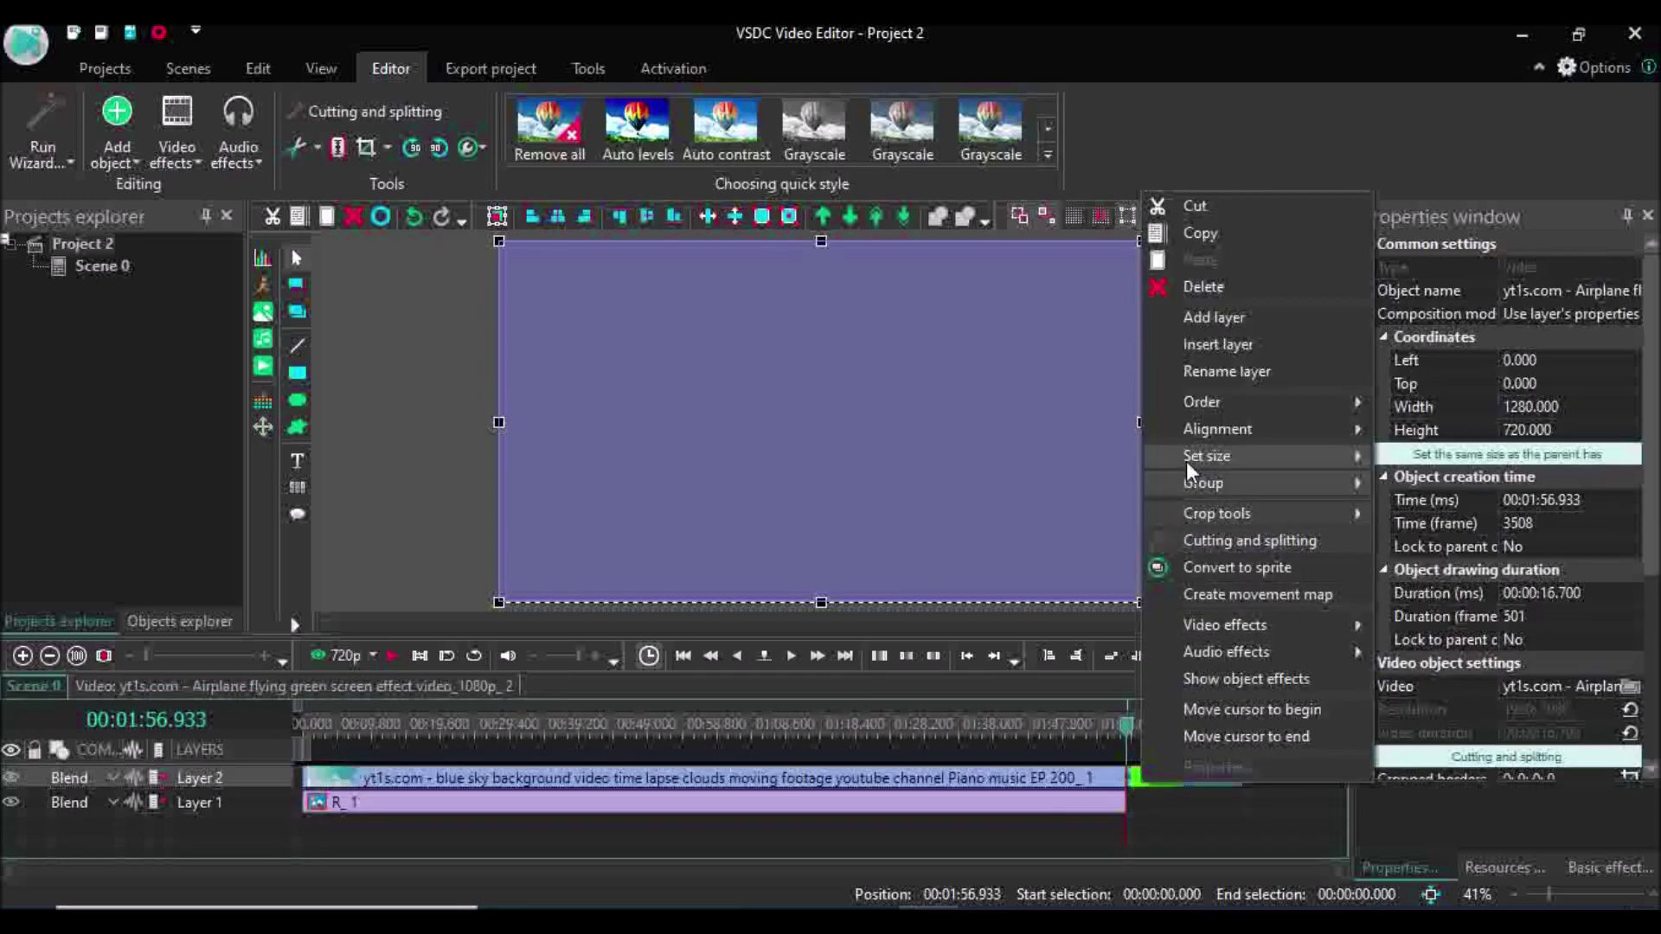
mouse_move(1191, 410)
left_click(1427, 458)
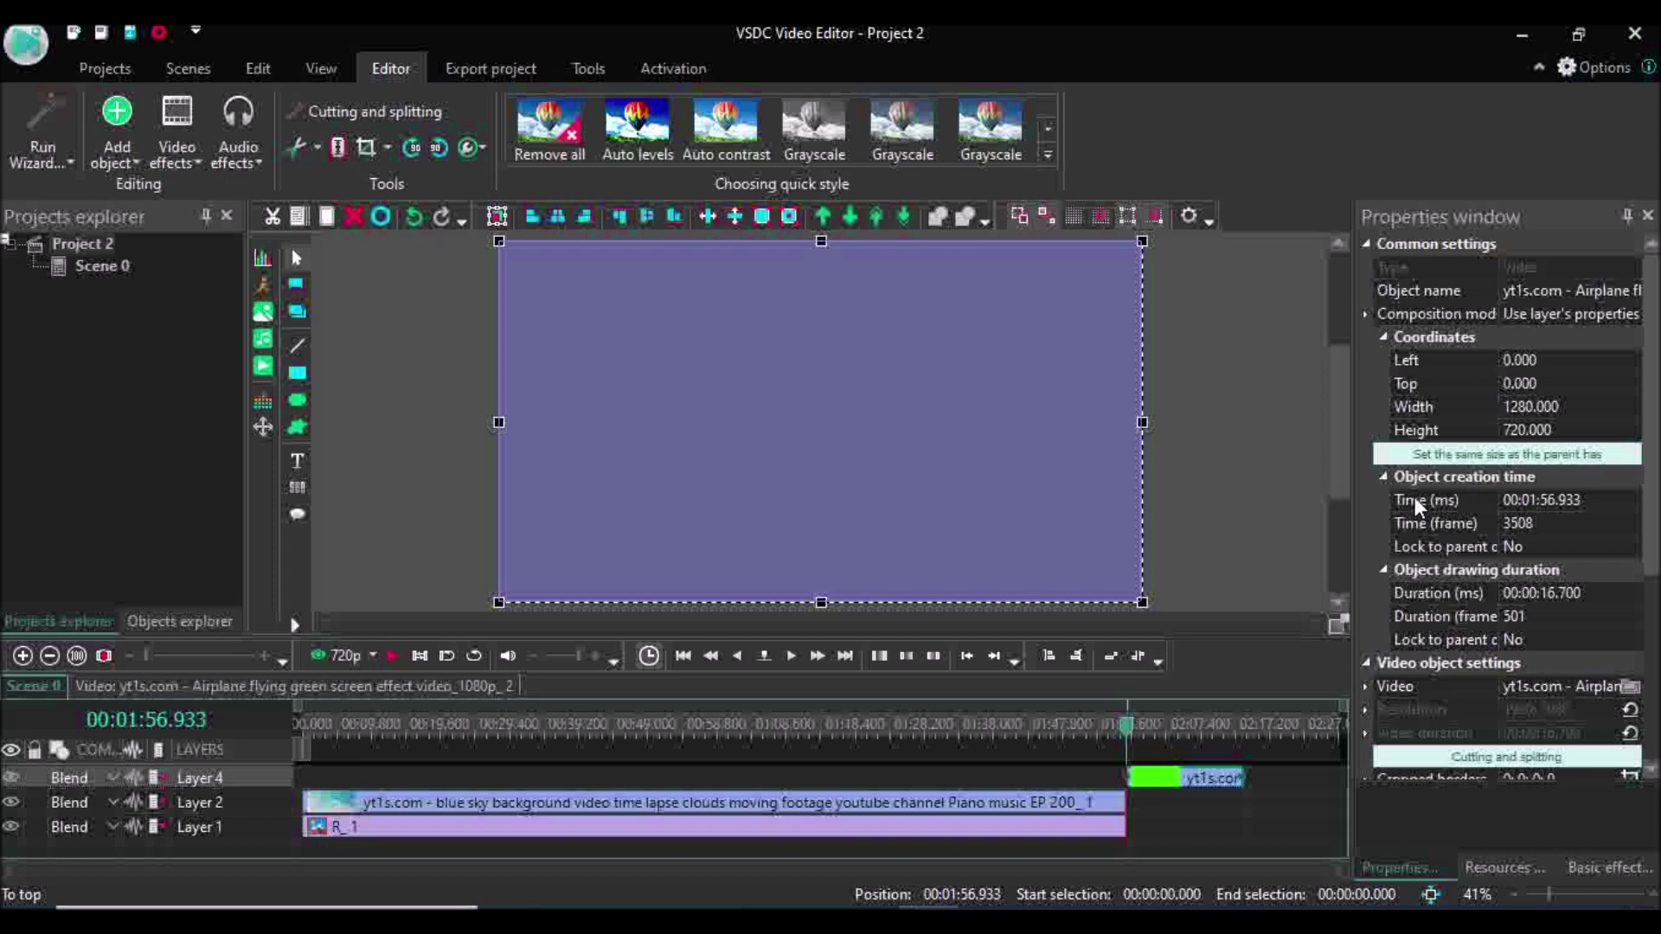
left_click_drag(1182, 792, 305, 775)
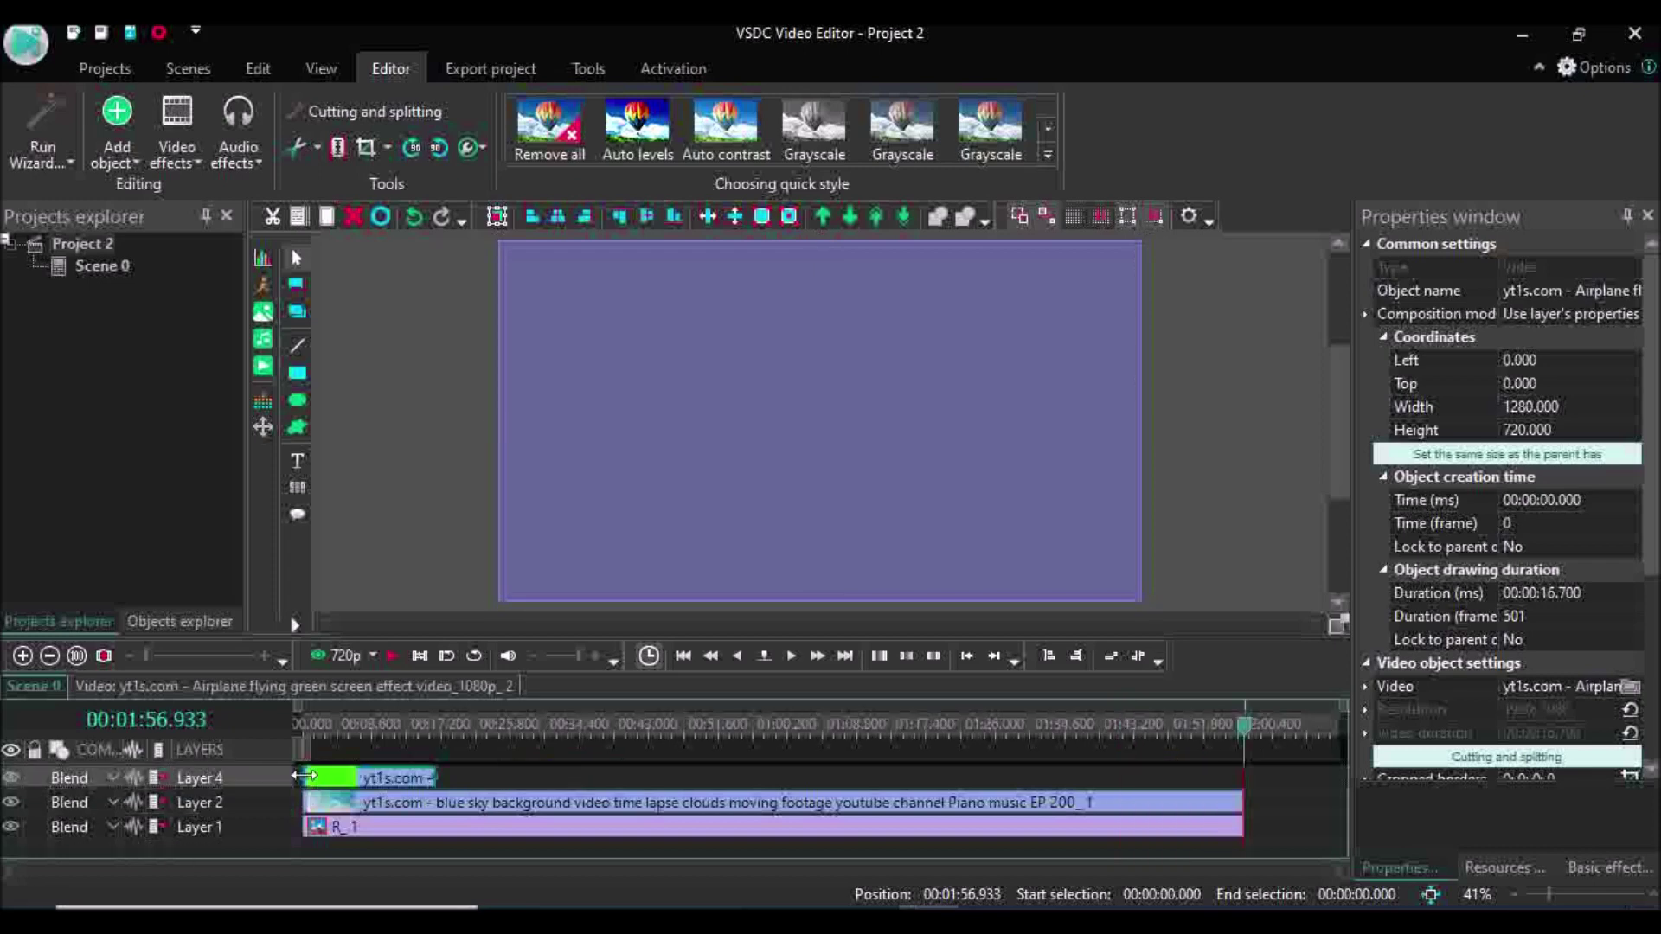
Step: Preview the keyed airplane over the sky from the start of the scene until past the end of its clip
left_click_drag(1249, 738, 24, 744)
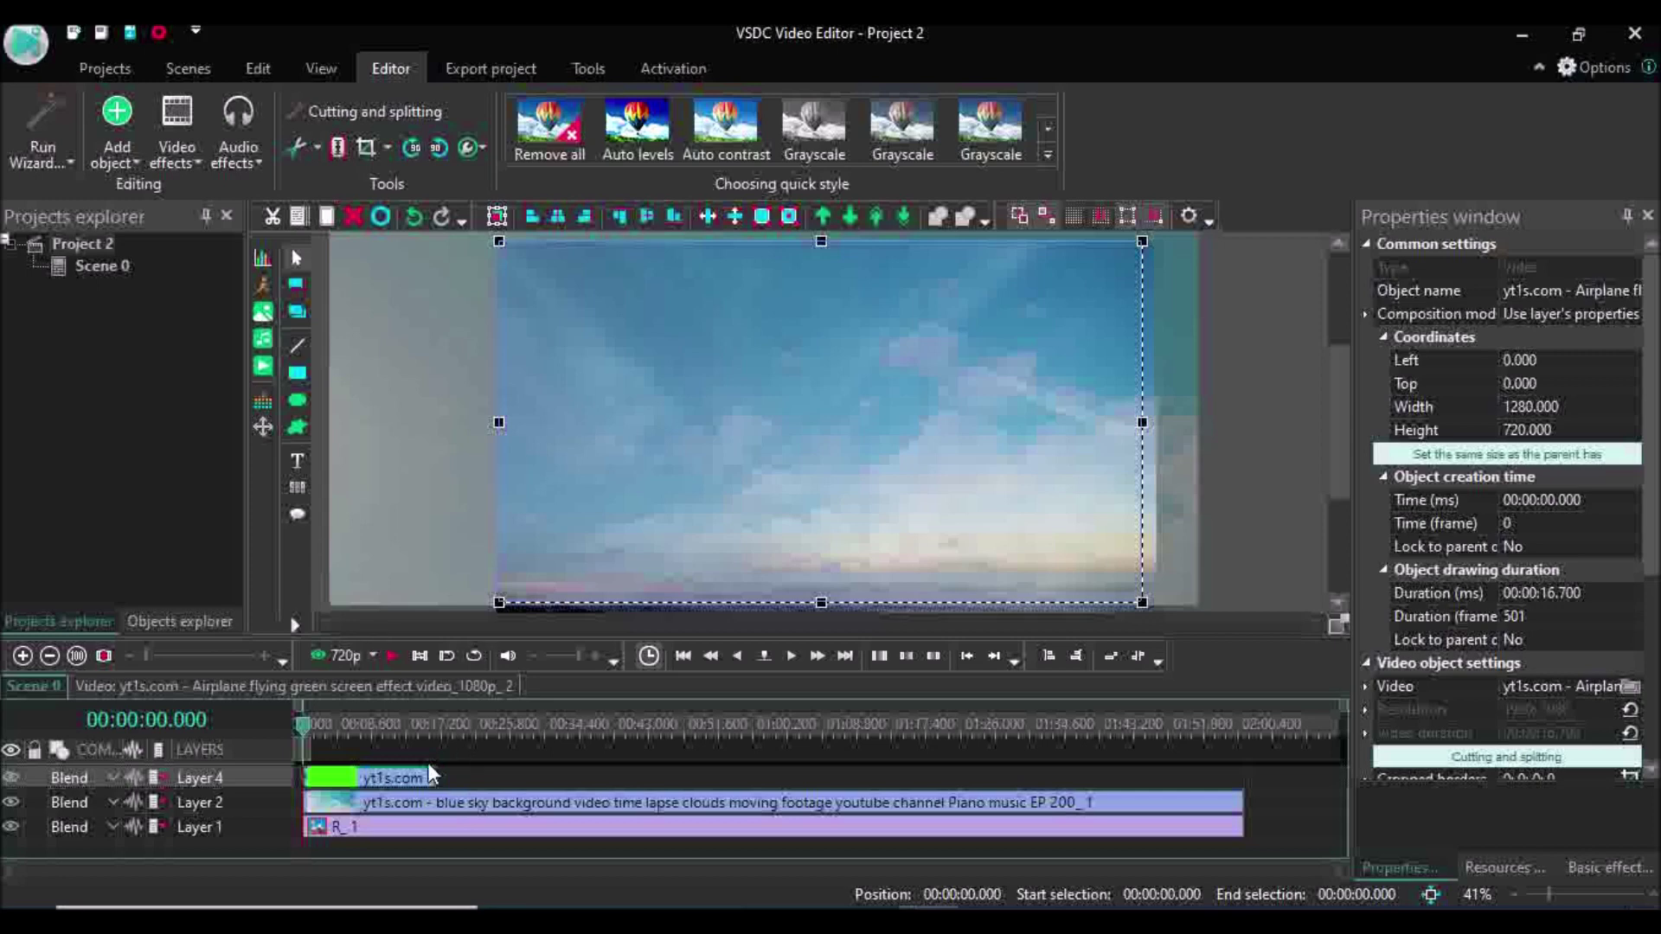
left_click(394, 659)
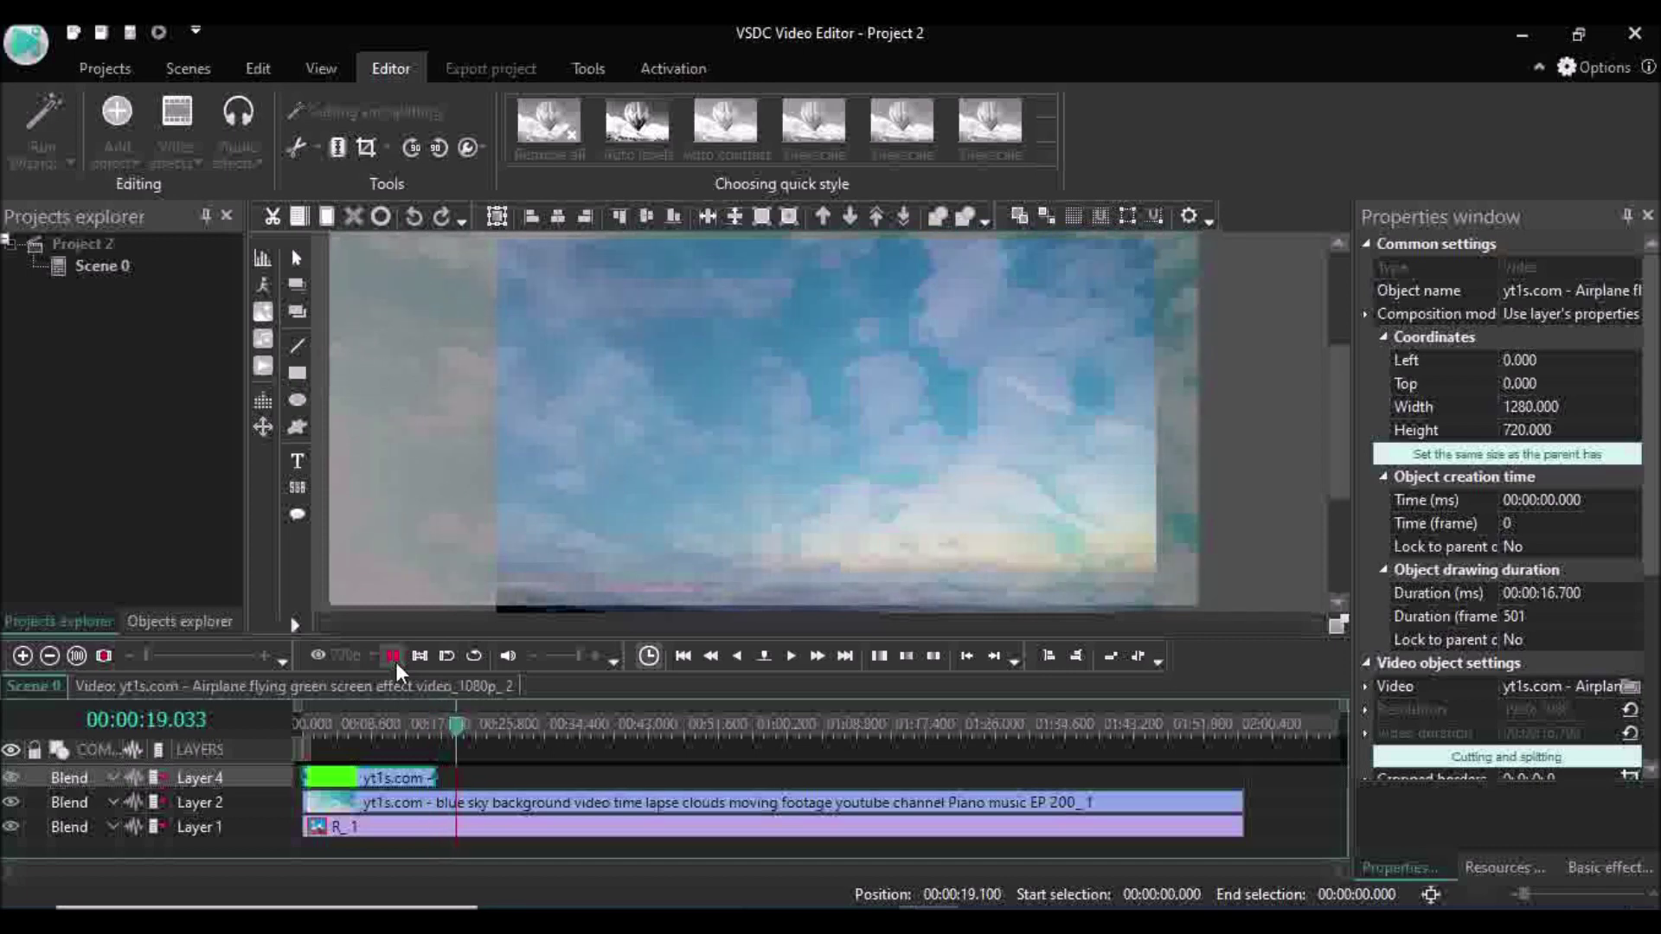
Step: Duplicate the airplane clip on the same layer and place the copy after the original, starting at 00:00:19.400
right_click(372, 777)
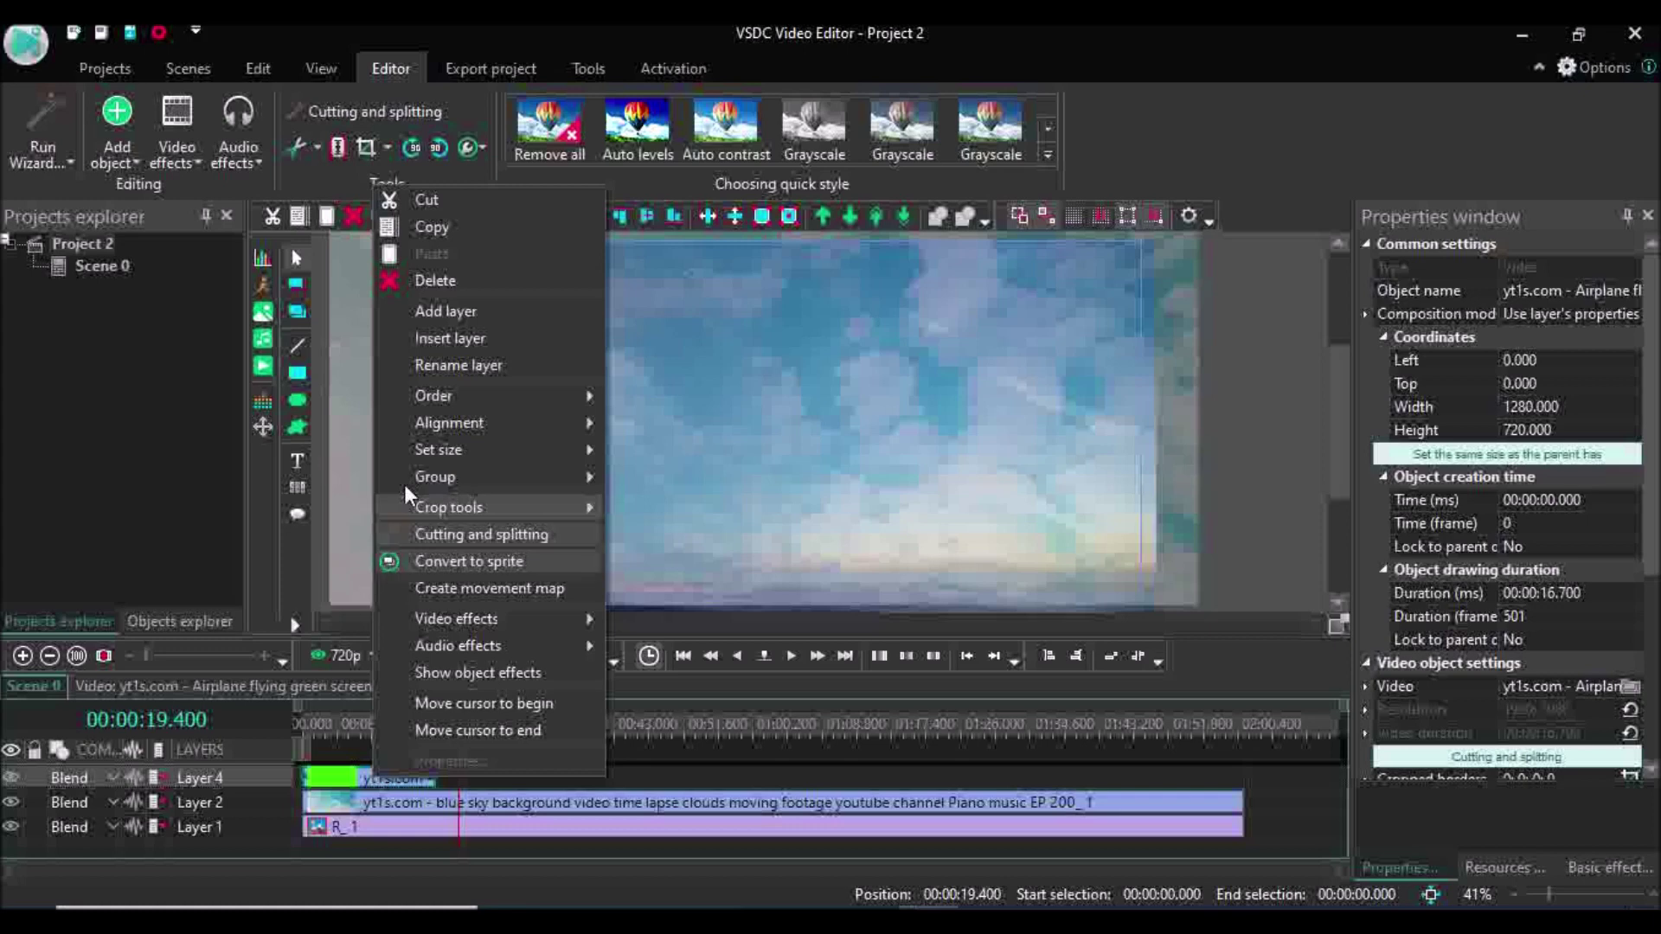
left_click(465, 229)
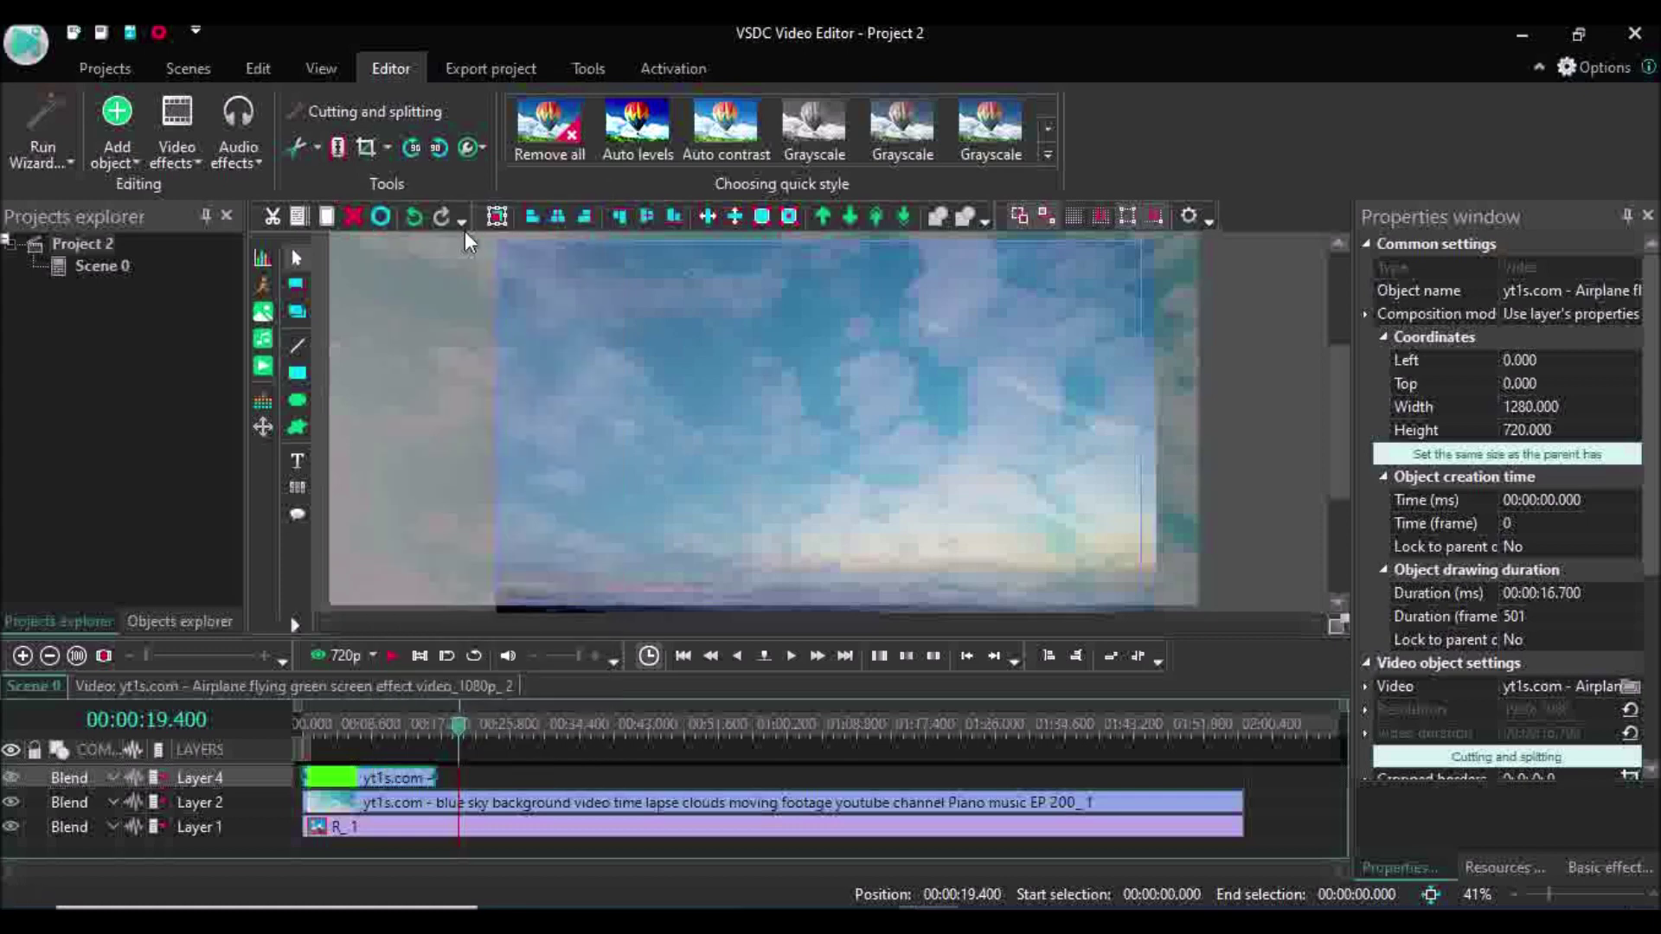
right_click(523, 777)
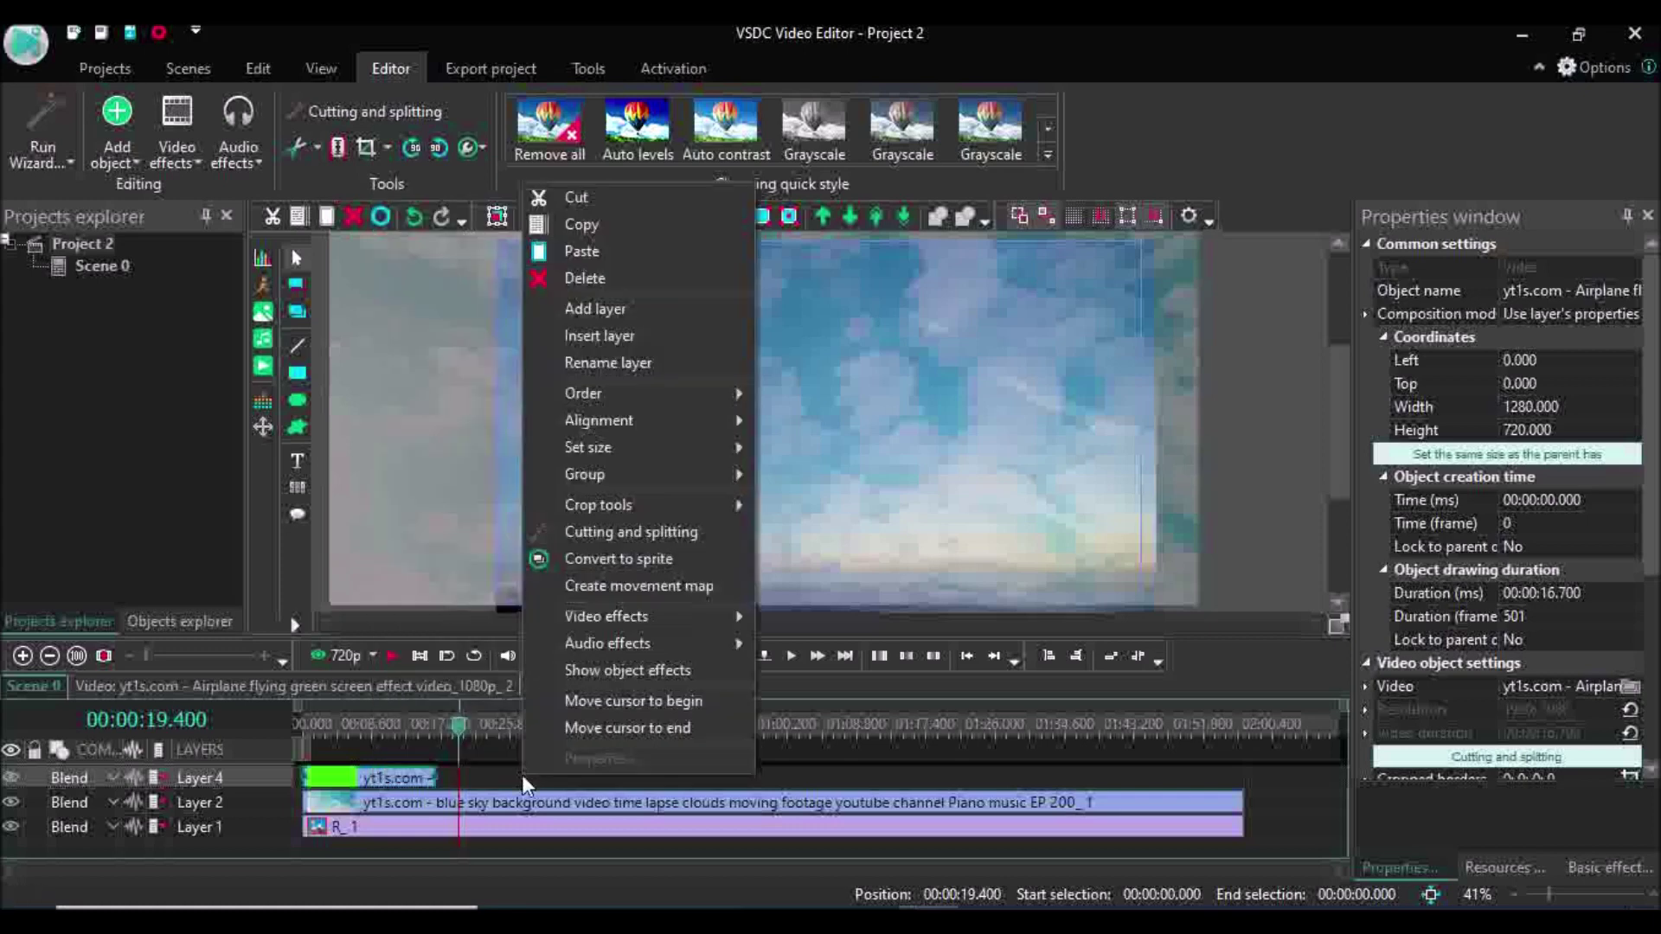
left_click(599, 249)
left_click_drag(378, 783, 474, 804)
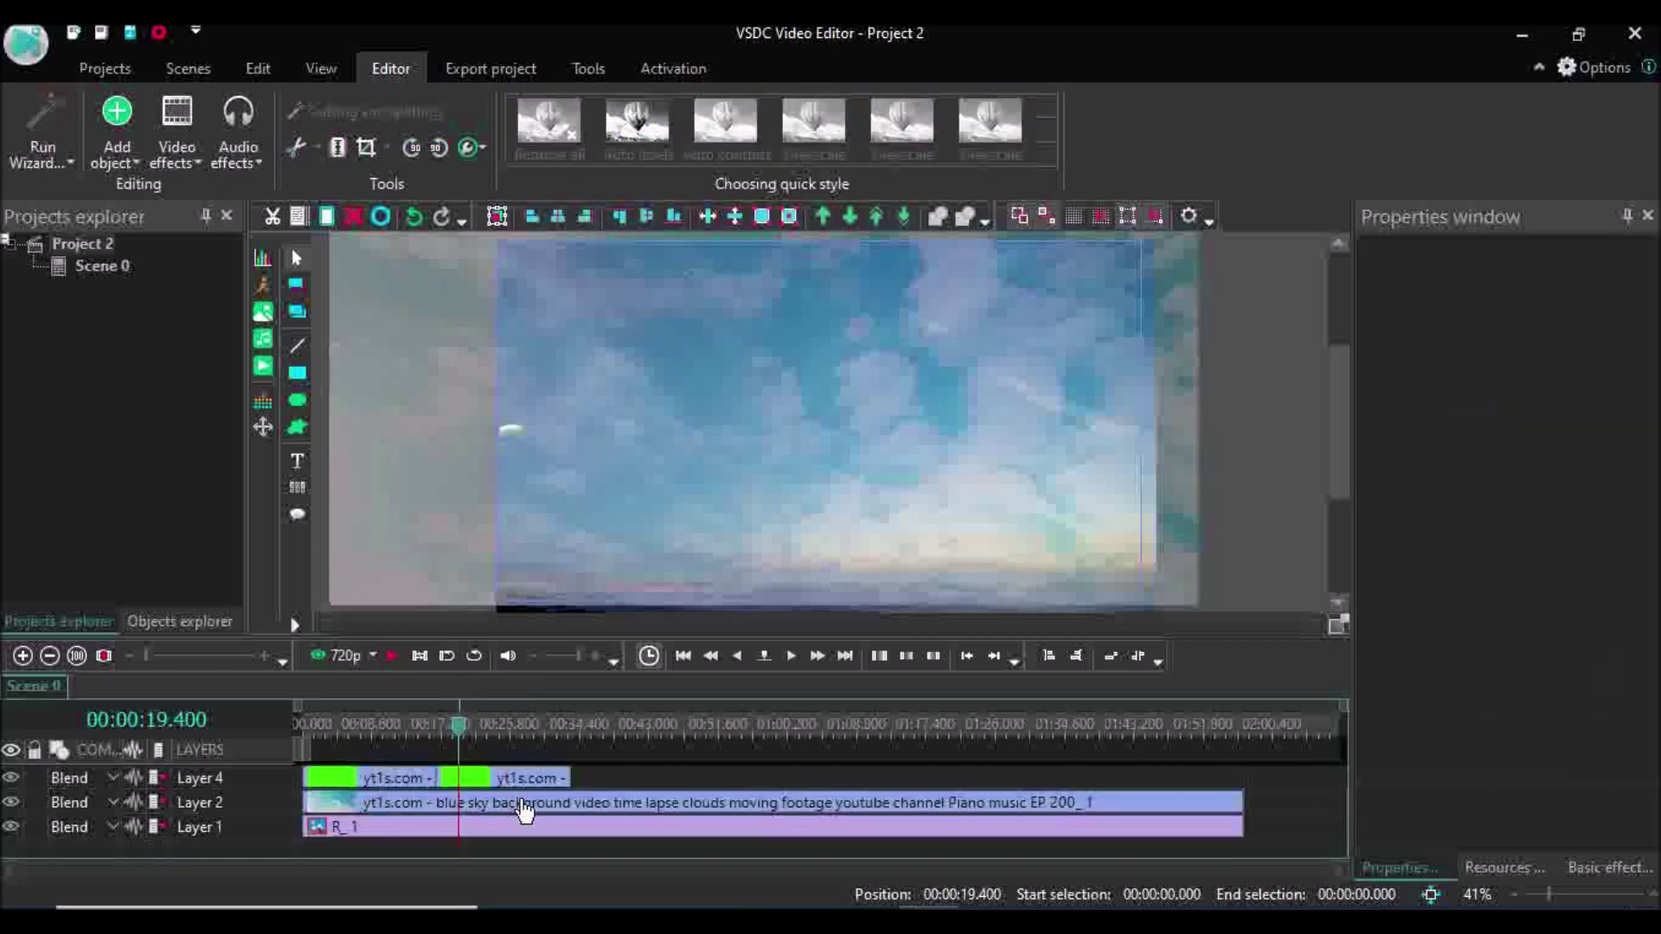
left_click(482, 785)
mouse_move(506, 785)
left_mouse_down()
mouse_move(516, 794)
mouse_move(497, 784)
left_mouse_up()
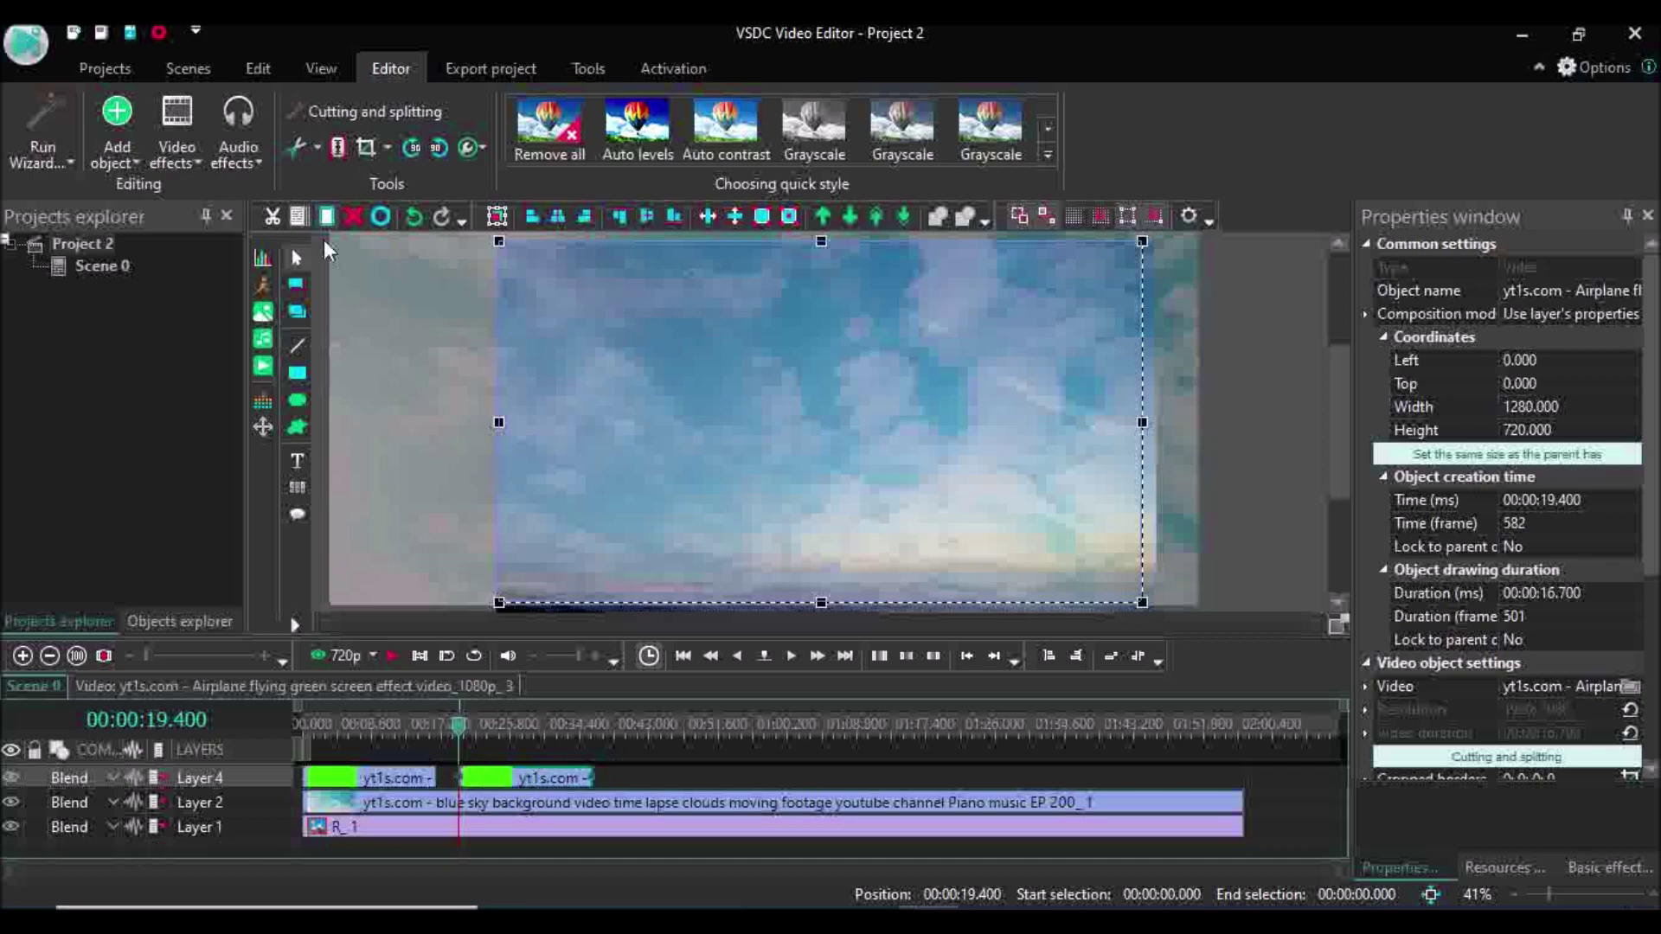
Step: Flip the second airplane clip horizontally and preview its flight from 00:00:19.400 until past its end
left_click(471, 142)
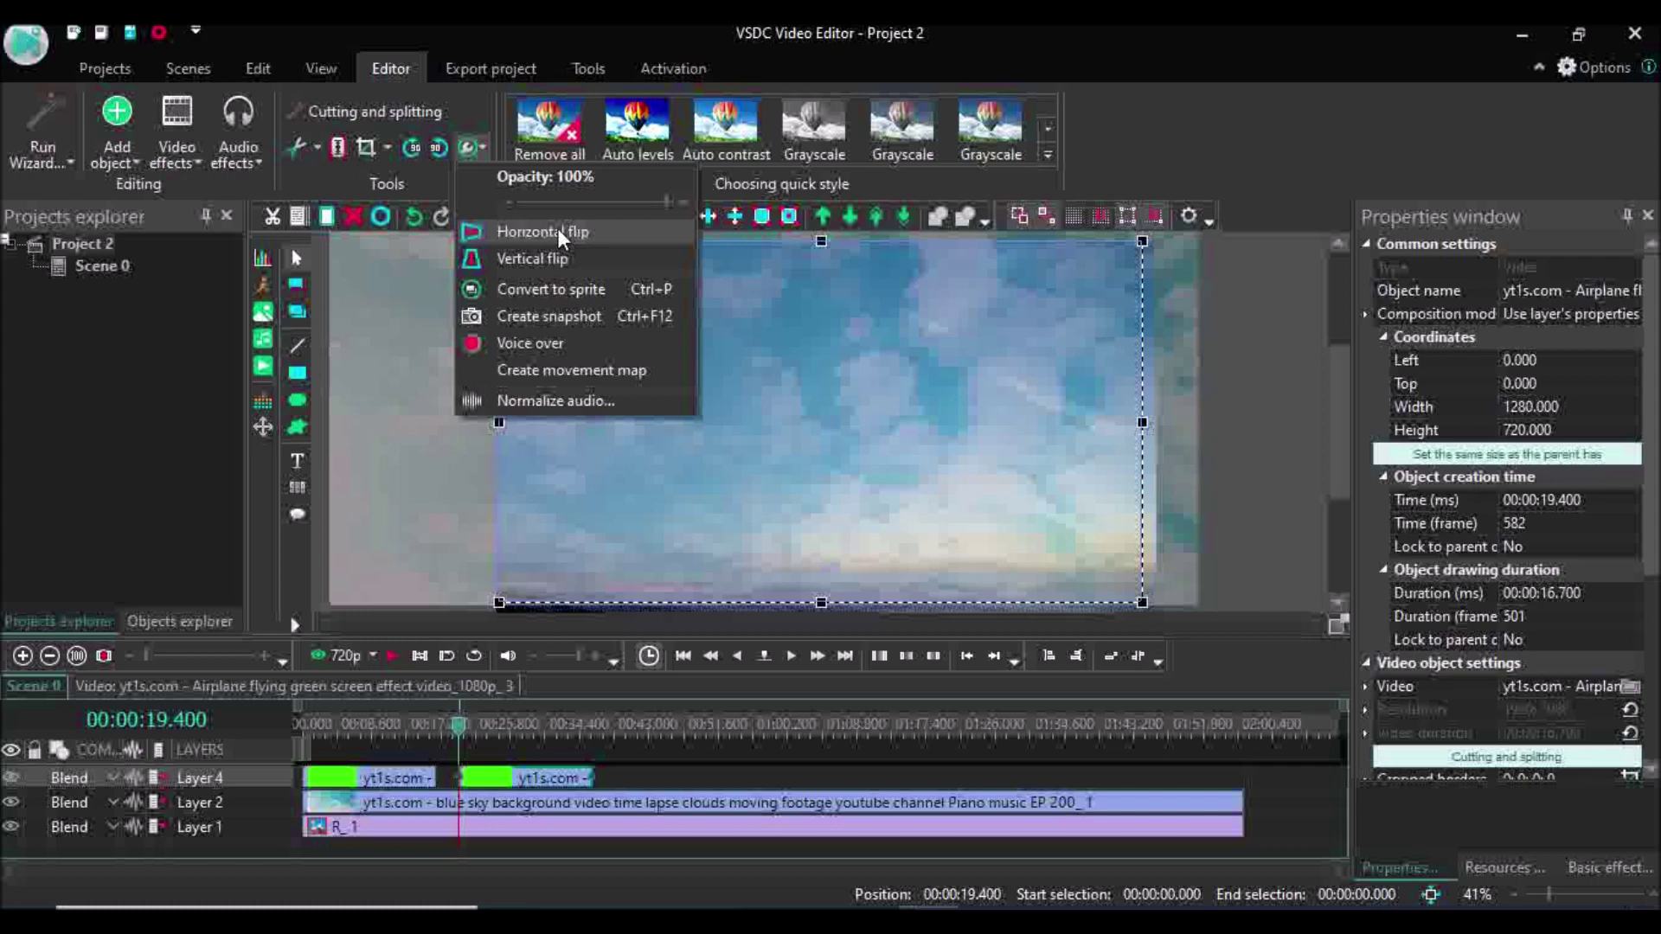
left_click(557, 236)
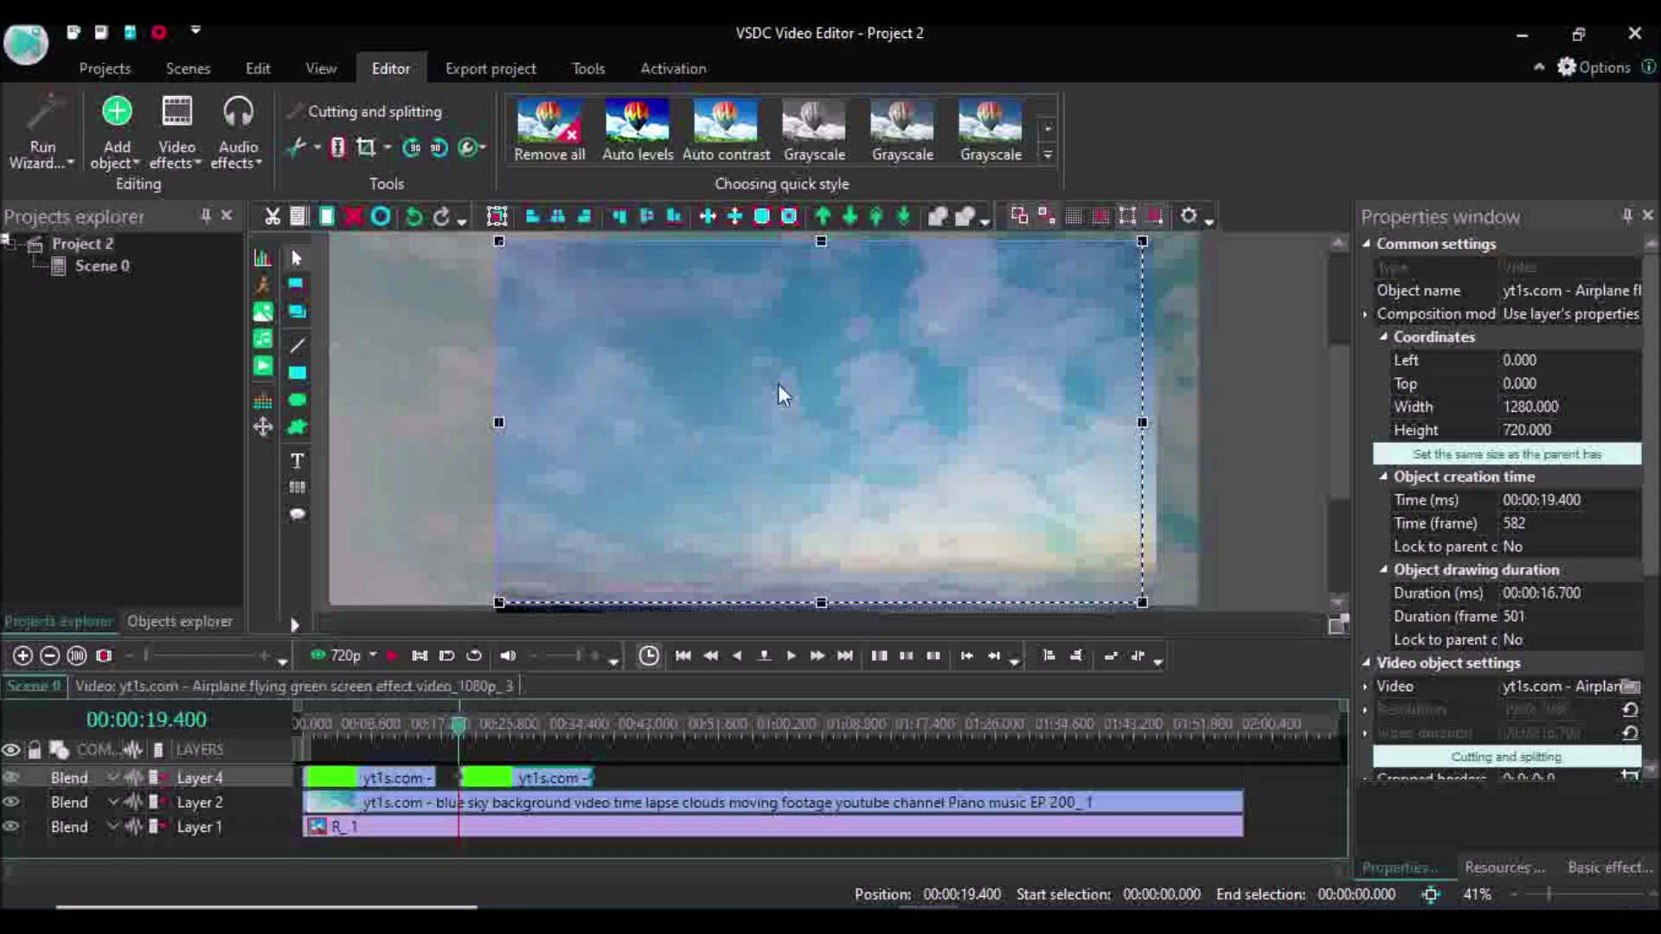
left_click(400, 562)
left_click(392, 650)
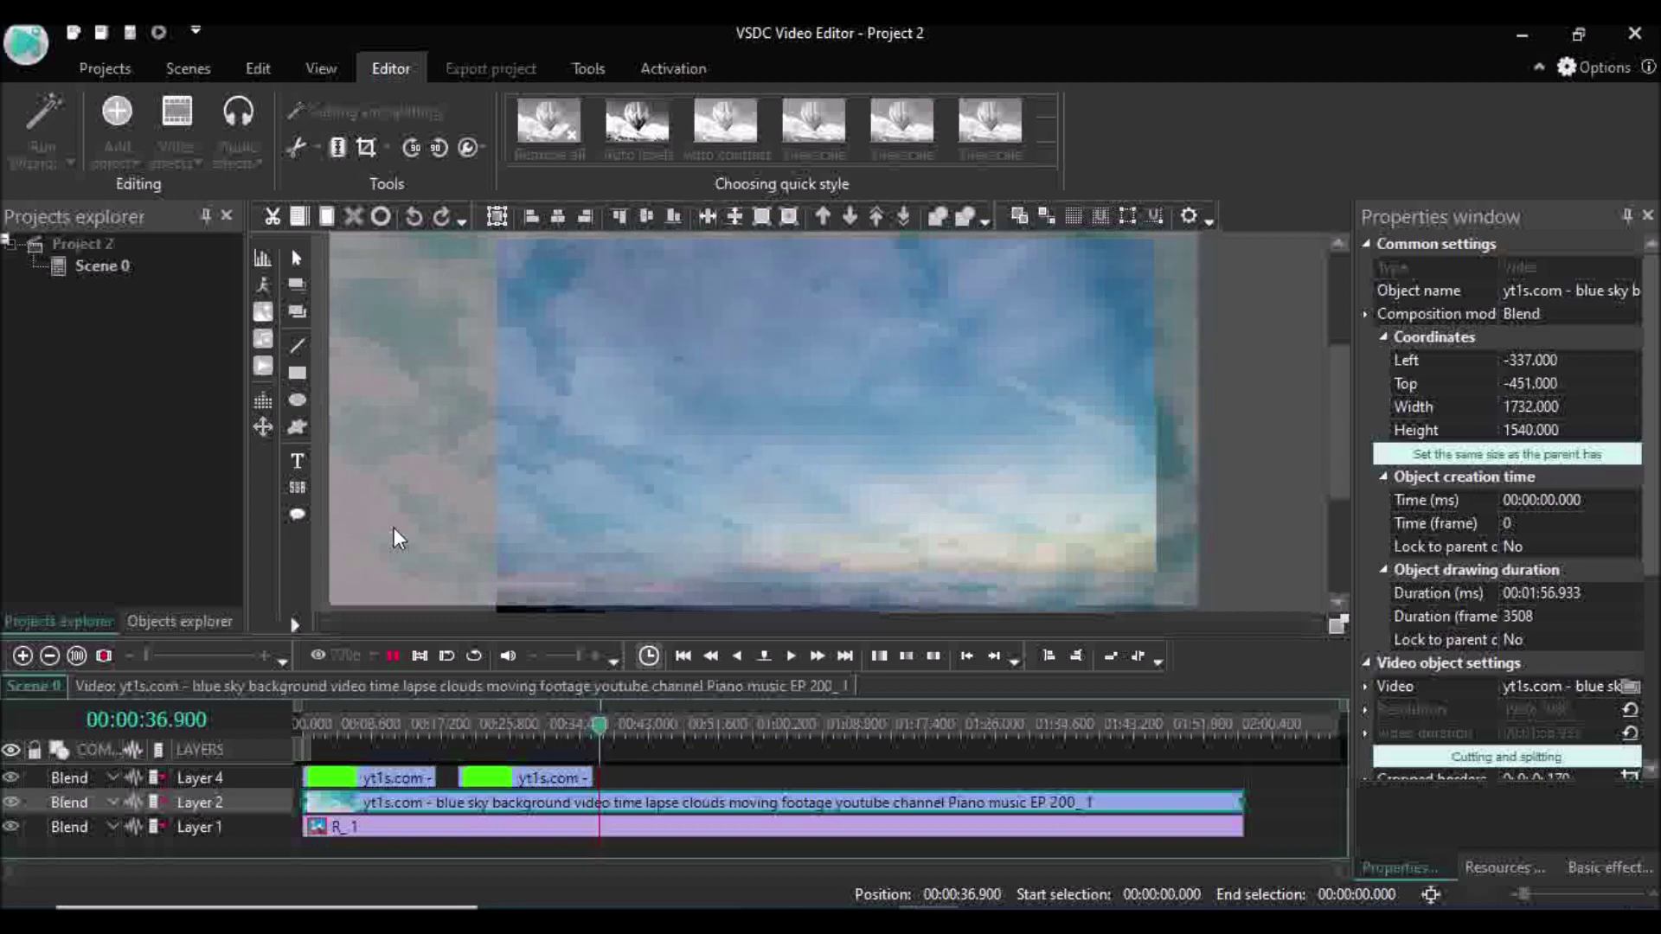
left_click(392, 655)
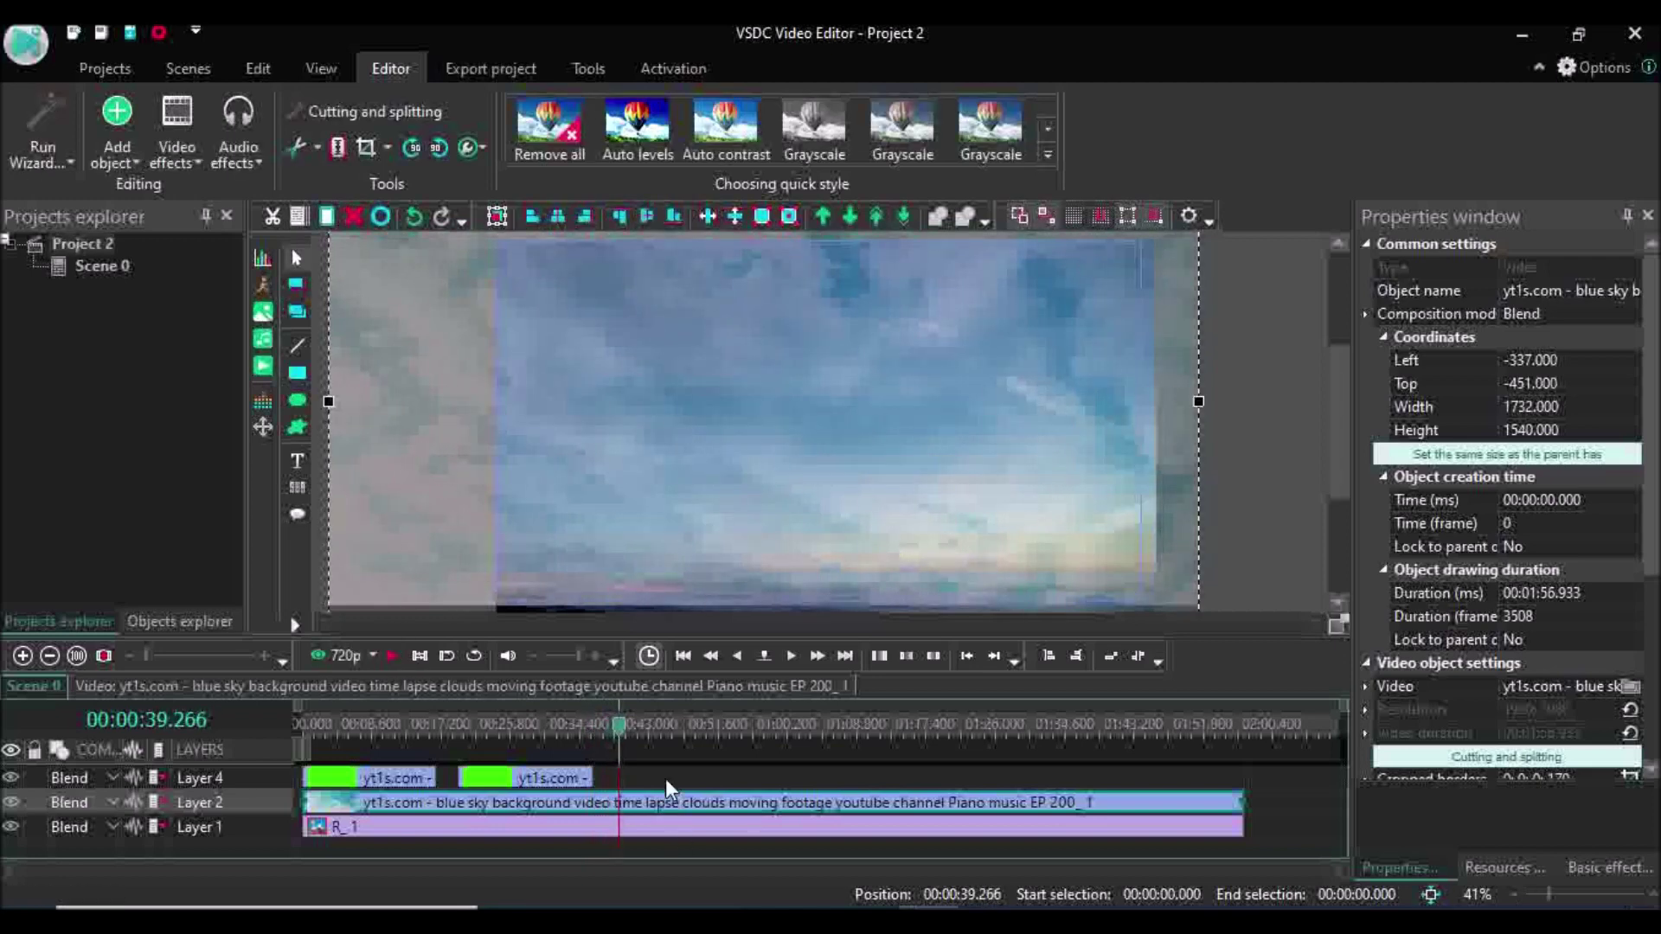
Step: Add the "yt1s.com - Green Screen Iron Man Flying 2" video from the reading folder to the scene
left_click(264, 314)
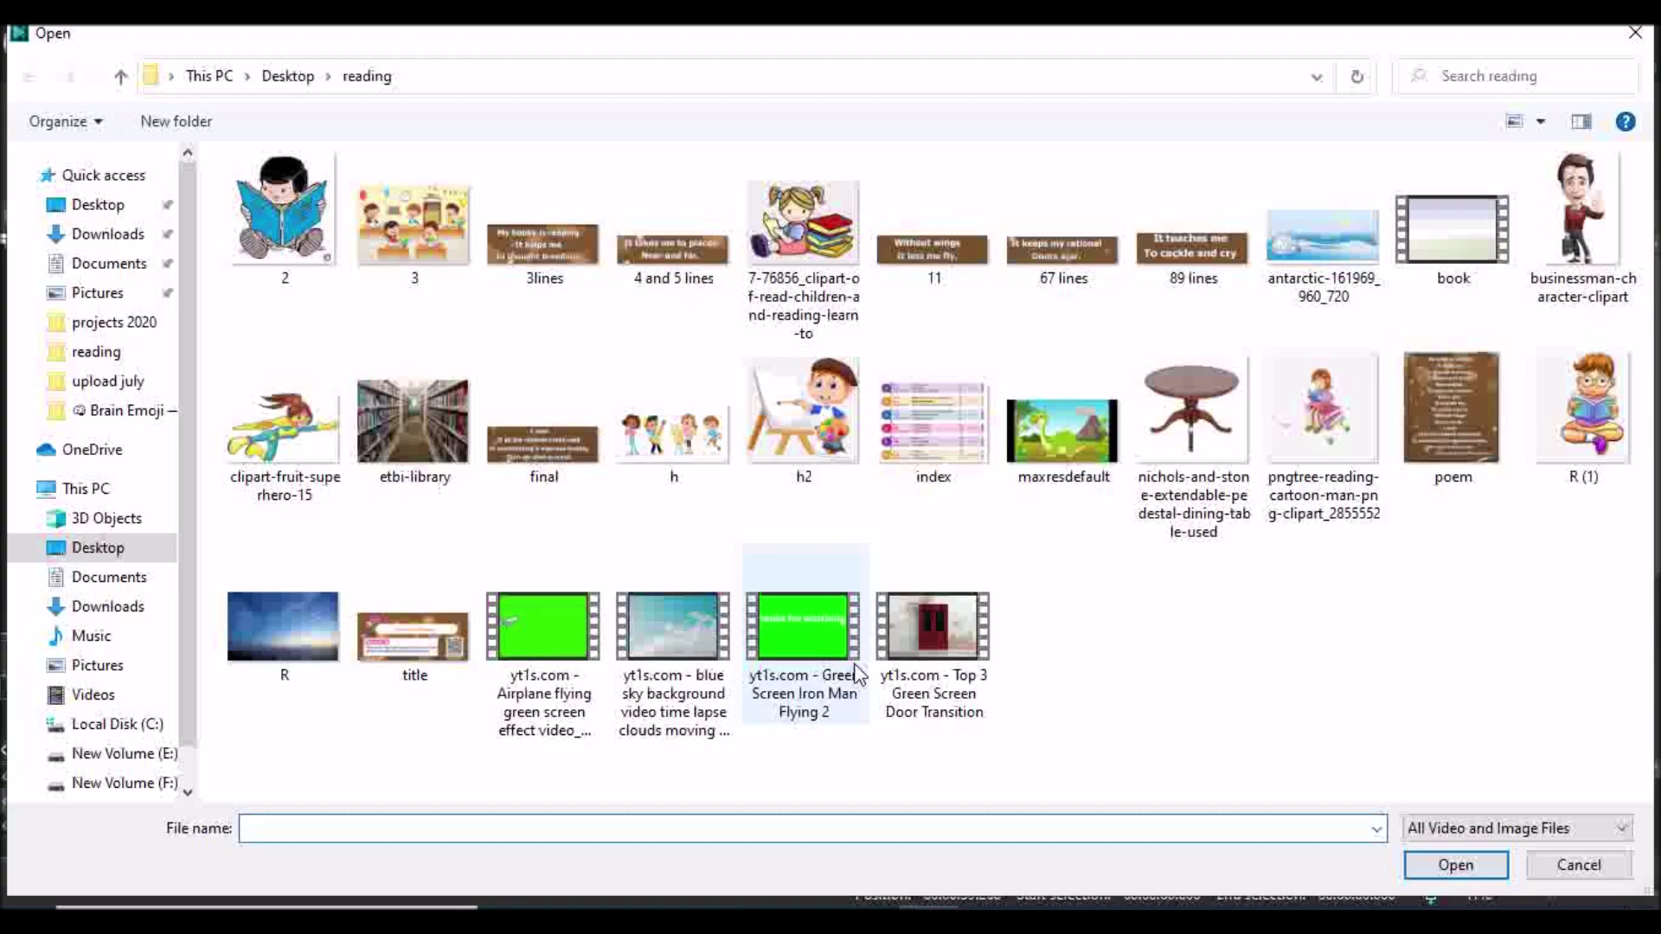
left_click(824, 623)
left_click(1450, 873)
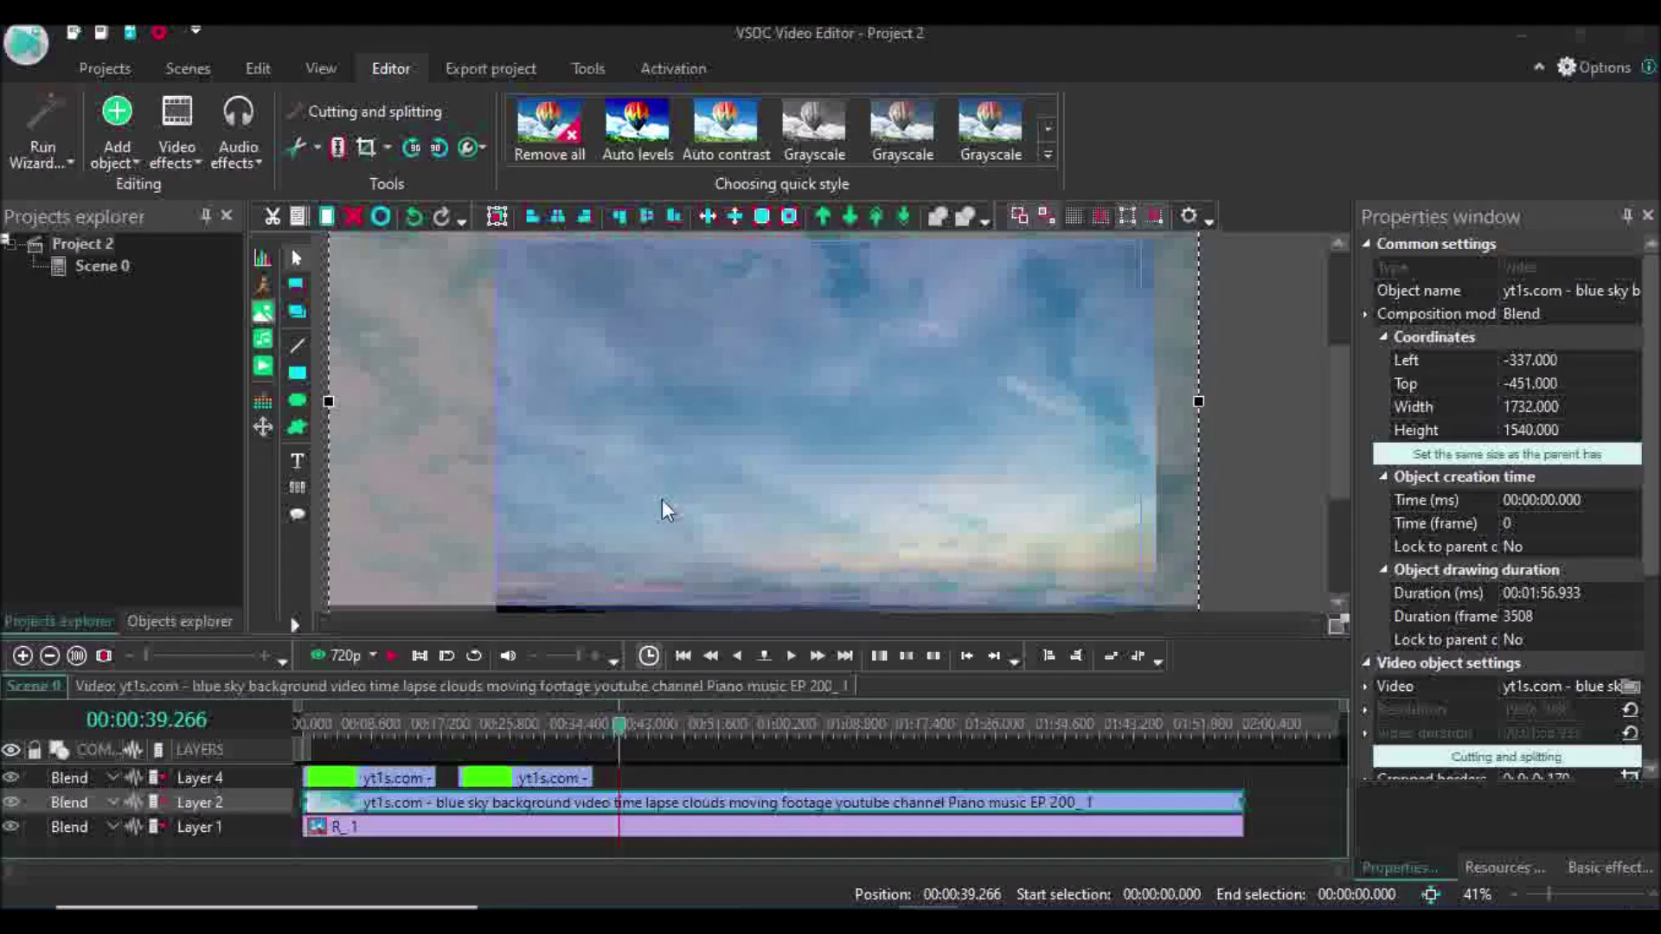
left_click(1080, 584)
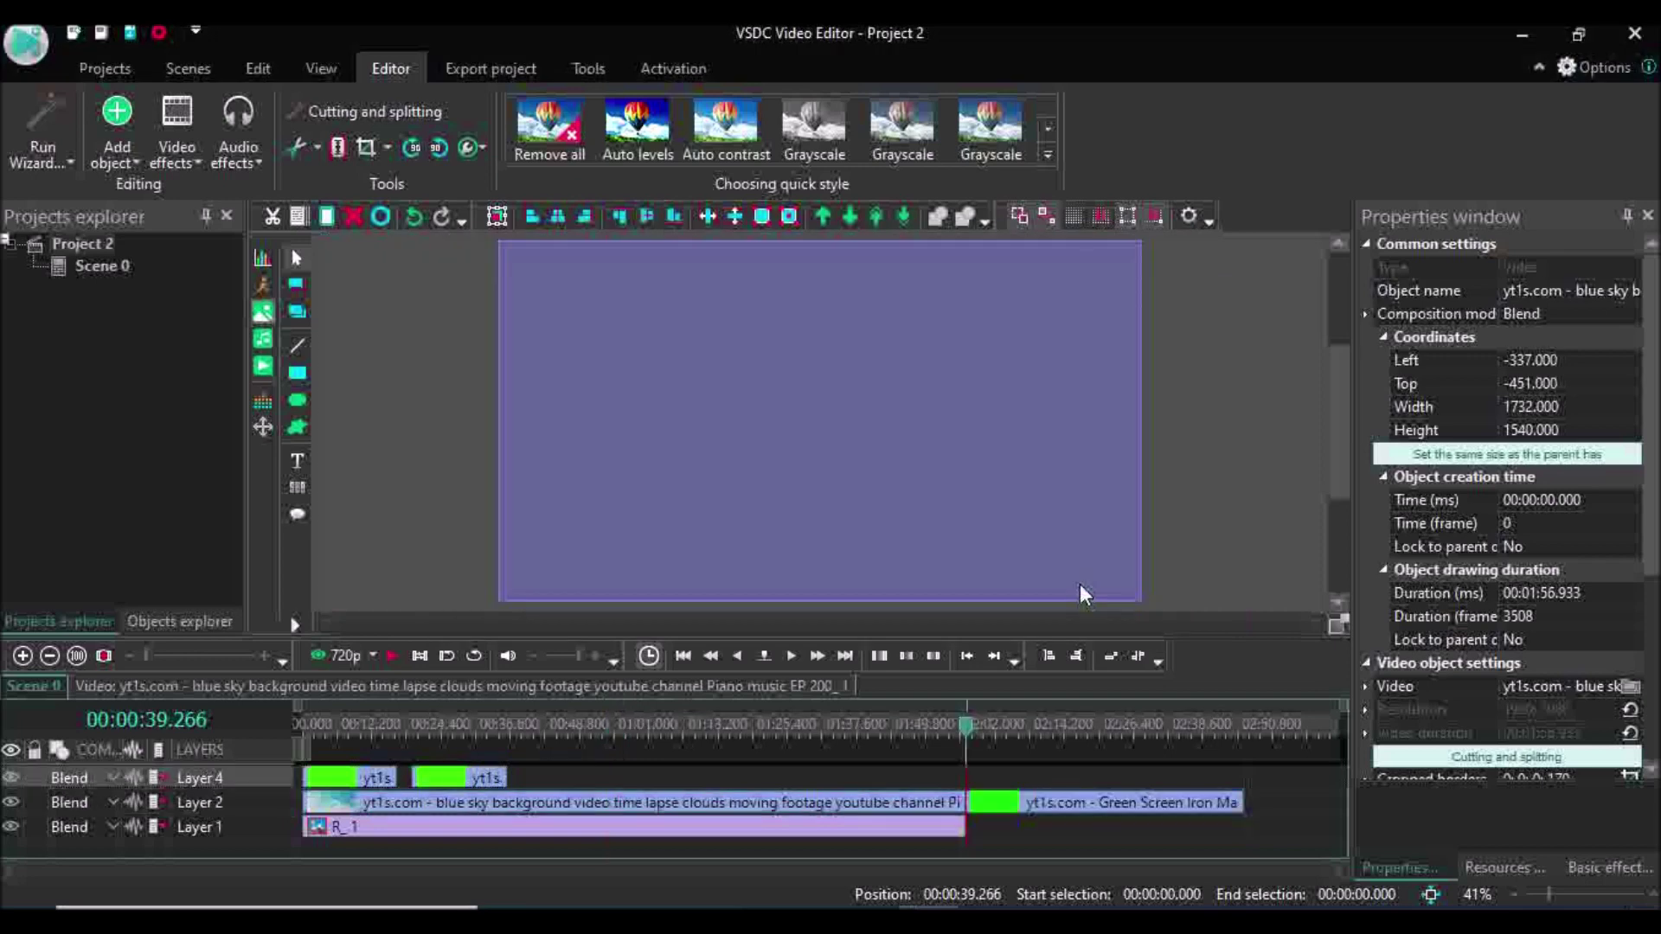
Step: Apply the Background remover effect to the Iron Man clip and return to Scene 0
right_click(1079, 818)
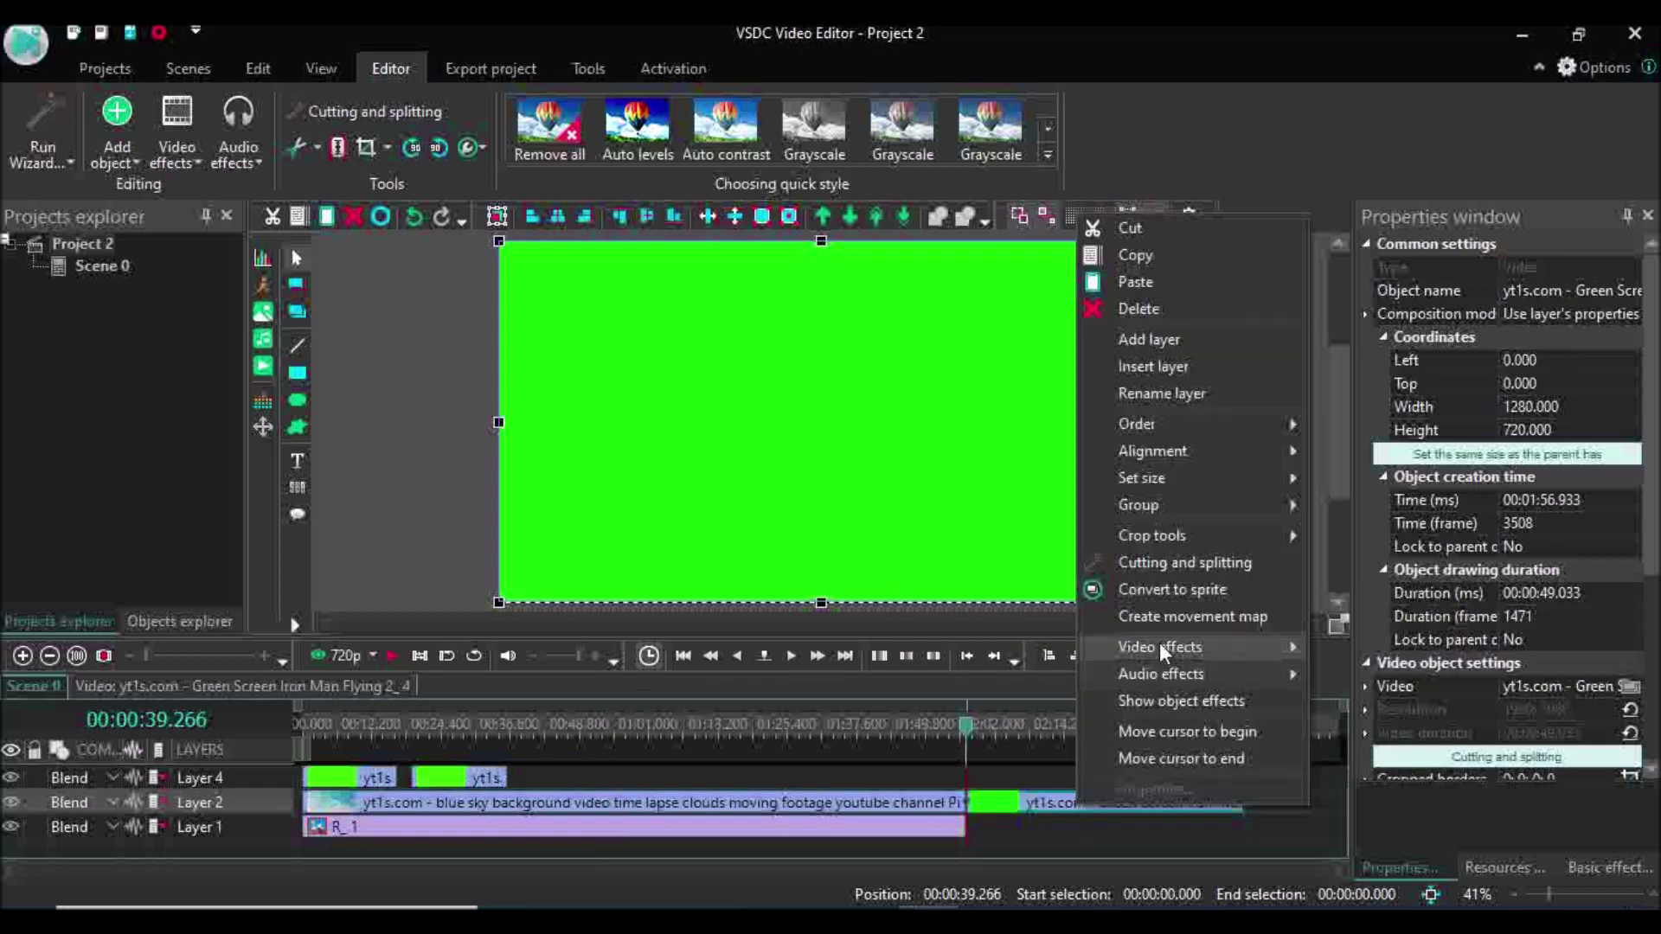
mouse_move(1159, 647)
mouse_move(1386, 756)
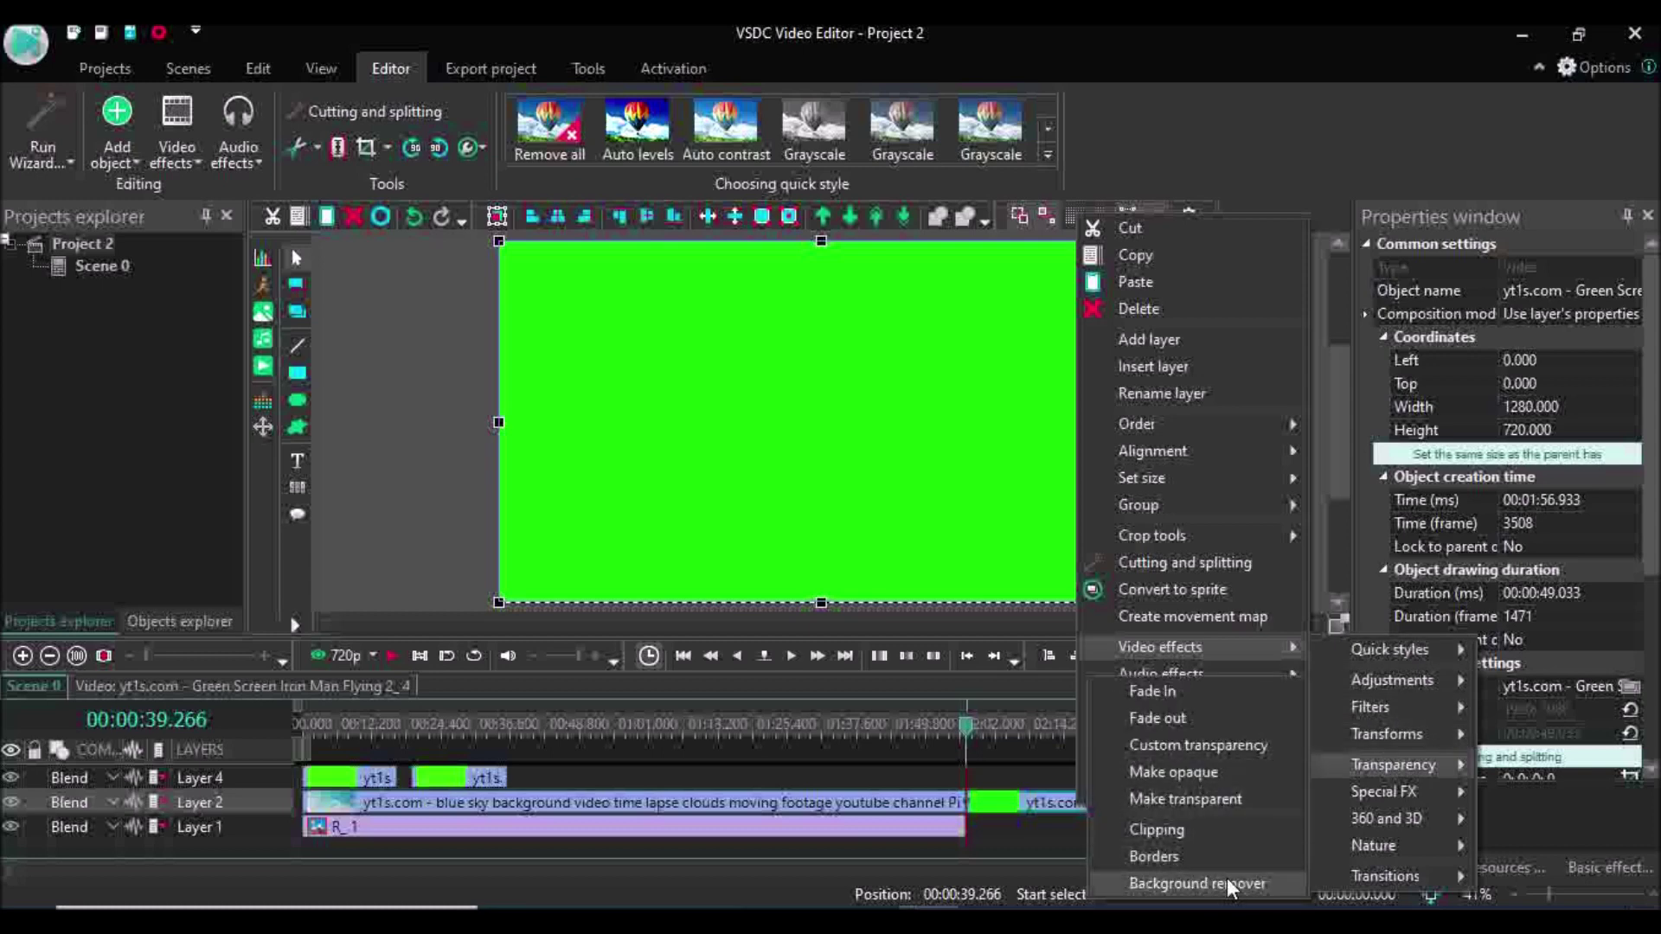
left_click(1226, 879)
left_click(1079, 586)
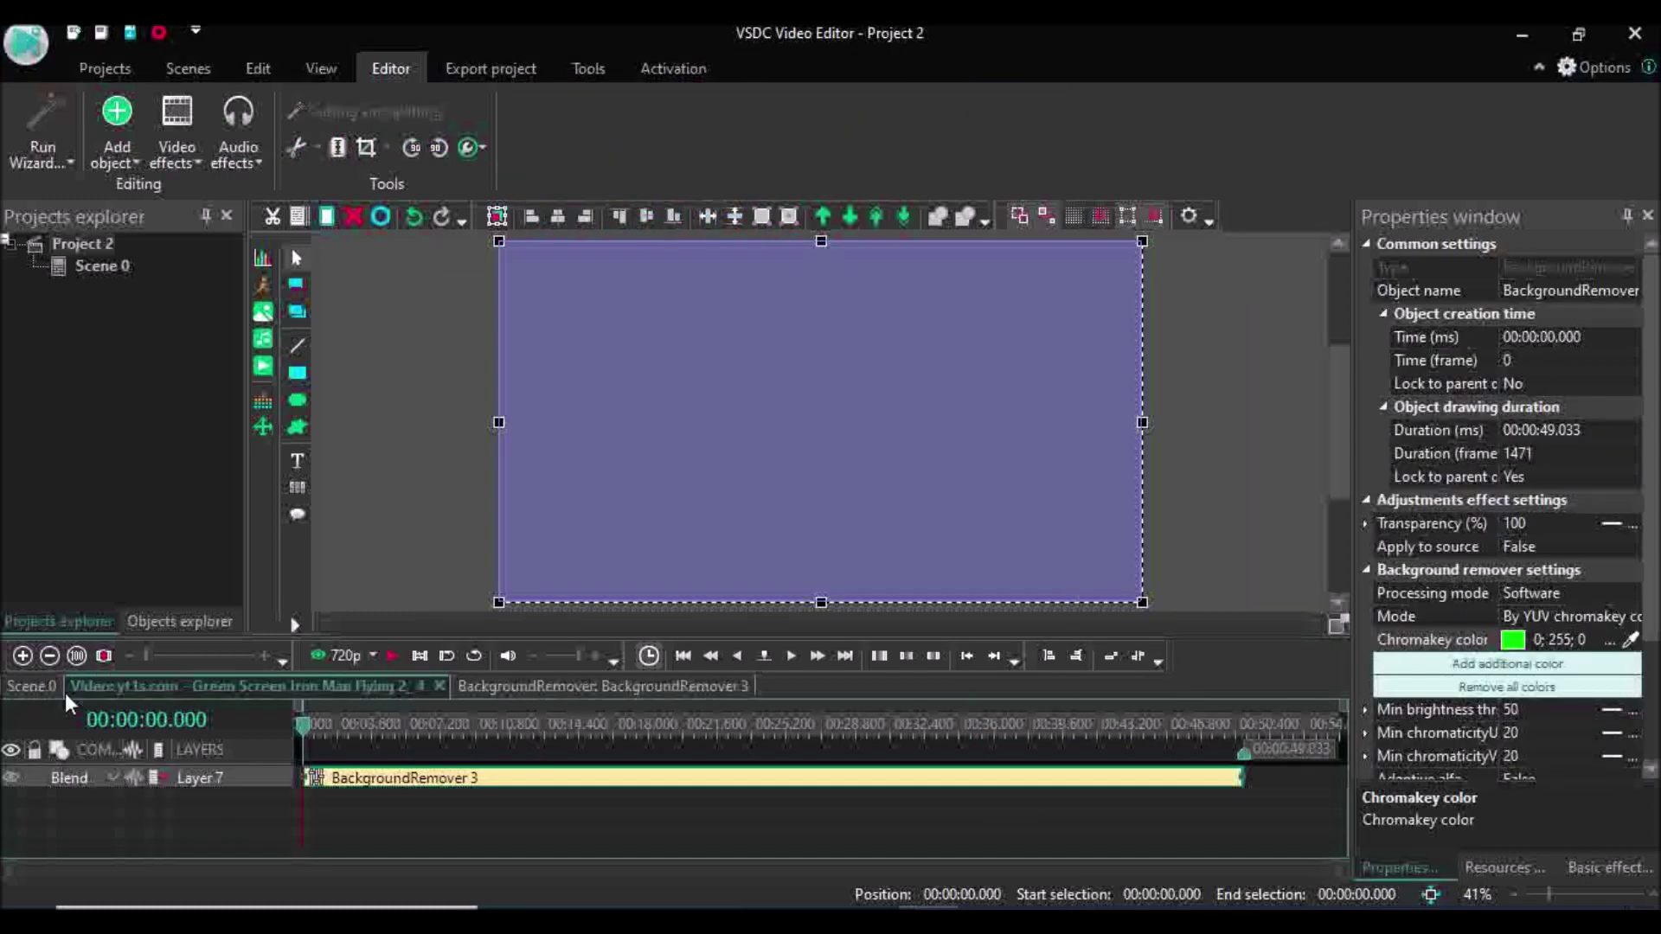
left_click(31, 685)
Step: Bring the Iron Man clip to the top and place it on Layer 4 after the airplane clips, starting at about 00:00:38.933
right_click(1064, 813)
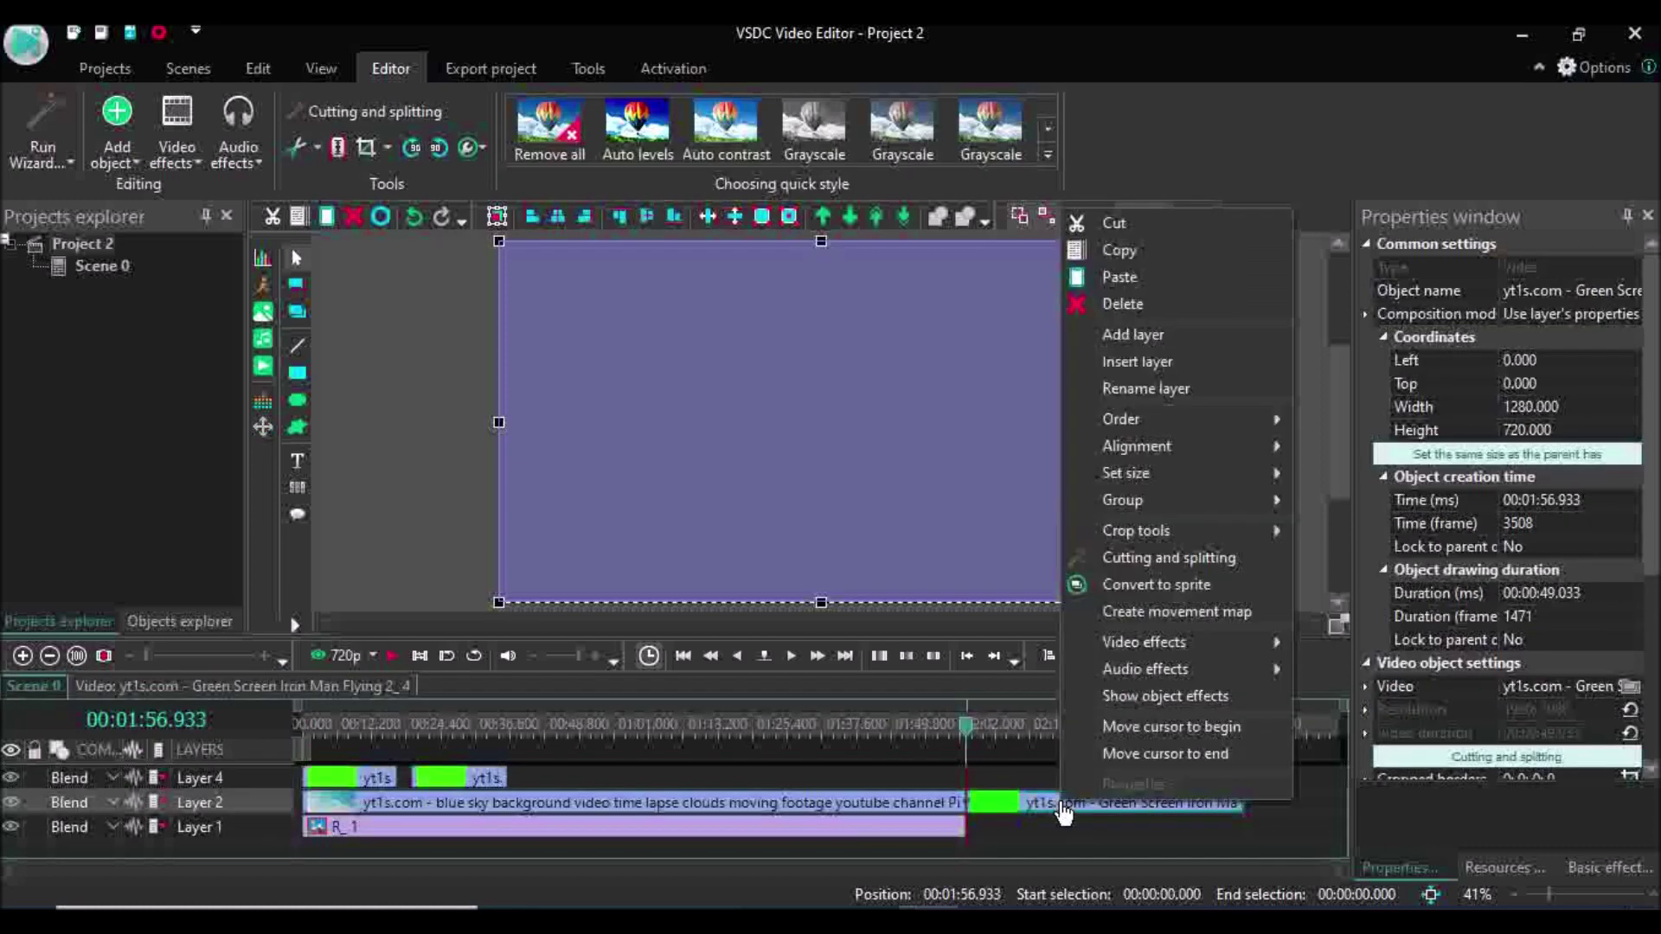
mouse_move(1145, 417)
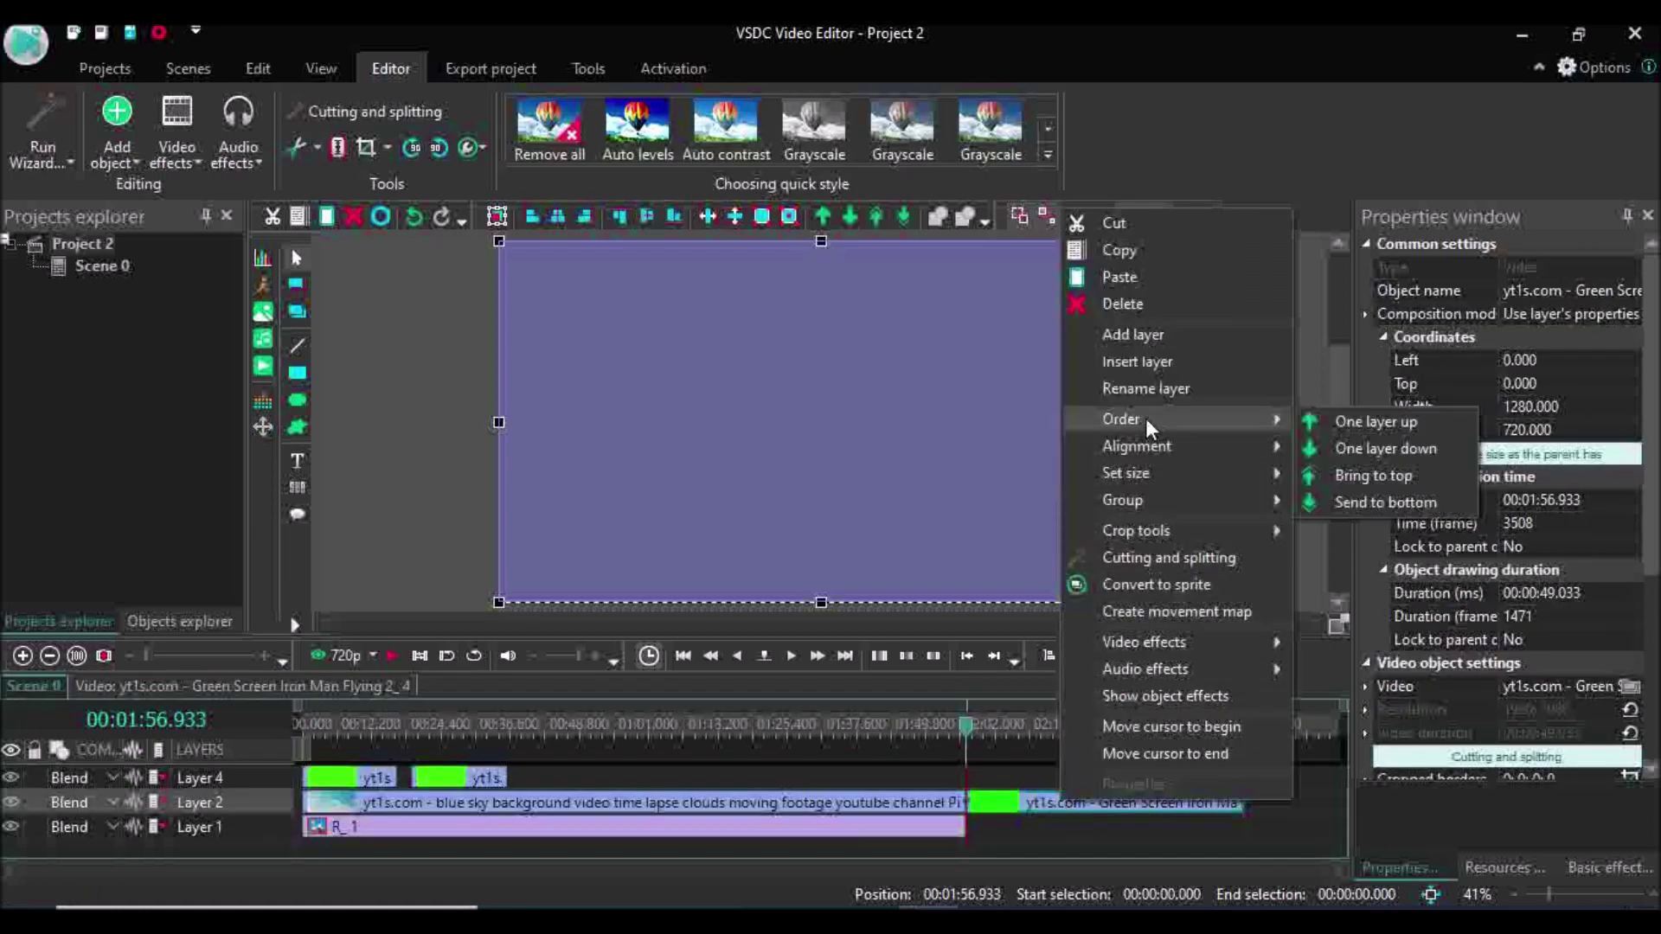
left_click(1325, 481)
left_click_drag(1003, 791, 605, 803)
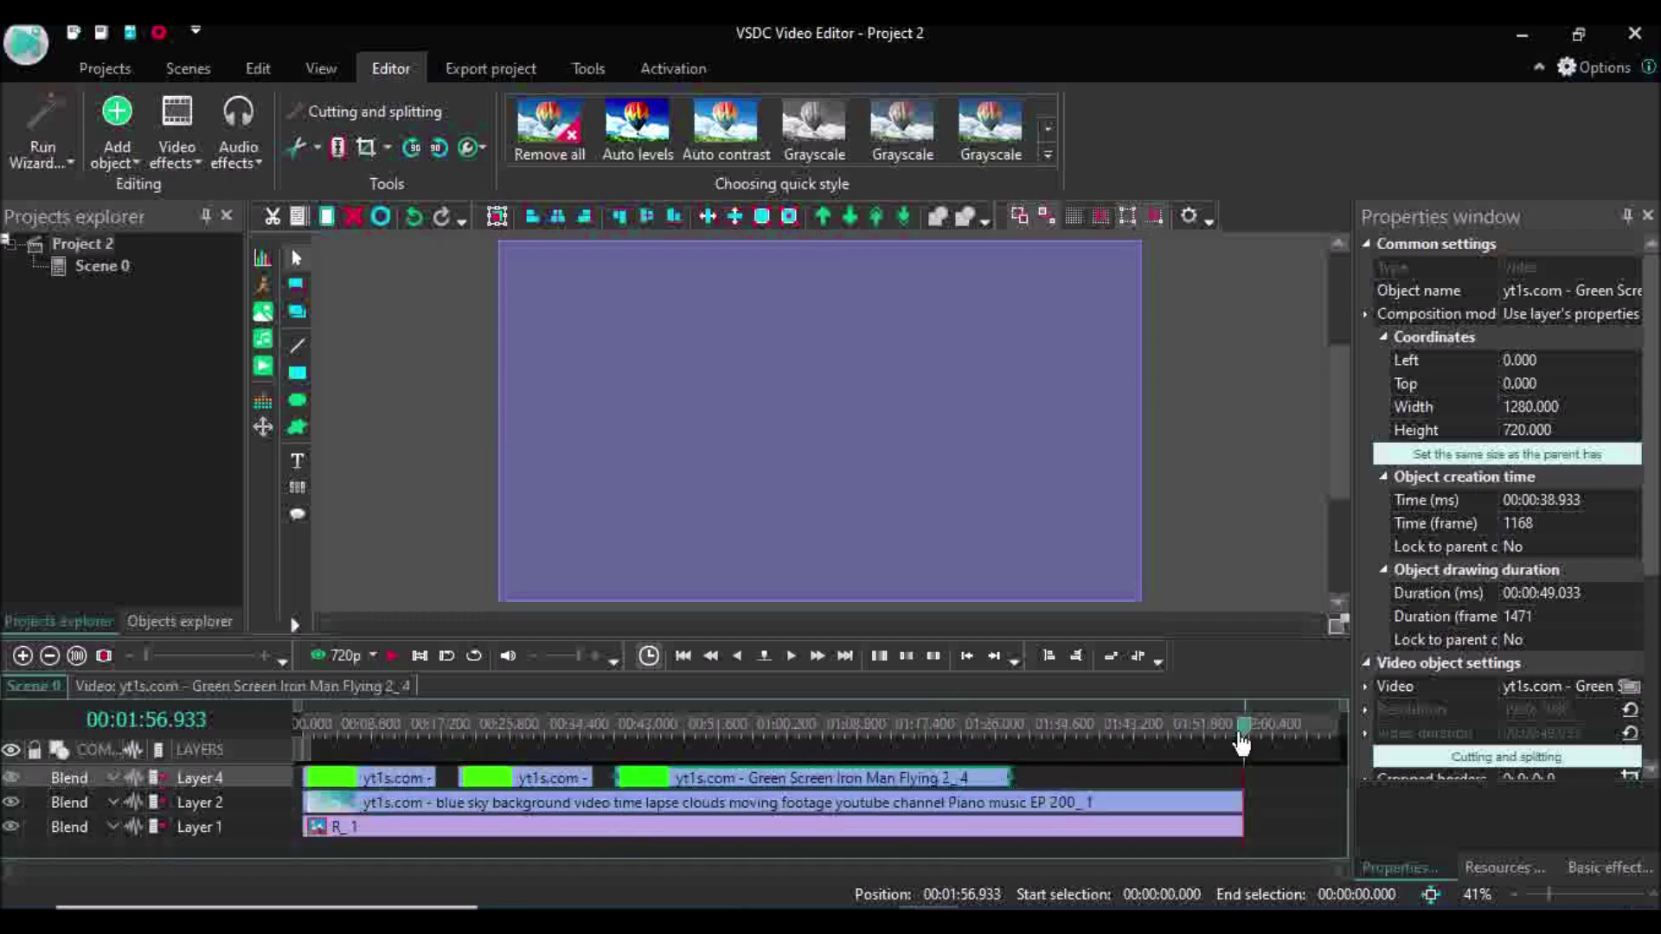
Step: Preview the Iron Man clip over the sky from about 00:00:38.633 and pause at 00:00:51.100
left_click_drag(1248, 737, 617, 751)
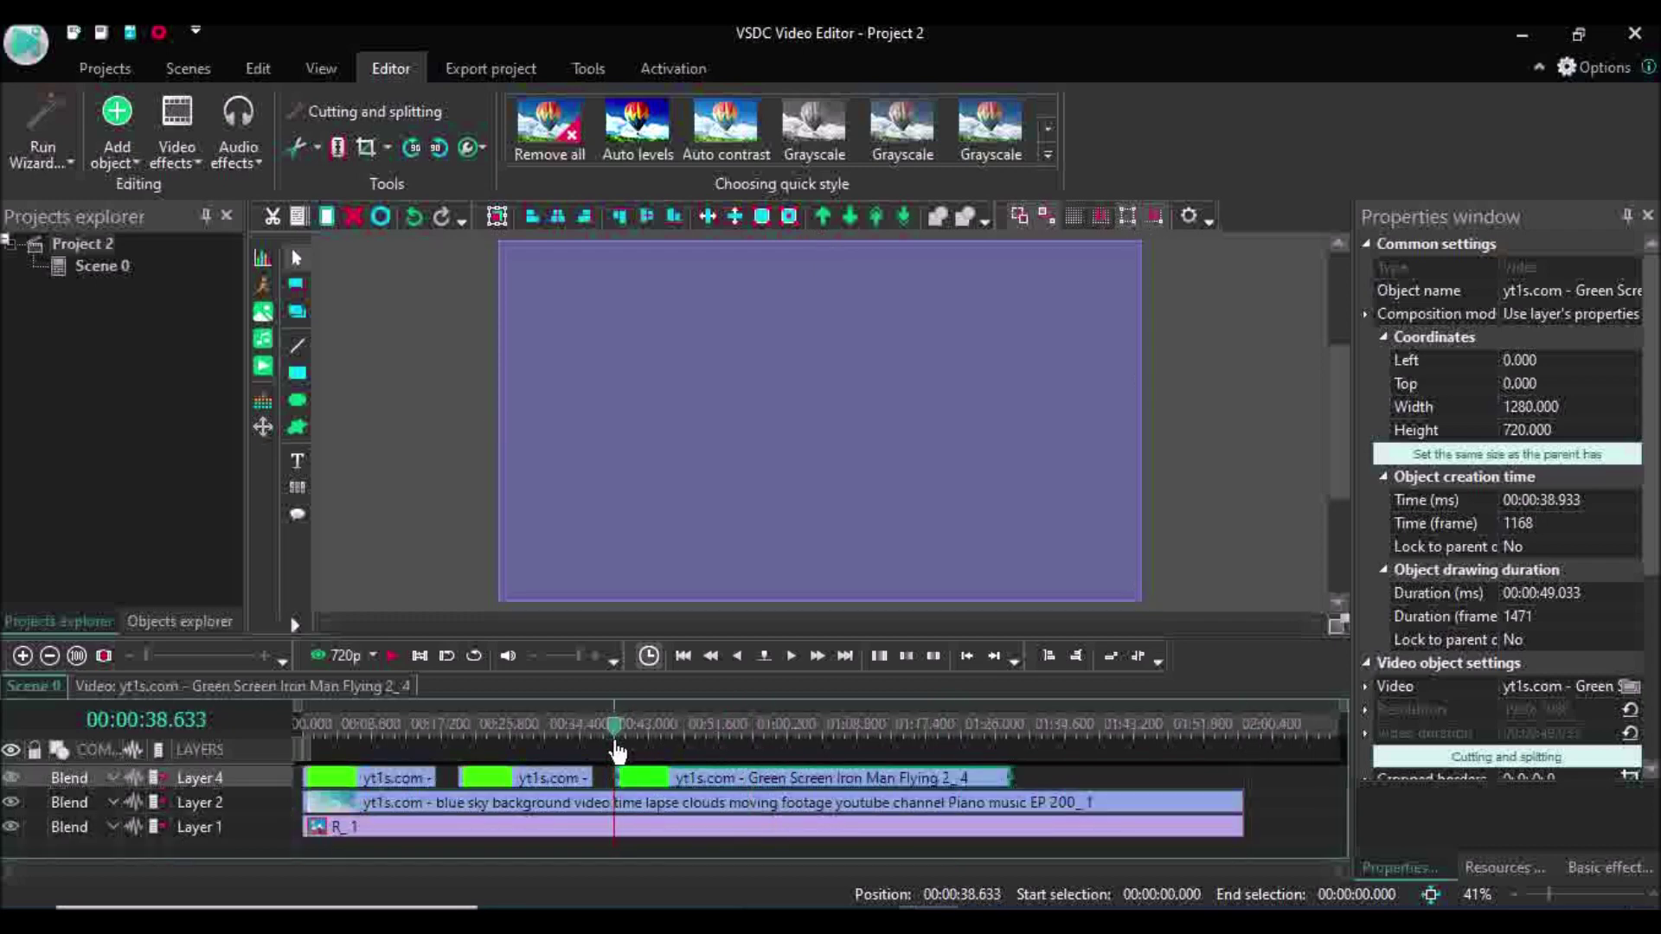
left_click(395, 653)
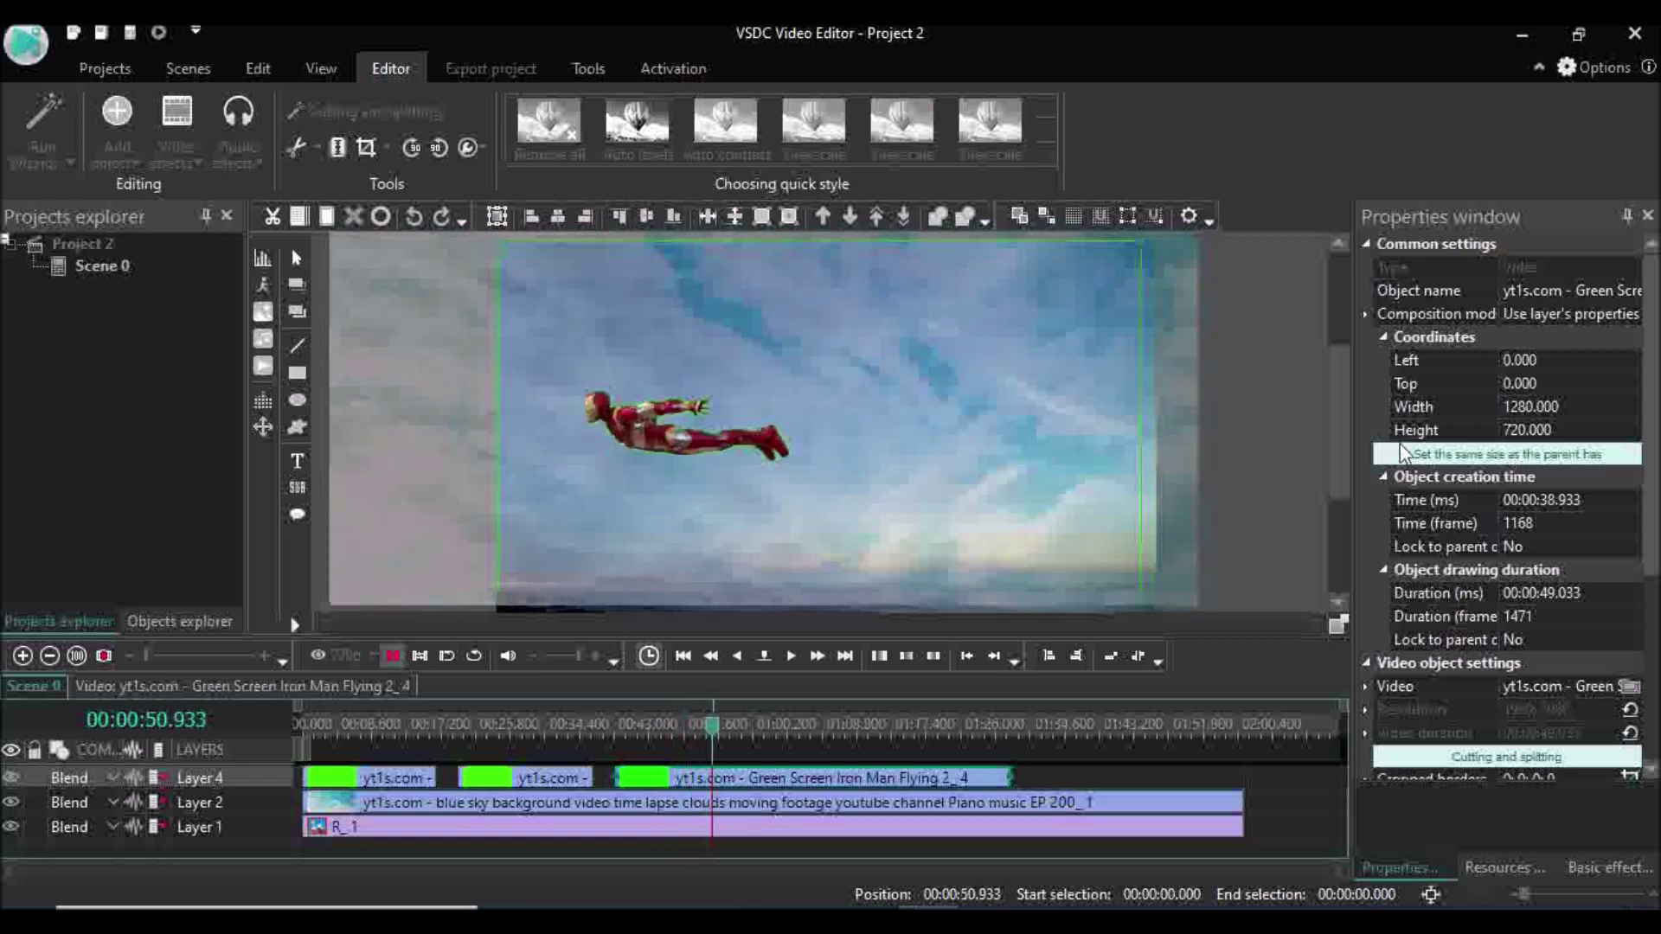
key("space")
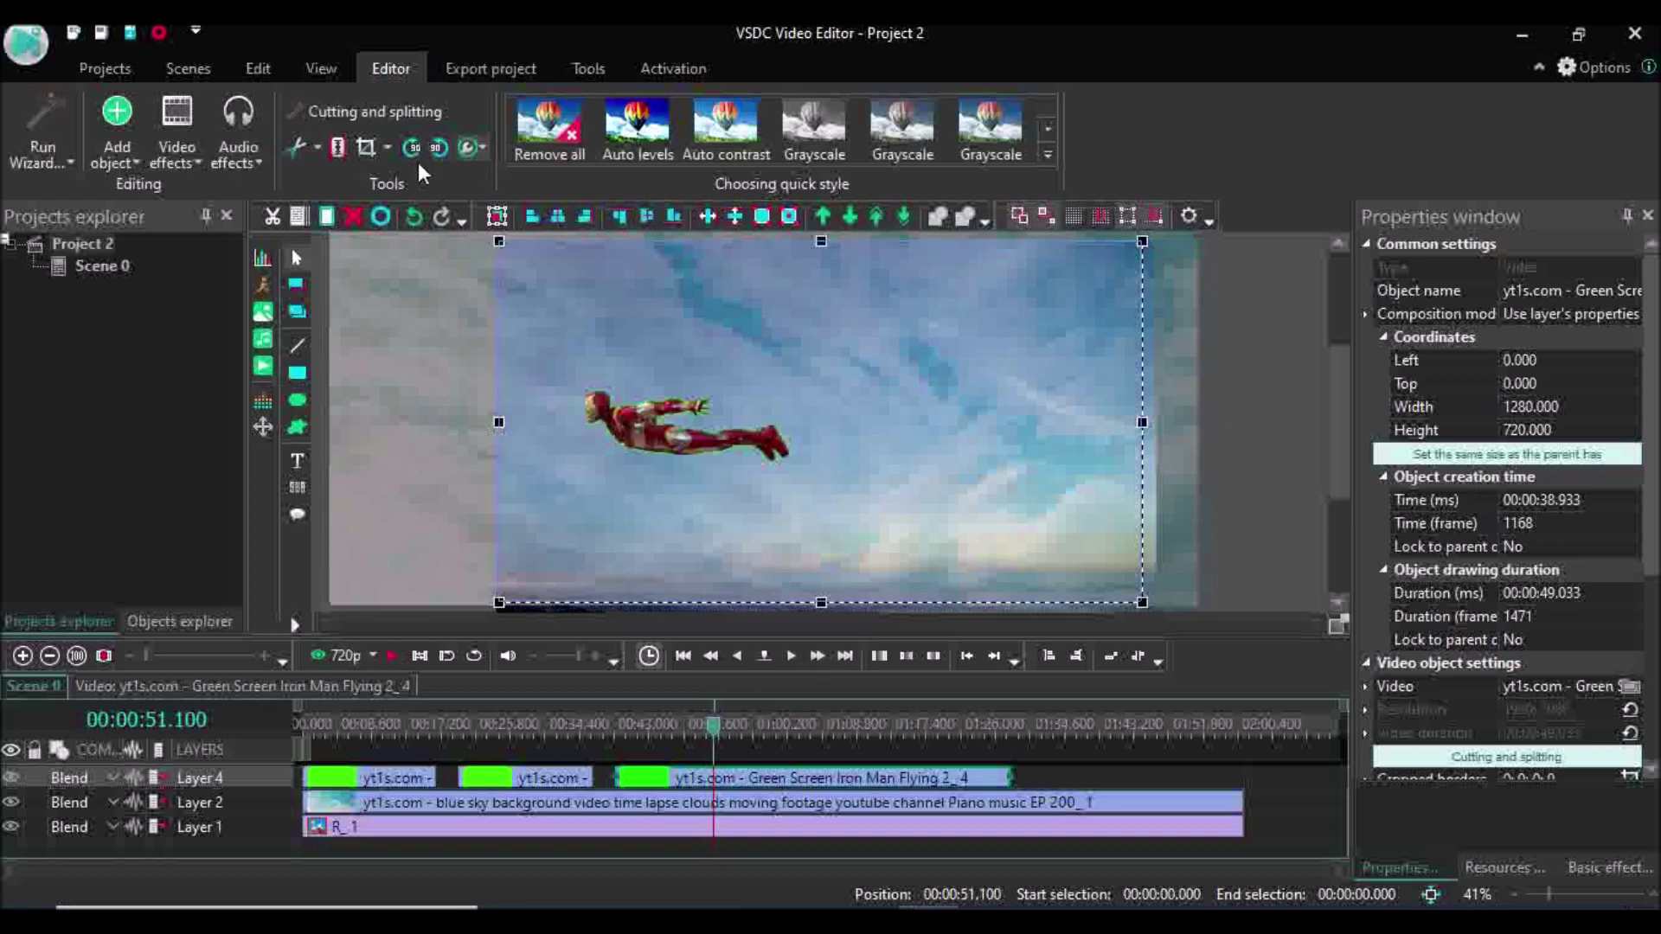
Step: Crop the edges of the Iron Man clip to a region of about 1834x1007 pixels and apply the crop
left_click(367, 152)
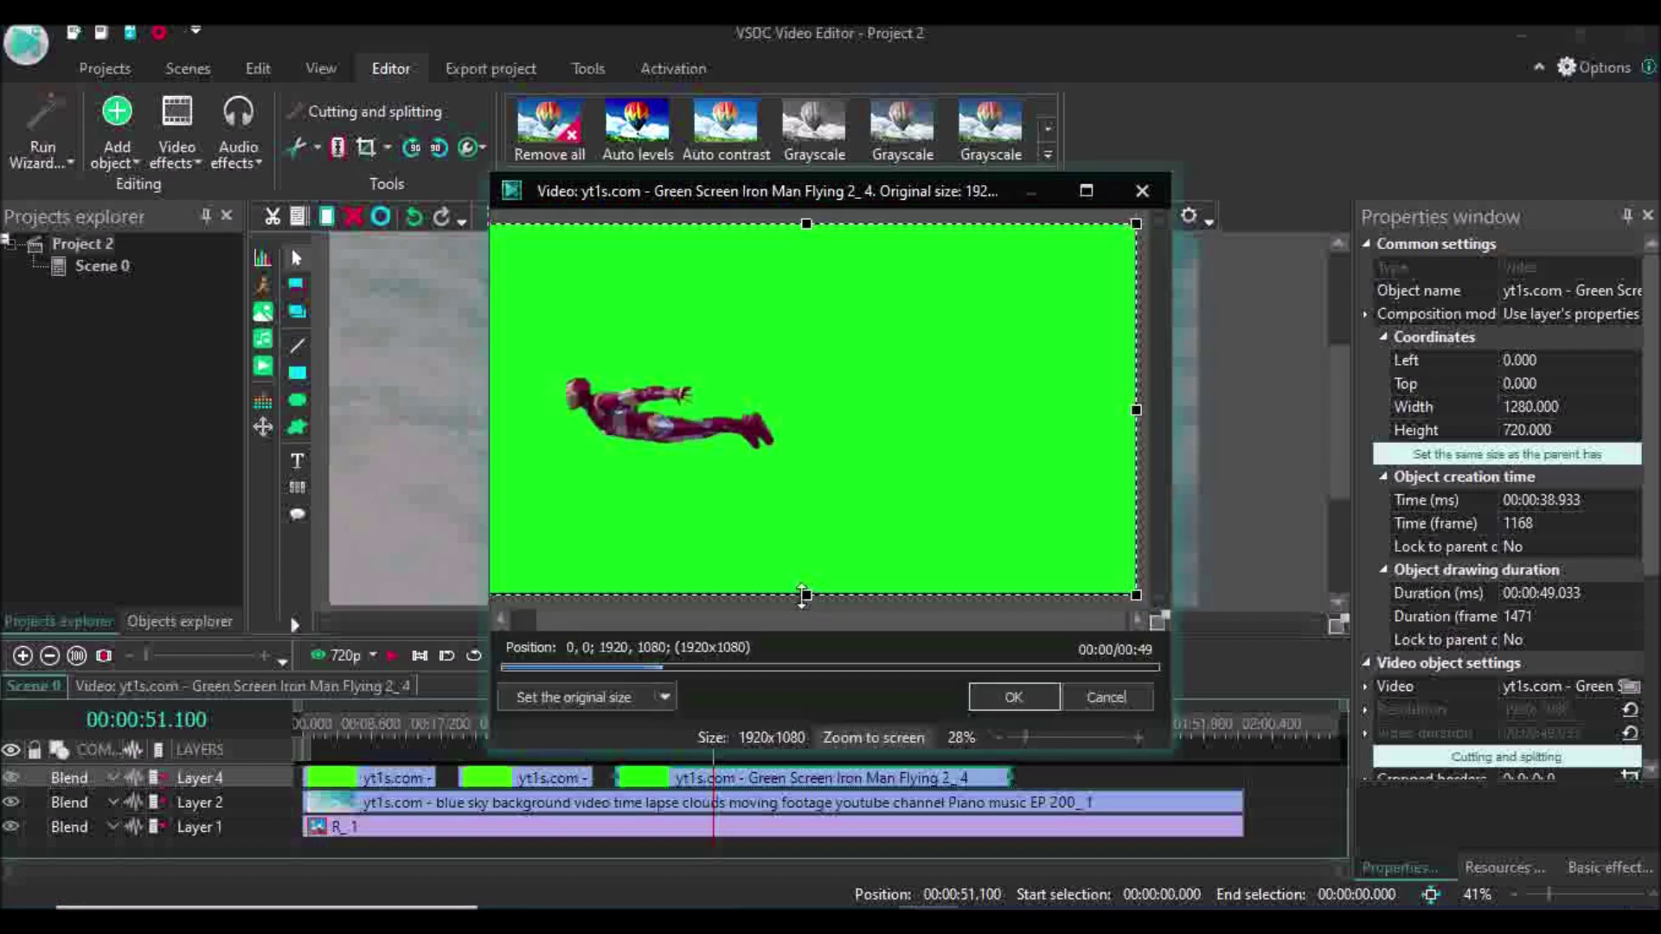
left_click_drag(807, 595, 807, 582)
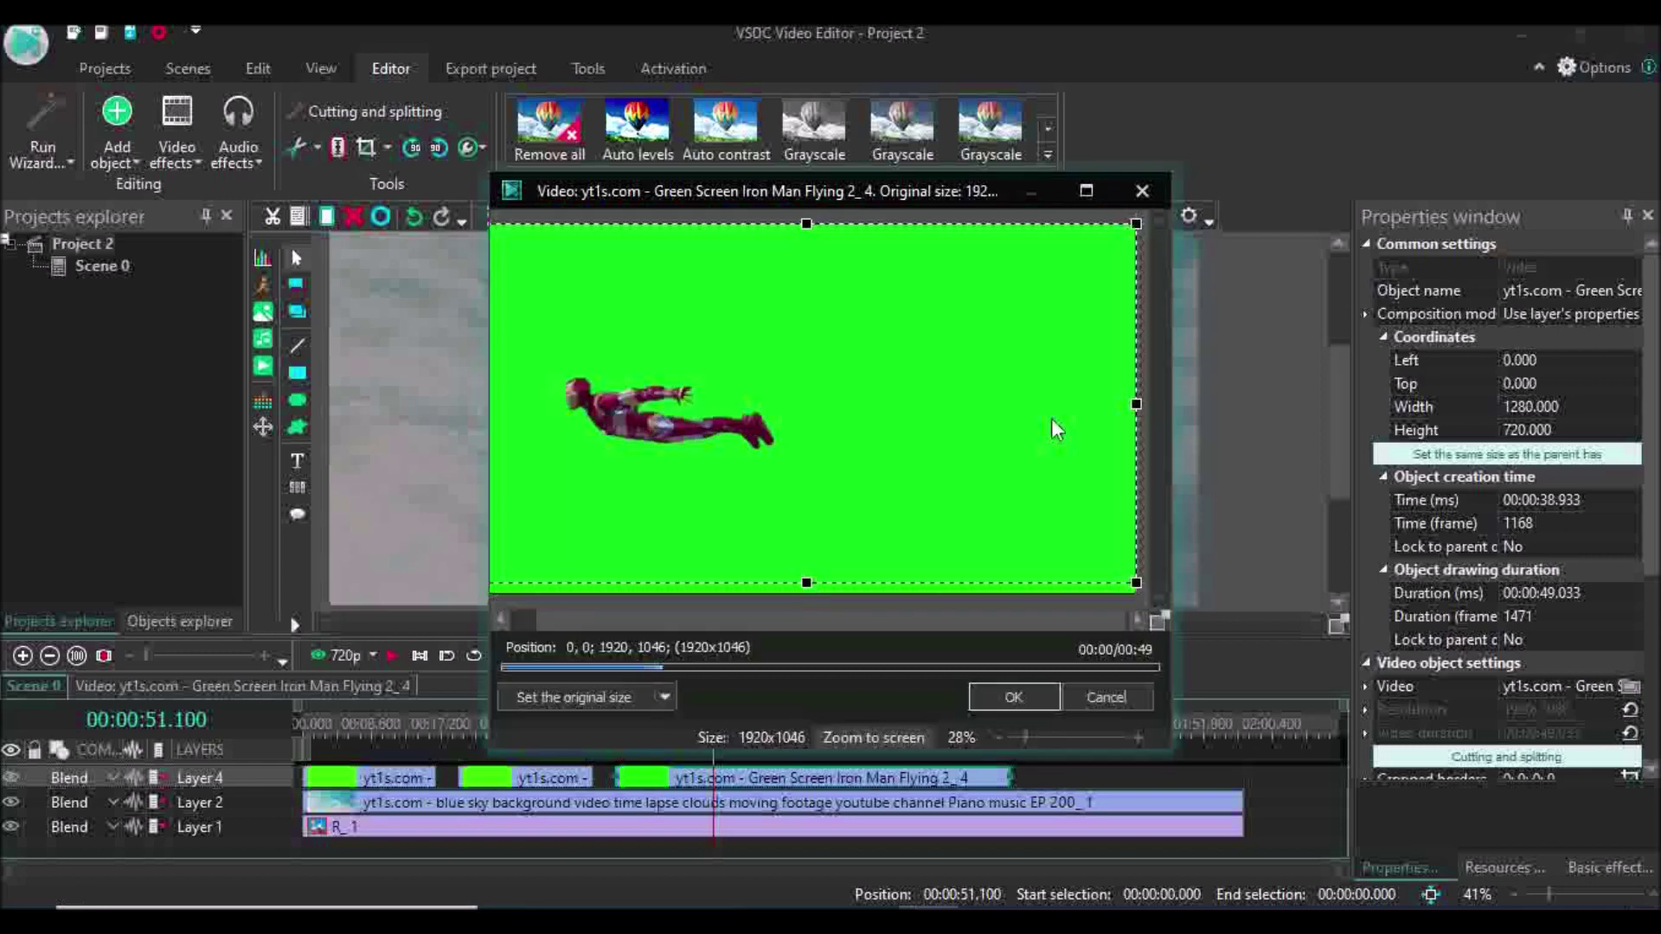
left_click_drag(1136, 406, 1130, 407)
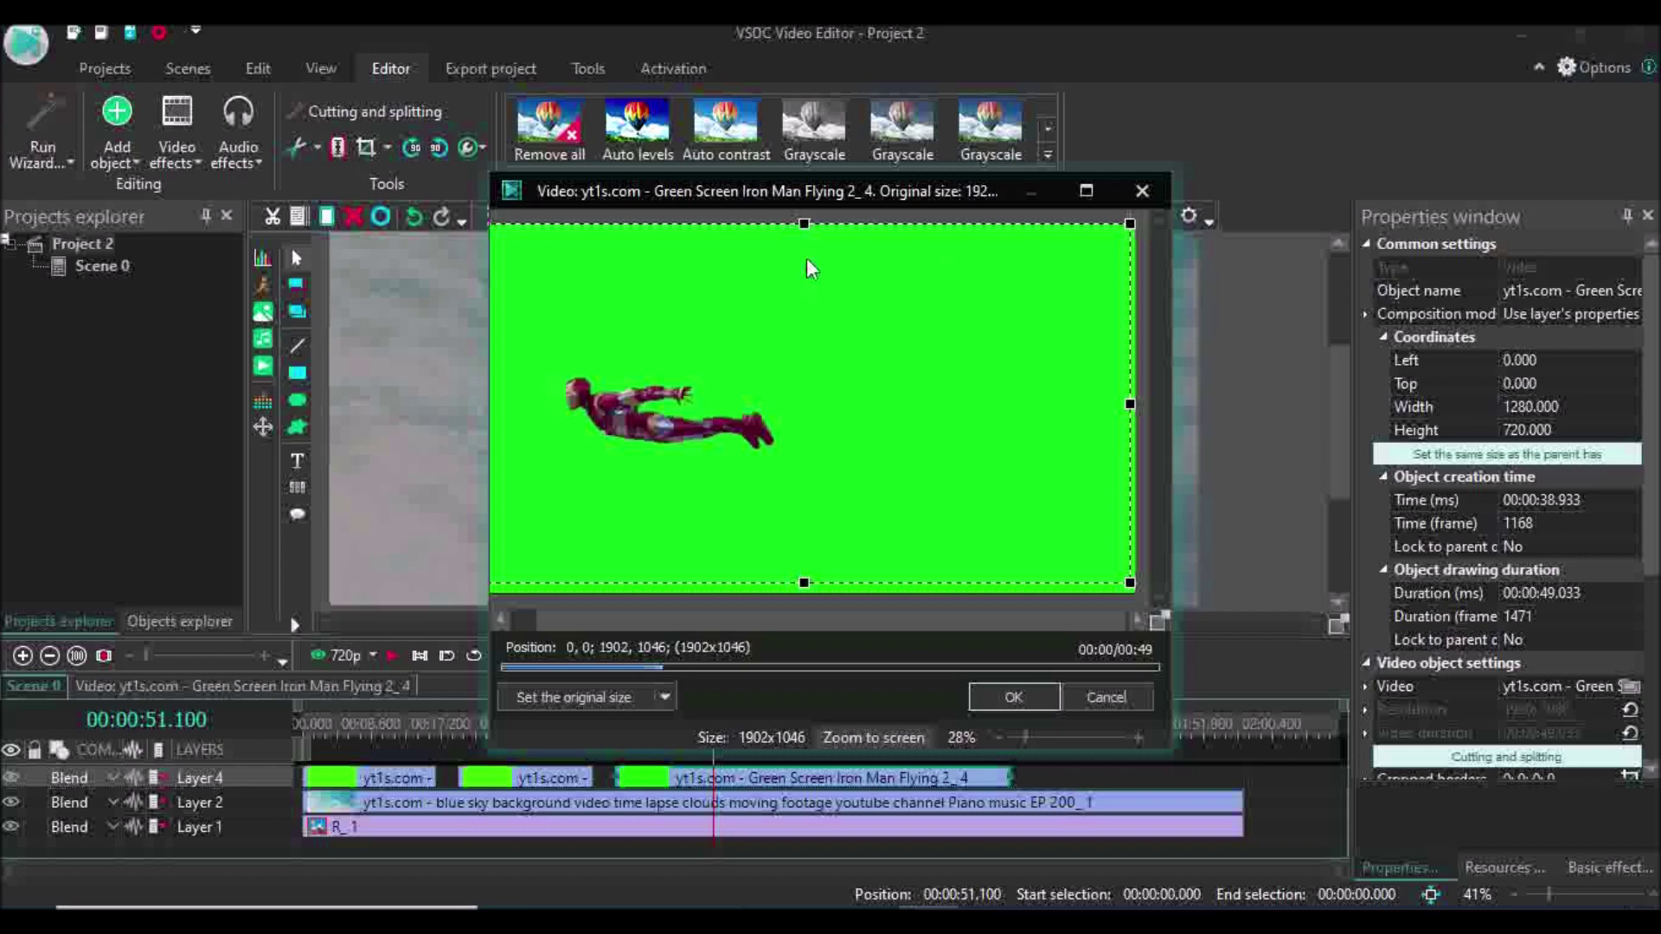
left_click_drag(803, 223, 803, 235)
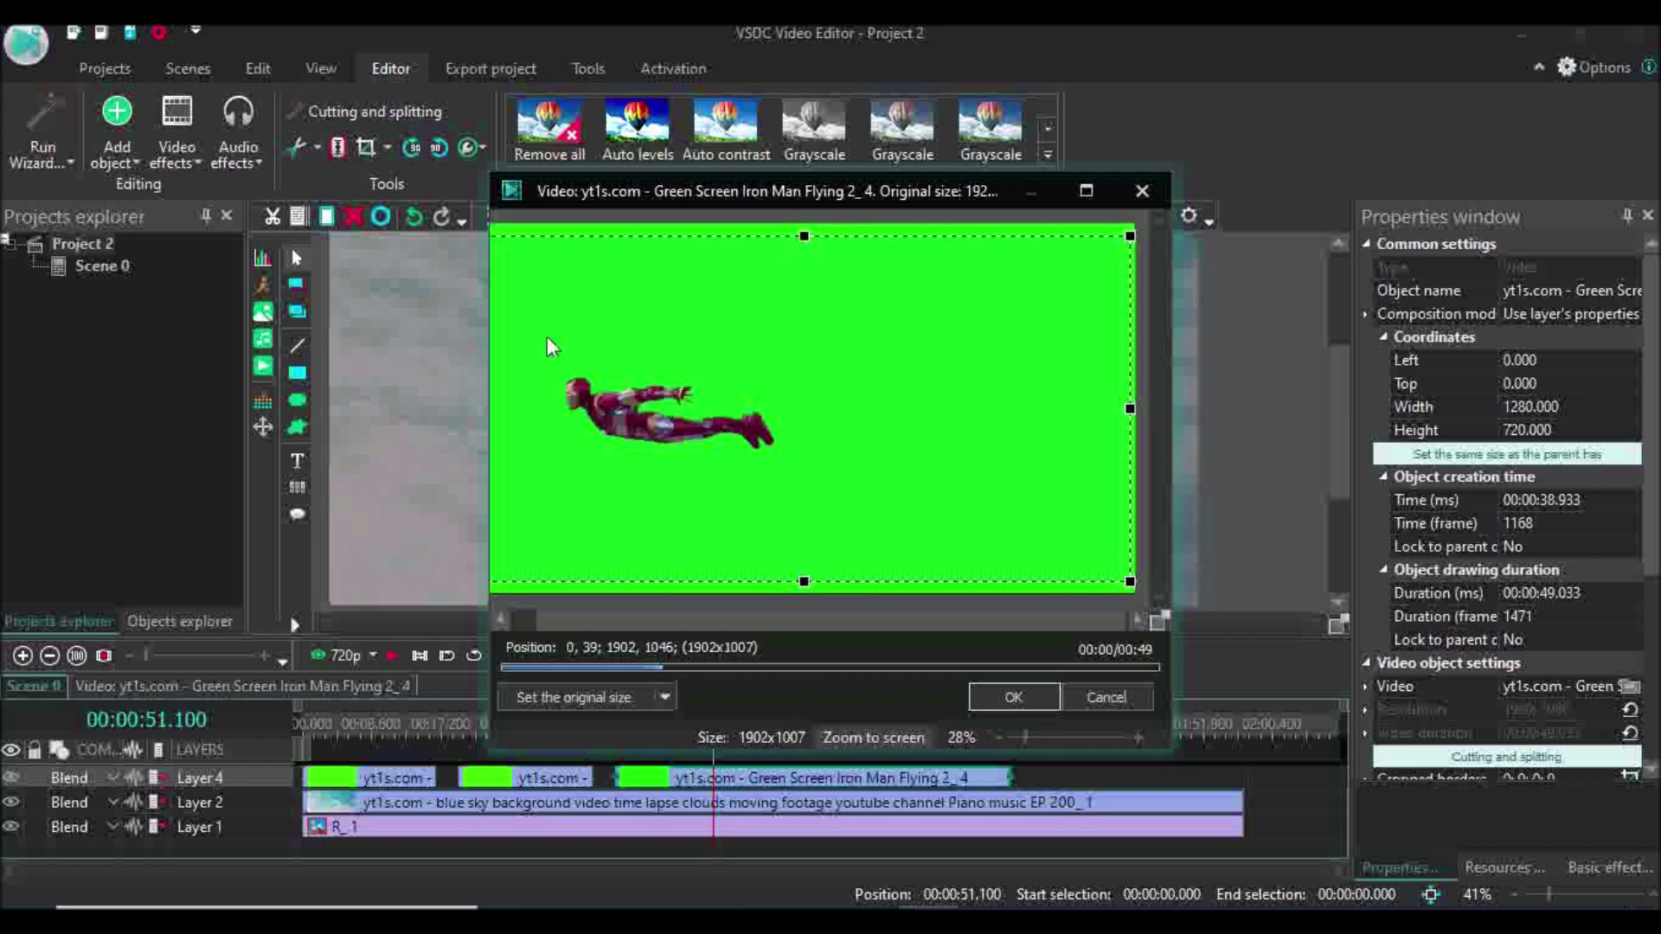
left_click_drag(547, 339, 554, 342)
left_click_drag(1040, 428, 1107, 412)
left_click_drag(935, 445, 941, 448)
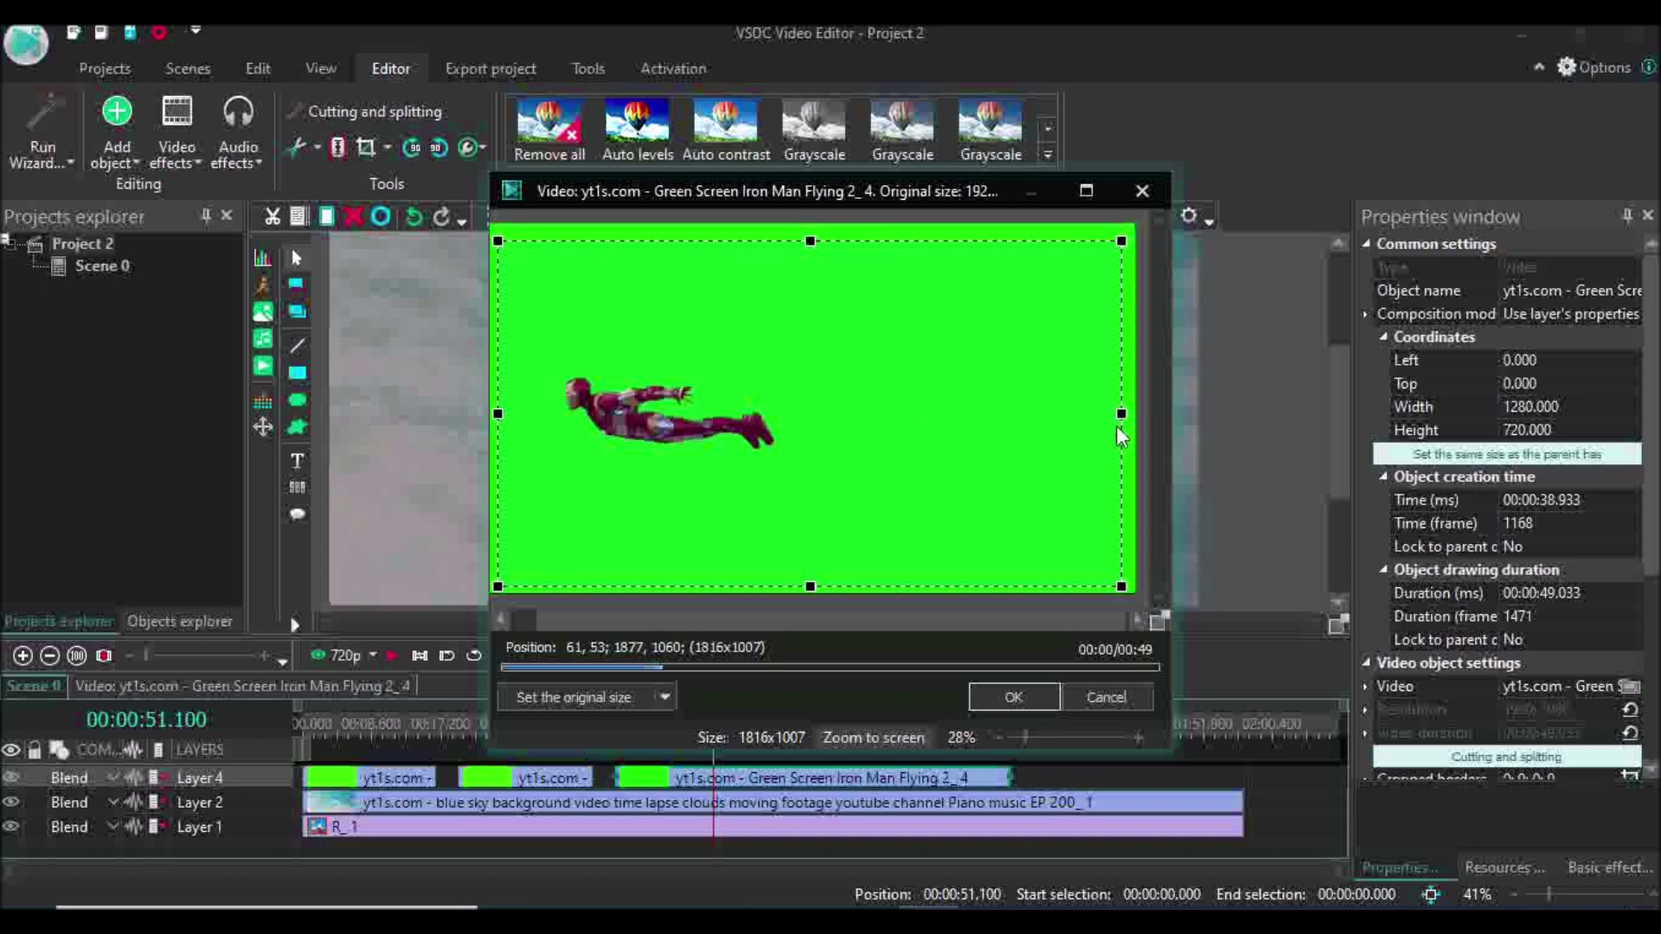
left_click_drag(1119, 420, 1126, 414)
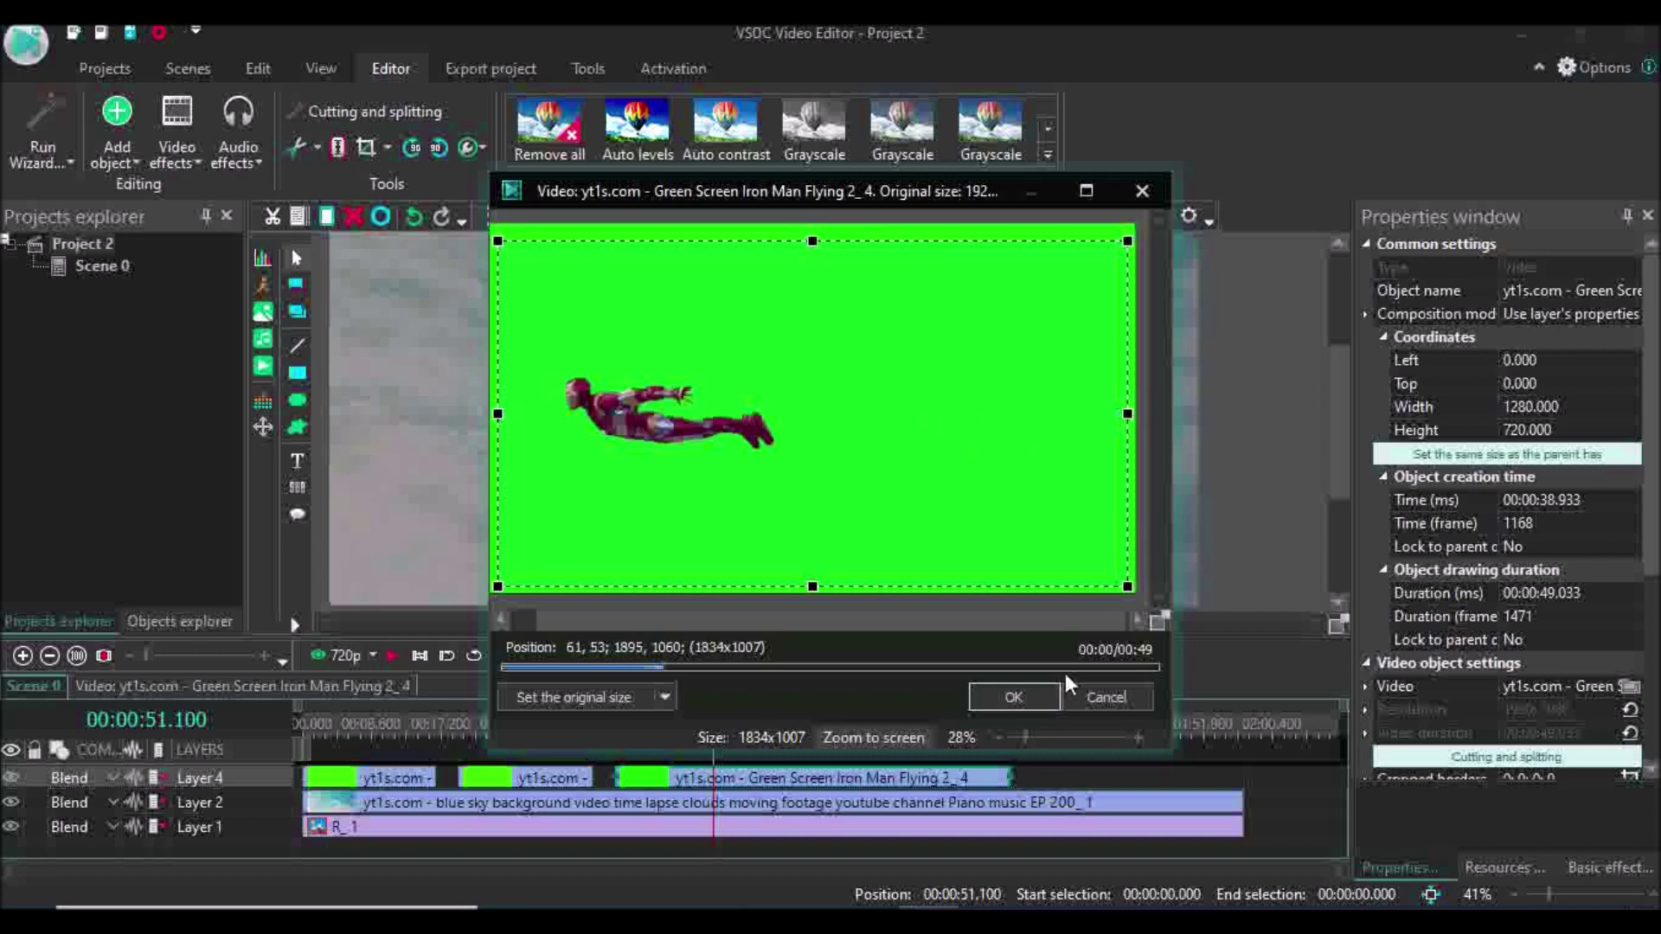
left_click(1036, 689)
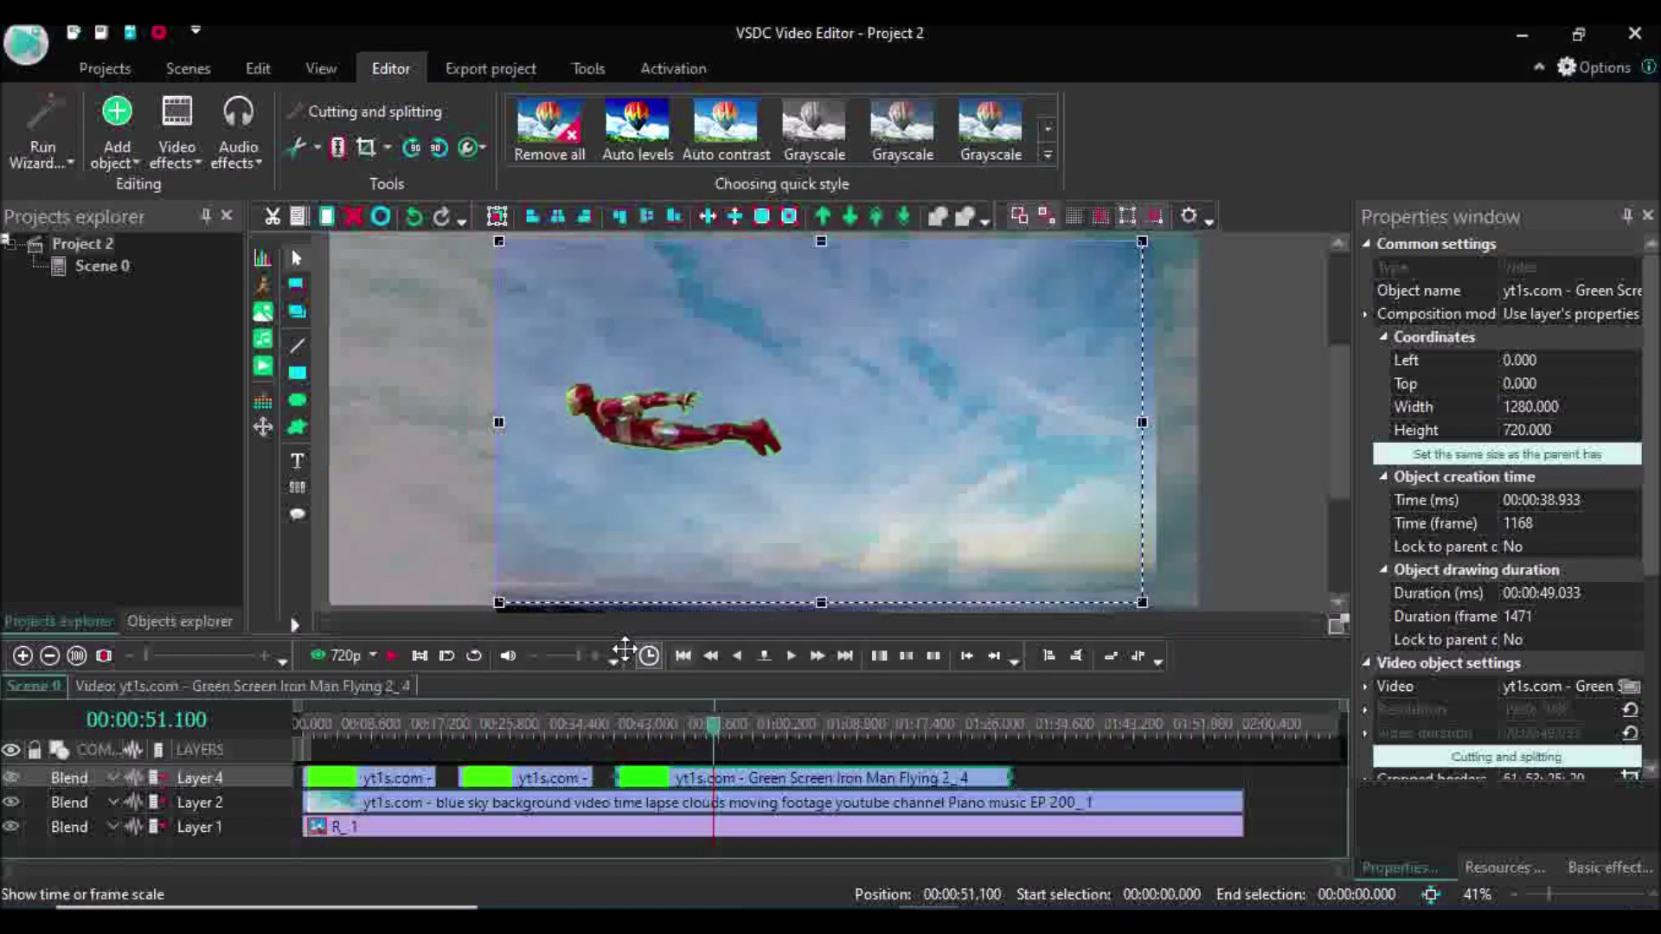
Step: Split the Iron Man clip at 00:01:23.033, before its "Thanks for watching" text, and delete the remainder
left_click(388, 659)
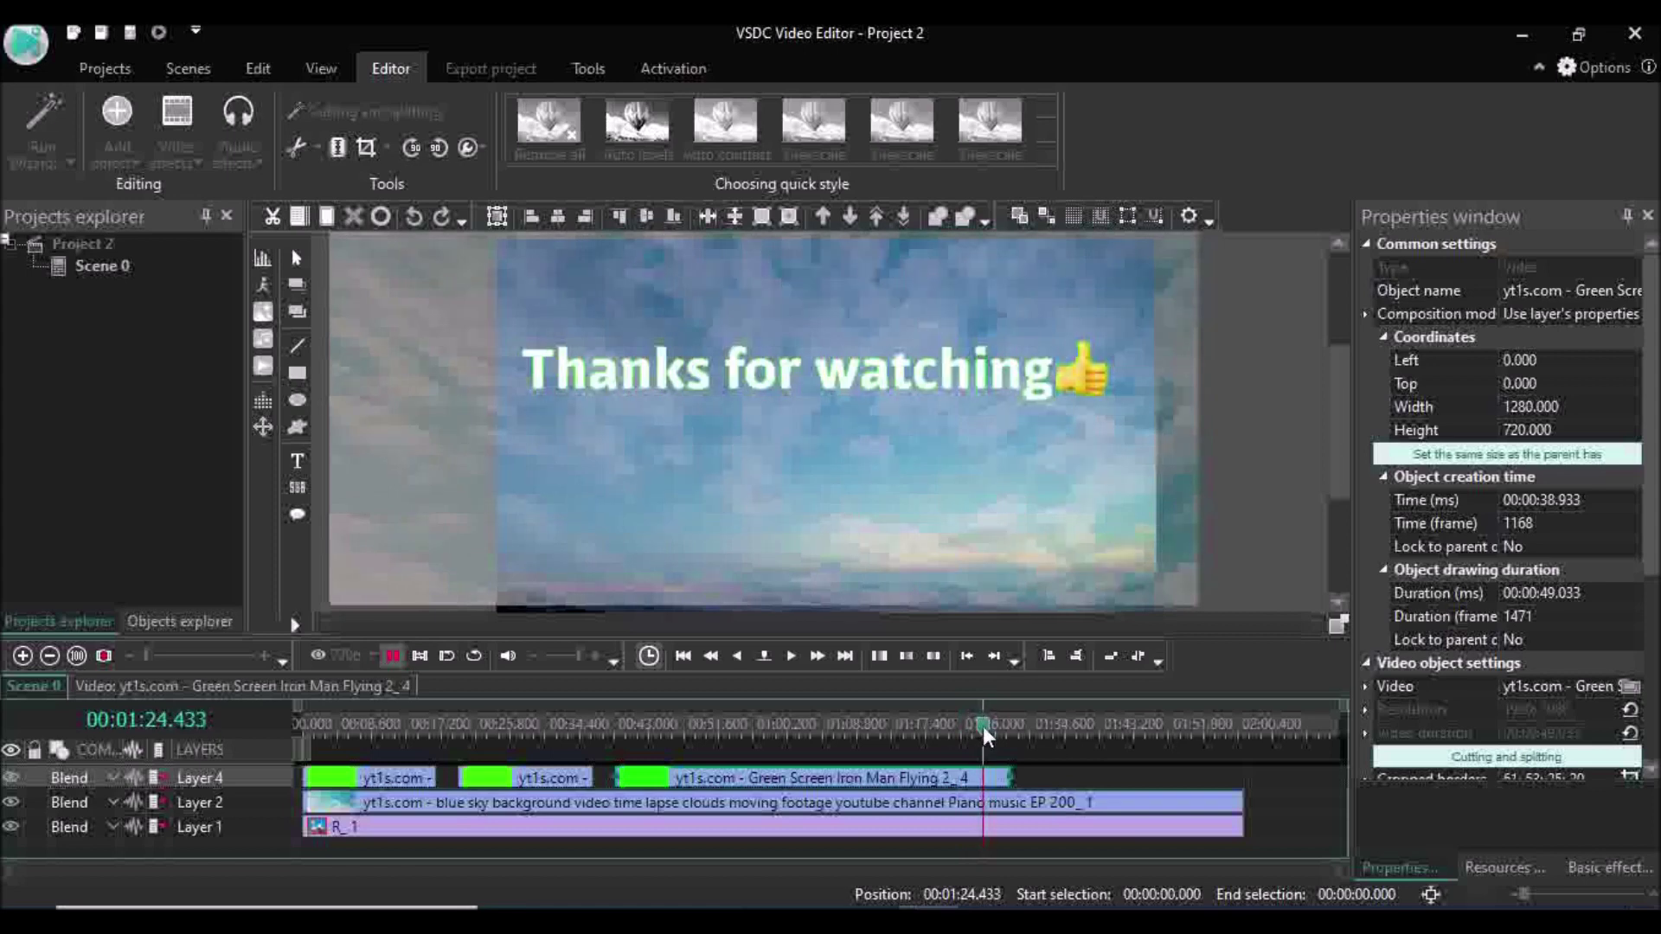
key("space")
left_click_drag(984, 734, 958, 742)
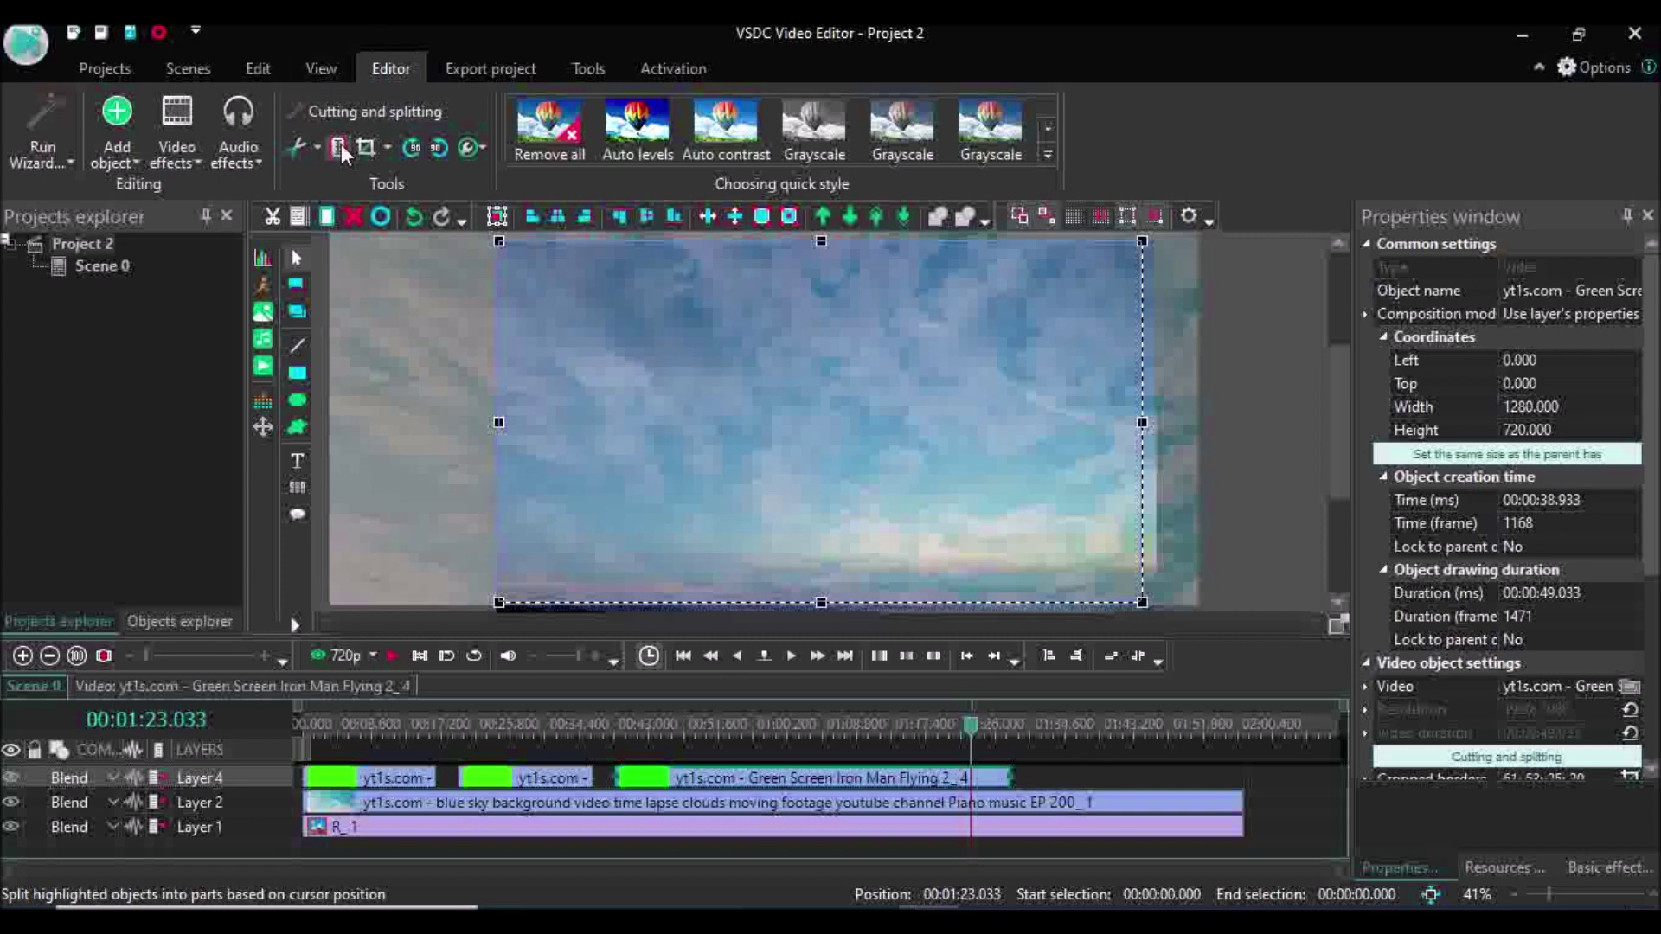
left_click(1017, 807)
left_click(988, 780)
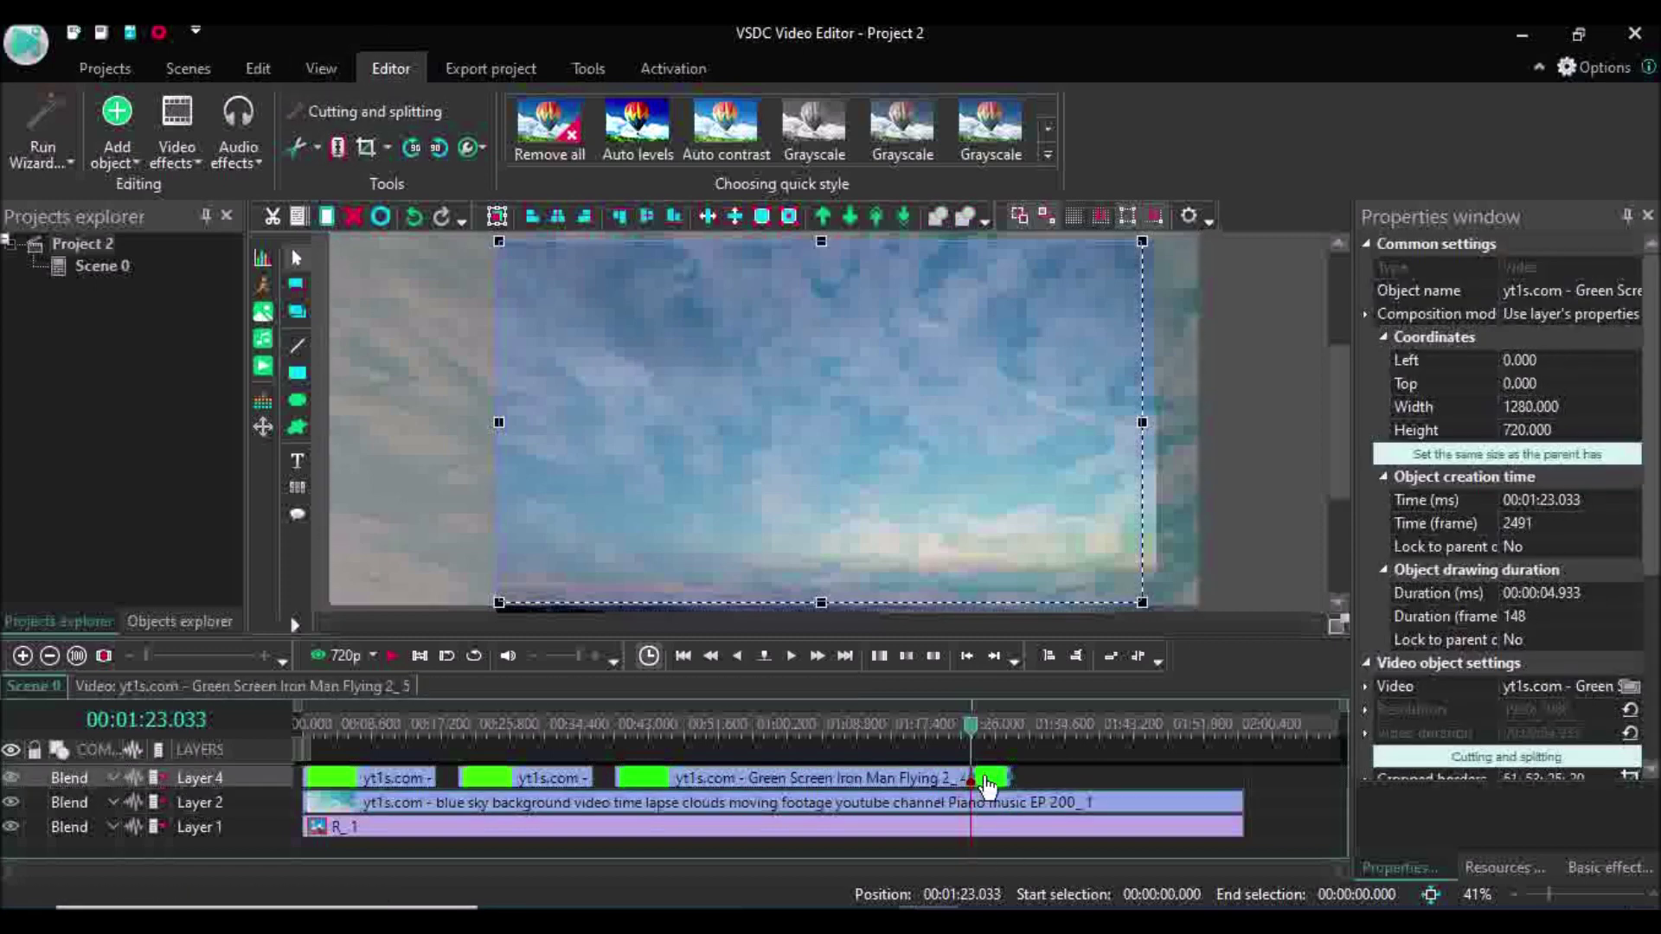
key("Delete")
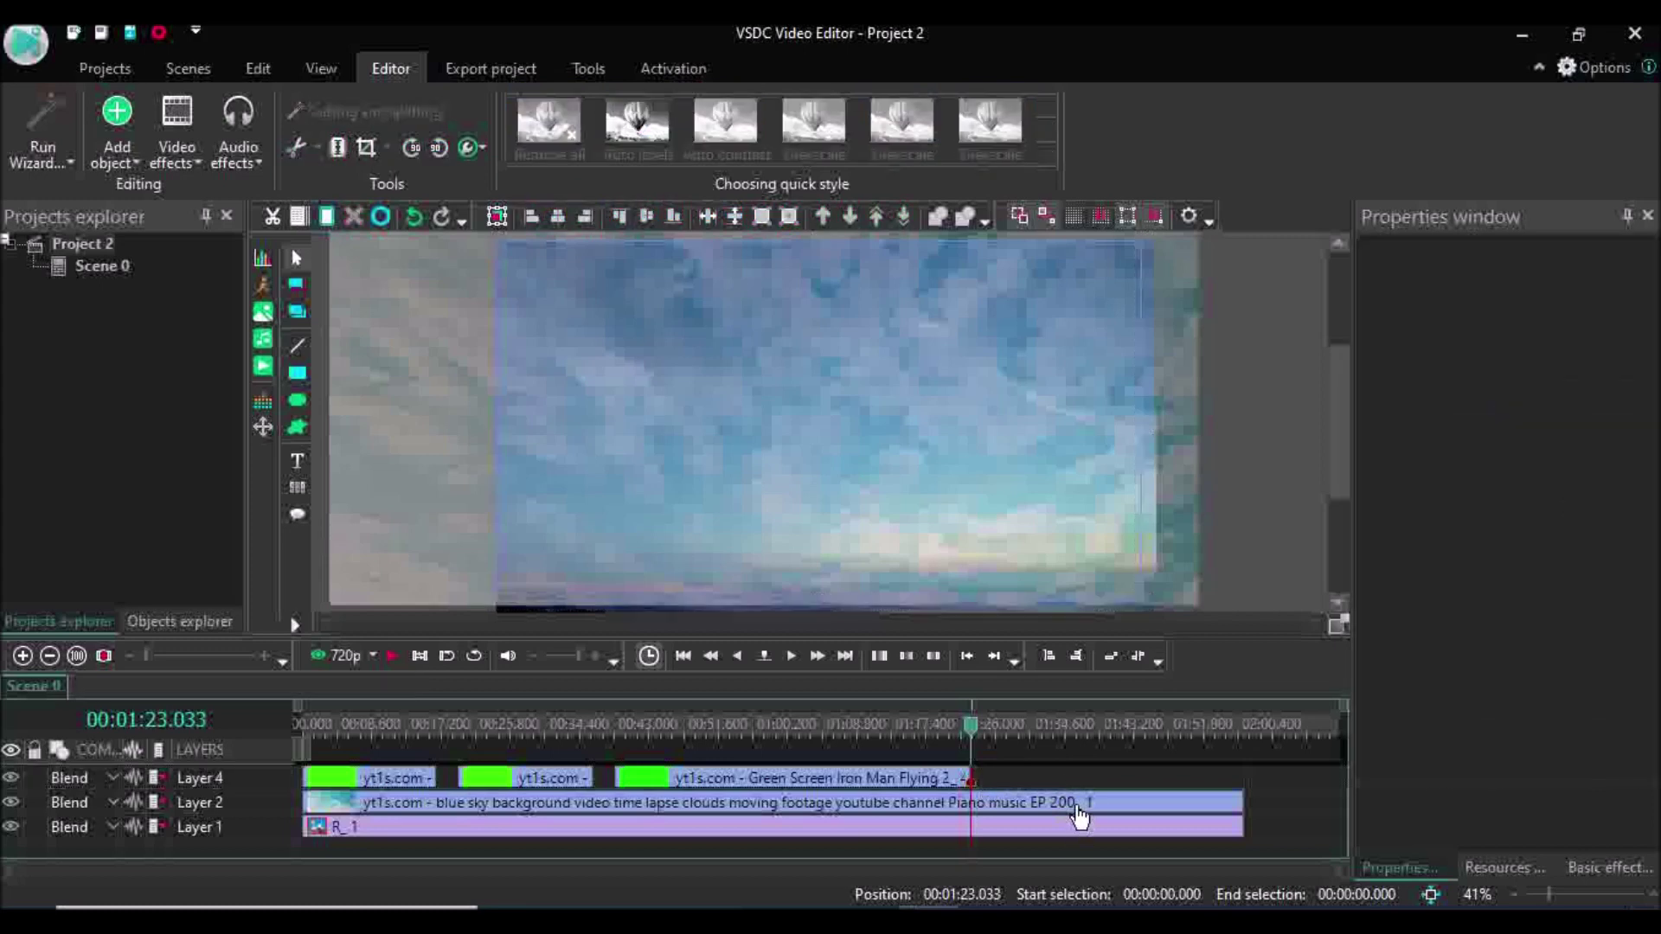
Step: Shorten the cloud video on Layer 2 and the sky image on Layer 1 to end with the Iron Man clip at 00:01:23.033
left_click(1077, 809)
left_click_drag(1197, 798, 982, 798)
left_click(1200, 828)
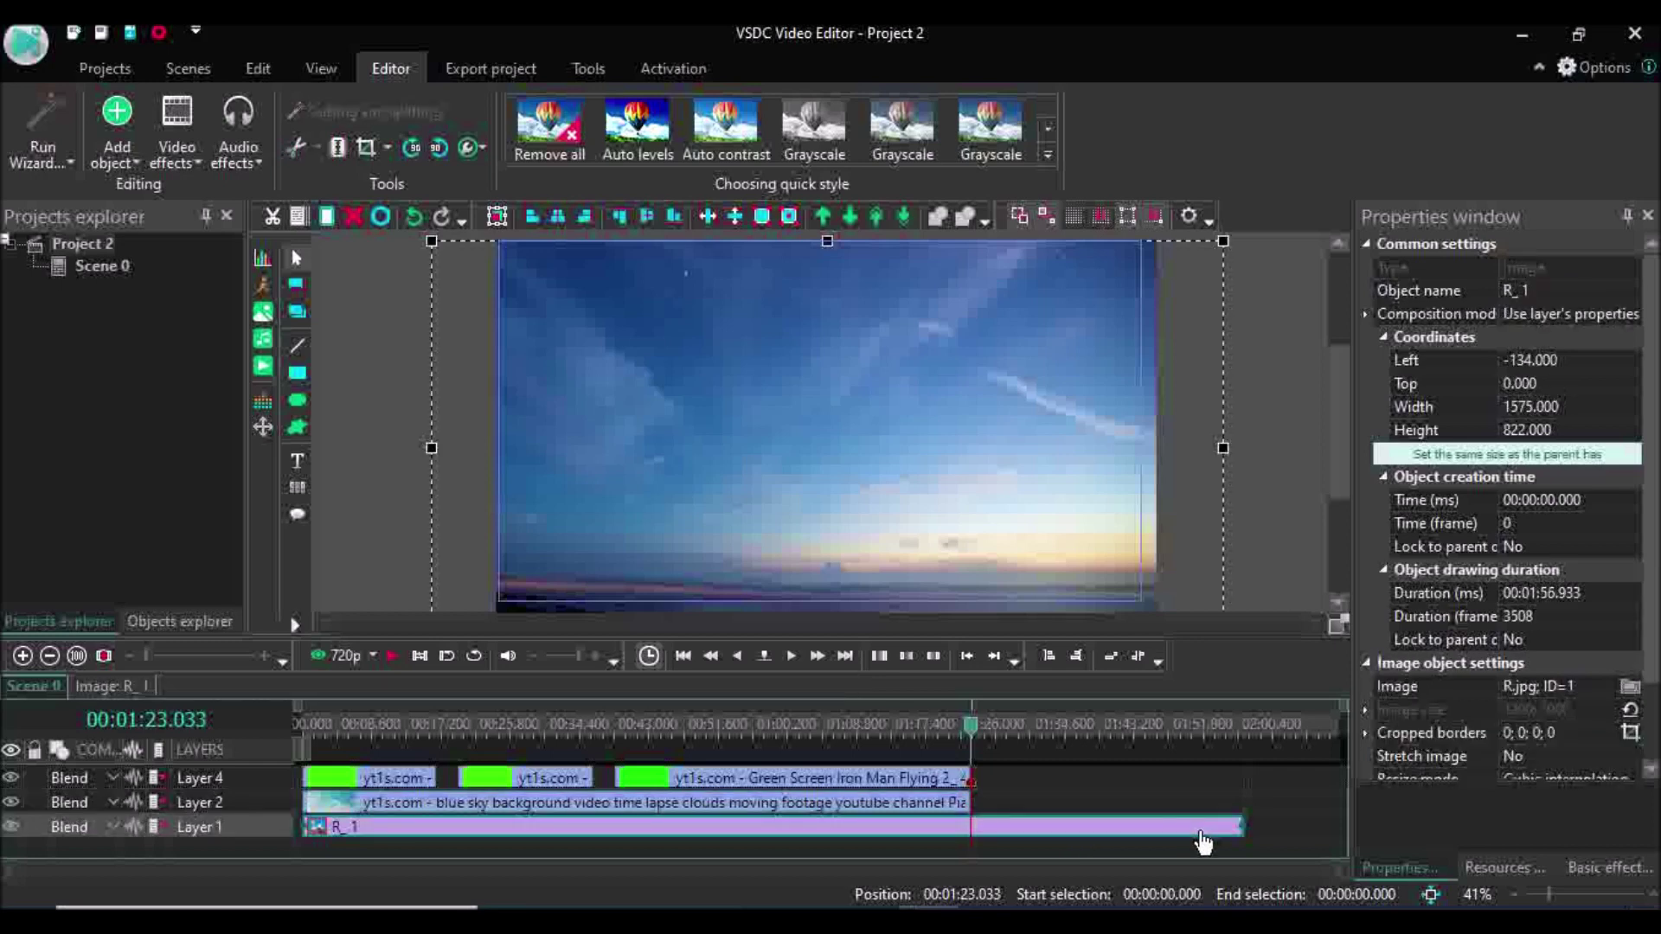
left_click_drag(1206, 826, 1041, 821)
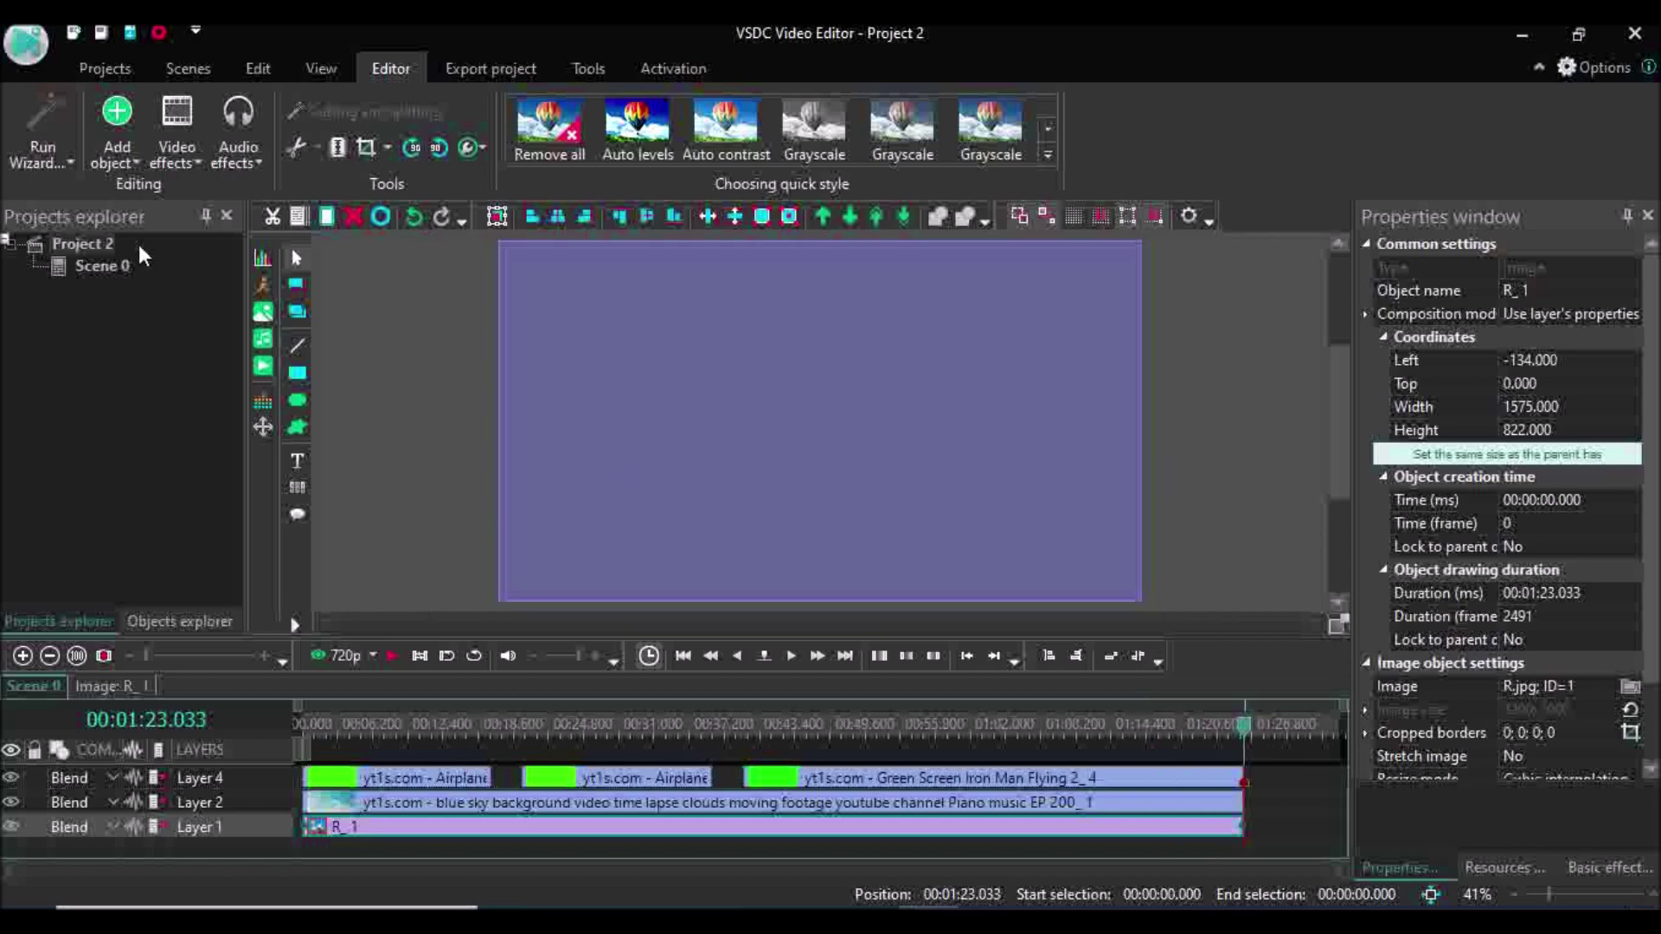
Step: Export the project as a High Quality MPG video with the NTSC compatible profile and dismiss the completion notice
left_click(496, 70)
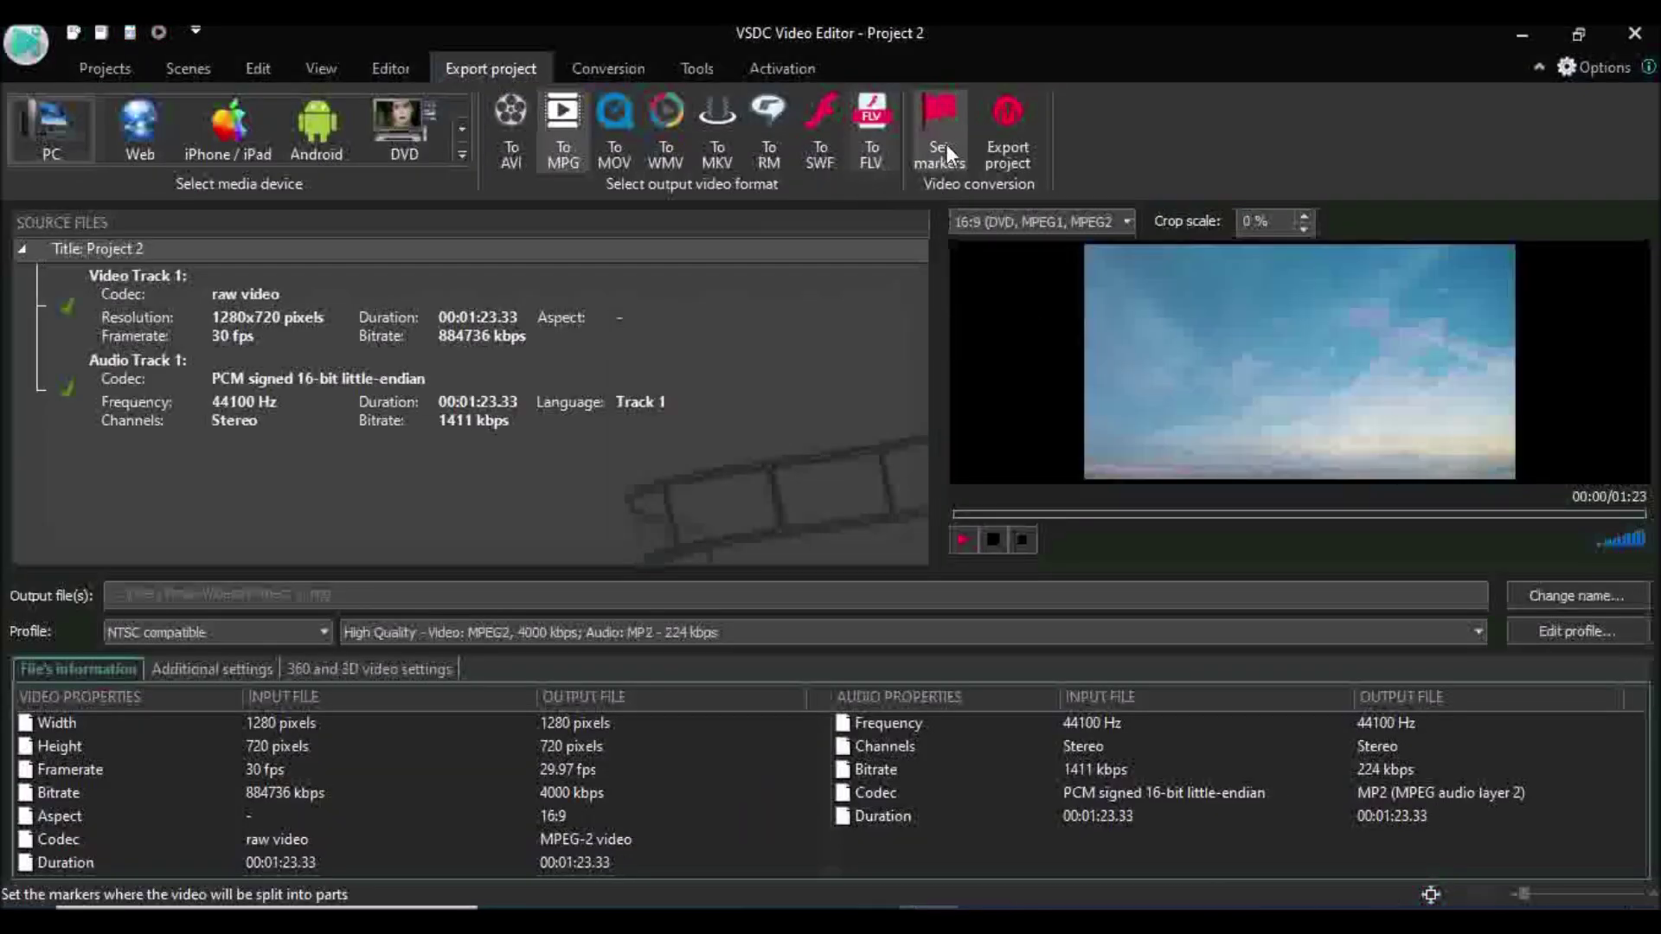
left_click(994, 147)
left_click(957, 778)
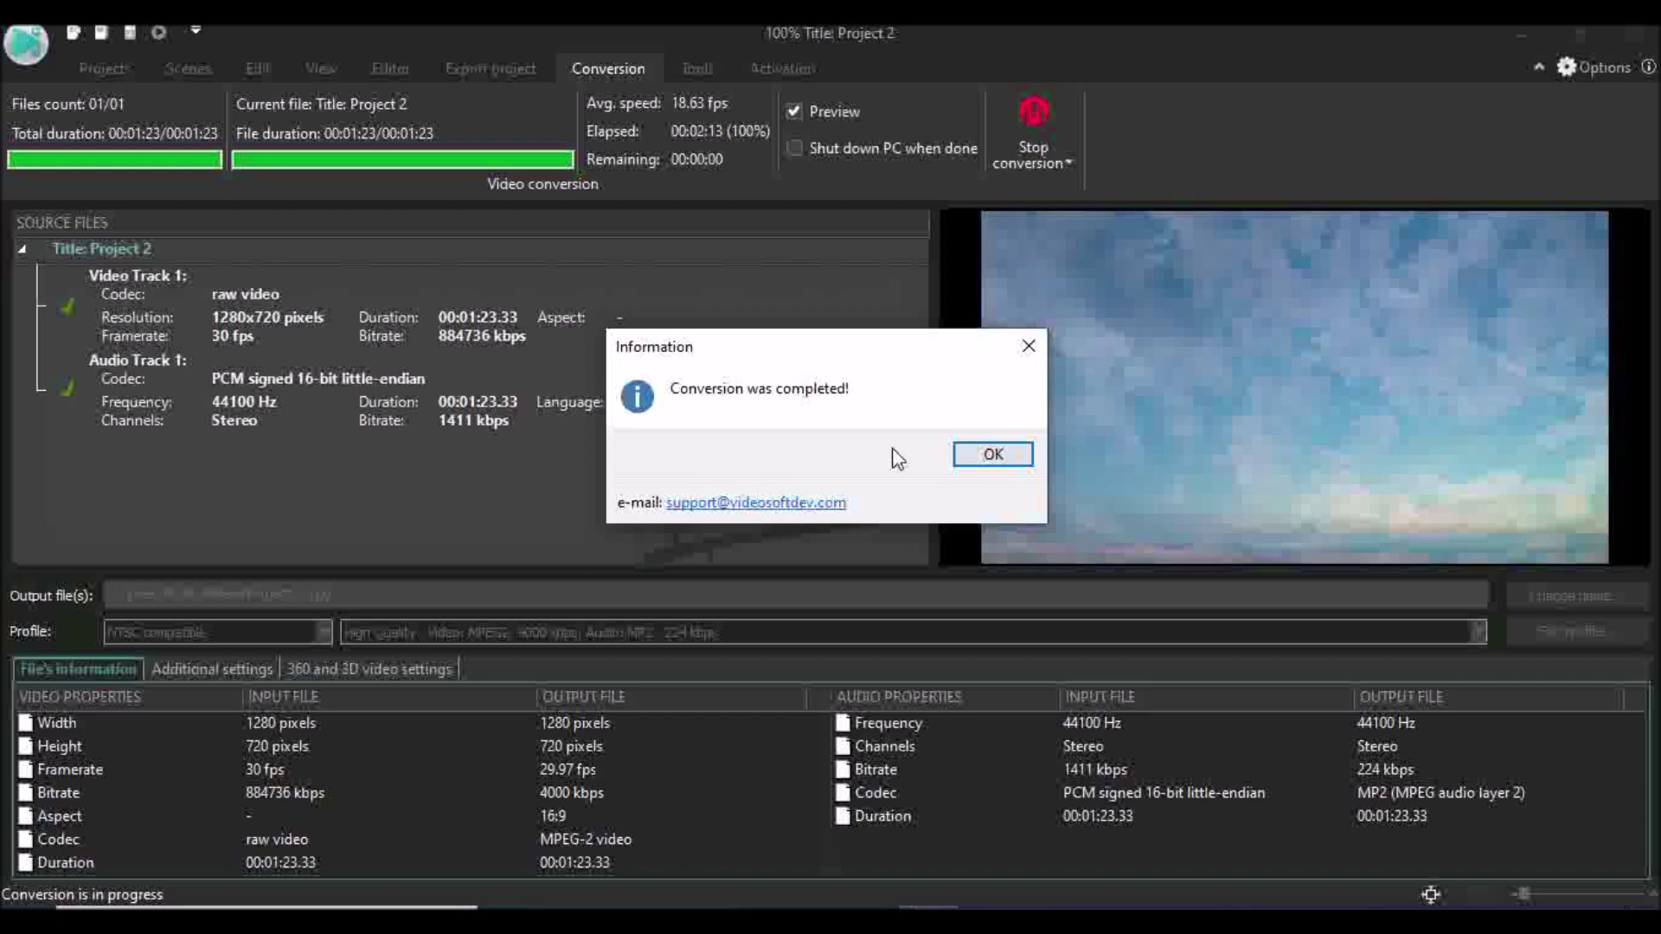
left_click(994, 455)
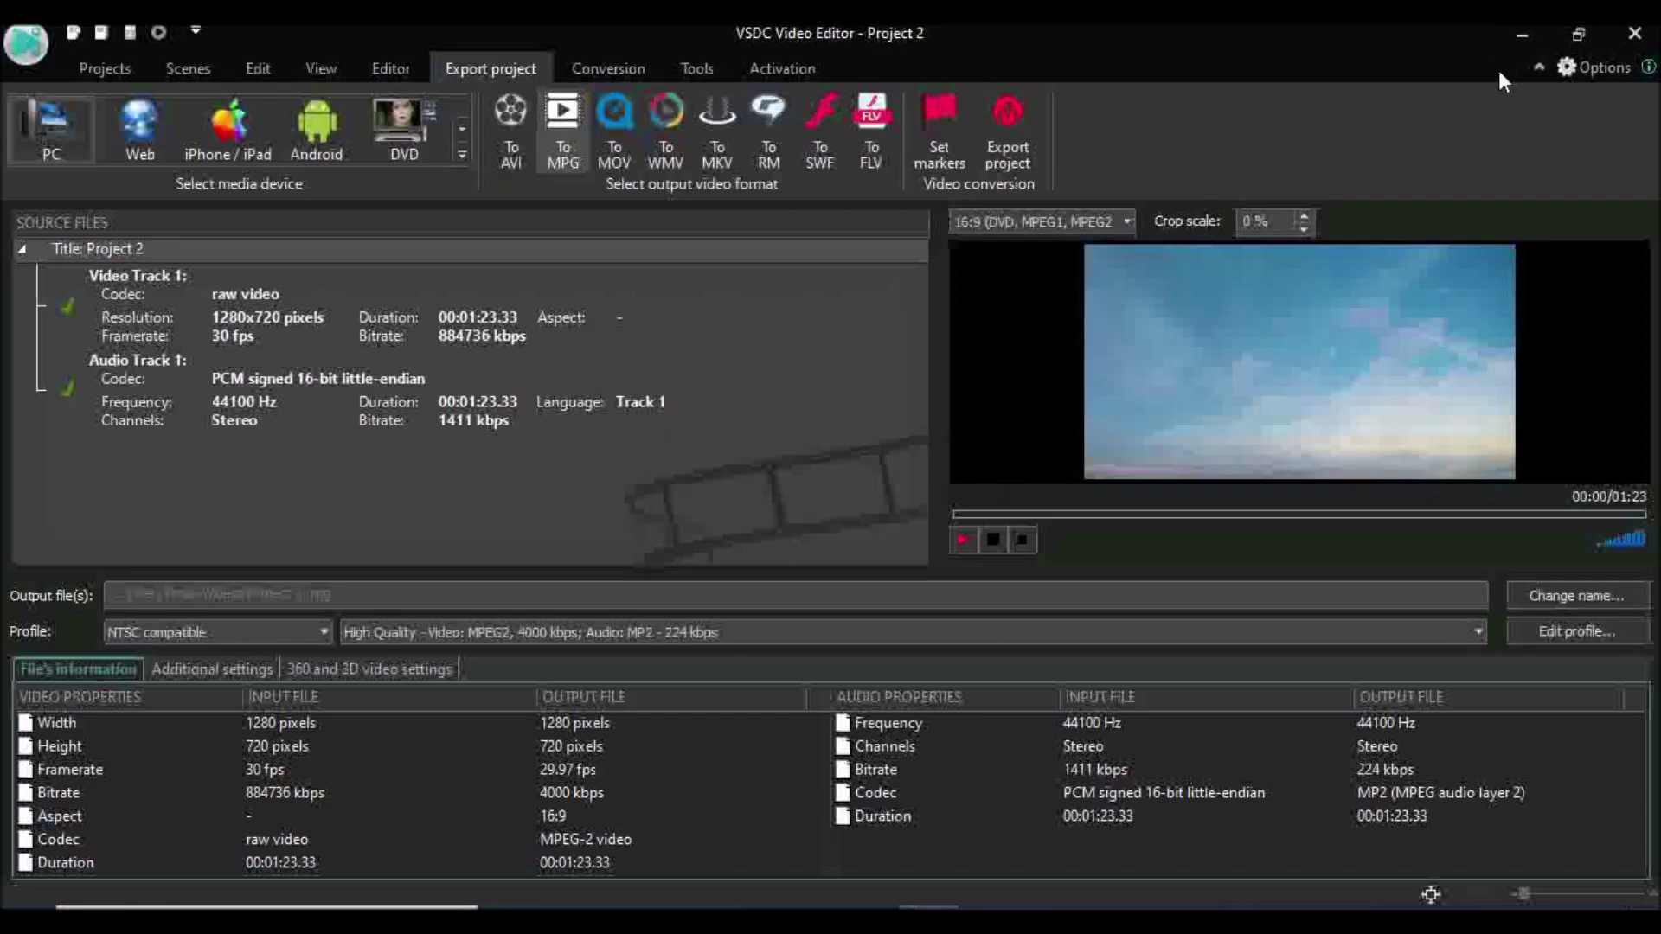
Step: Minimise the editor and open the Videos folder of the user profile on Local Disk (C:) in File Explorer
left_click(1523, 31)
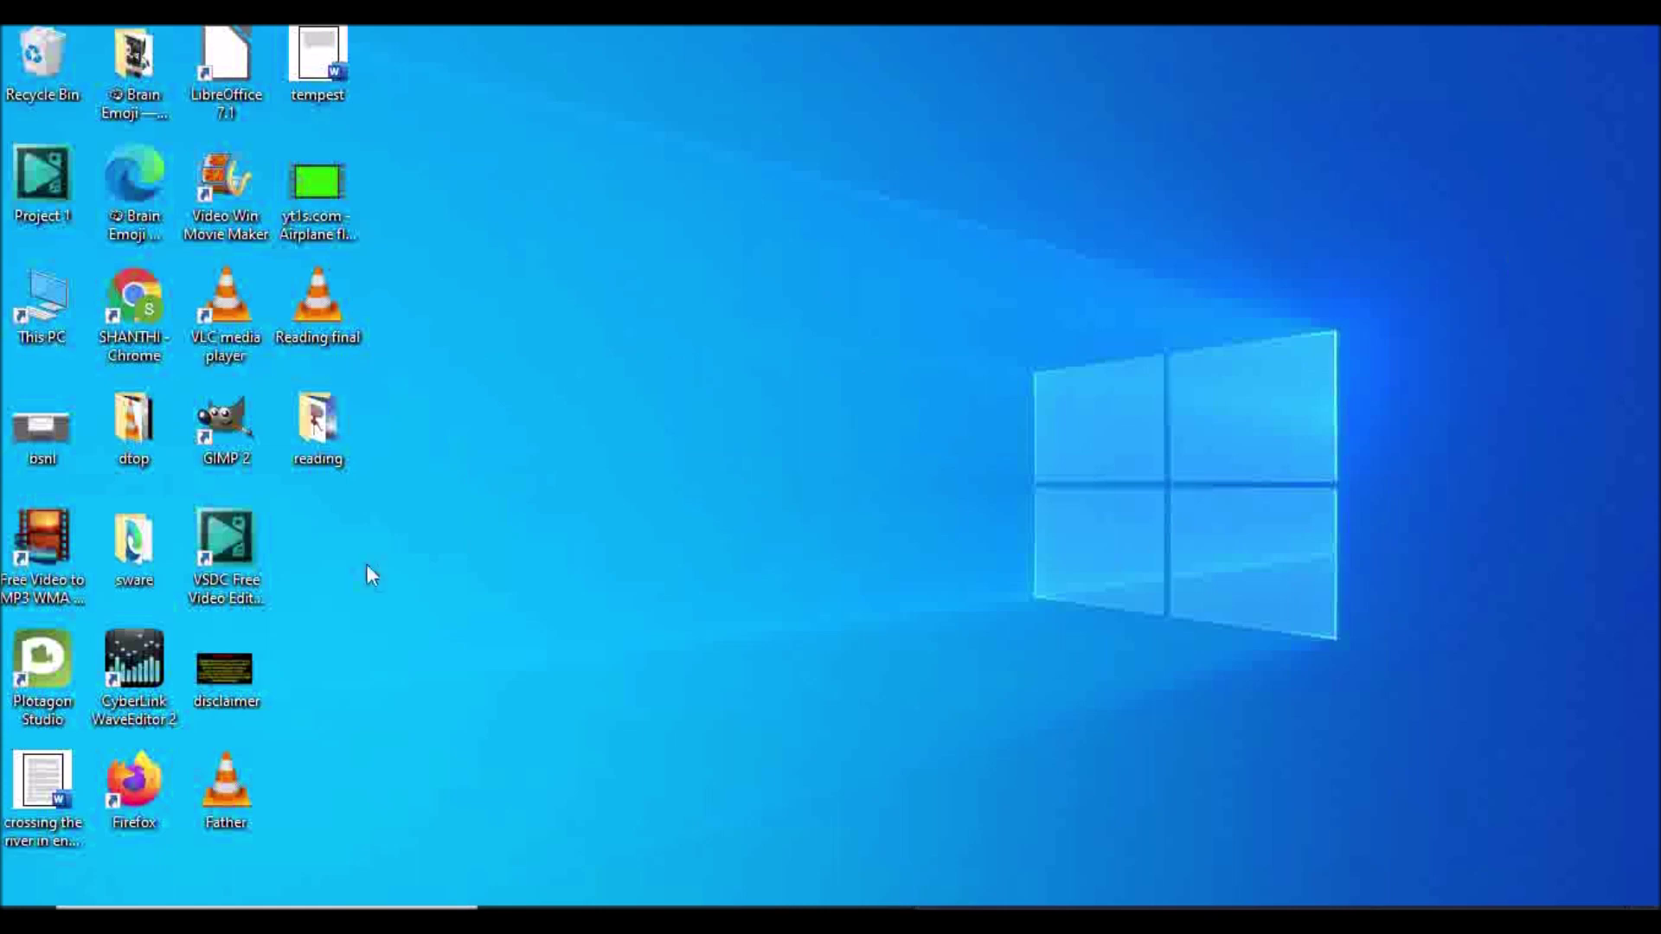
double_click(43, 303)
double_click(427, 462)
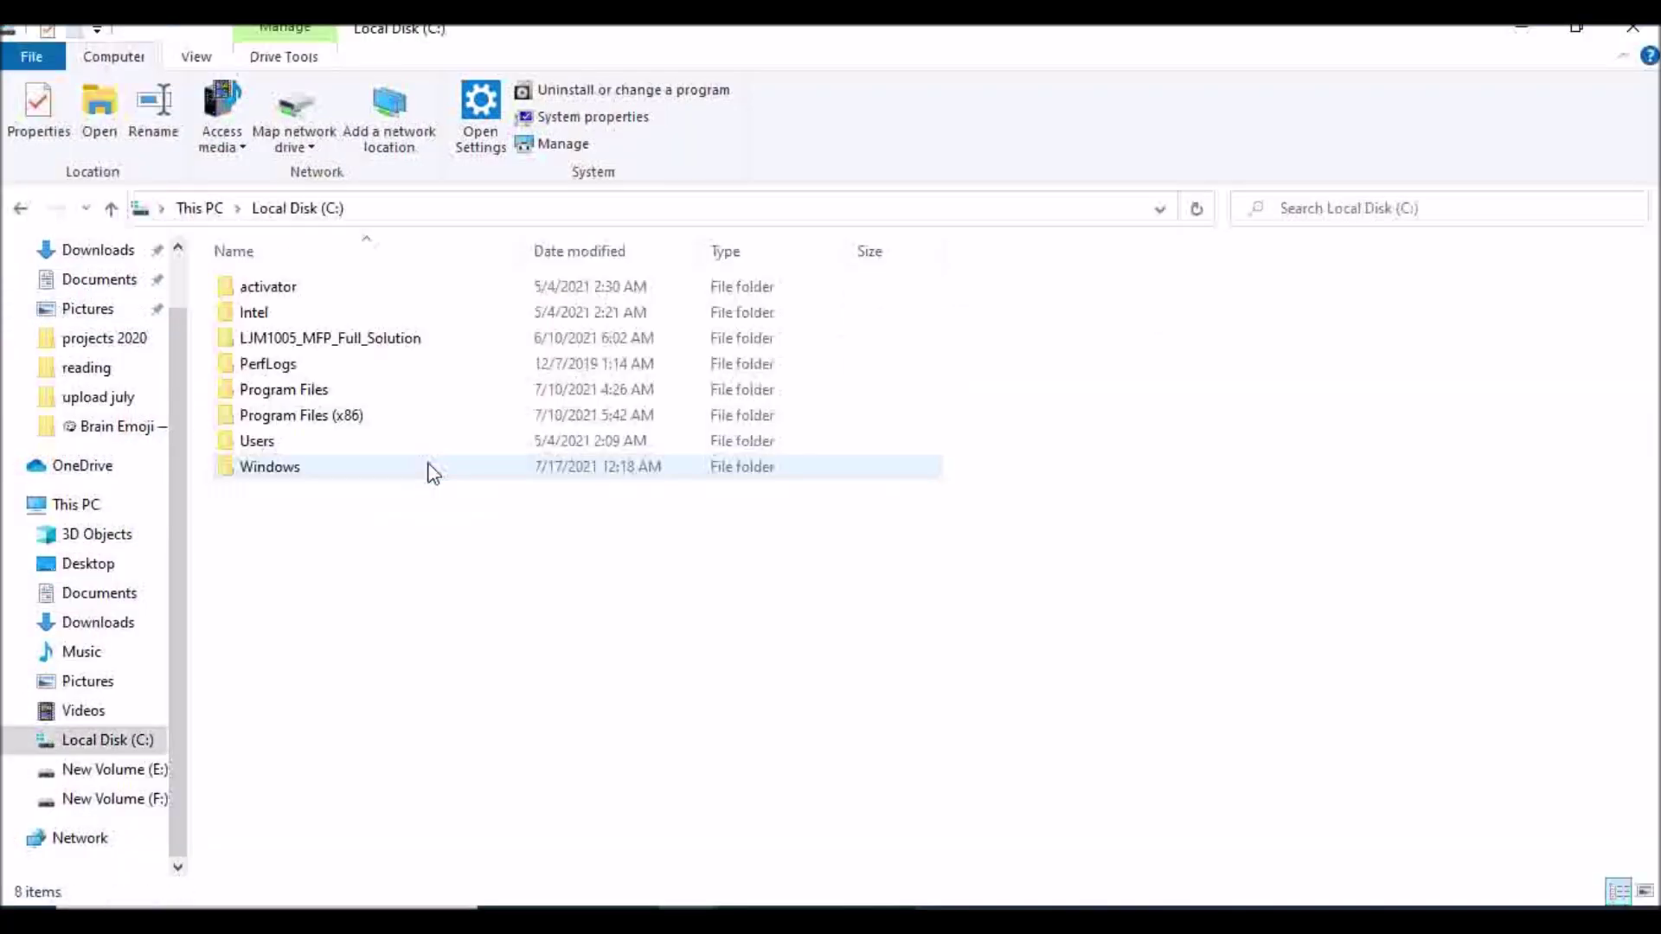
double_click(349, 443)
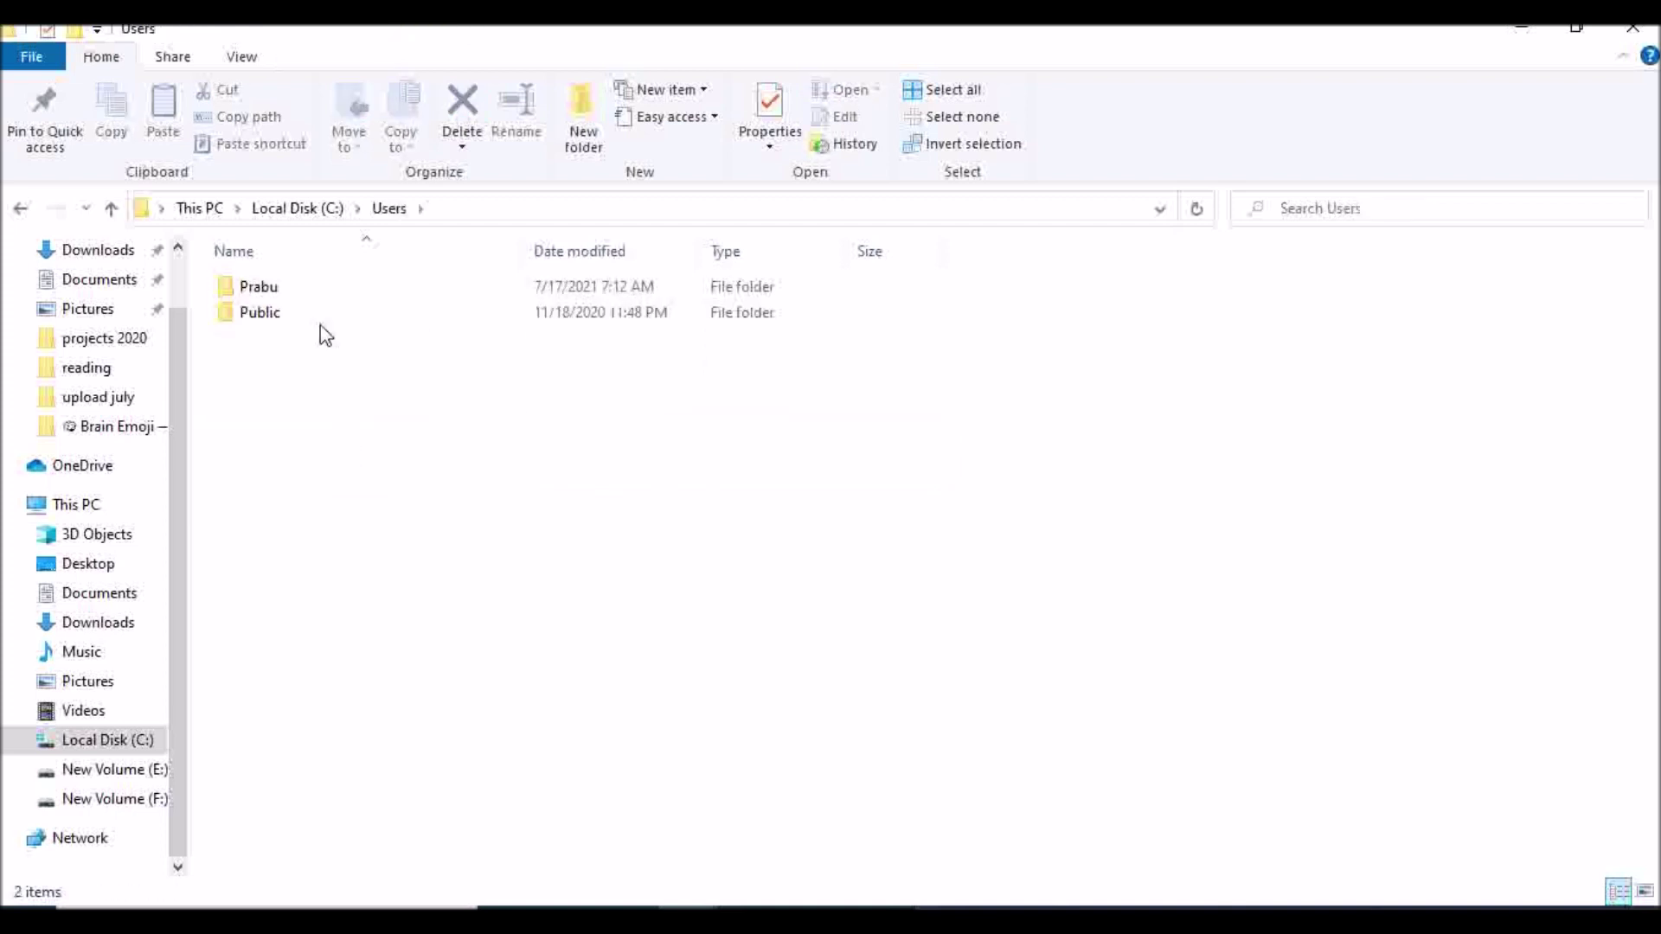
double_click(322, 287)
double_click(302, 644)
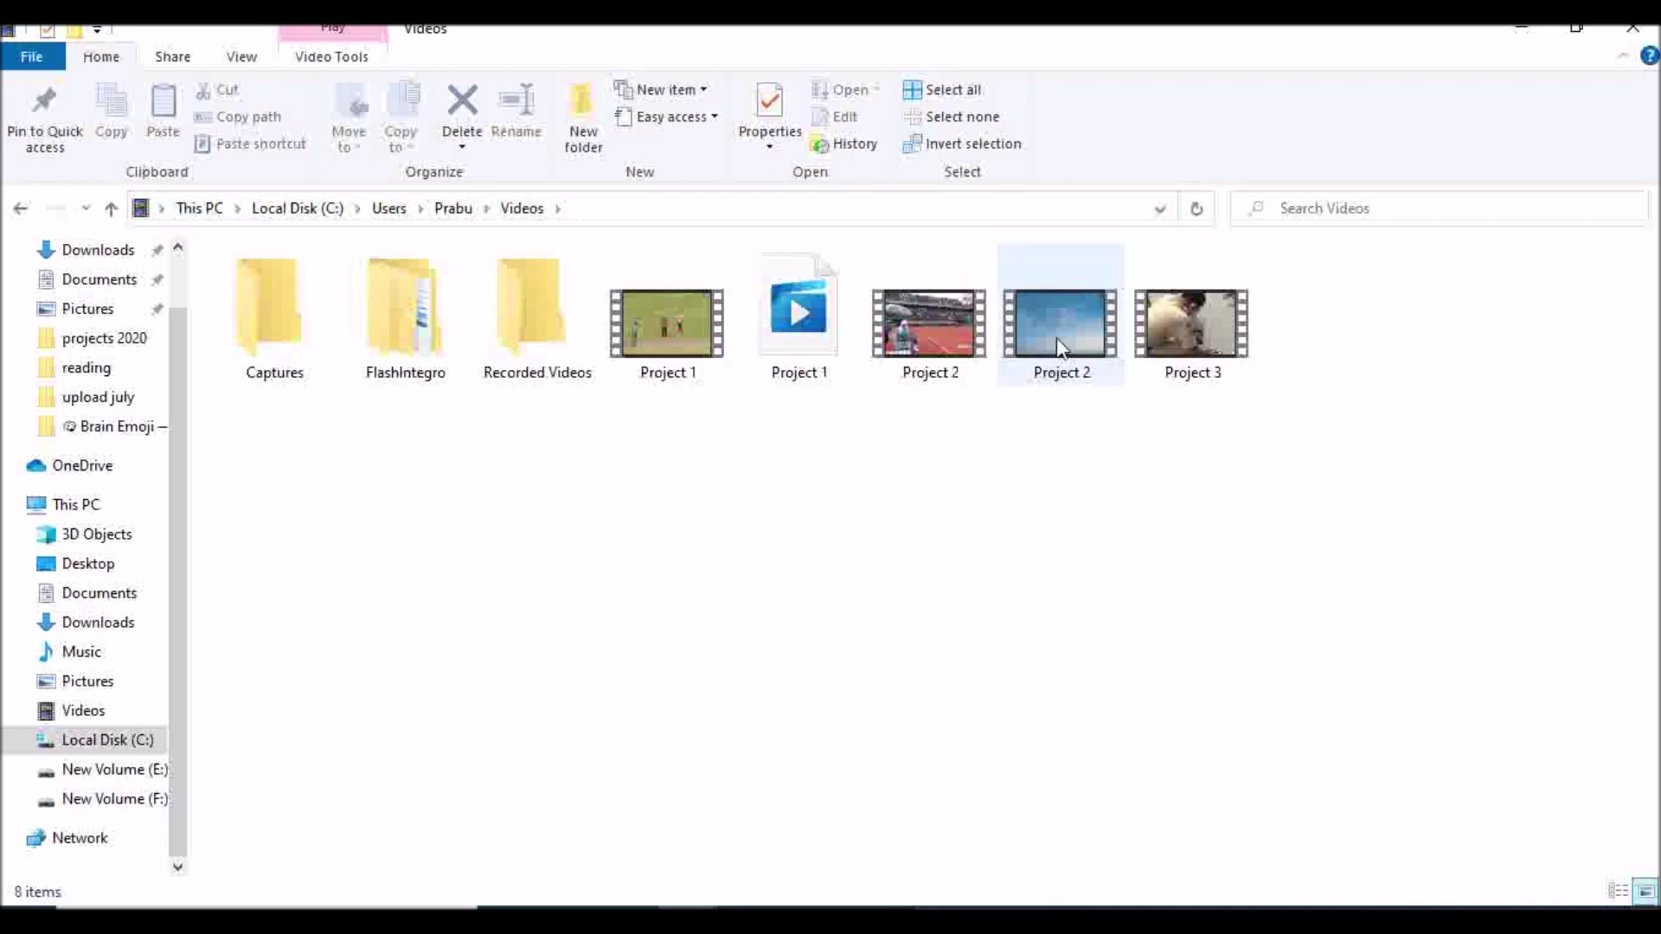
Step: Play the exported Project 2 sky video to check the result and close the player
left_click(1061, 305)
double_click(1061, 304)
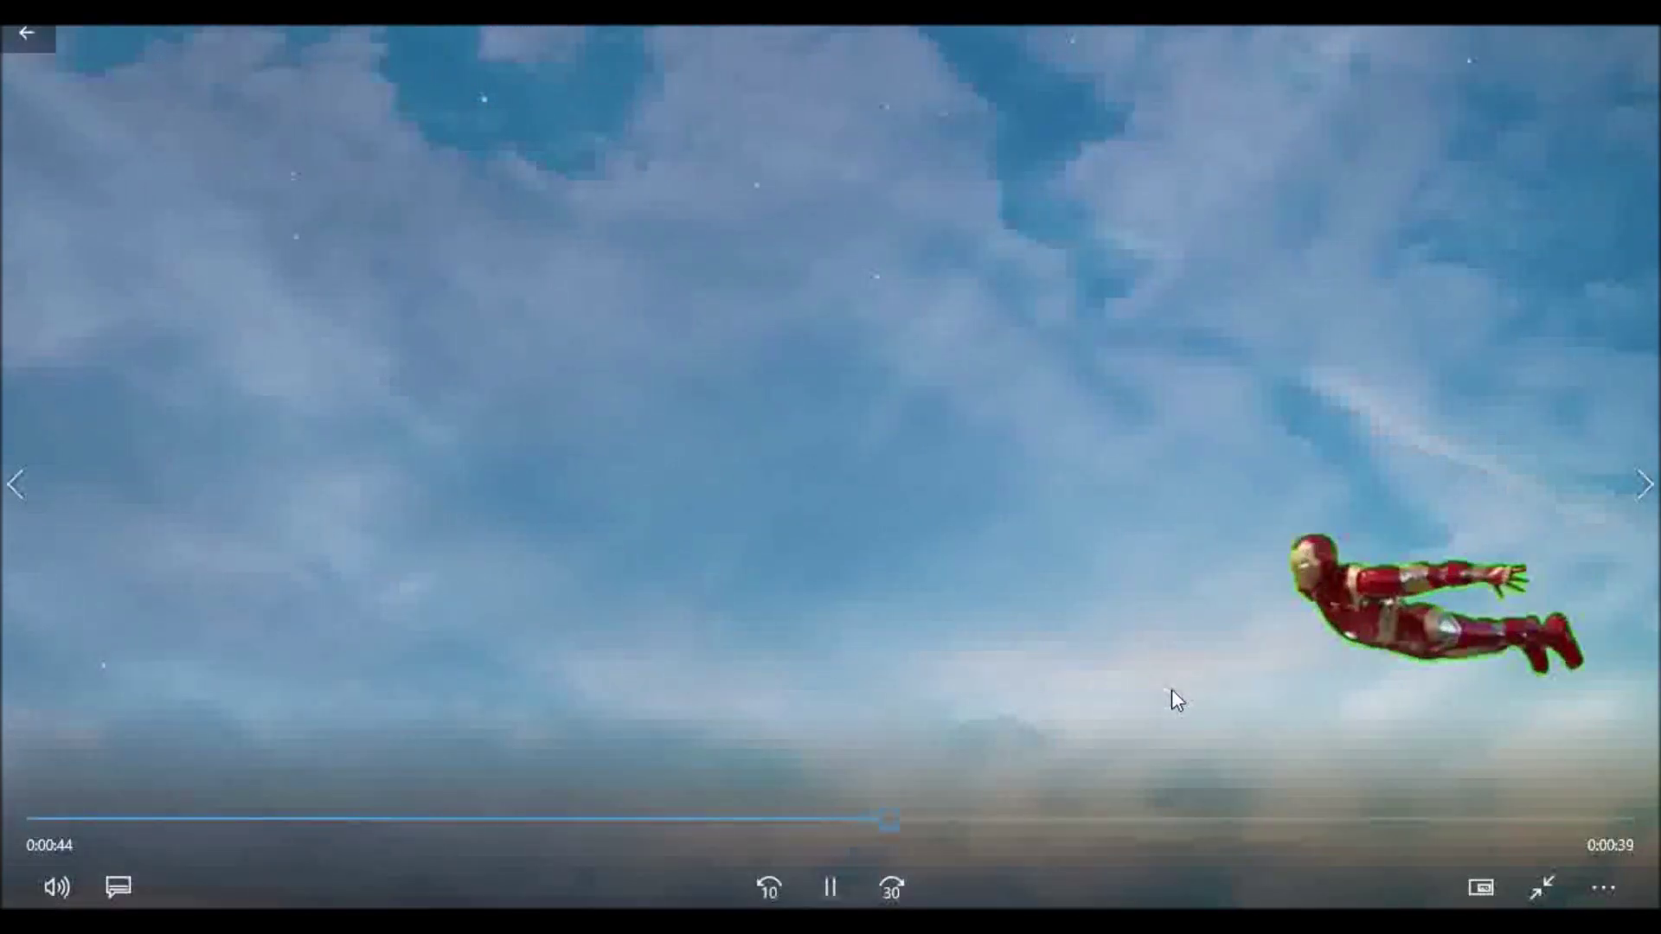
left_click(1540, 891)
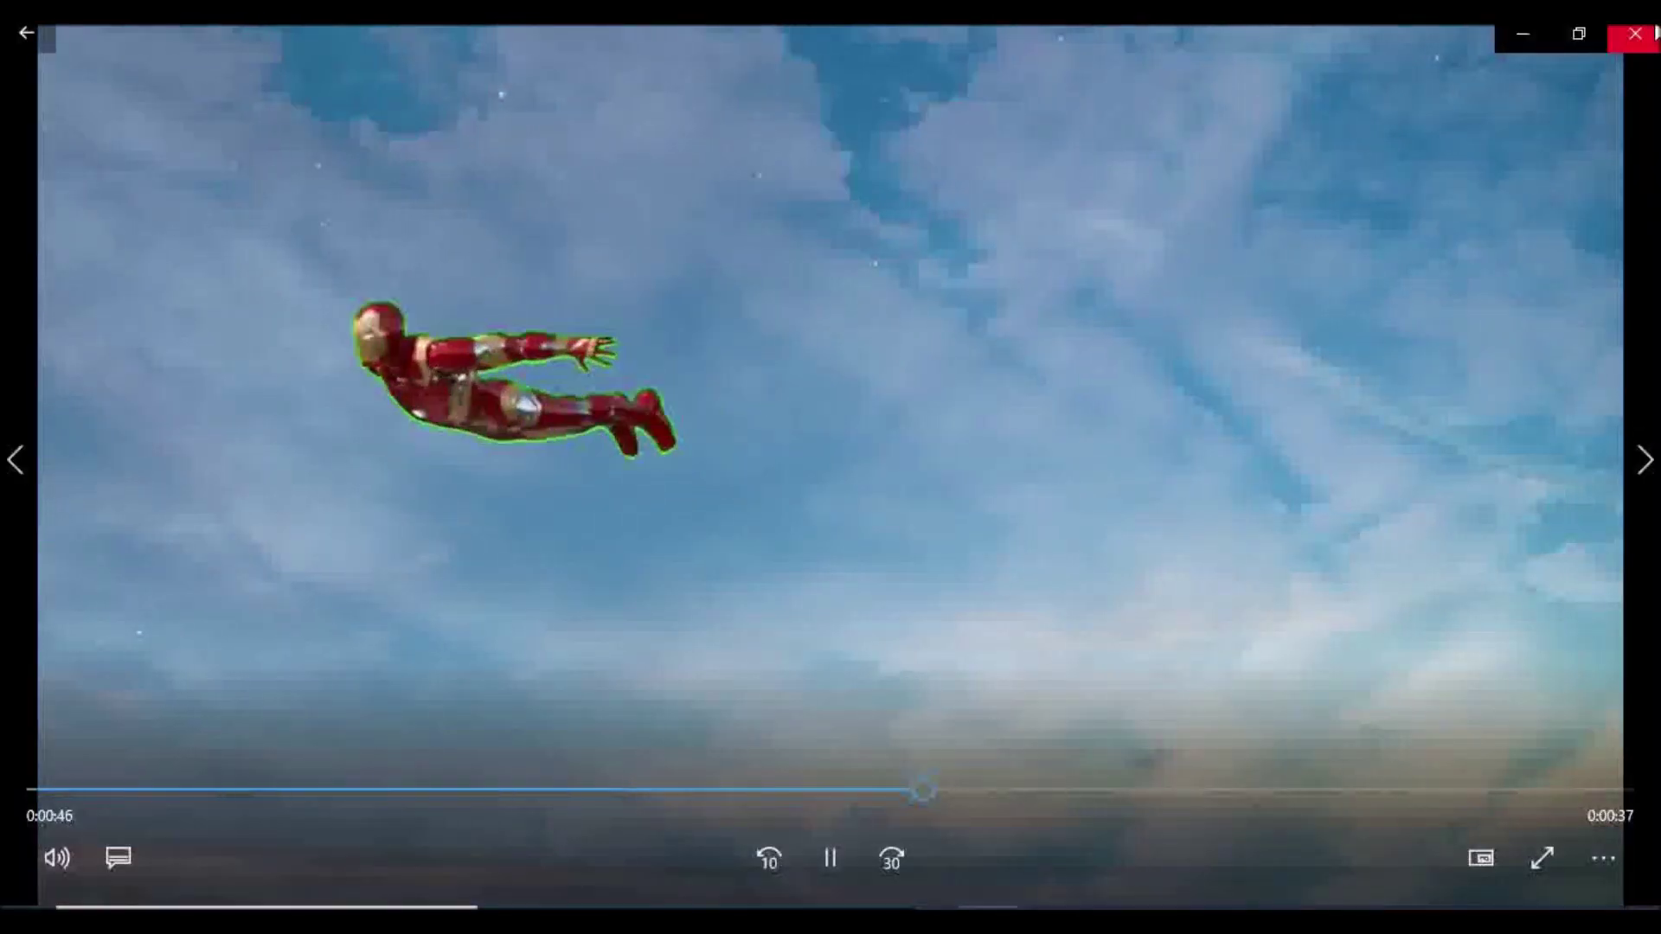
left_click(1622, 31)
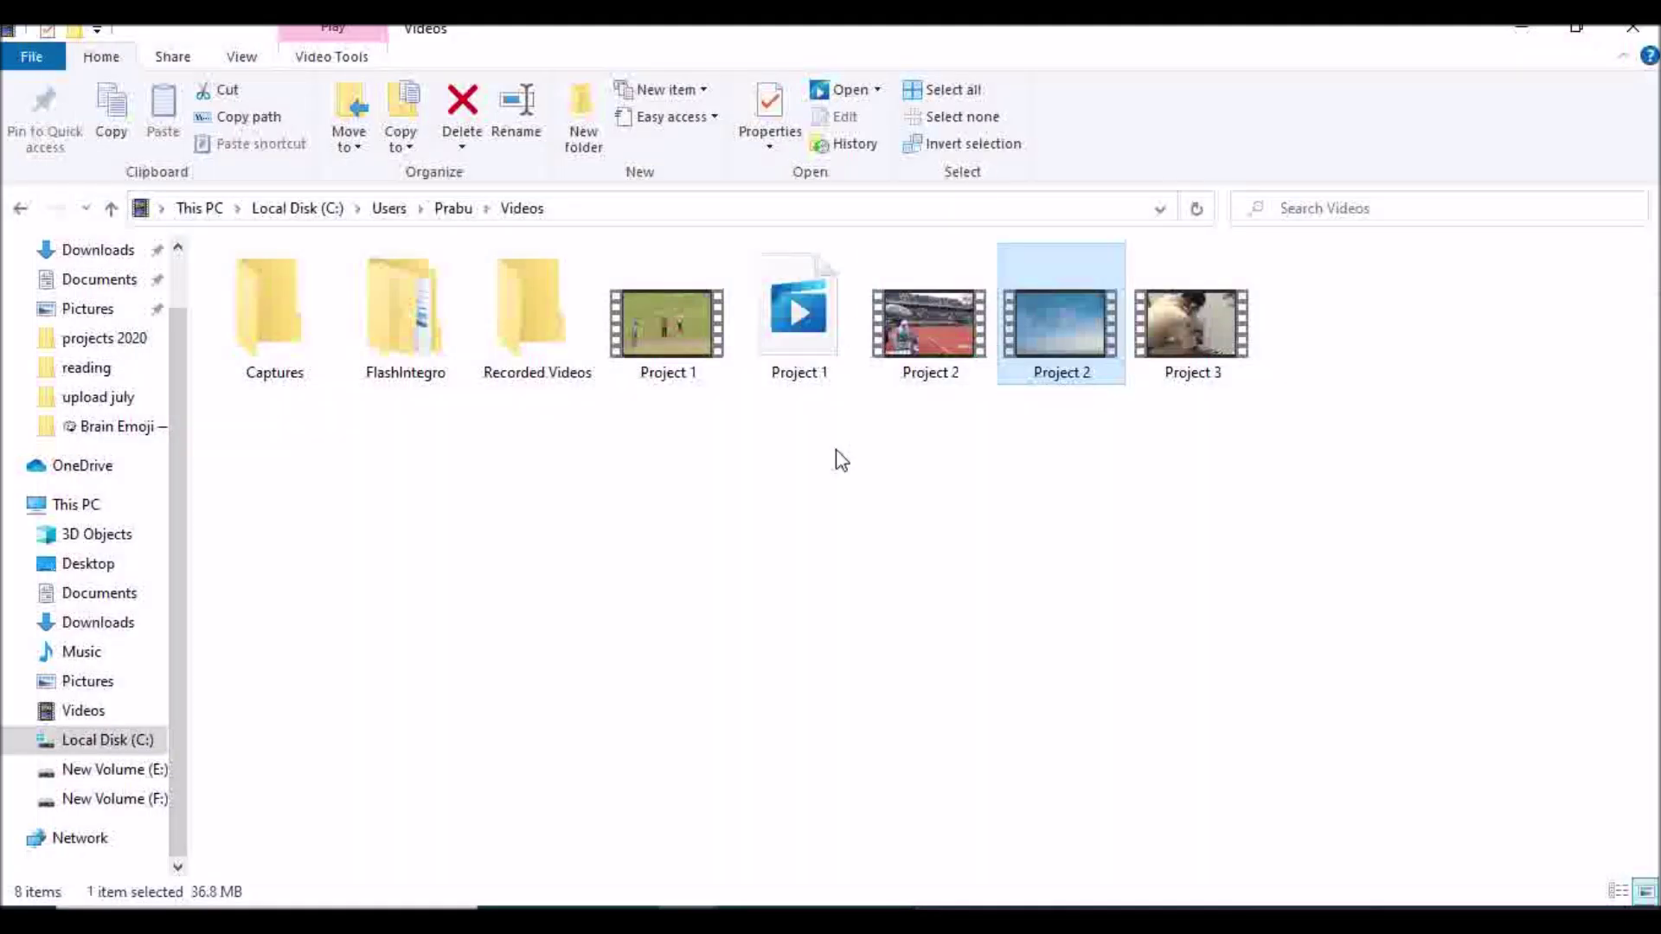
Step: Play the exported Project 1 video, skip ahead to its end and close the player
left_click(816, 320)
double_click(818, 320)
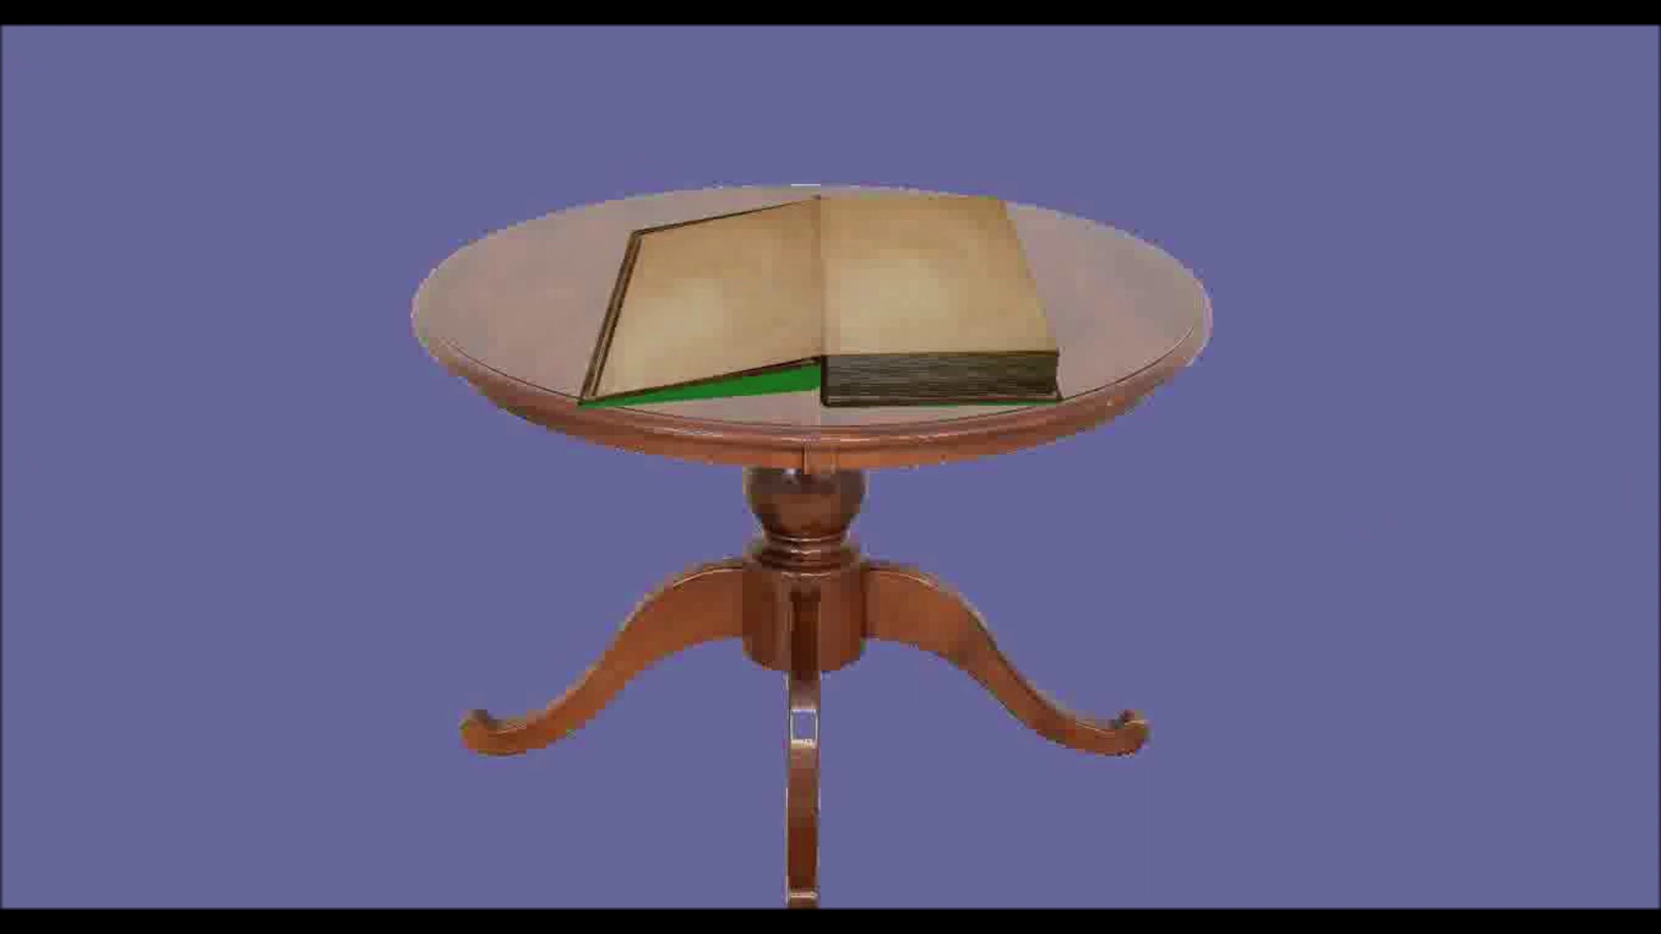
mouse_move(1309, 610)
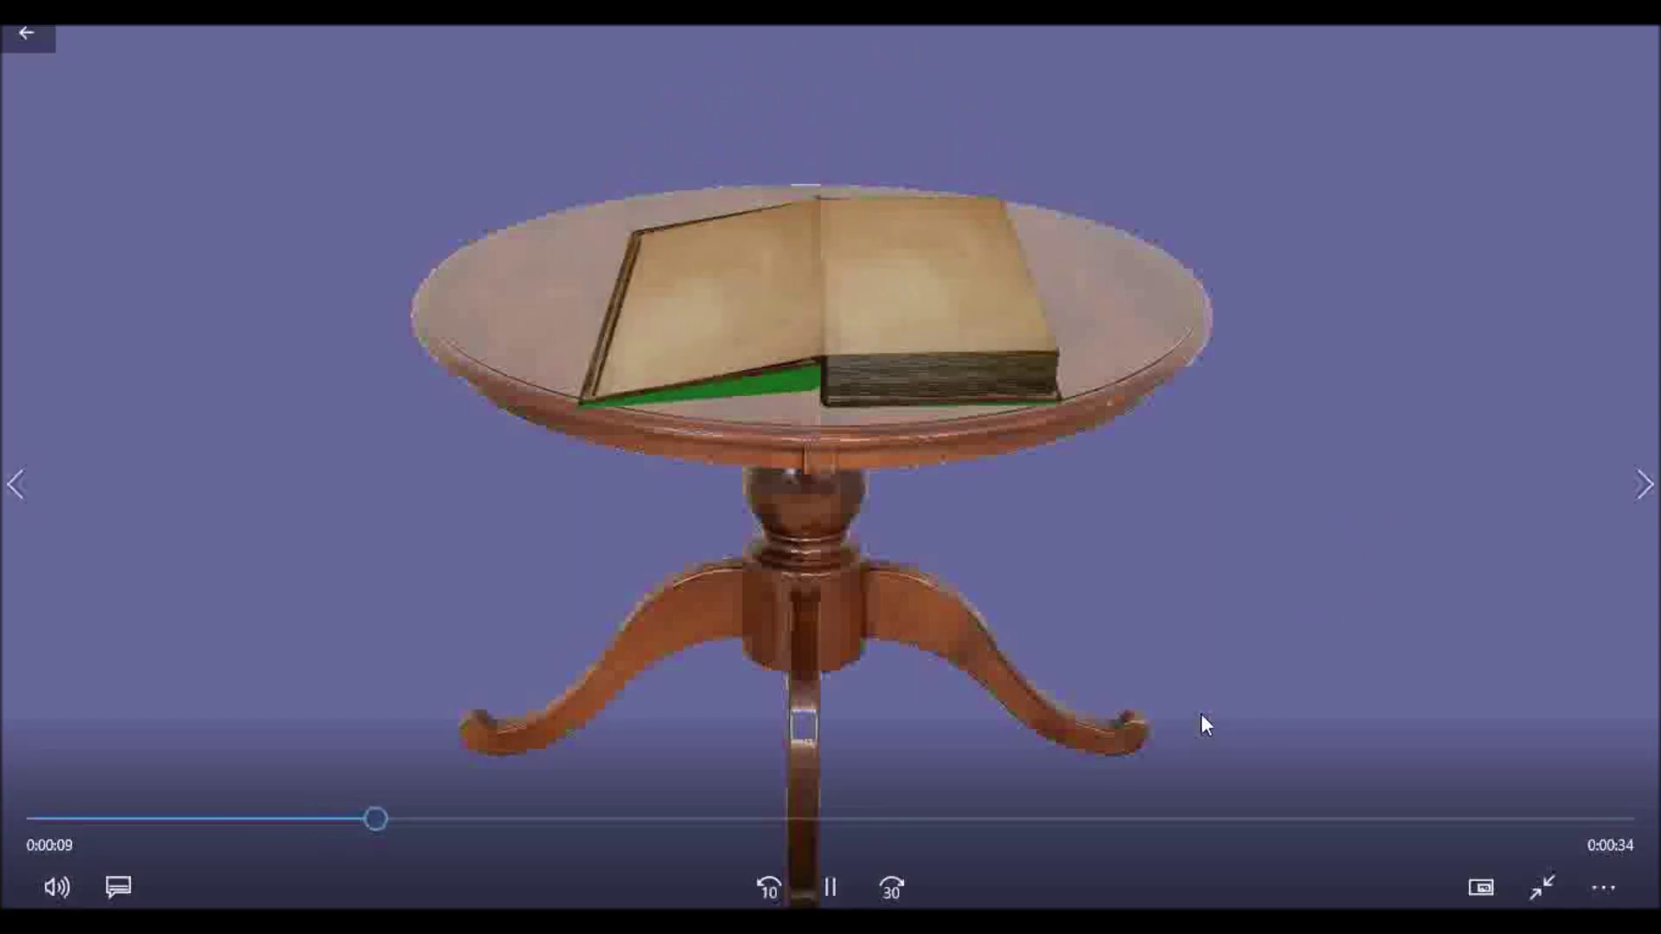
left_click(1108, 818)
left_click(1416, 819)
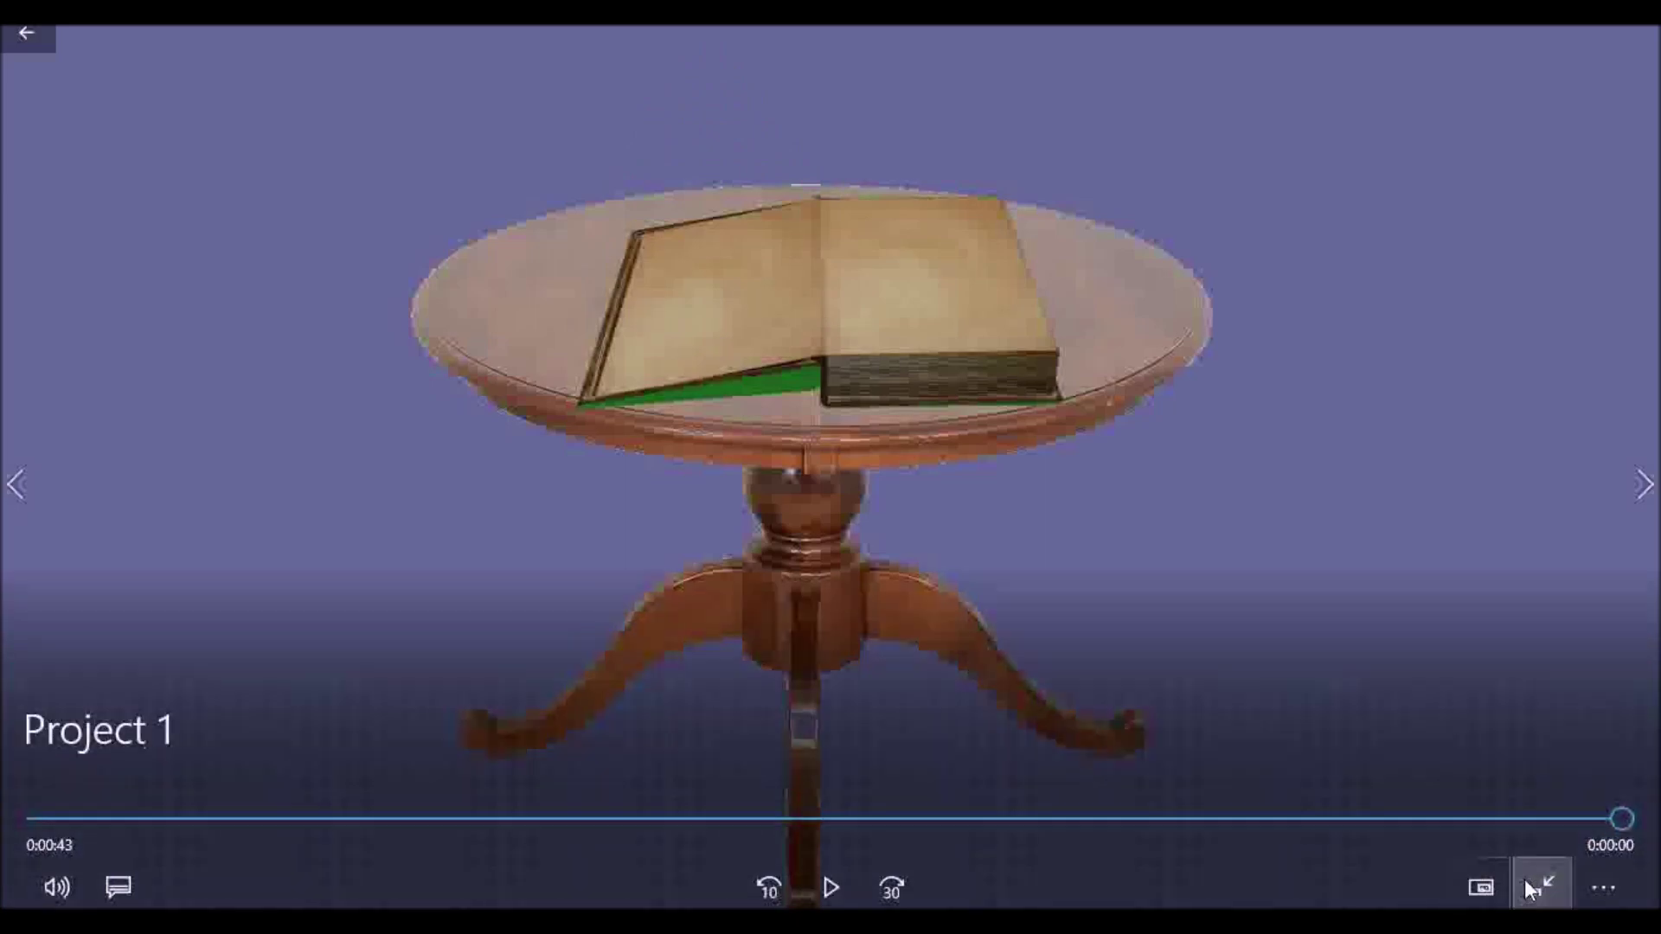
left_click(1528, 882)
left_click(1620, 30)
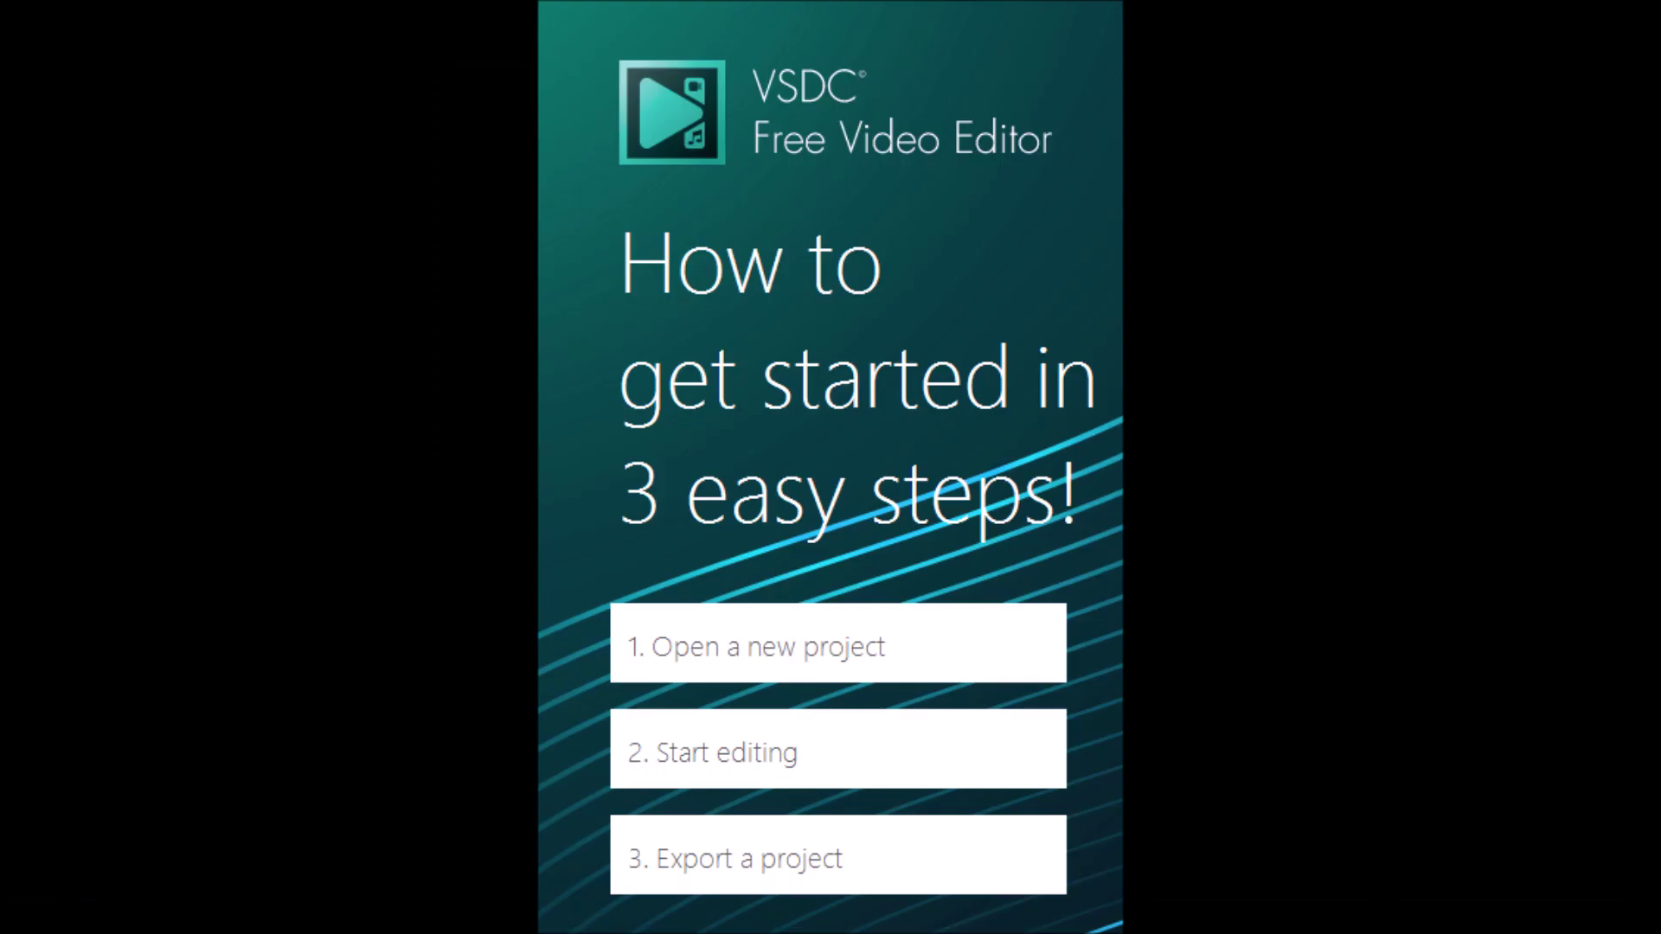